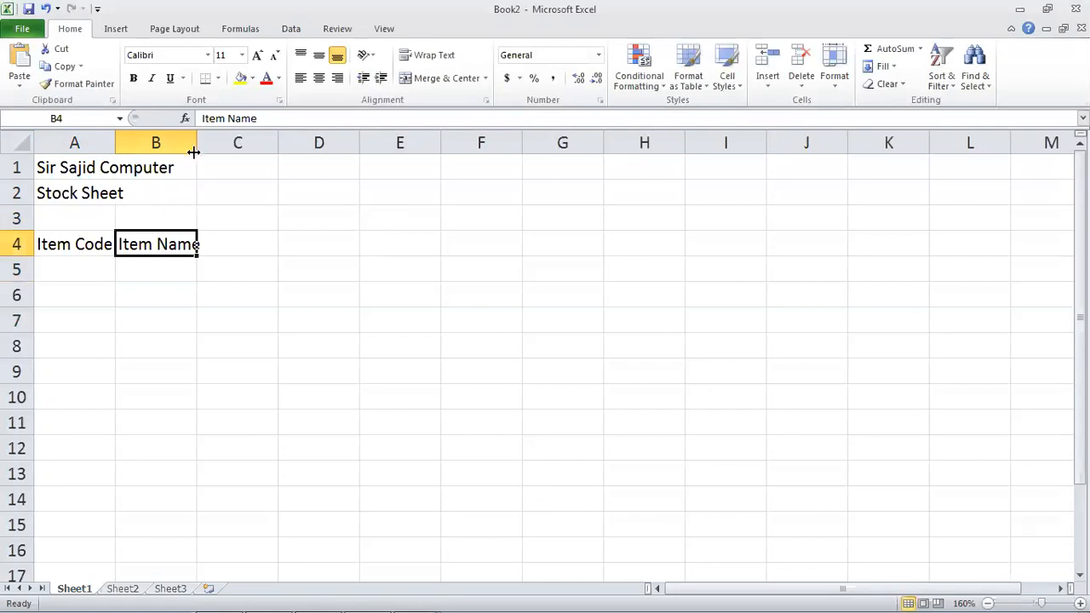
Widen the Item Name column to fit its heading and enter the heading Qty in C4
left_click_drag(197, 146, 213, 146)
left_click(227, 241)
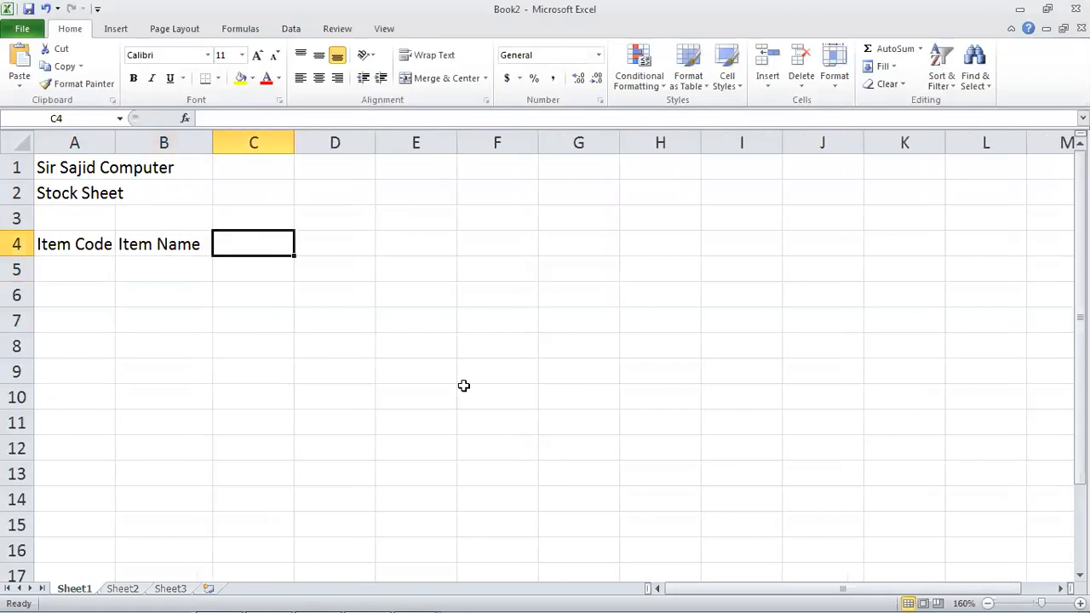
type("Qty")
key("Tab")
Enter the heading Purchase Price in D4 and fit column D to its width
type("P")
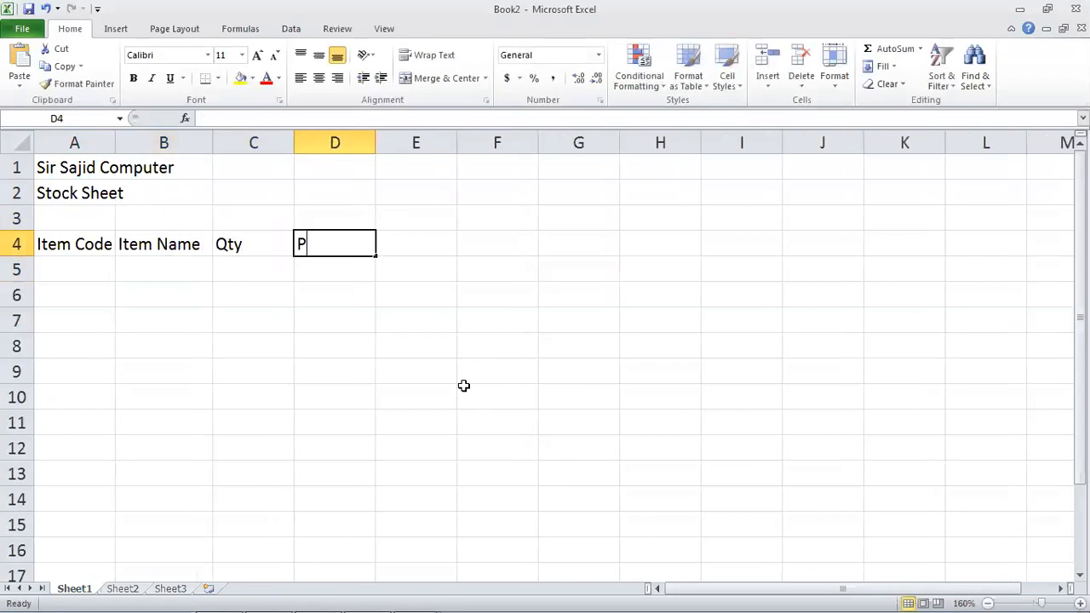
type("urchase ")
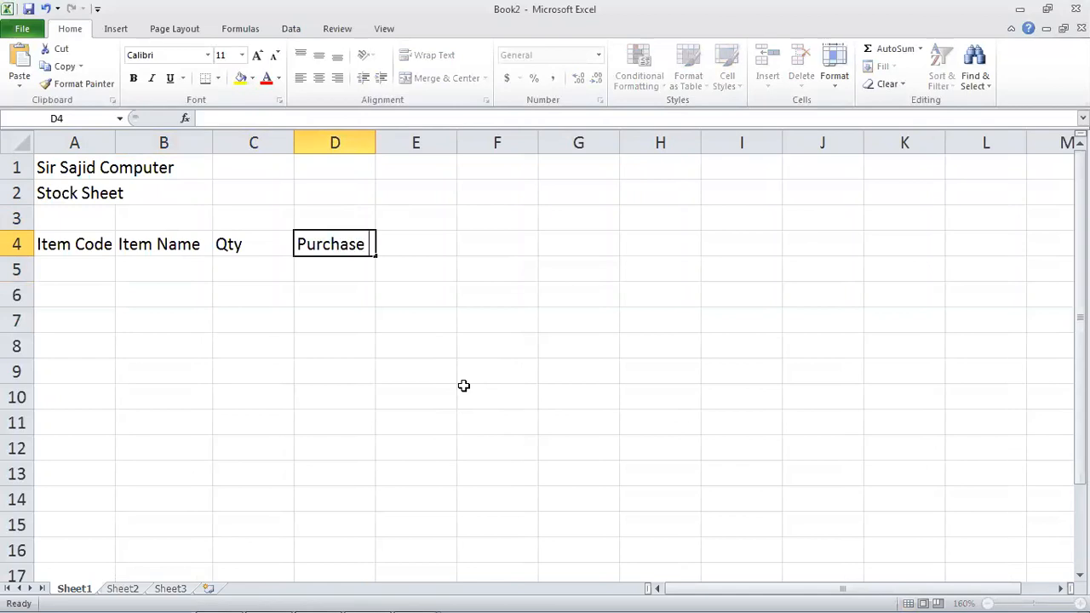
type("Price")
key("Return")
key("Up")
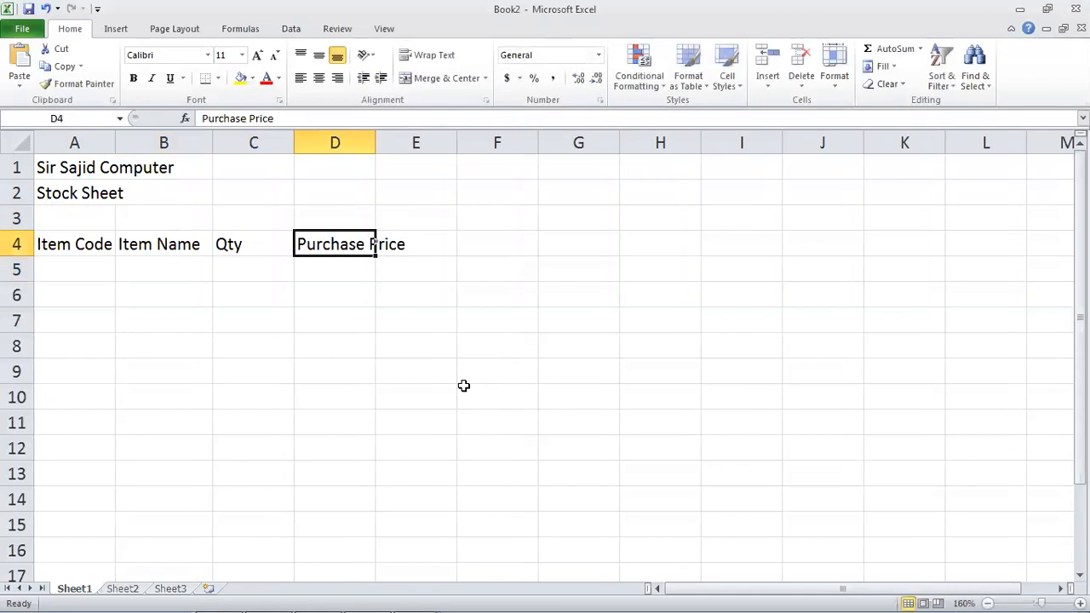
double_click(377, 151)
Enter the heading Total Purchase Price in E4 and fit column E to its width
left_click(456, 248)
type("To")
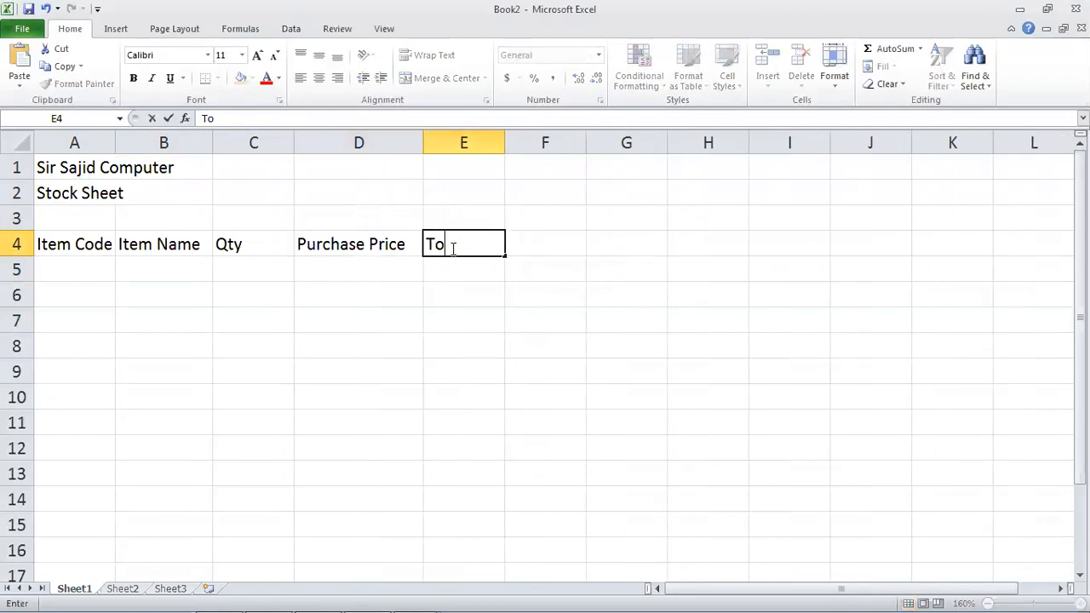
type("tal Purchase ")
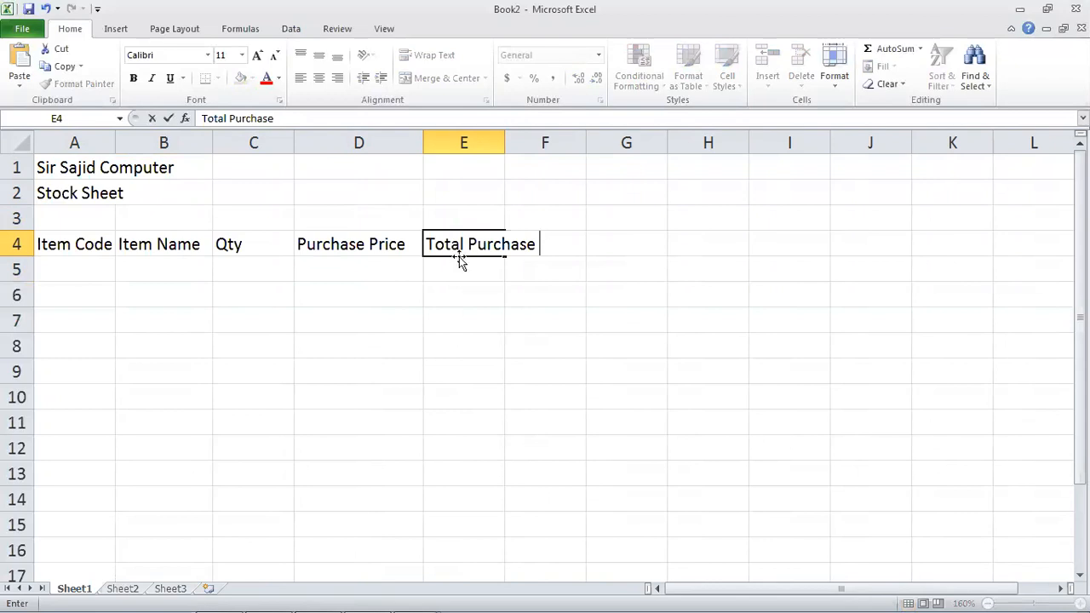
type("Price")
key("Return")
key("Up")
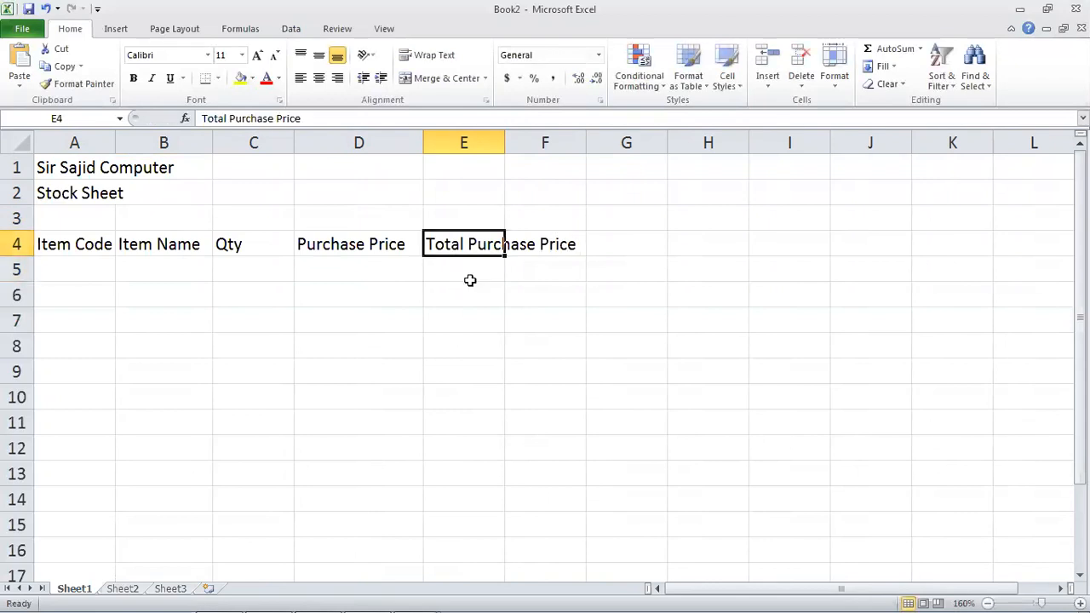
double_click(502, 141)
Enter the heading Sales Price in F4 and fit column F to its width
left_click(624, 251)
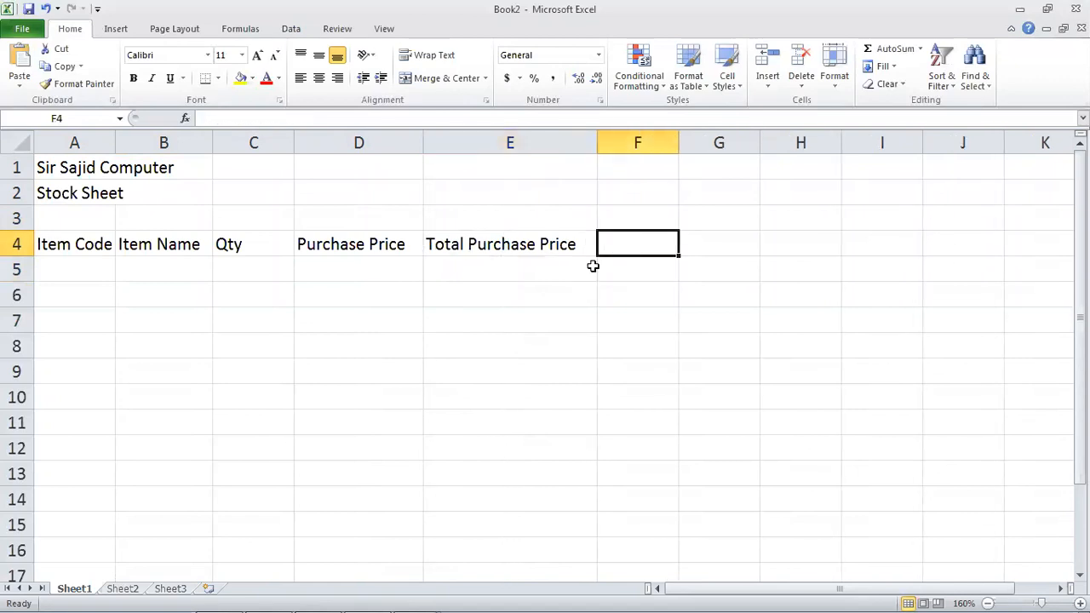
type("Sales Price")
key("Return")
key("Up")
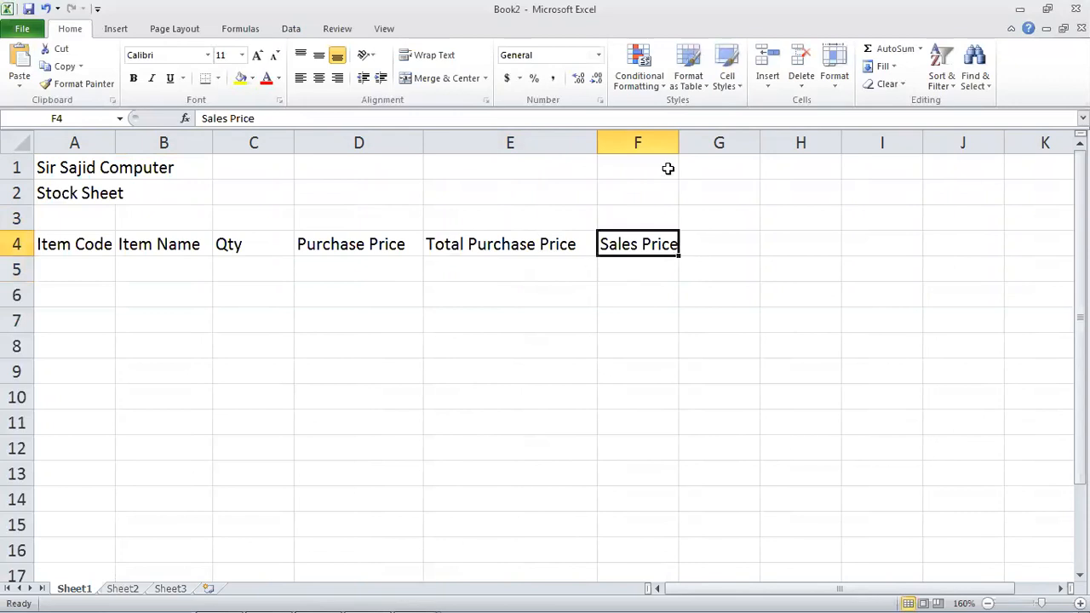
double_click(679, 142)
Copy the Sales Price heading to G4, change the copy to Total Sales Price, and fit column G to it
left_click(712, 243)
left_click(637, 247)
key("ctrl+c")
left_click(707, 242)
key("ctrl+v")
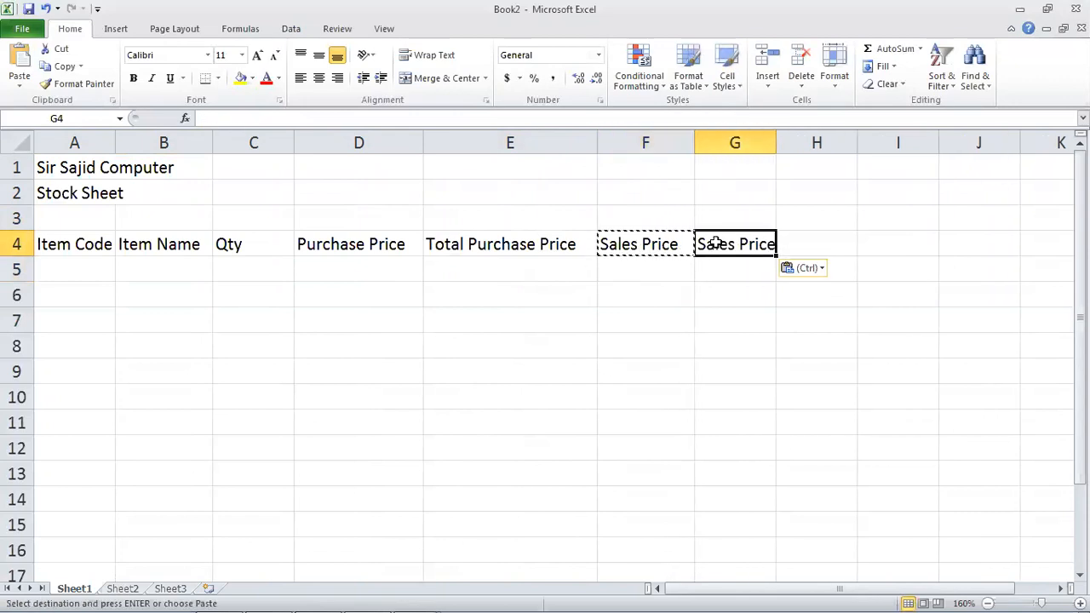
double_click(715, 243)
key("Home")
type("Total")
key("Return")
key("Up")
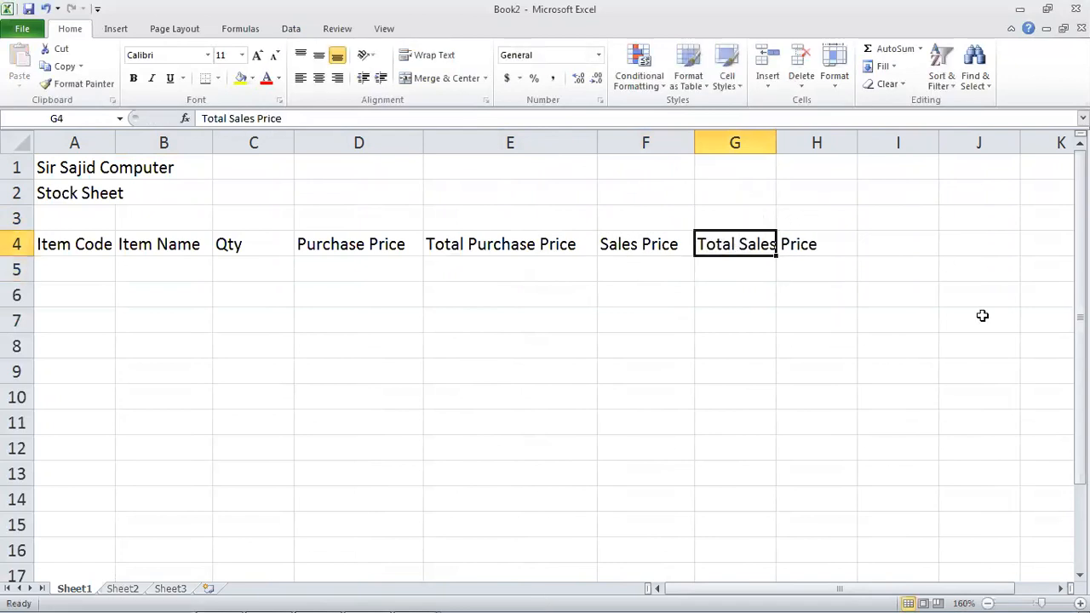
double_click(773, 136)
Enter the heading Profit & Loss in H4 and widen column H to fit it
left_click(852, 248)
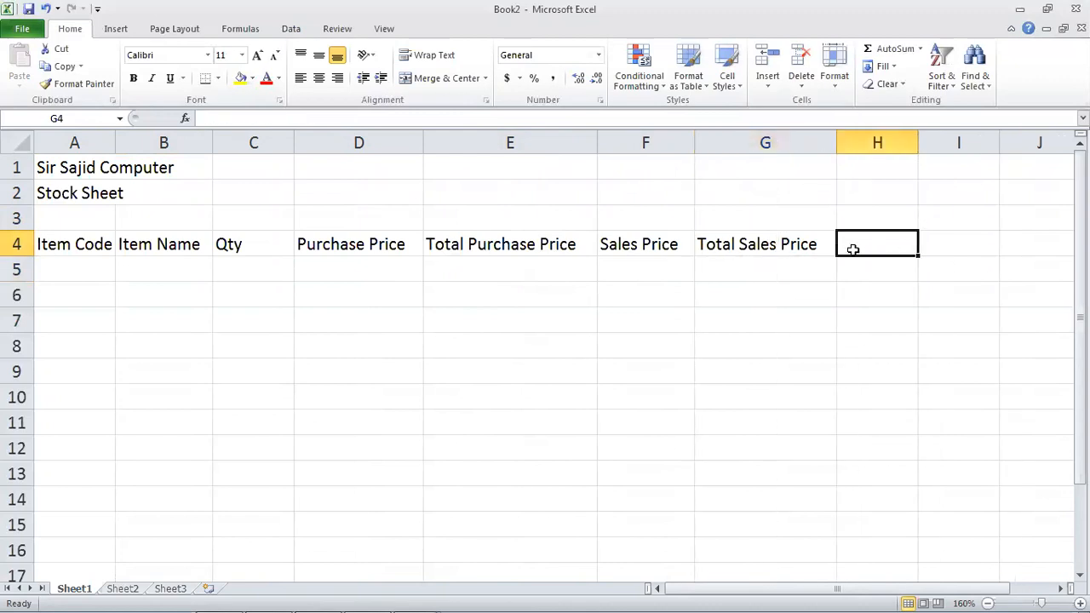
type("Profit & Loss")
key("Return")
left_click(852, 248)
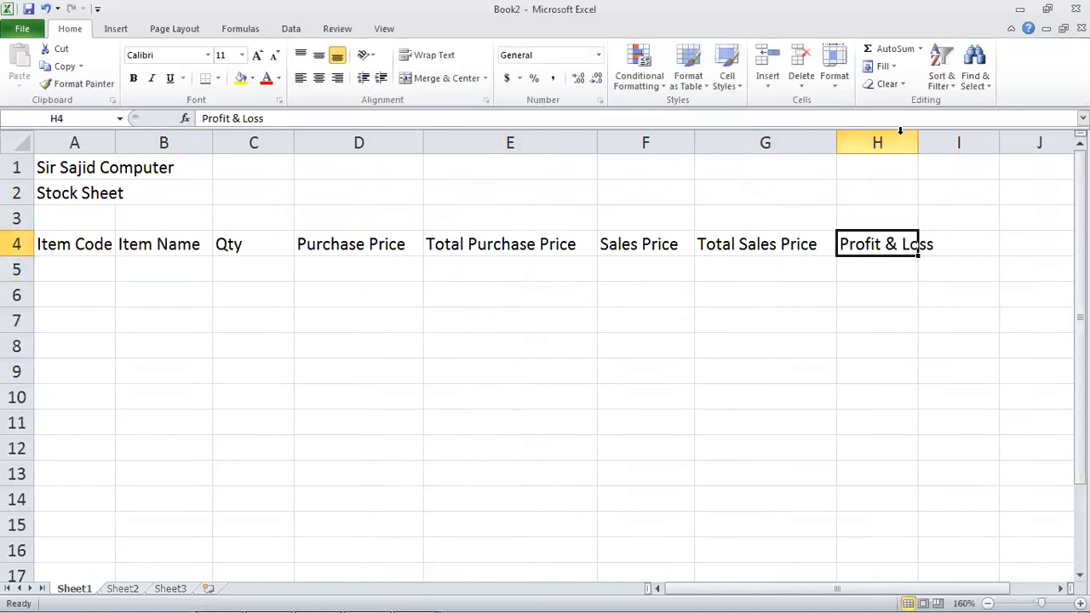
left_click_drag(918, 144, 942, 143)
Enter the heading Remarks in I4
left_click(975, 248)
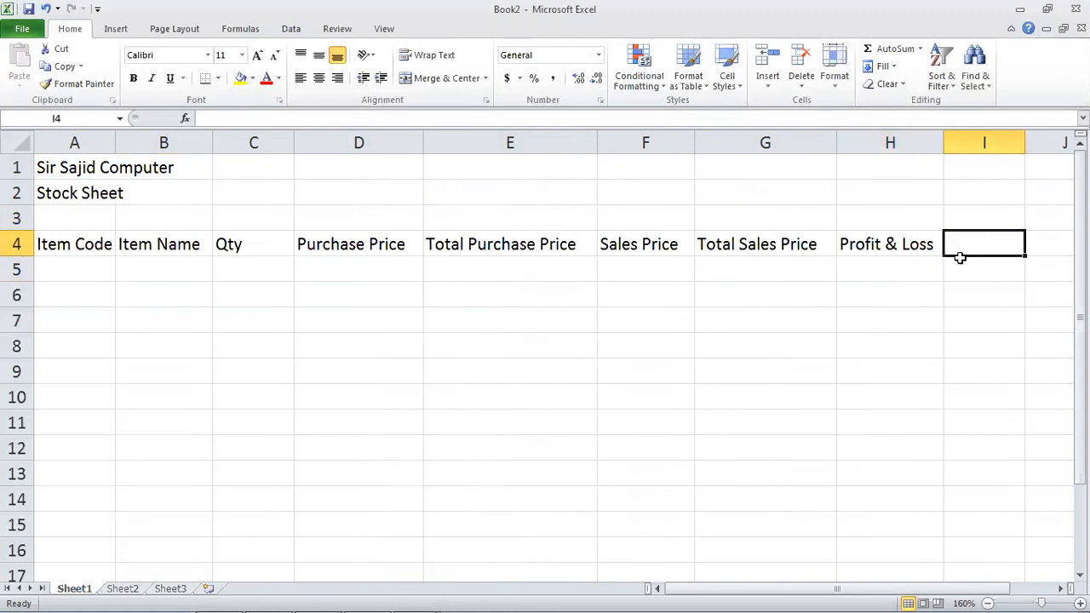
type("Remarks")
key("Return")
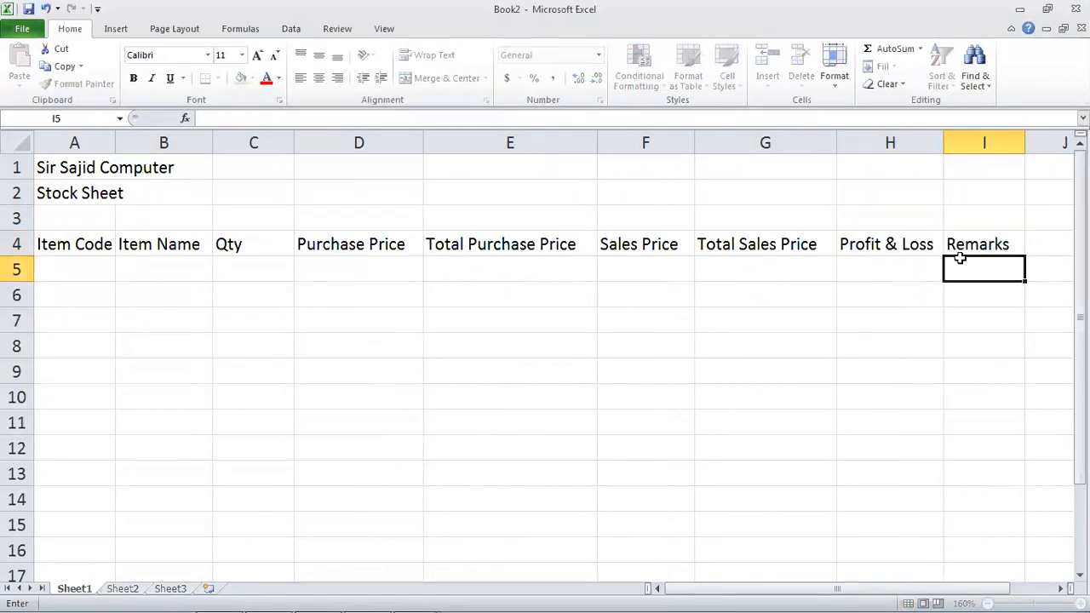
Enter item code 101 in A5 and fill the series down to 107 in A11
key("Left")
key("Left")
key("Left")
key("Left")
key("Left")
key("Left")
key("Left")
key("Left")
type("101")
key("Return")
key("Up")
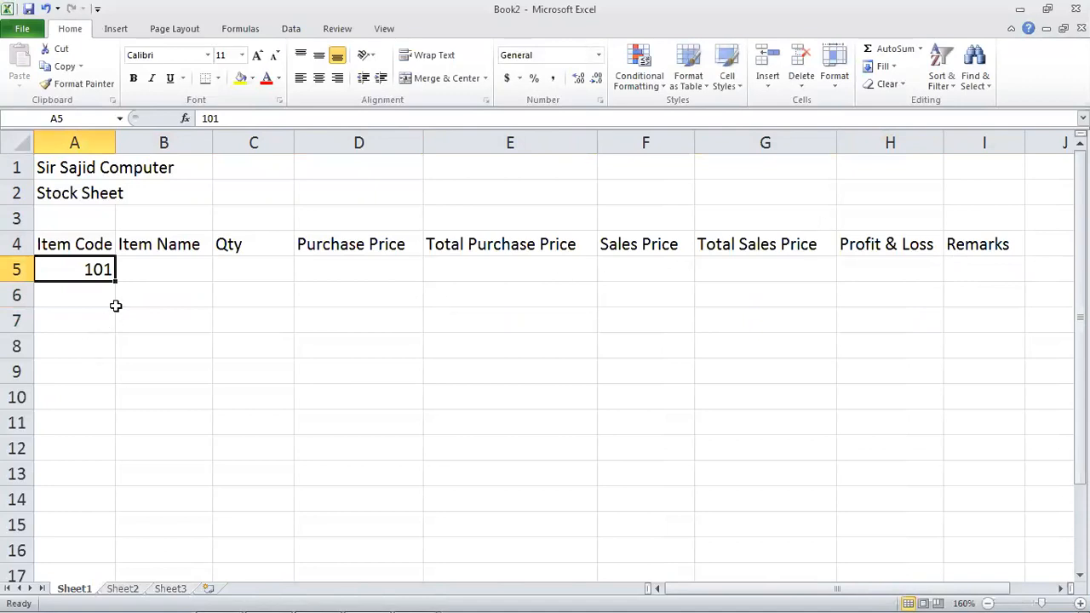
left_click_drag(115, 280, 106, 440)
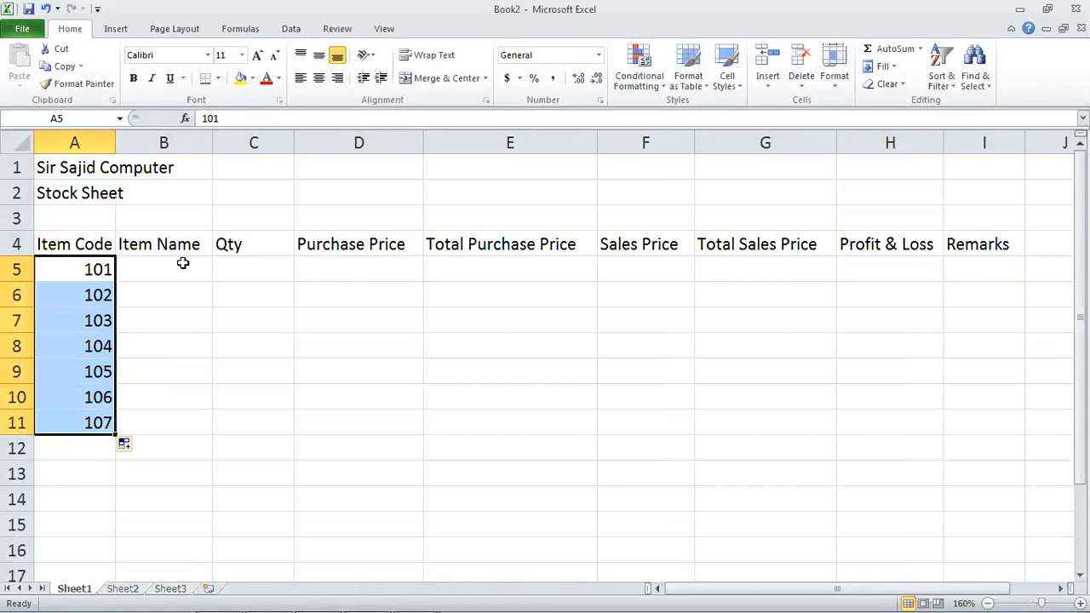
Enter the item names Monitor, Keybaord and Mouse in B5:B7
left_click(160, 272)
type("Monitor")
key("Return")
type("Keyobaord")
key("Return")
type("Mouse")
key("Return")
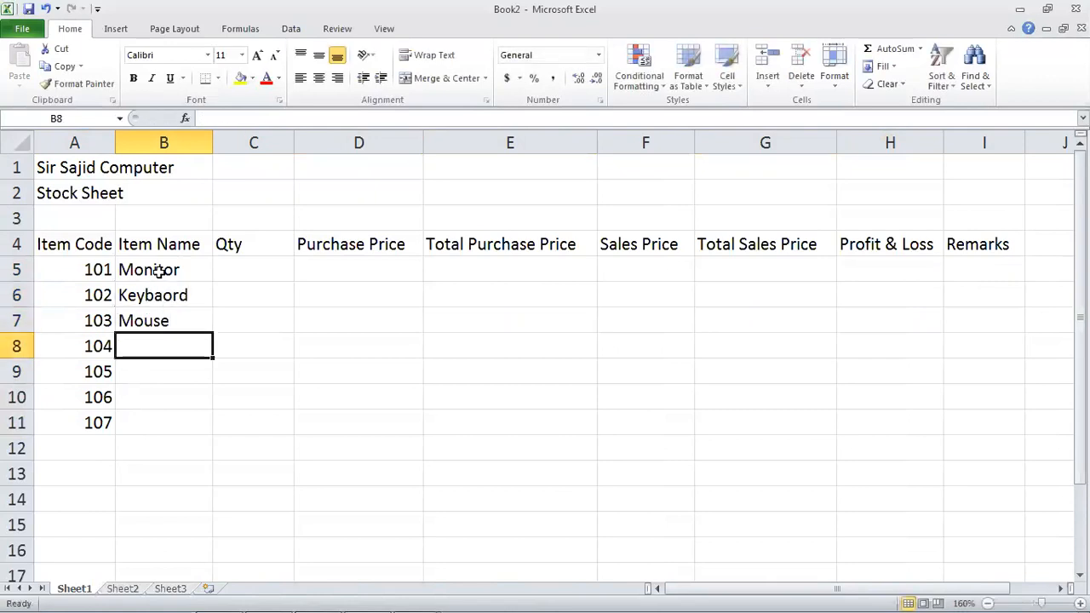
Enter the item names Scanner and Printer for item codes 104 and 105
type("Scanner")
key("Return")
type("Printwe")
key("BackSpace")
key("BackSpace")
type("er")
key("Return")
Enter the item names USB and LED for item codes 106 and 107
type("MAC")
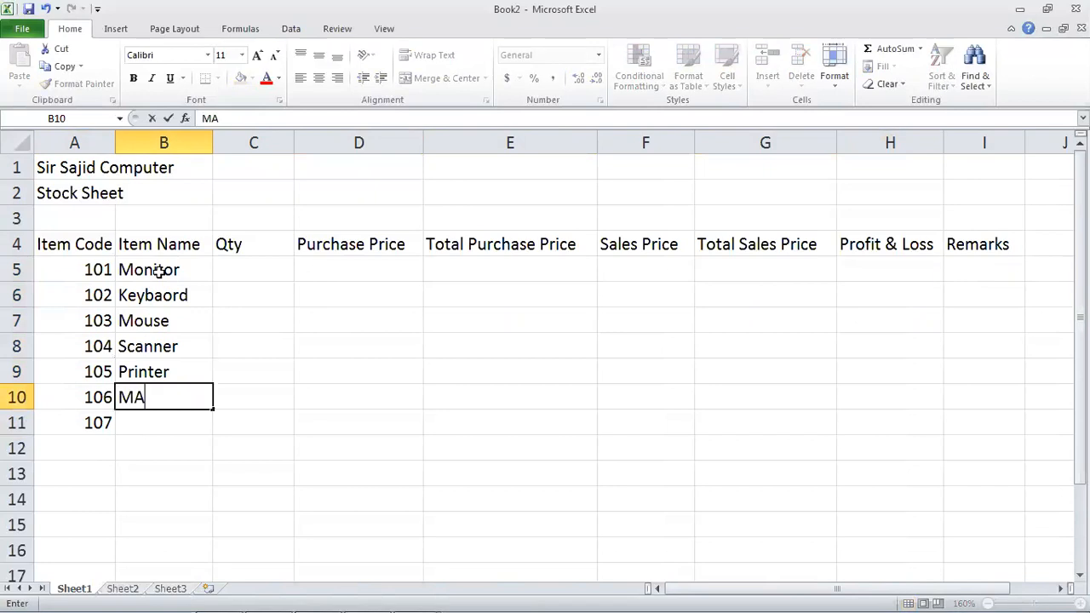
key("BackSpace")
key("BackSpace")
key("BackSpace")
type("USB")
key("Return")
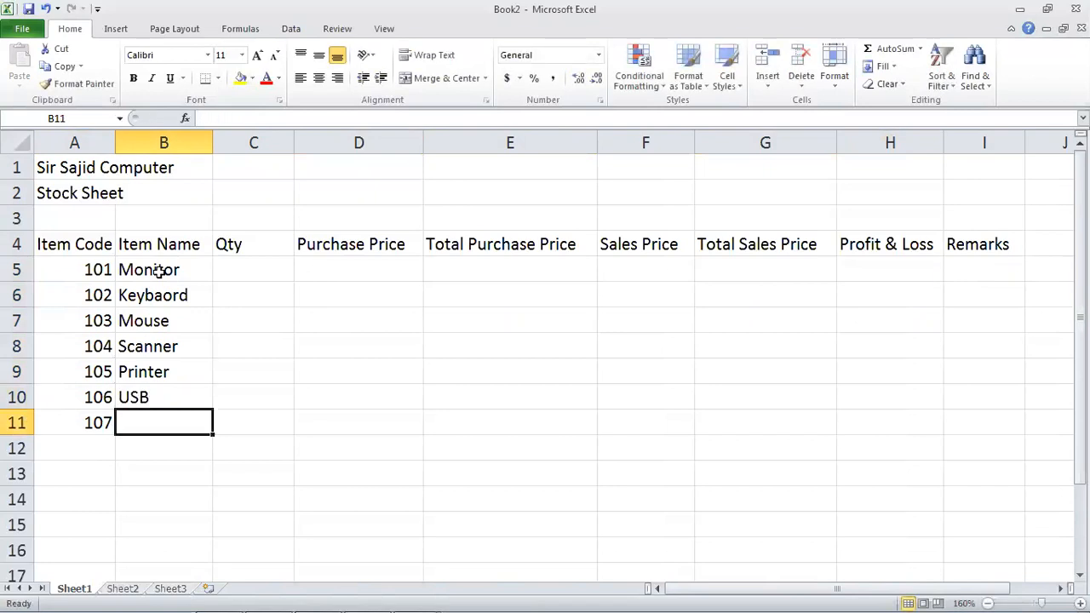
type("LED")
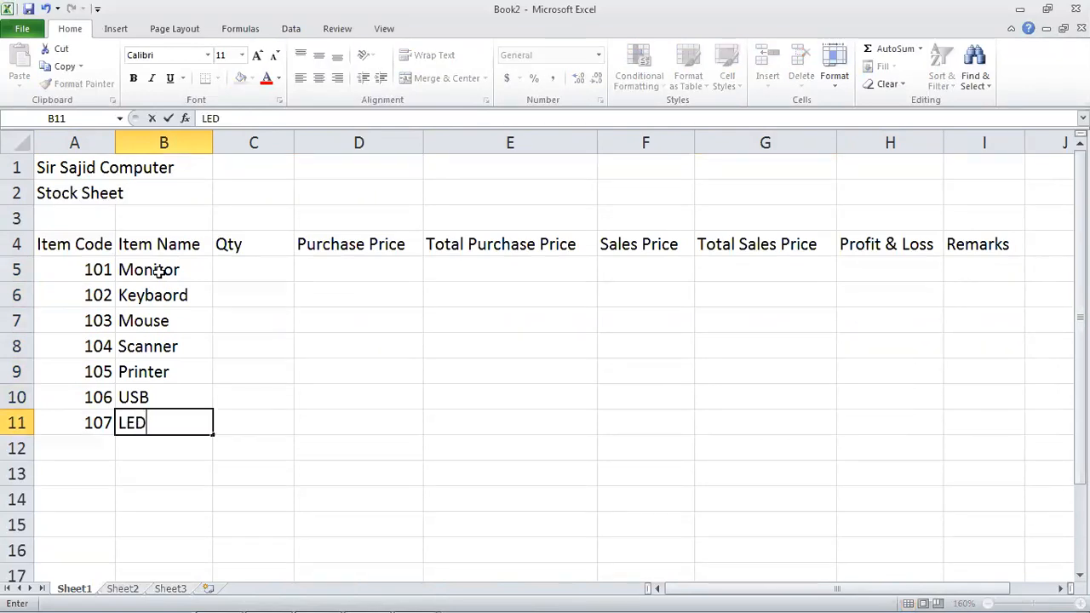
key("Return")
Add item code 108 with the item name Mouse in row 12
key("Right")
key("Up")
key("Up")
key("Left")
key("Down")
key("Right")
key("Down")
key("Left")
key("Left")
type("108")
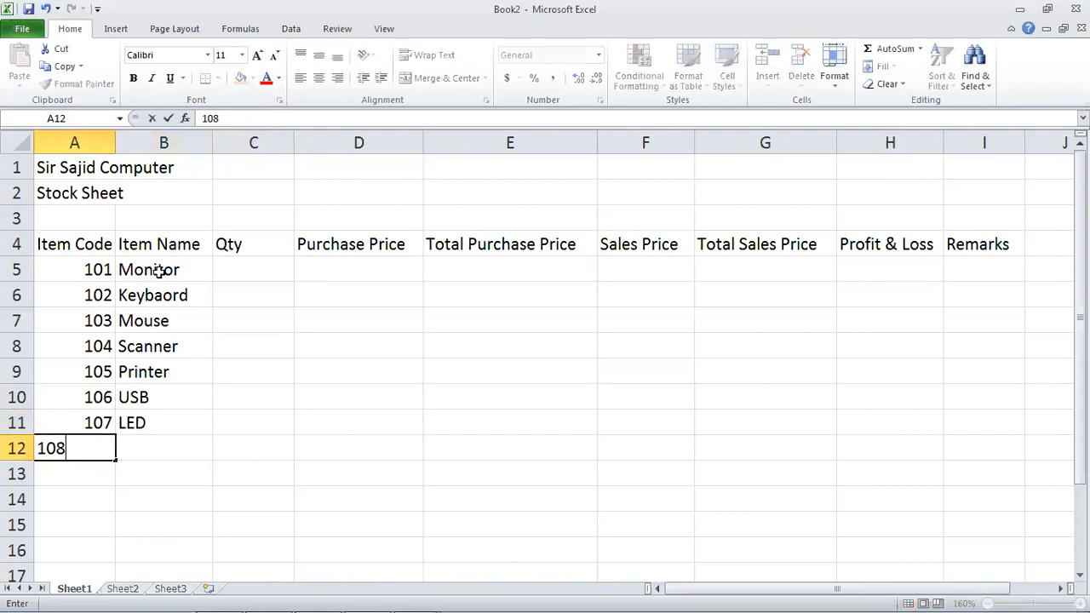
key("Right")
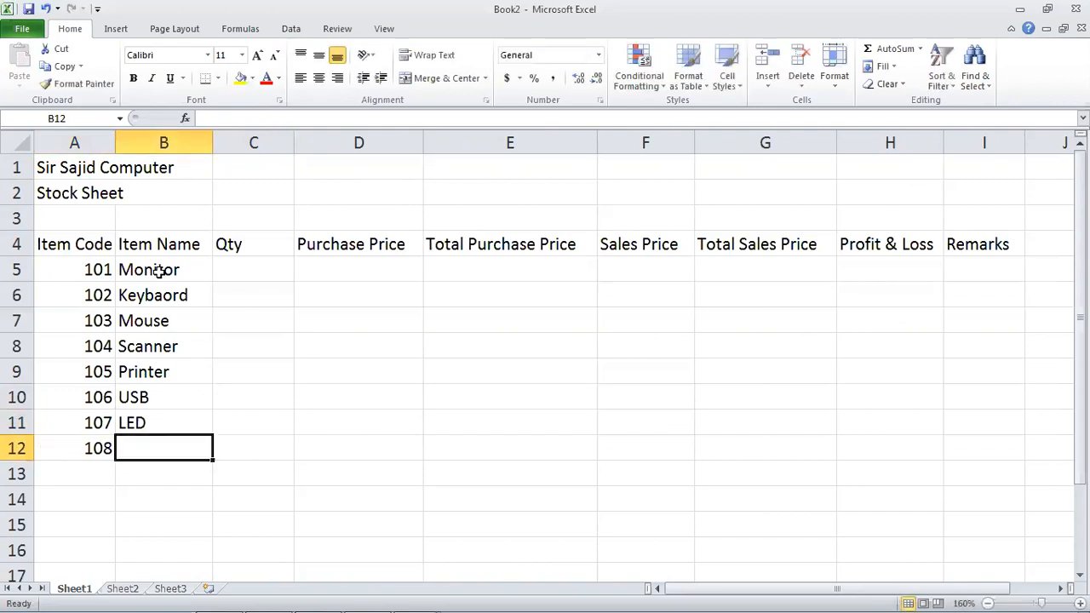
type("Mouse")
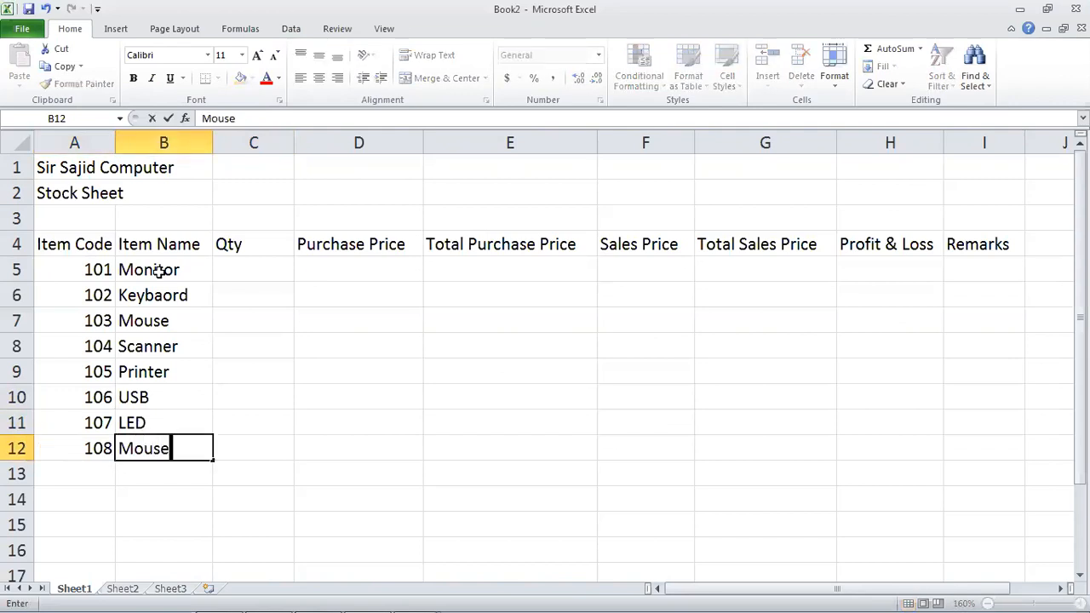
key("Right")
Enter the quantities 10, 5, 8 and 9 for item codes 101 to 104 in C5:C8
key("Up")
key("Up")
key("Up")
key("Up")
key("Up")
key("Up")
key("Up")
type("10")
key("Return")
type("5")
key("Return")
type("8")
key("Return")
type("9")
key("Return")
Enter the quantities 7, 5, 8 and 8 for item codes 105 to 108 in C9:C12
type("7")
key("Return")
type("5")
key("Return")
type("8")
key("Return")
type("8")
key("Return")
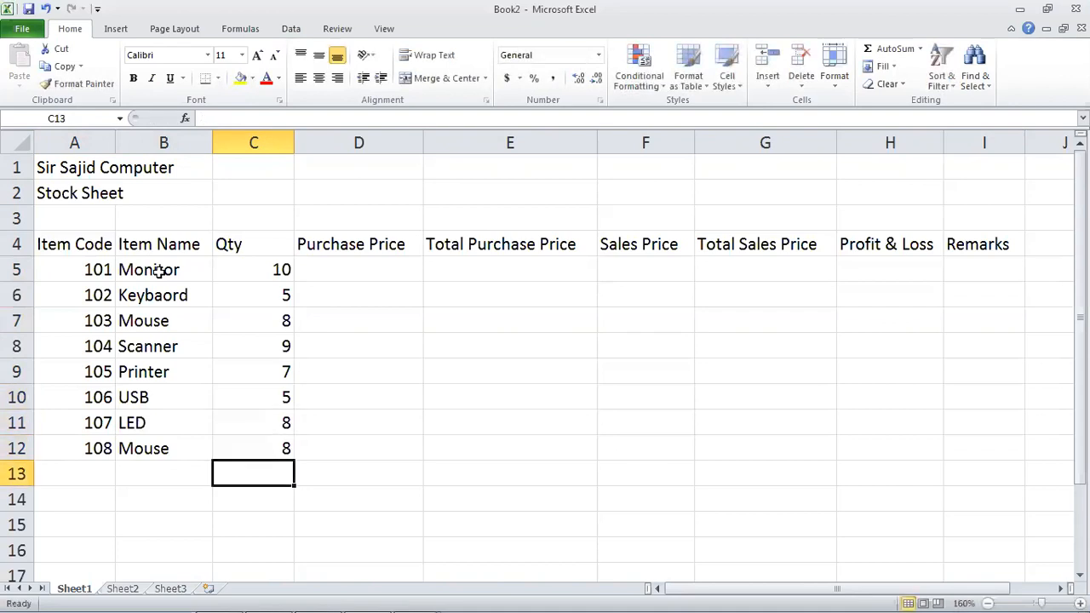
Enter the purchase prices 3000, 300, 200 and 5000 for item codes 101 to 104 in D5:D8
key("Right")
key("Up")
key("Up")
key("Up")
key("Up")
key("Up")
key("Up")
key("Up")
key("Up")
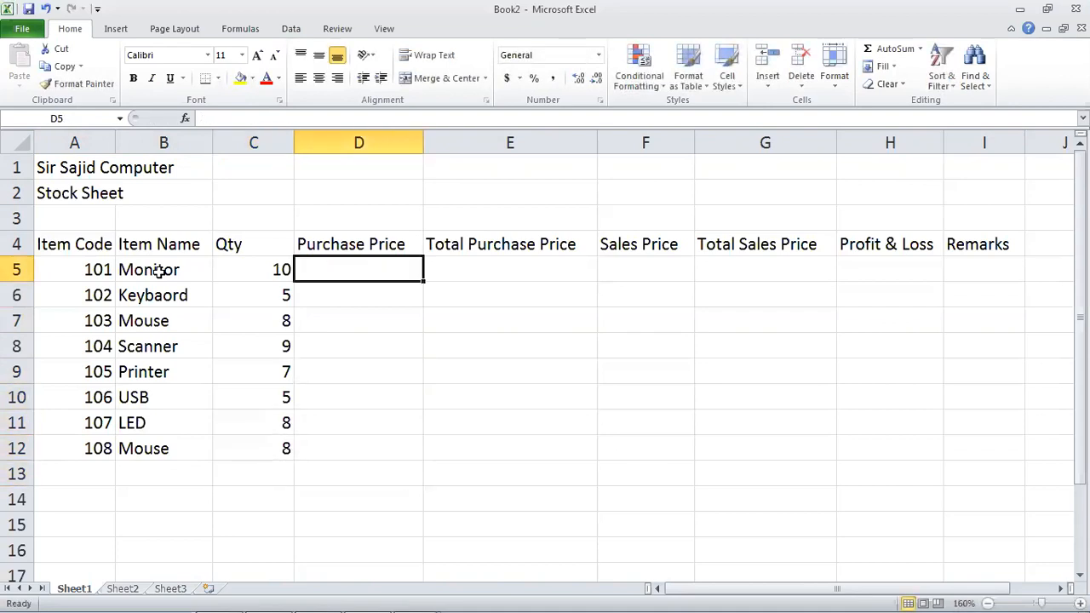
type("300")
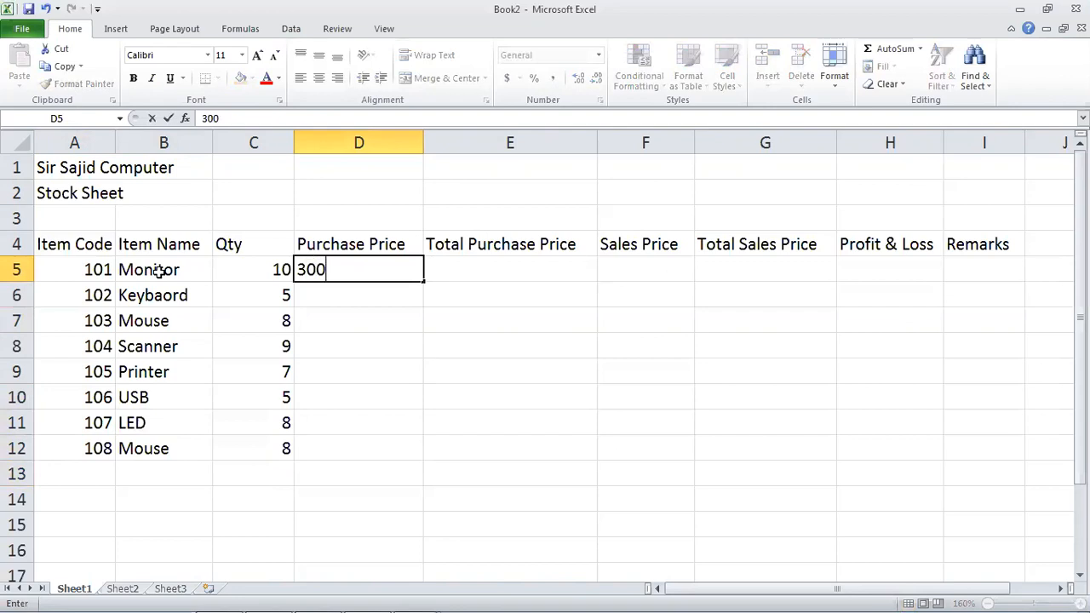
type("0")
key("Return")
type("300")
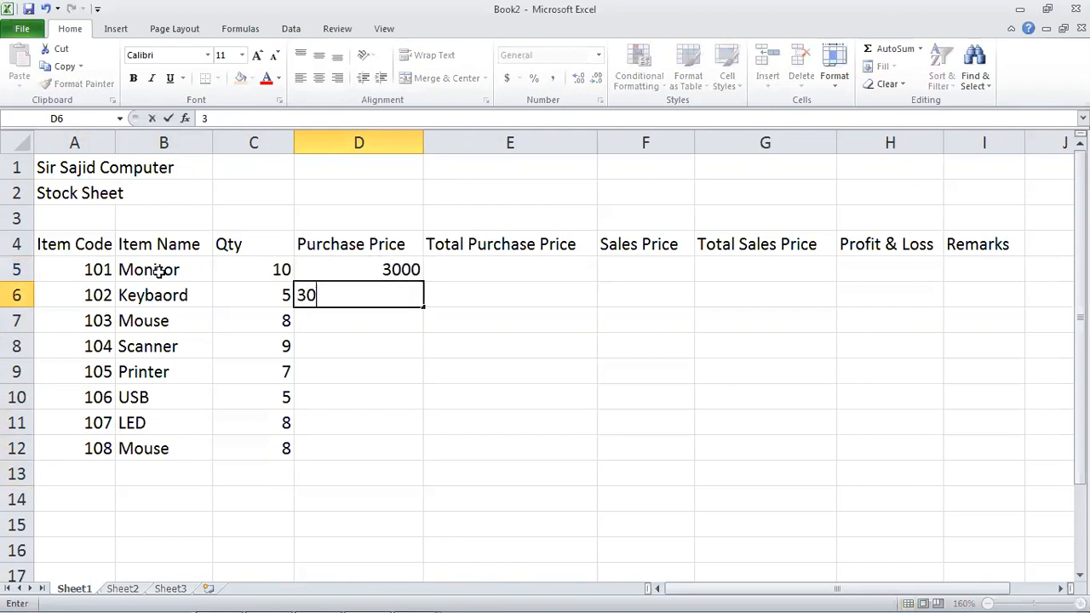
key("Return")
type("200")
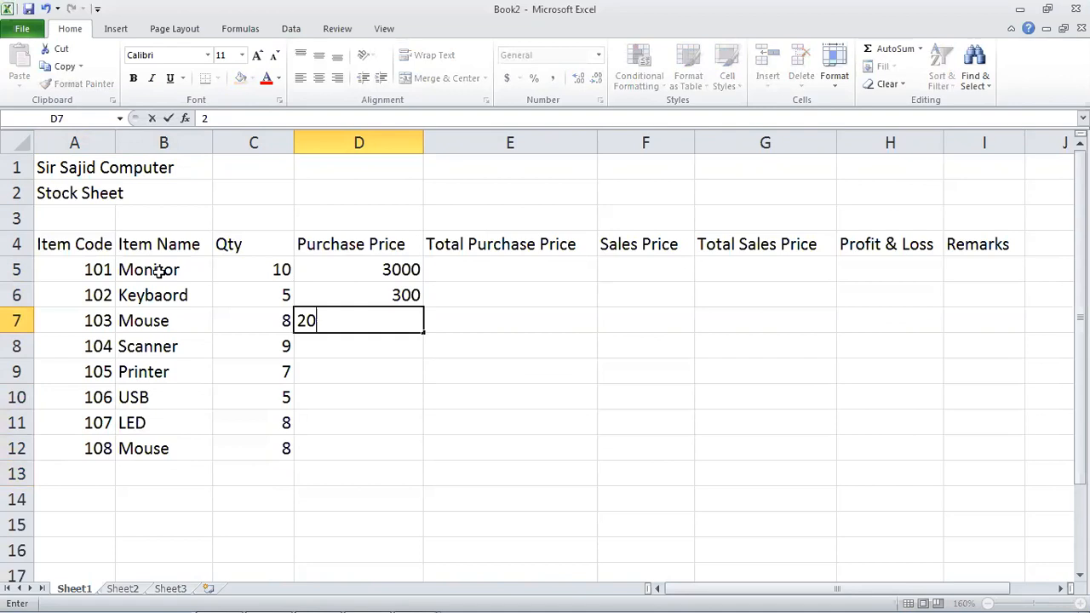
key("Return")
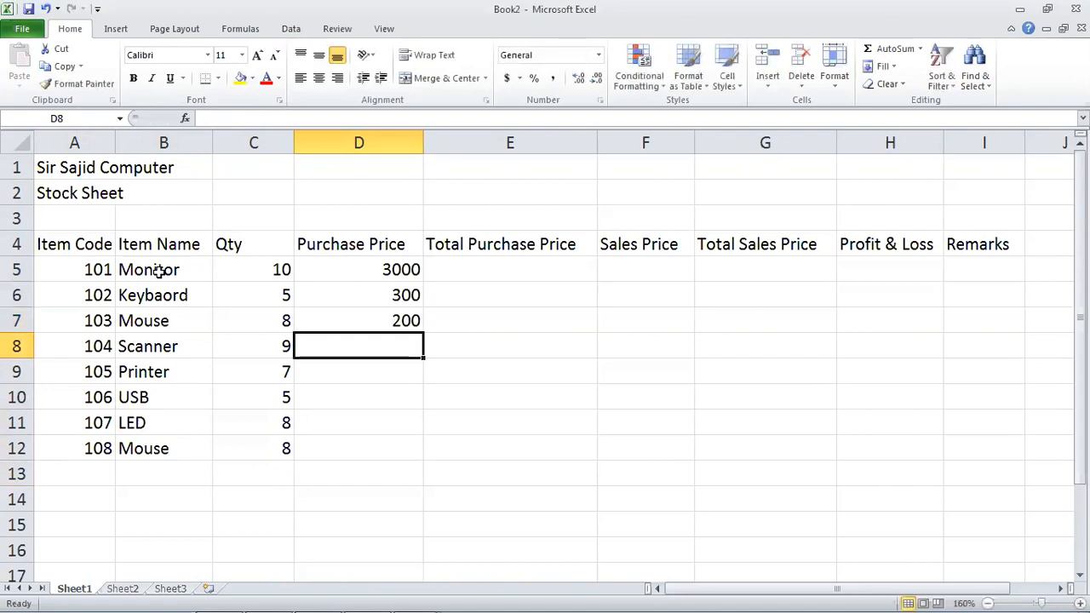
type("5000")
key("Return")
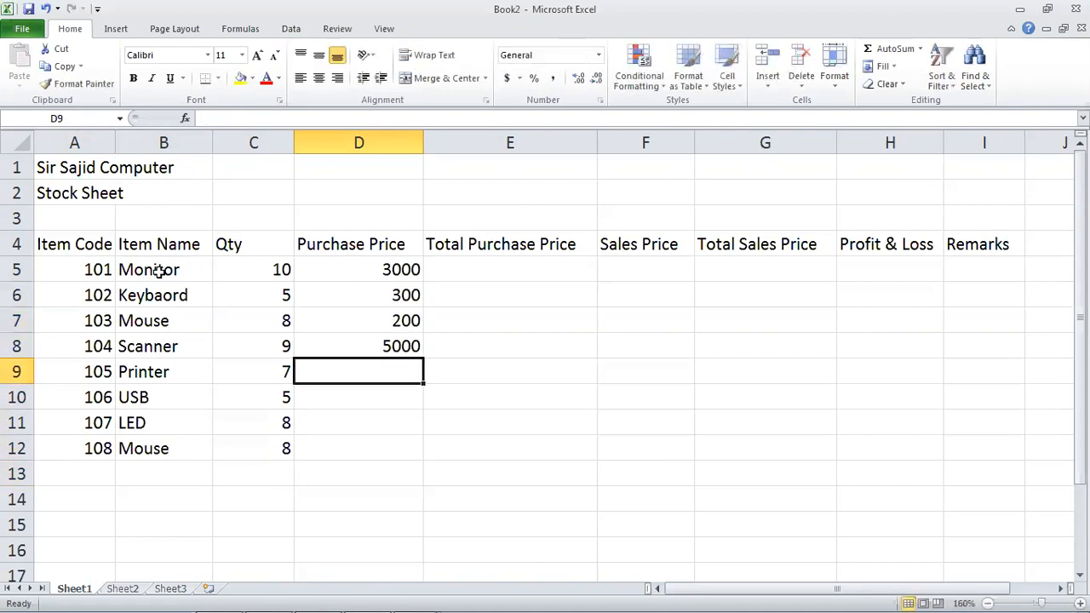
Enter the purchase prices 7000, 500, 4000 and 150 for item codes 105 to 108 in D9:D12
type("7000")
key("Return")
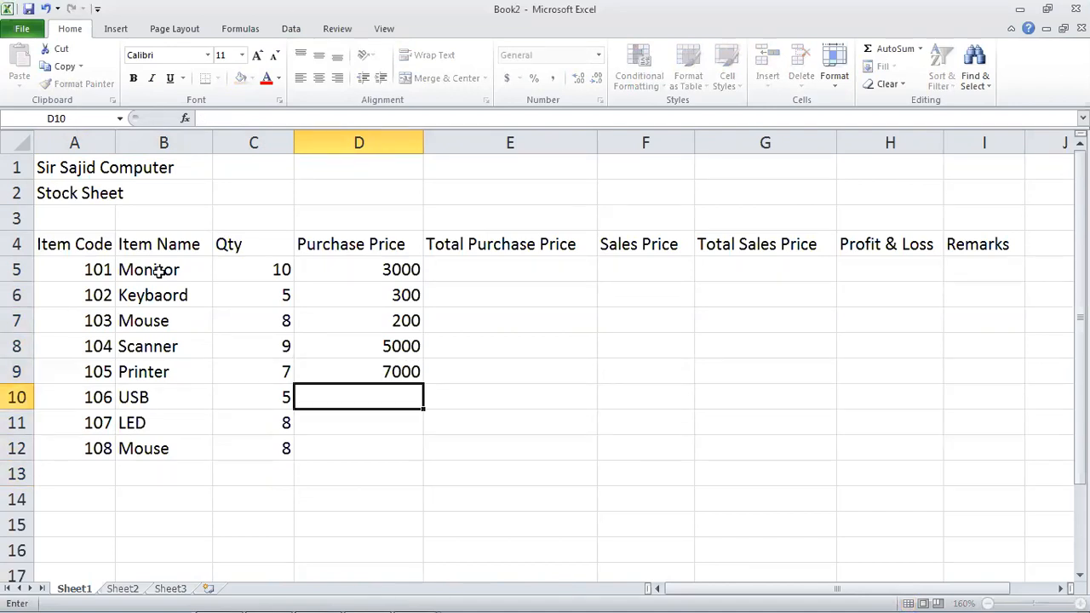
type("500")
key("Return")
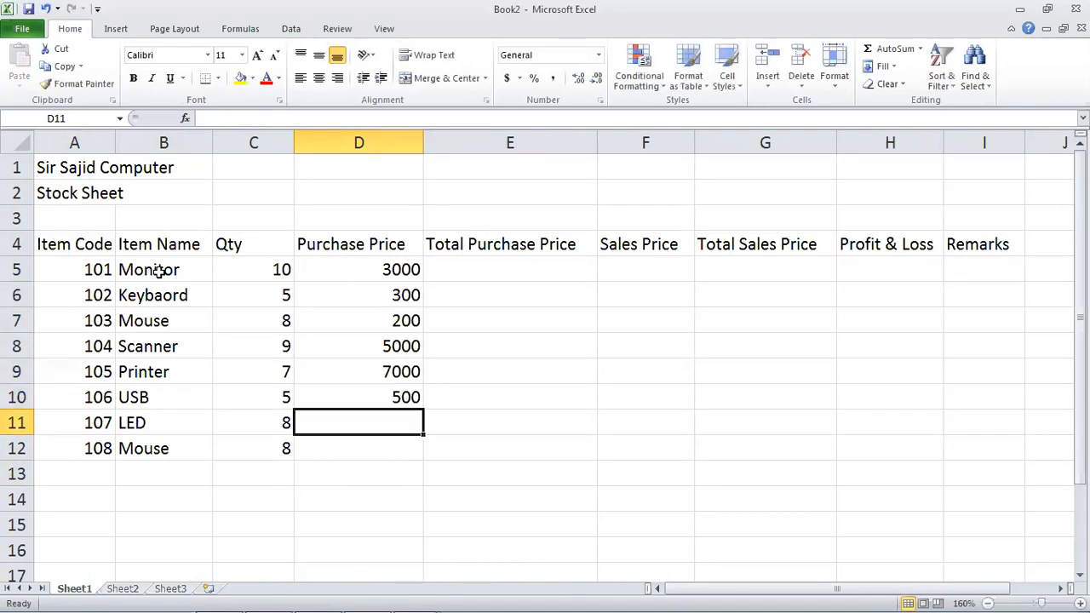
type("4000")
key("Return")
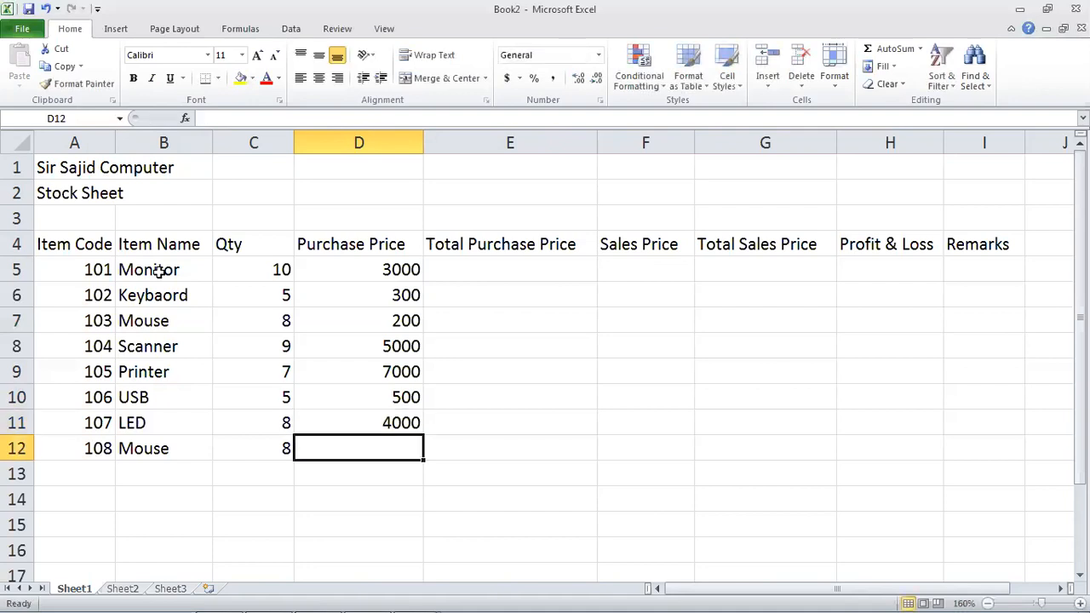
type("150")
key("Return")
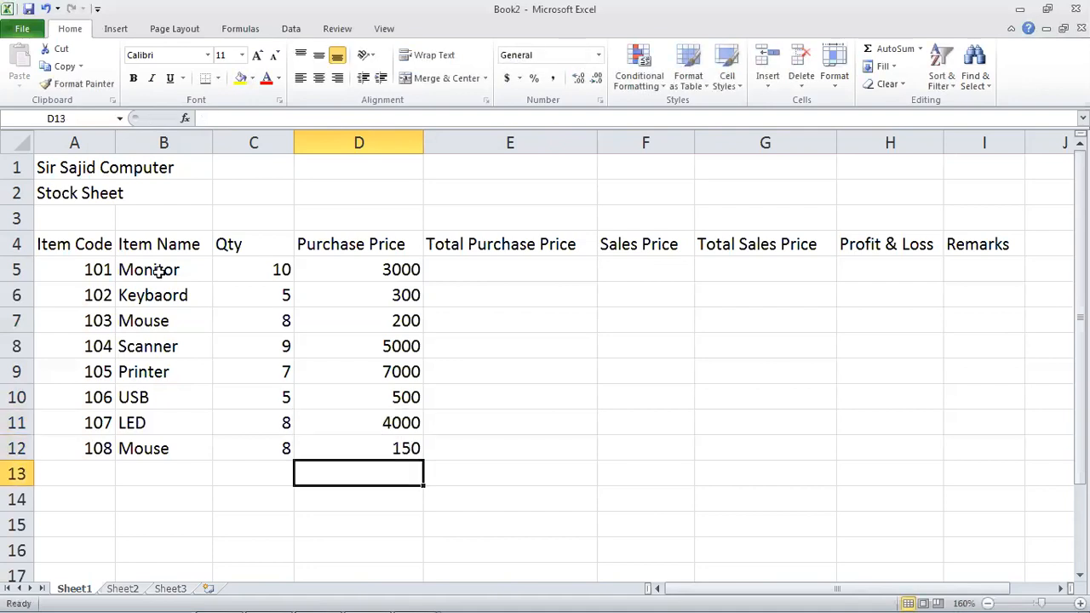
Look over the Monitor row's Purchase Price, Total Purchase Price and Sales Price cells in D5:F5
key("Up")
key("Right")
key("Right")
key("Up")
key("Up")
key("Up")
key("Up")
key("Left")
key("Up")
key("Up")
key("Up")
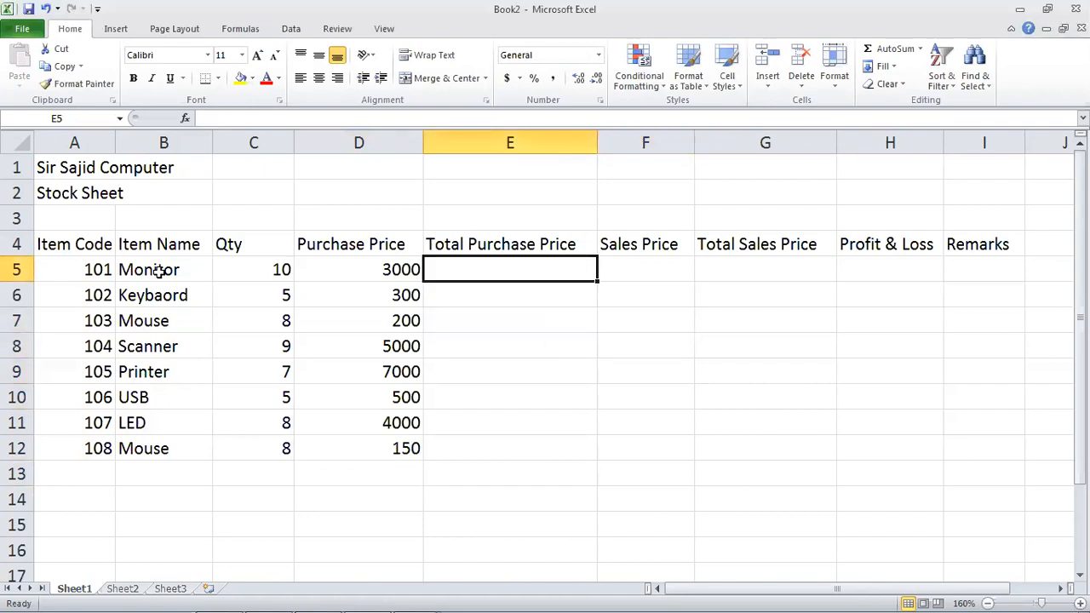
key("Right")
key("Left")
key("Right")
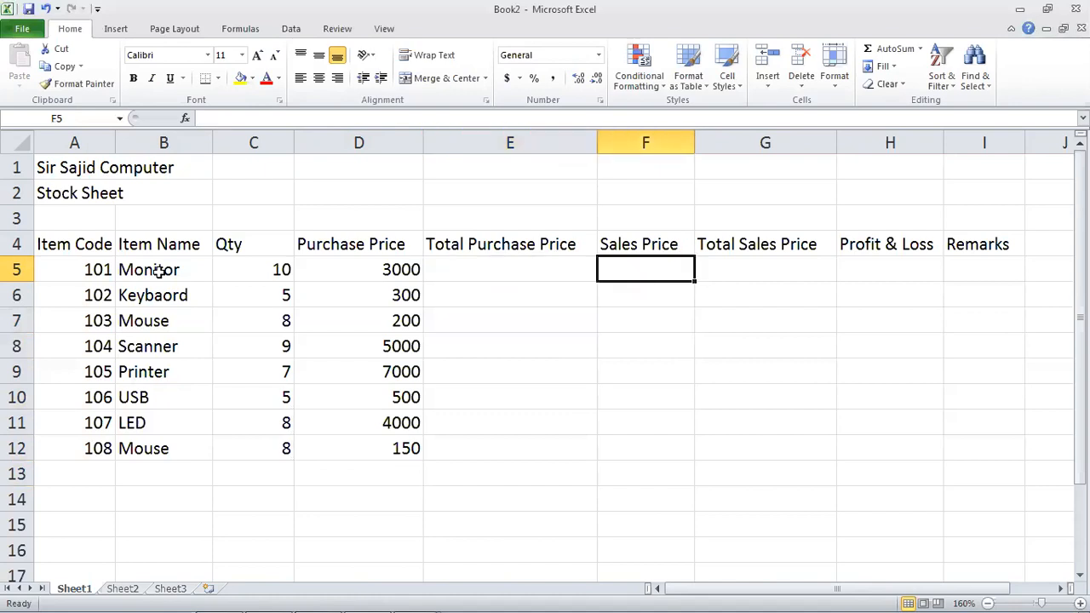
key("Left")
key("Left")
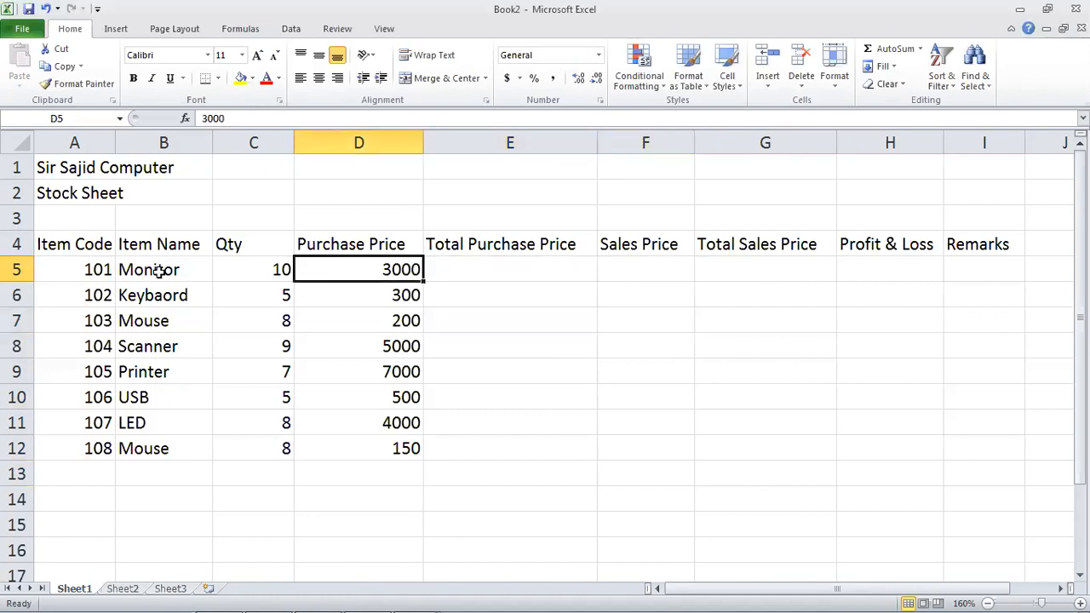
Enter the sales prices 4000, 400, 200 and 7000 for item codes 101 to 104 in F5:F8
key("Right")
key("Right")
type("4000")
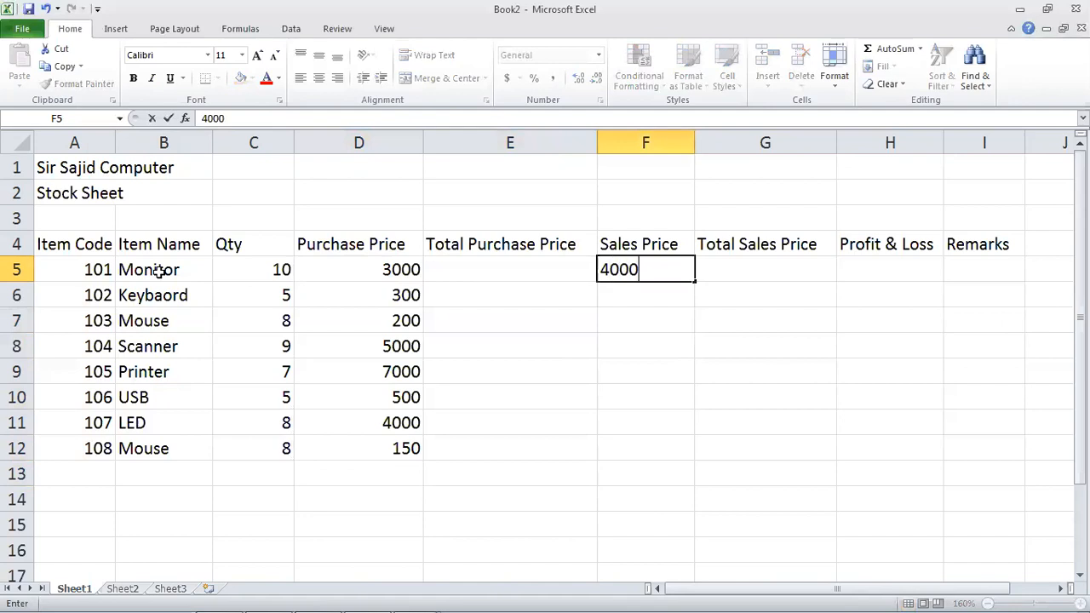
key("Return")
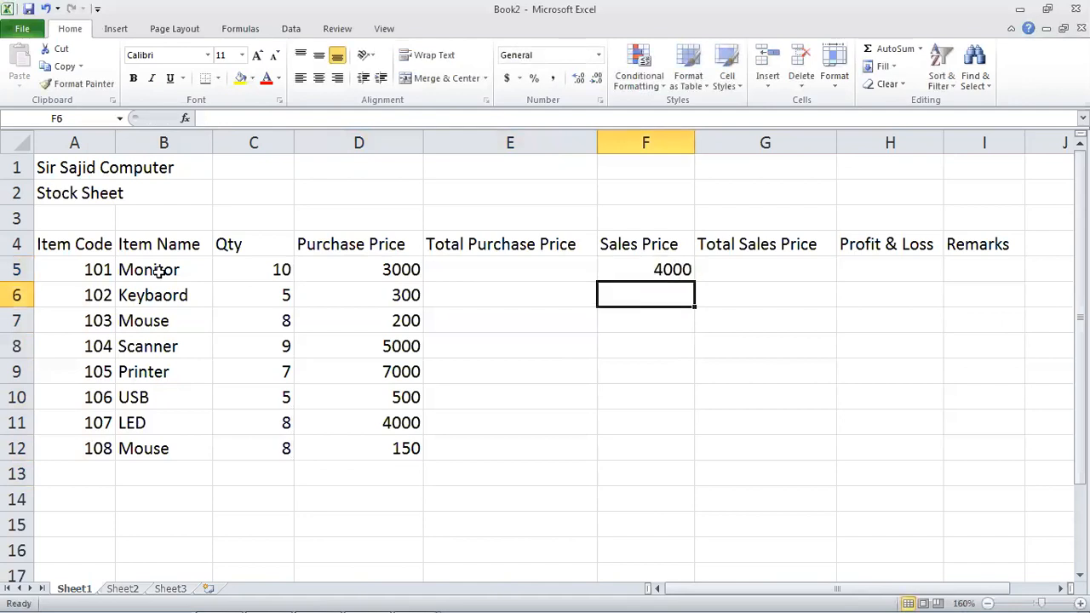
type("400")
key("Return")
key("Left")
key("Left")
key("Right")
key("Right")
type("200")
key("Return")
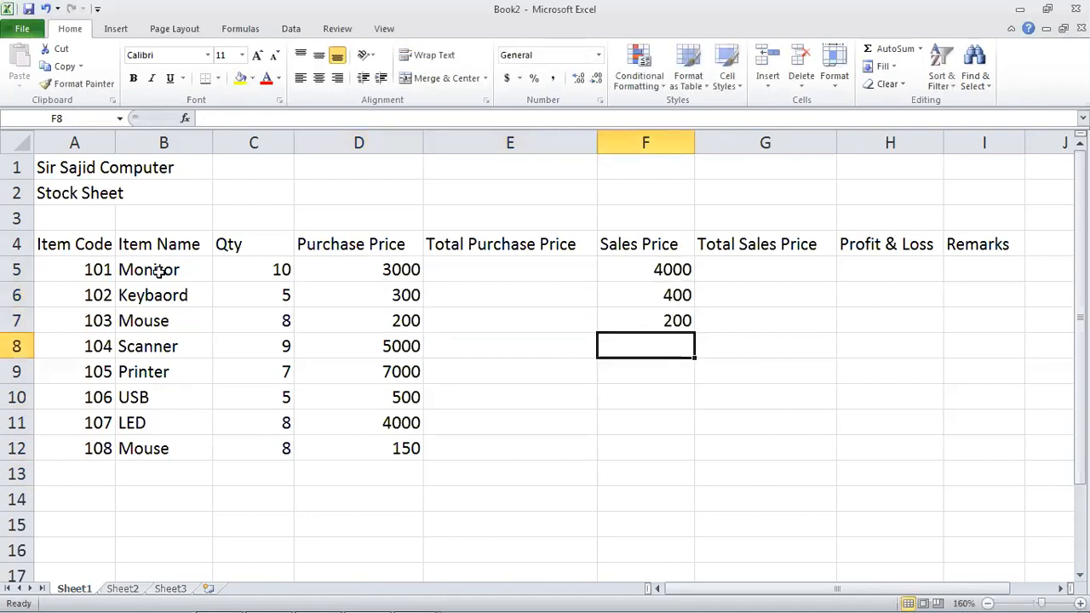
type("7000")
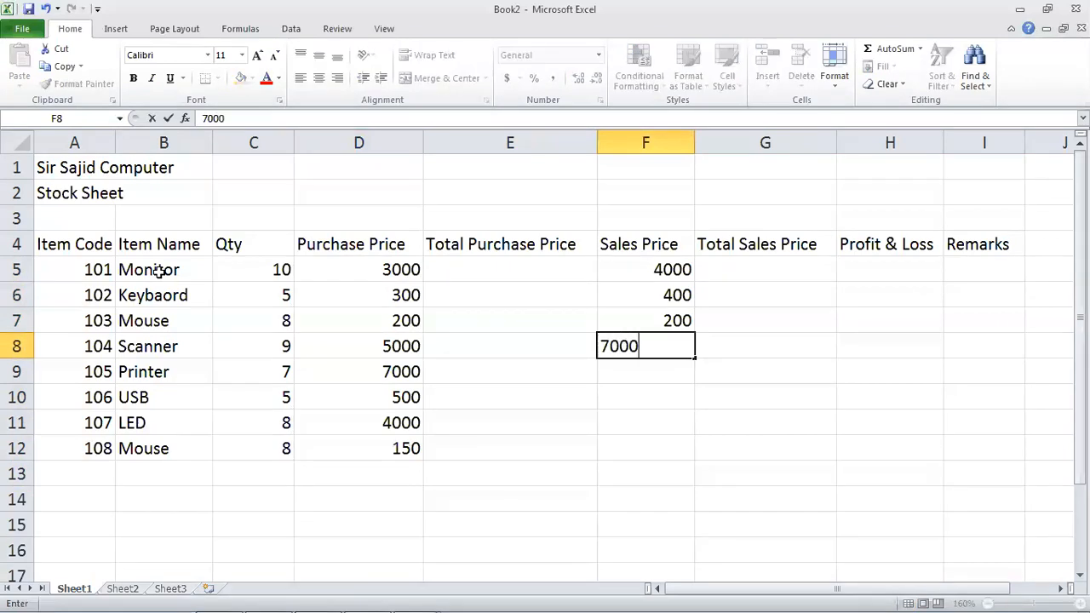
key("Return")
Enter the sales prices 9000, 400, 5000 and 250 for item codes 105 to 108 in F9:F12
type("9000")
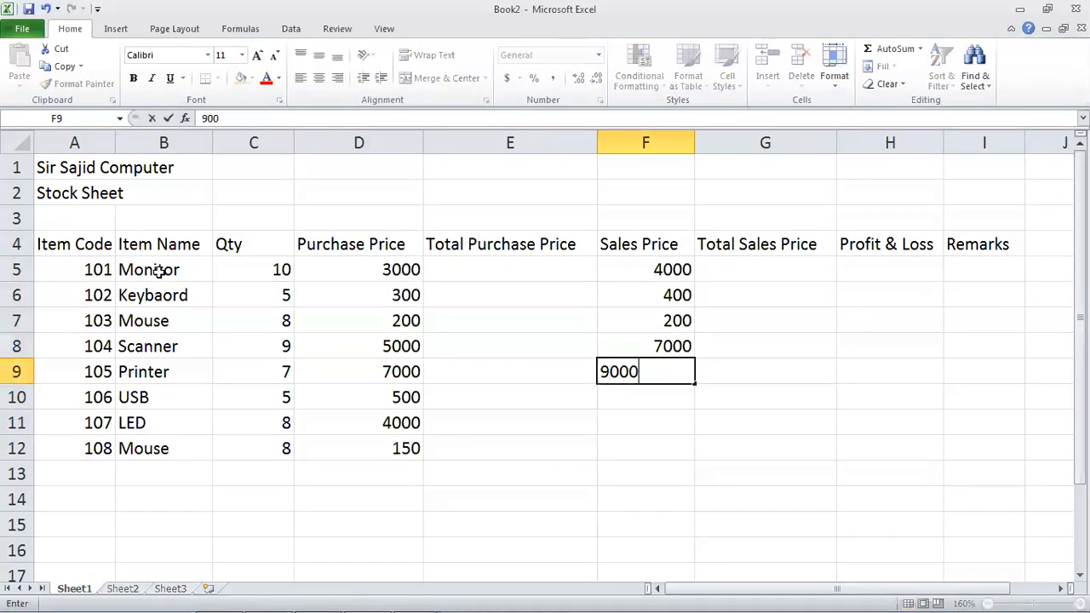
key("Return")
type("400")
key("Return")
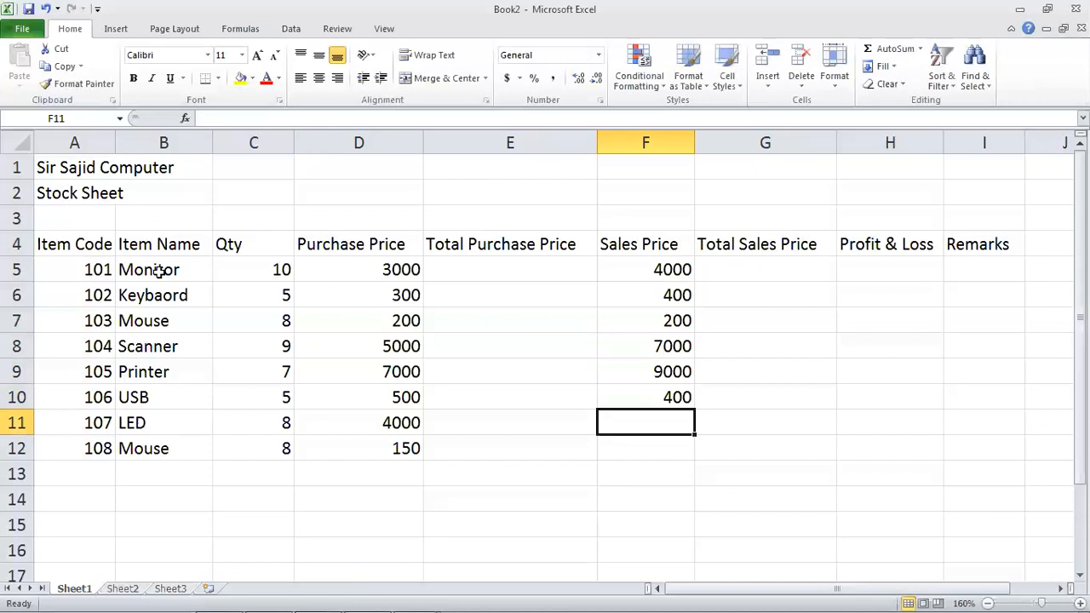
type("5000")
key("Return")
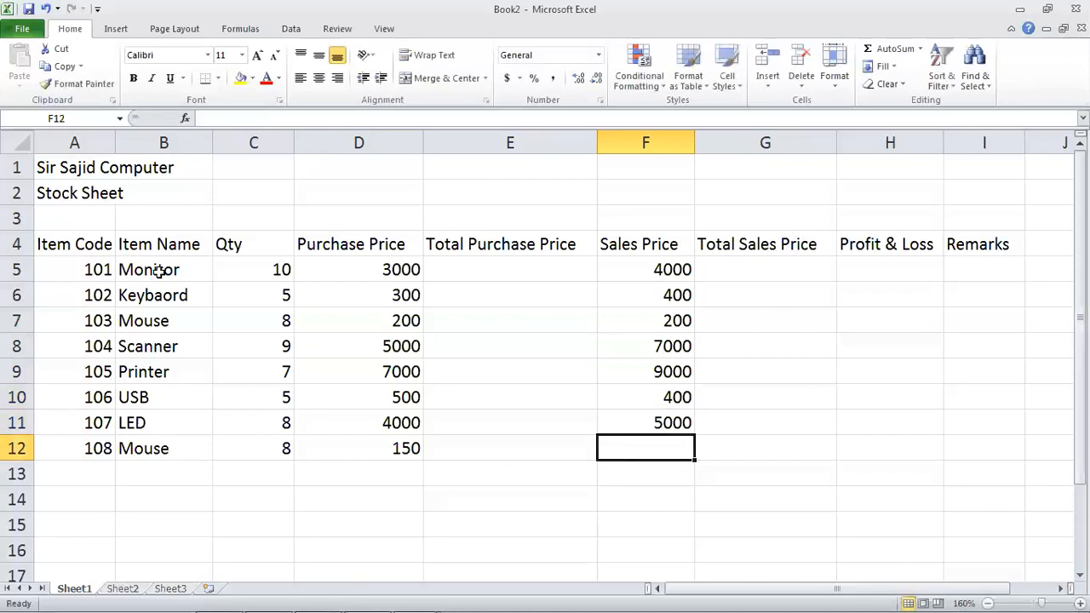
type("250")
key("Return")
Compare the Monitor's purchase price in D5 with its sales price in F5
key("Up")
key("Right")
key("Left")
key("Up")
left_click(362, 260)
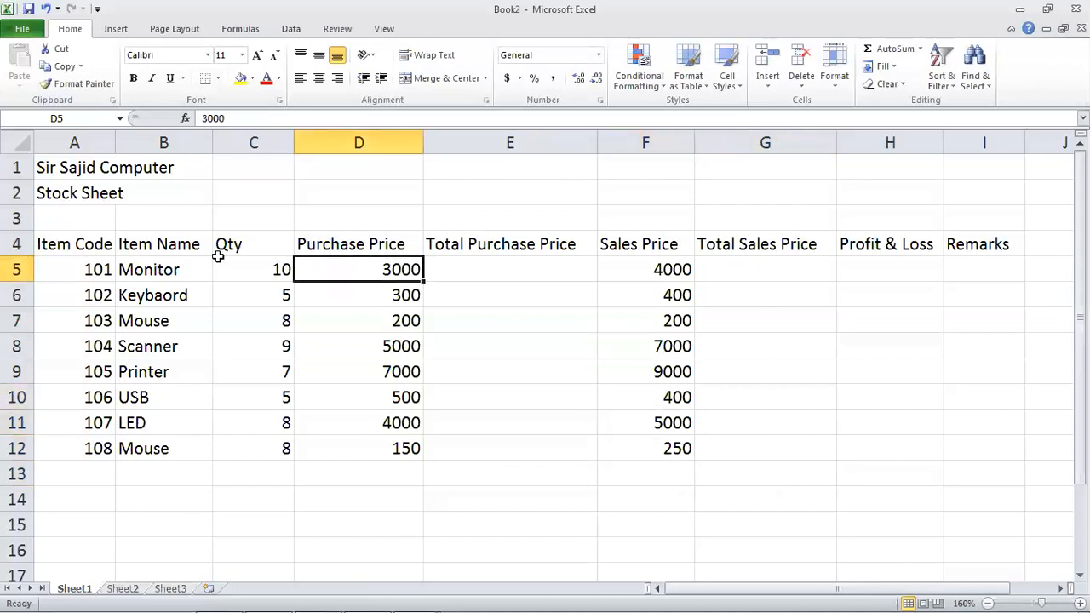
left_click(173, 269)
left_click(354, 267)
key("Right")
key("Right")
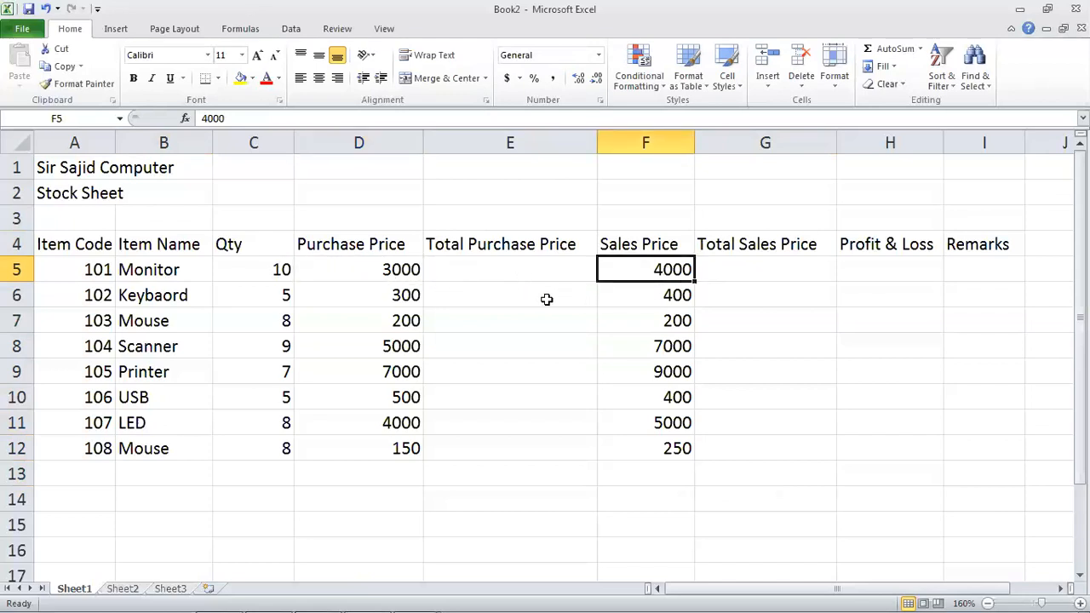
left_click(389, 270)
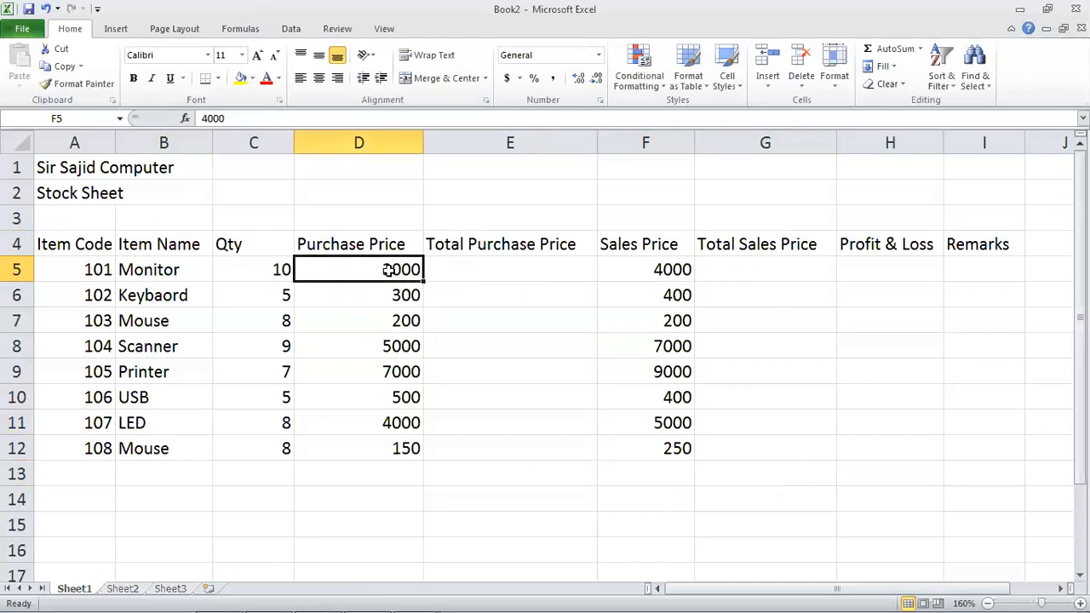
Calculate the Monitor's total purchase price in E5 with the formula =C5*D5
left_click(513, 273)
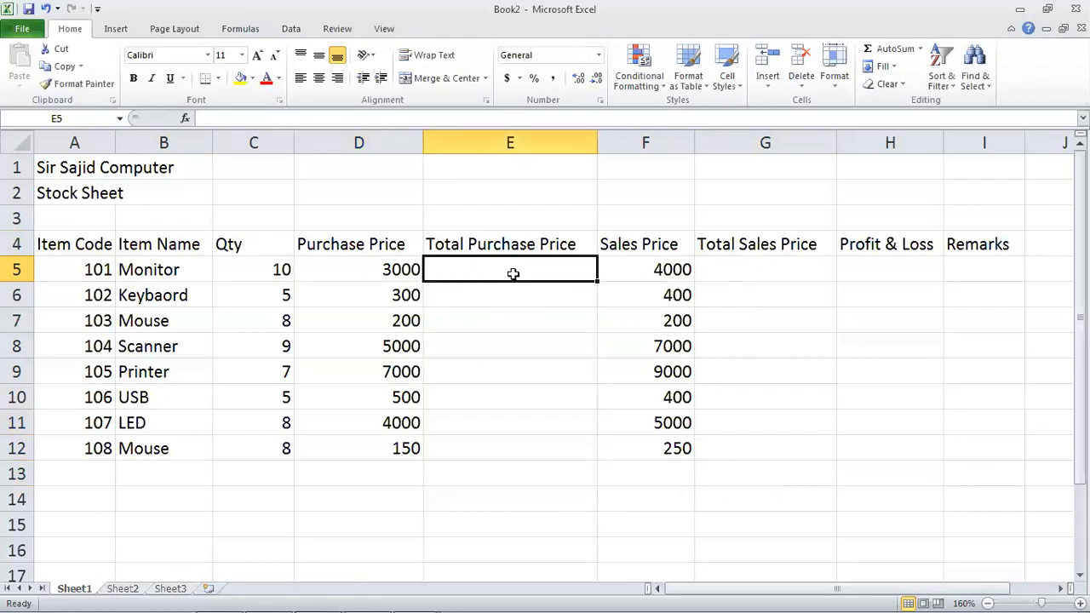
type("=")
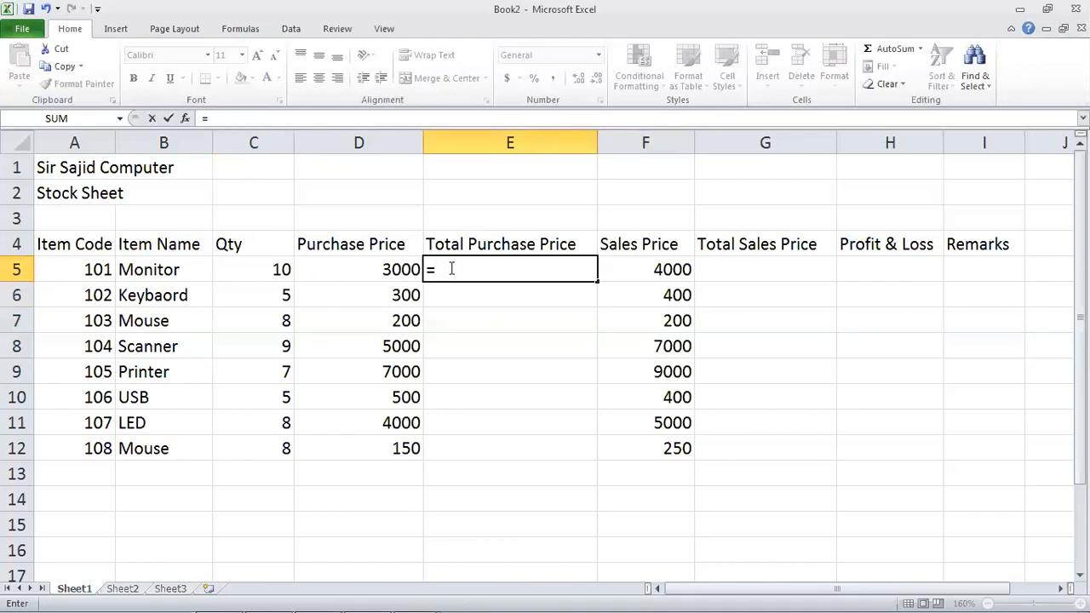
type("c5")
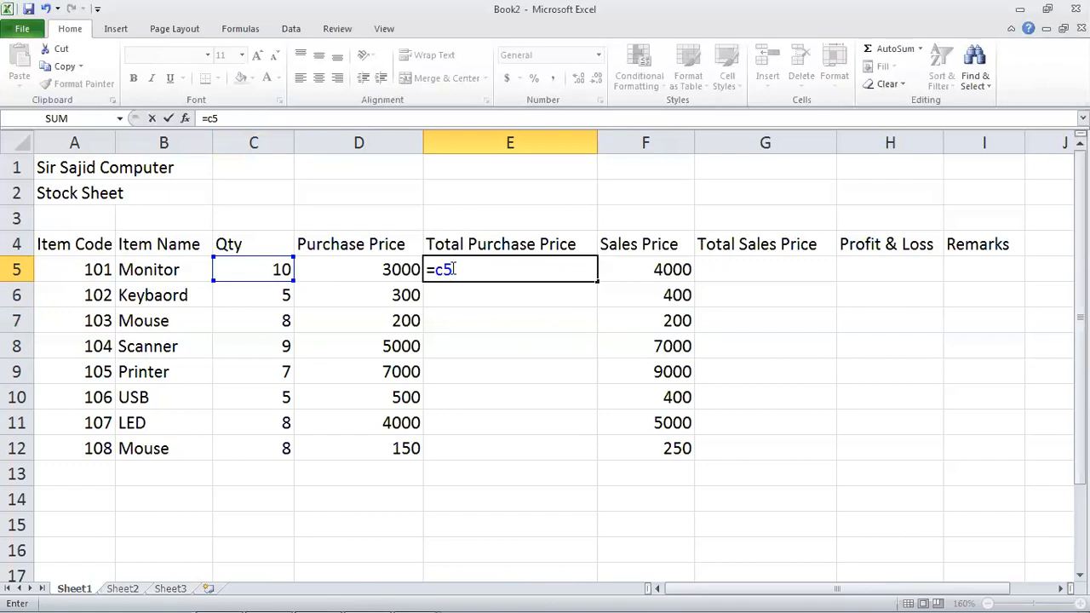
type("*")
type("d5")
key("Return")
Fill the total purchase price formula from E5 down to E12 and check the copied formula in E6
key("Up")
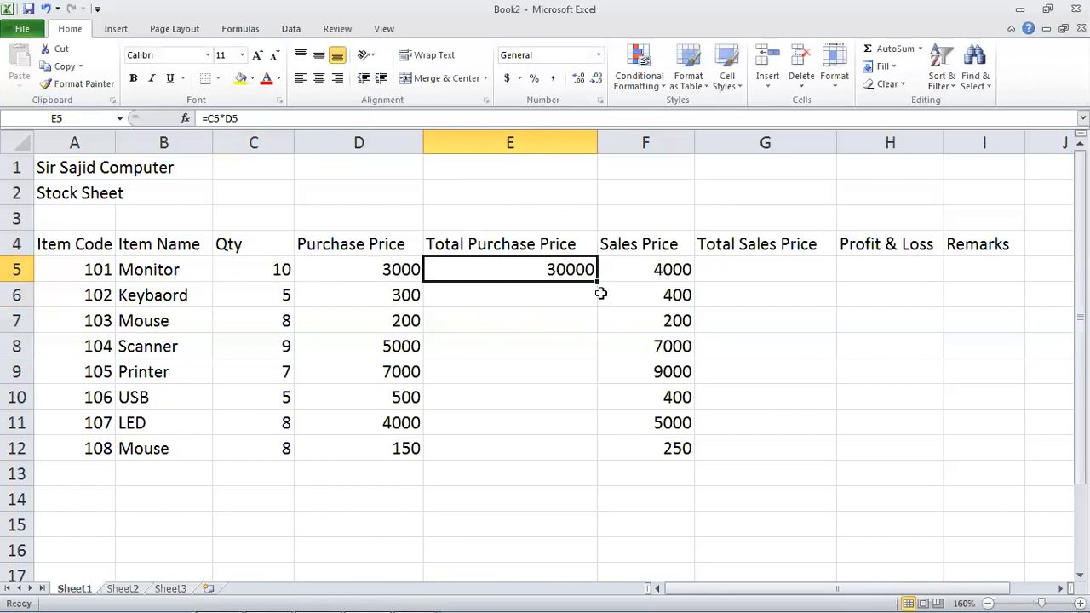
left_click_drag(597, 281, 585, 454)
left_click(481, 292)
left_click(355, 287)
left_click(536, 300)
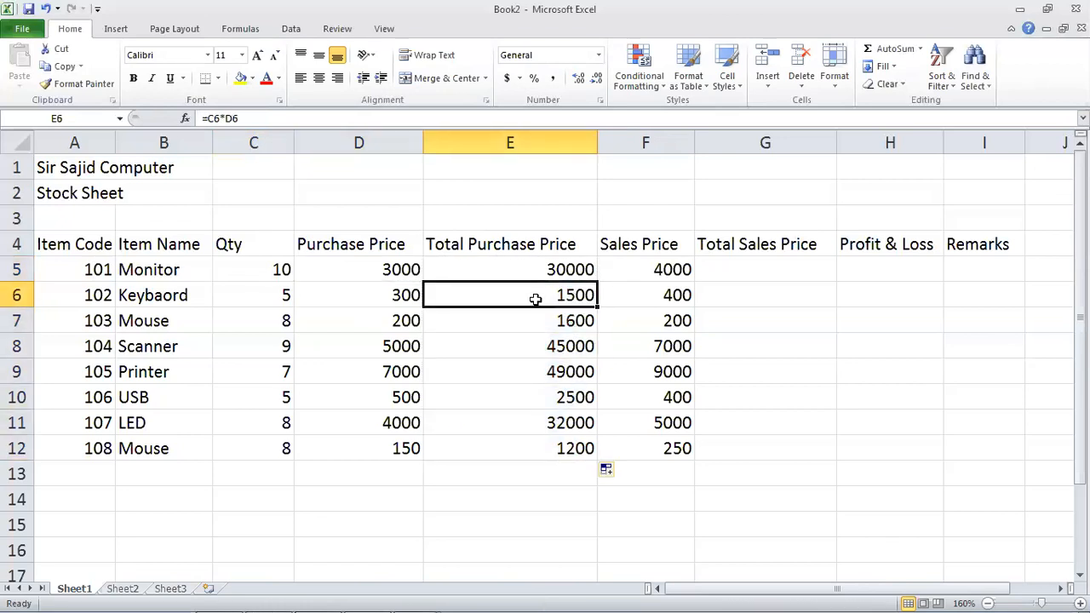
Calculate the total sales price in G5 with =C5*F5 and fill the formula down to G12
left_click(732, 272)
type("=")
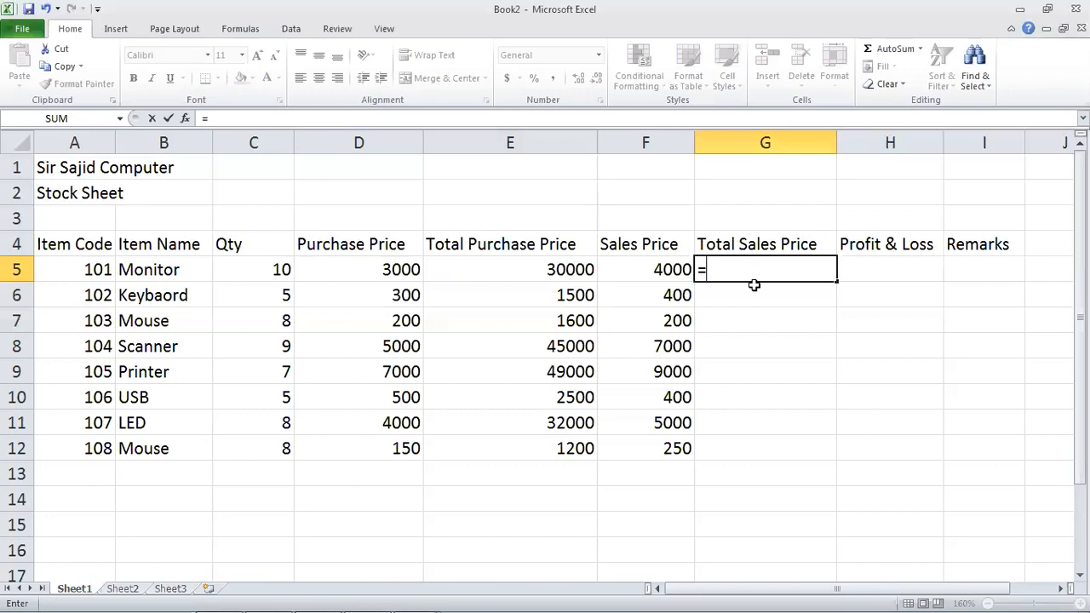
left_click(273, 266)
type("*")
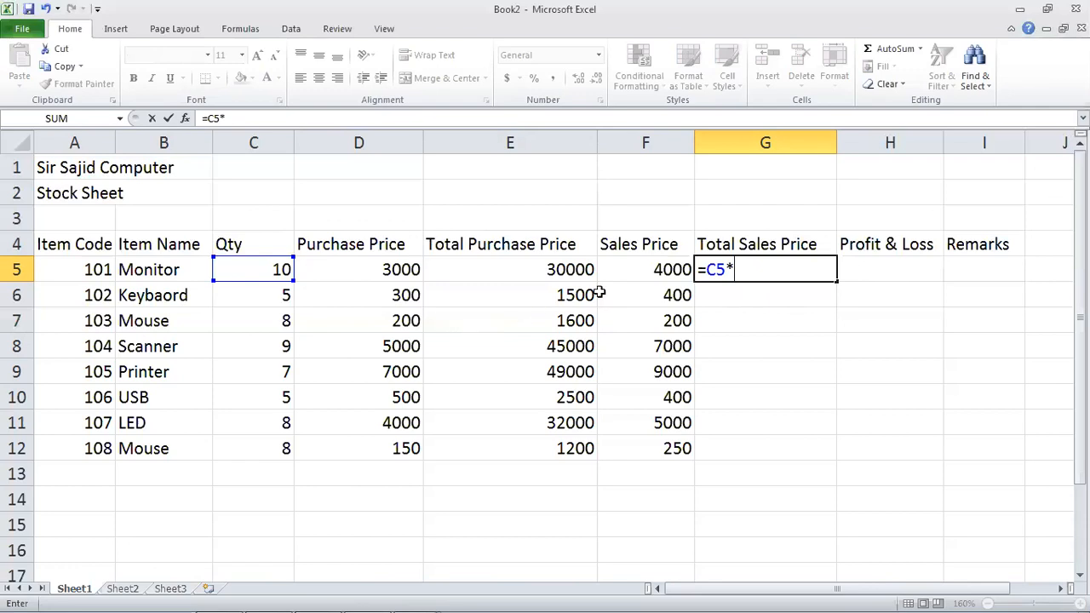
left_click(649, 271)
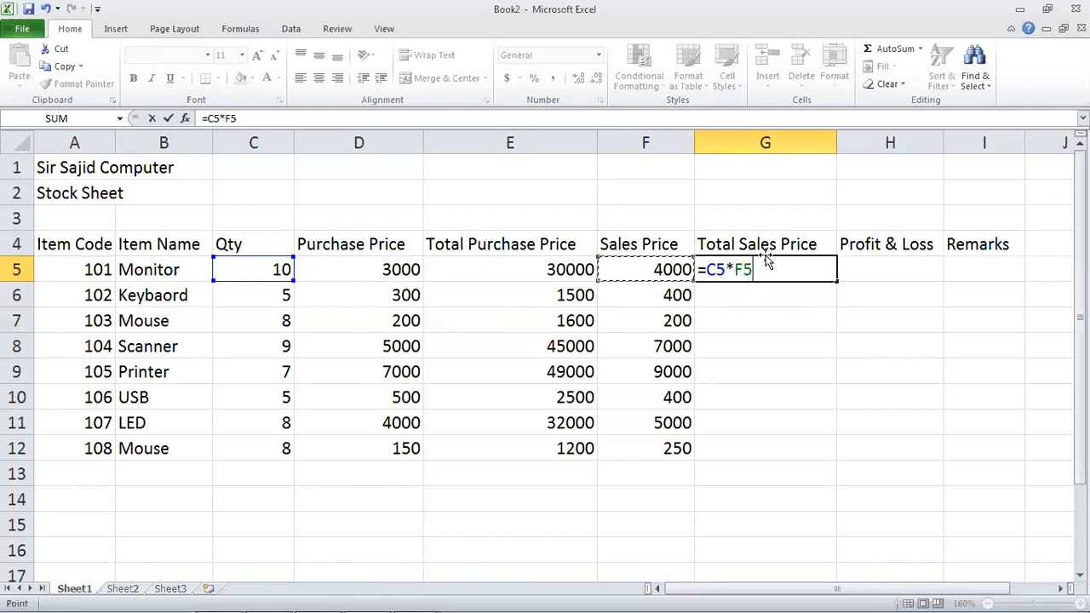
key("Return")
left_click(766, 260)
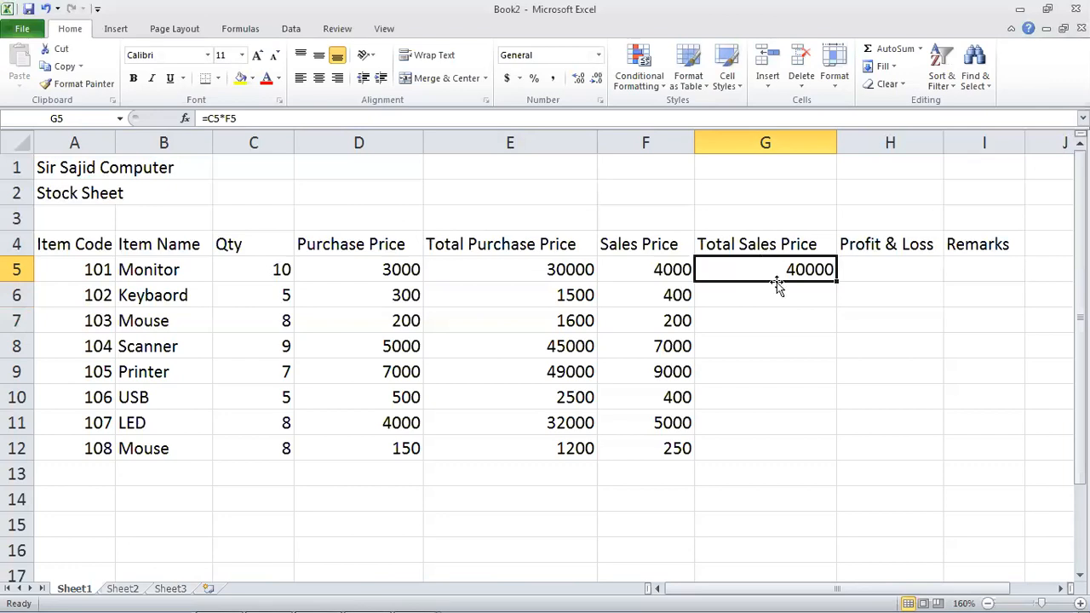
left_click_drag(834, 285, 819, 461)
Examine the empty Profit & Loss and Remarks cells alongside the Monitor row's purchase and sales totals
left_click(884, 274)
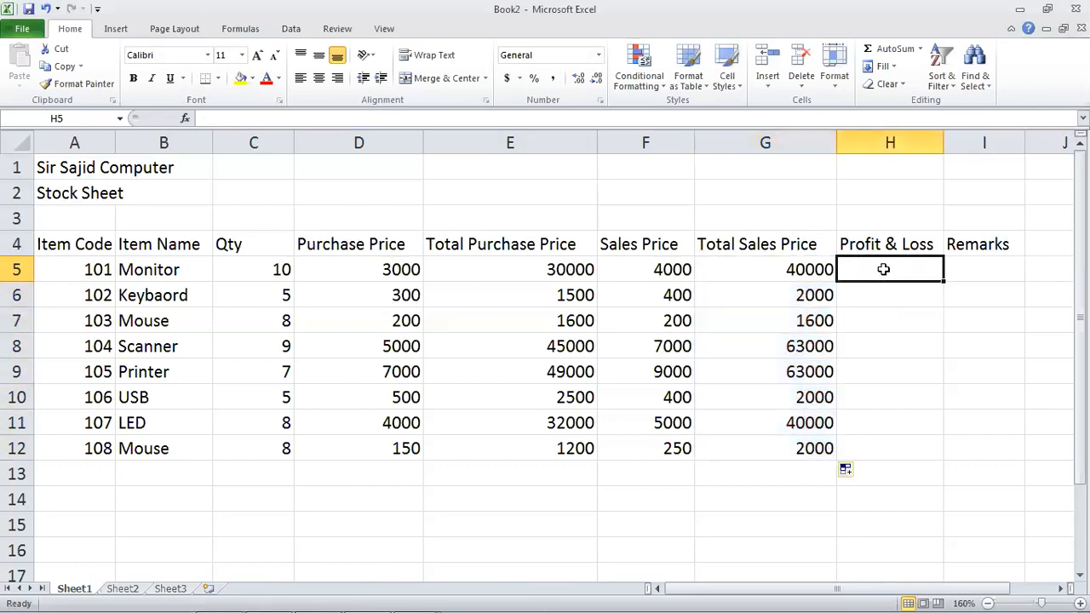
key("Right")
key("Right")
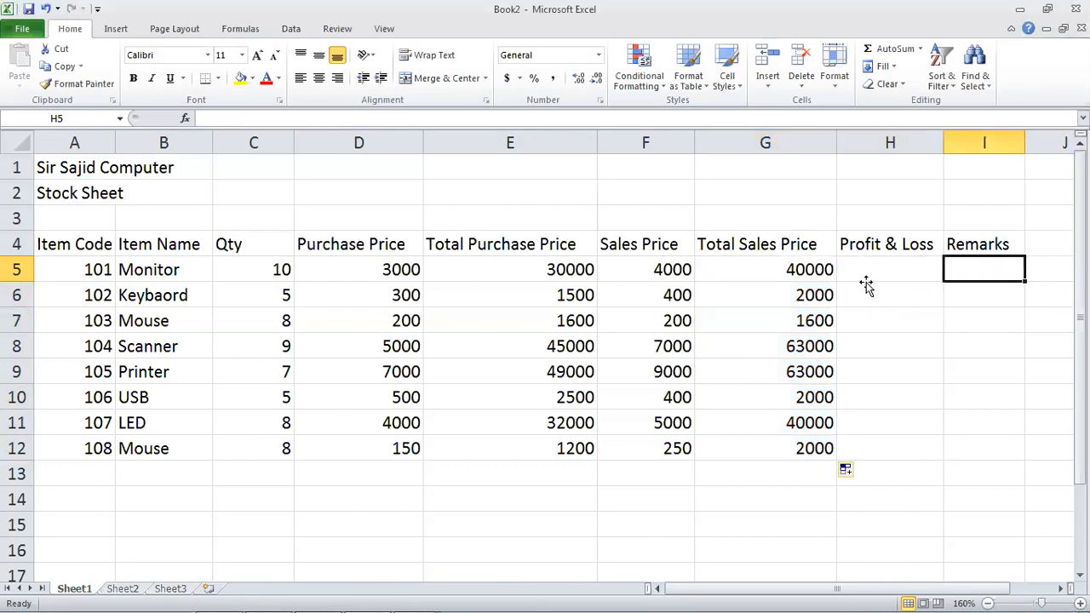
key("Left")
key("Left")
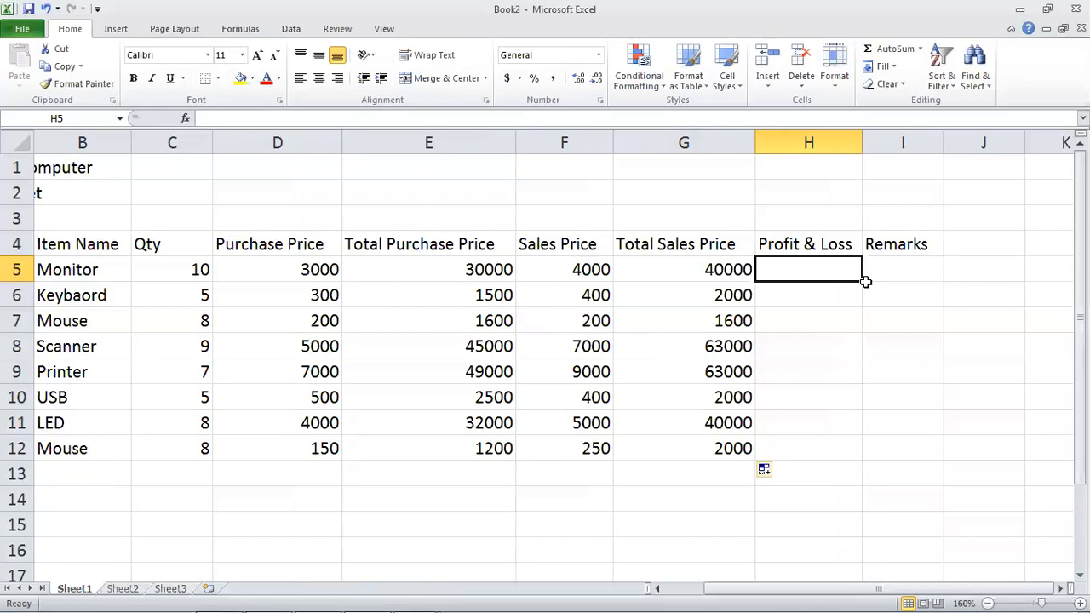
key("Down")
key("Down")
key("Up")
key("Up")
key("Left")
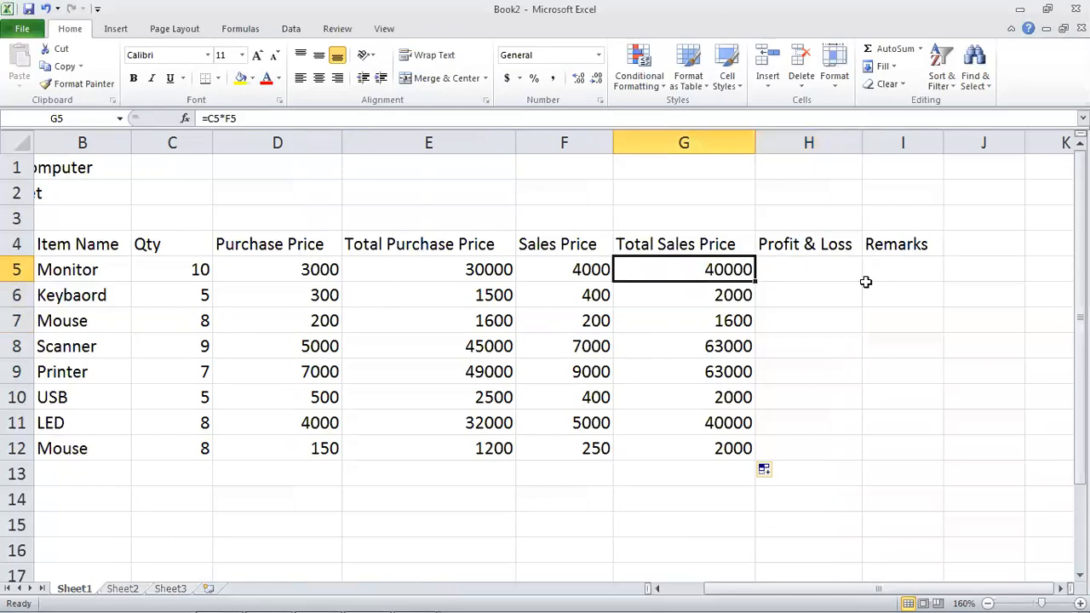
key("Left")
key("Left")
key("Right")
key("Right")
key("Right")
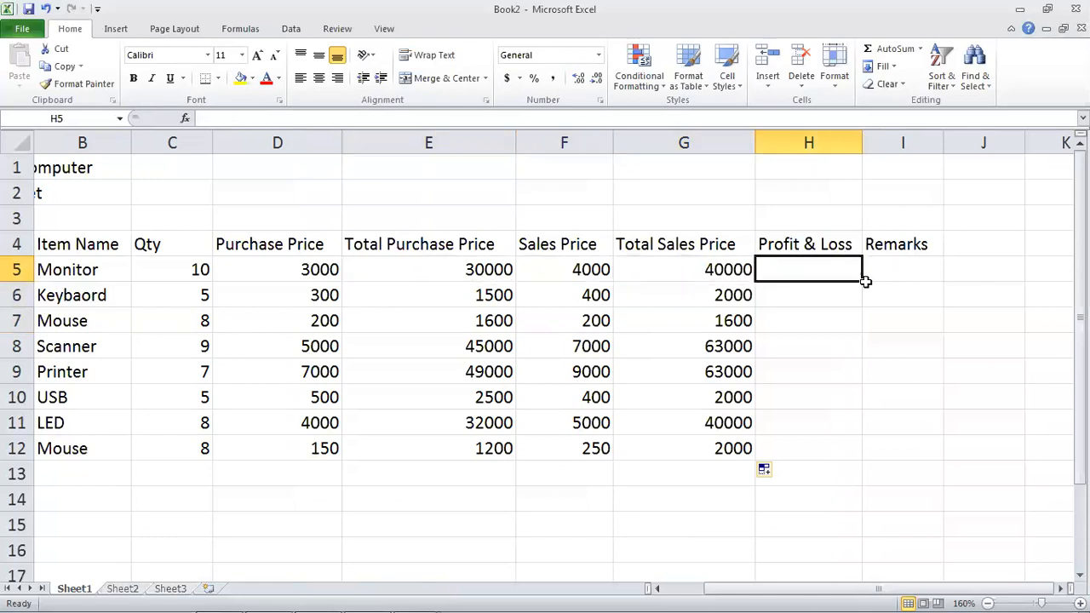
Enter the formula =G5-F5 in the Monitor's Profit & Loss cell, H5
key("Right")
key("Left")
type("=")
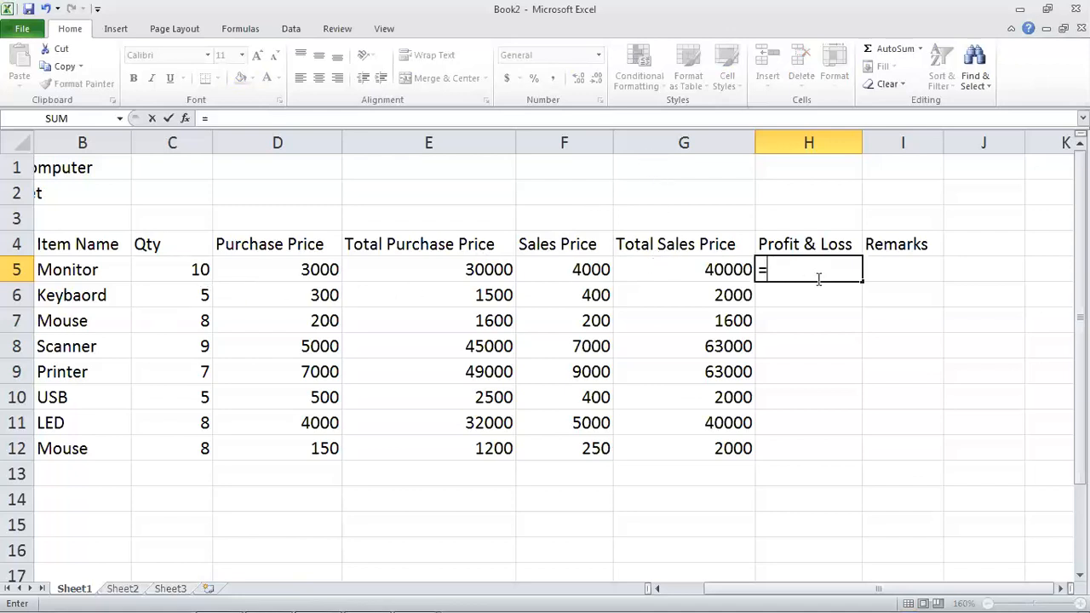
type("g")
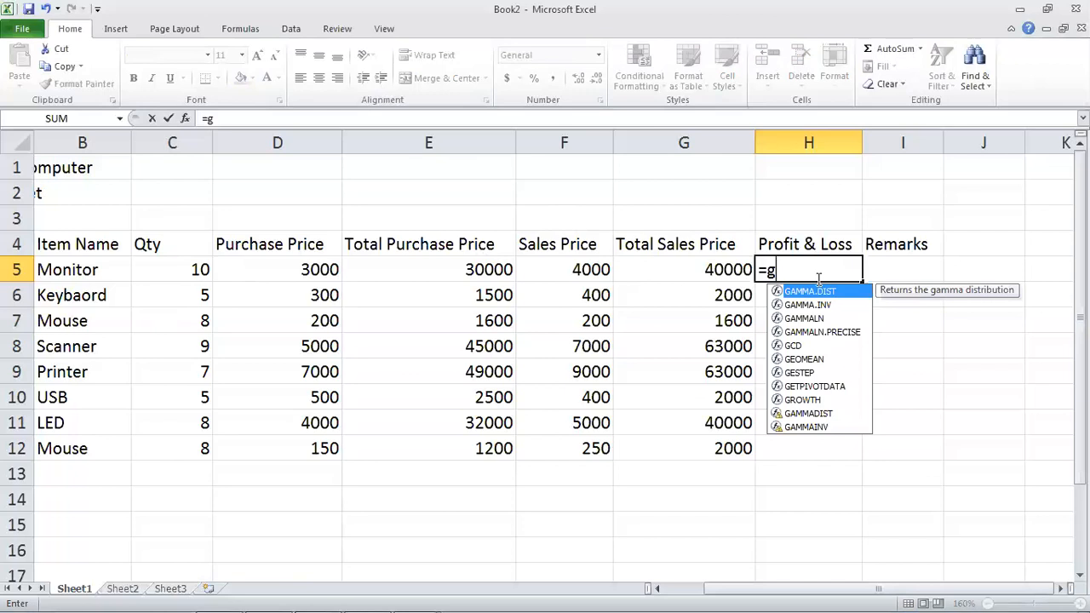
type("5-")
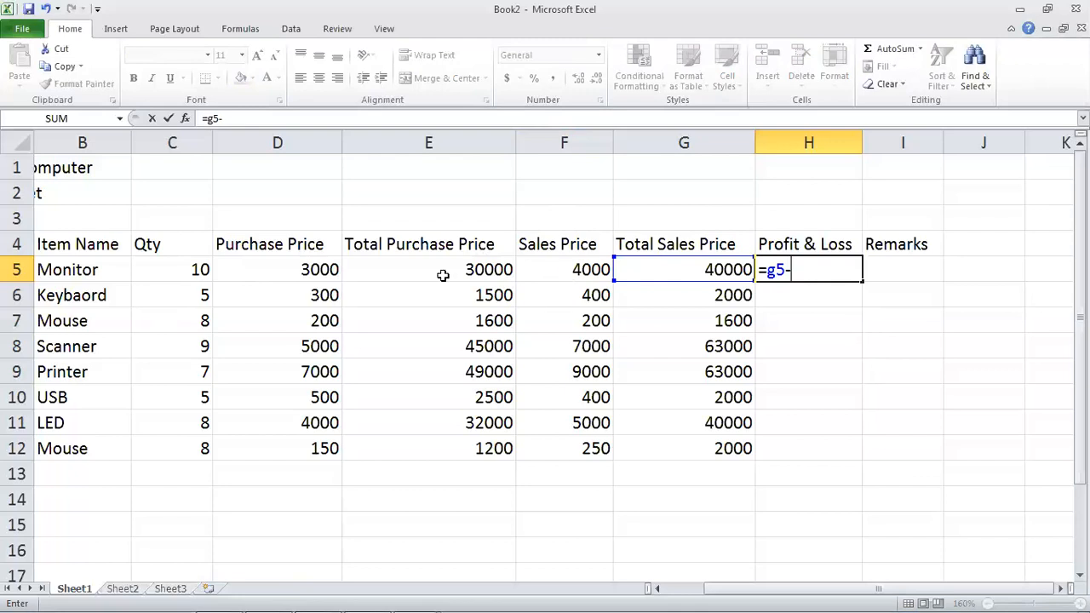
type("f5")
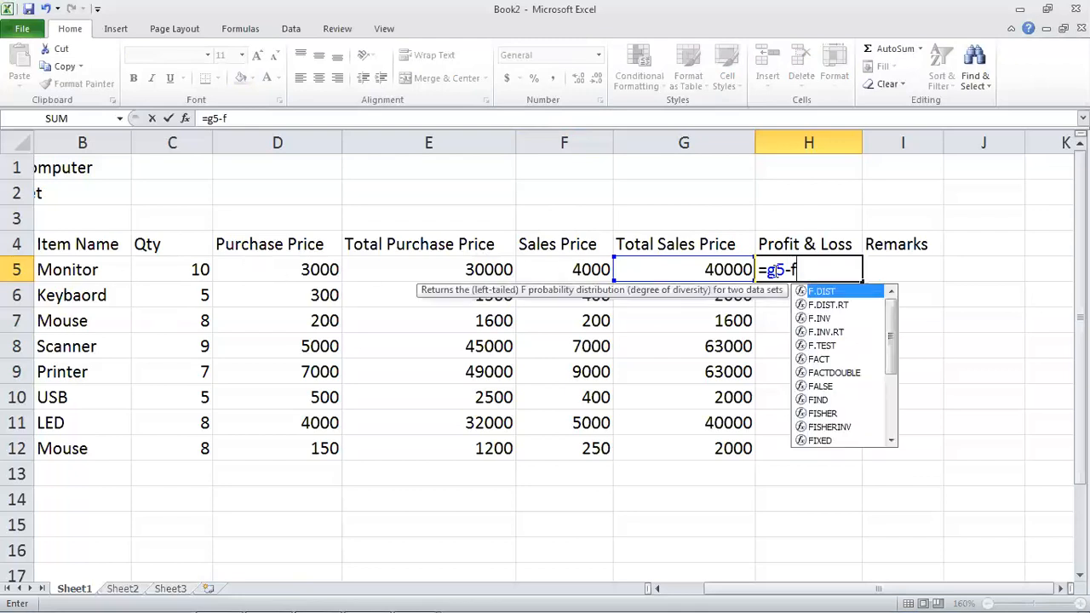
key("Return")
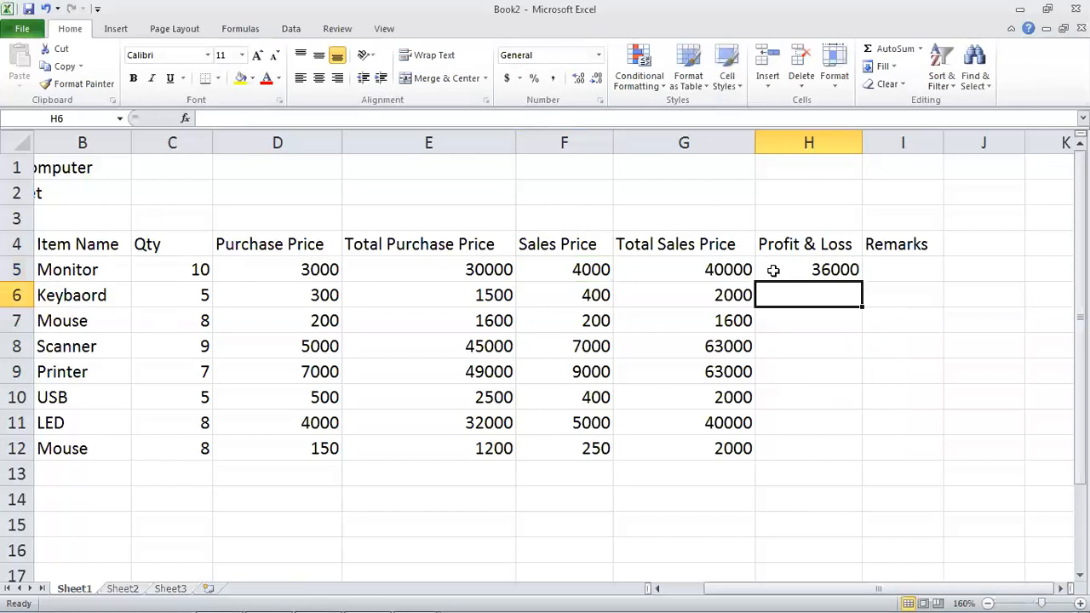
Check the Profit & Loss formula in H5 against the Monitor's sales price, total sales price and total purchase price
left_click(775, 272)
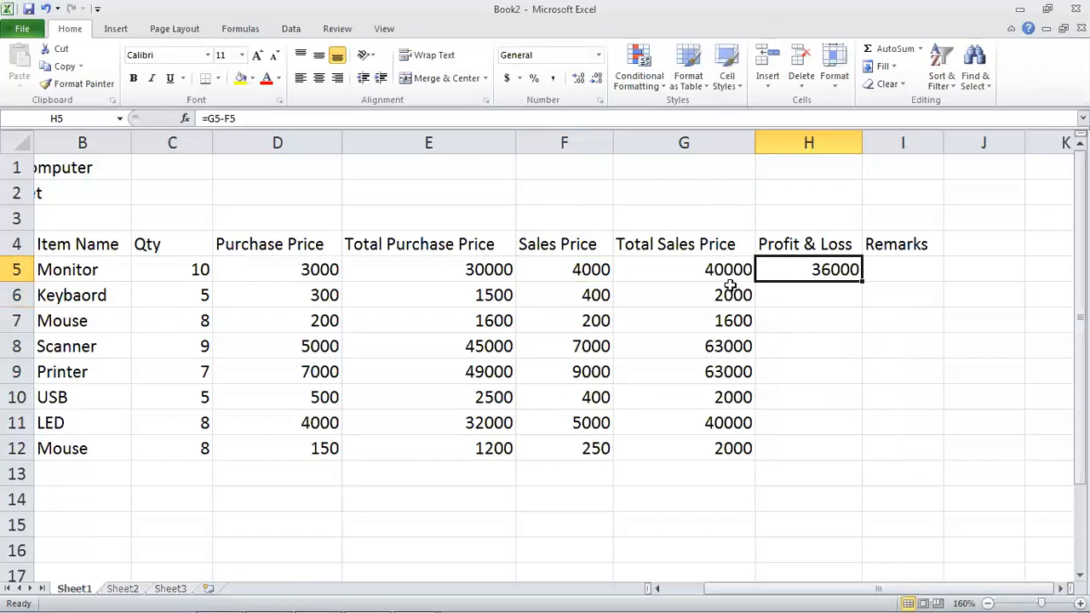
left_click(600, 269)
left_click(660, 265)
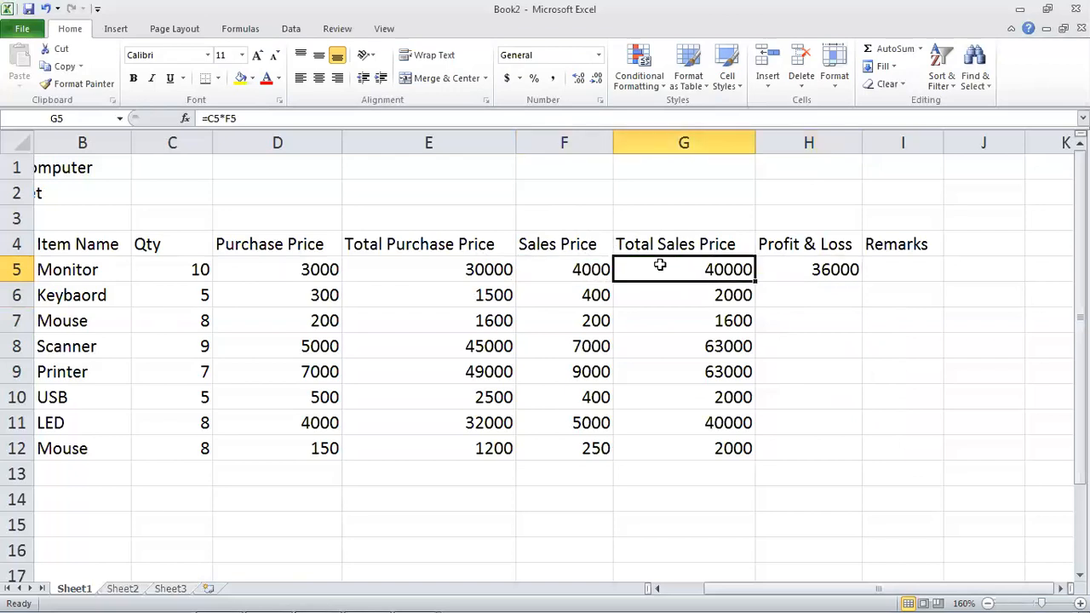
left_click(793, 263)
left_click(474, 263)
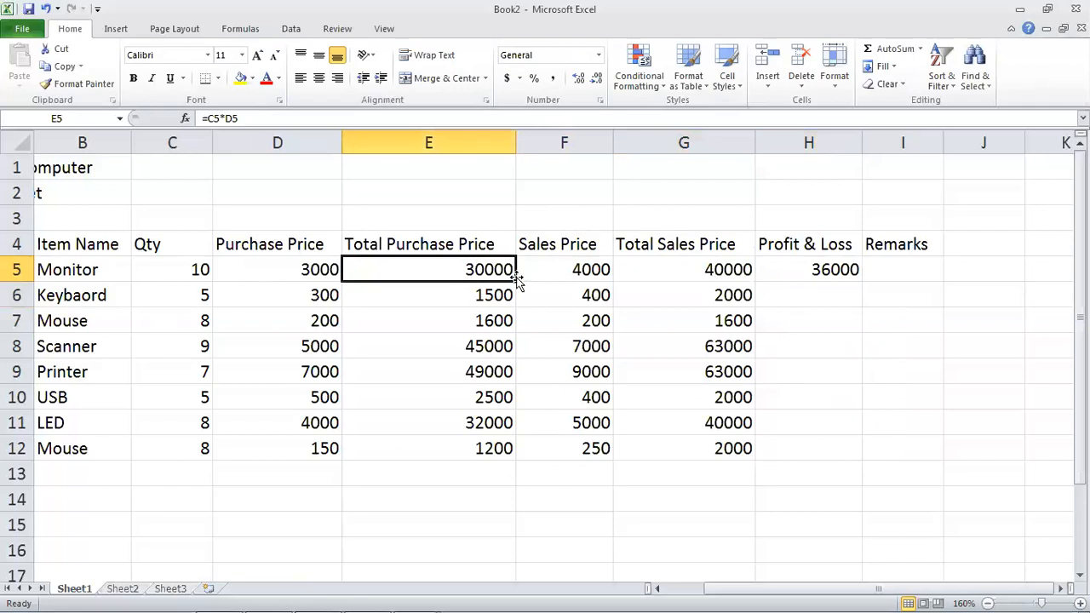
Correct the Monitor's Profit & Loss formula in H5 to =G5-E5
left_click(717, 265)
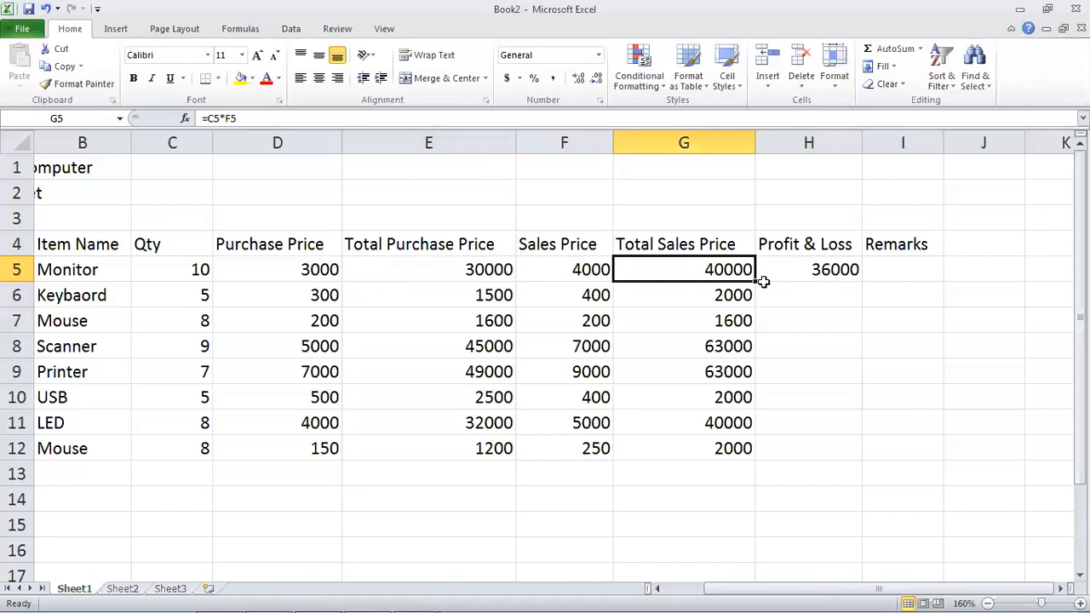
double_click(804, 270)
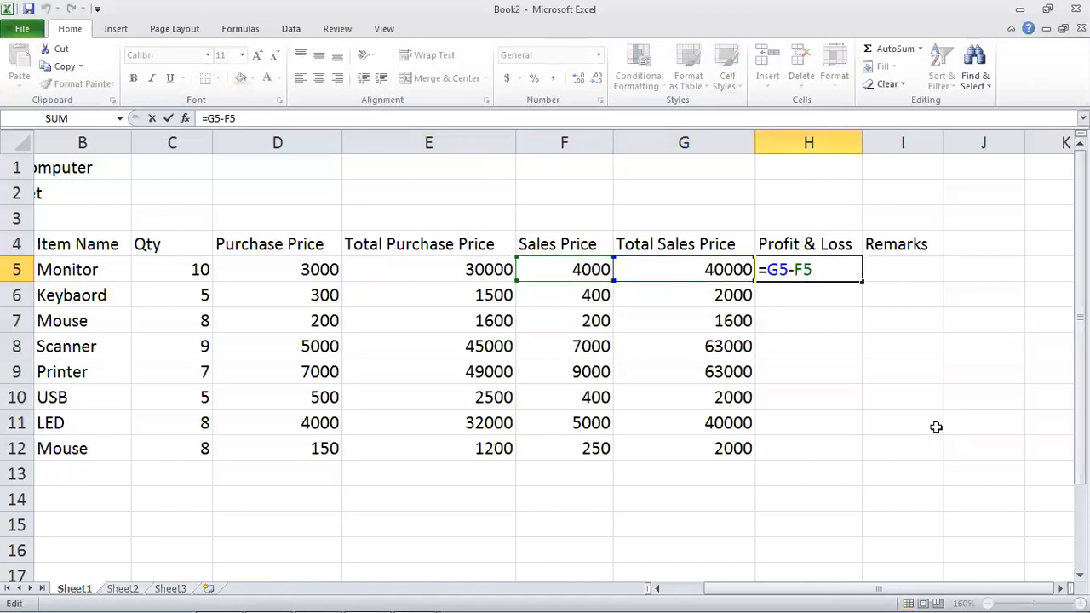
key("BackSpace")
key("BackSpace")
key("BackSpace")
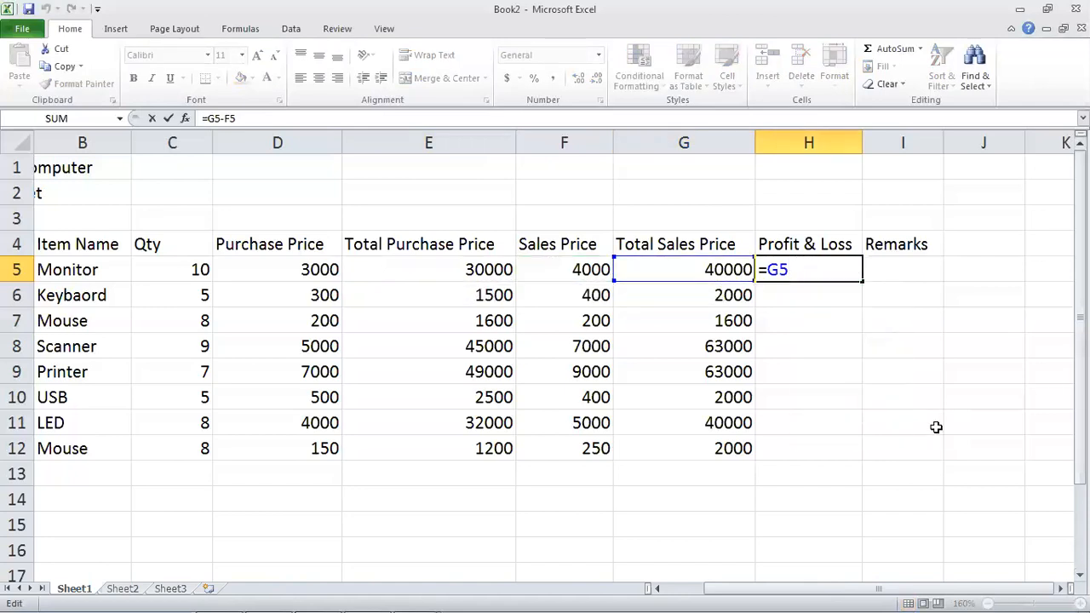
type("-")
left_click(428, 273)
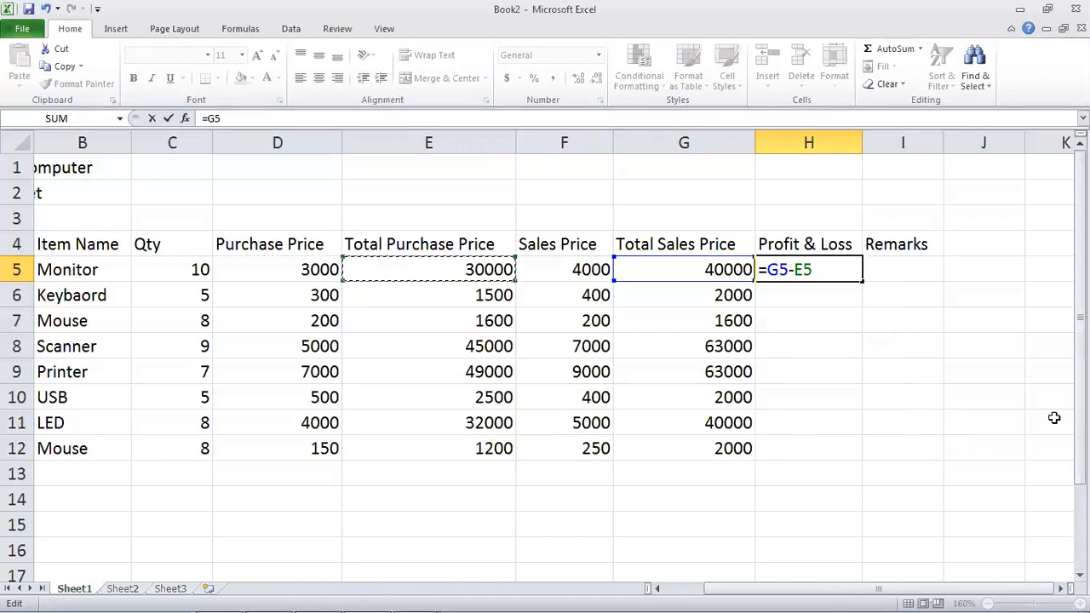
key("Return")
key("Up")
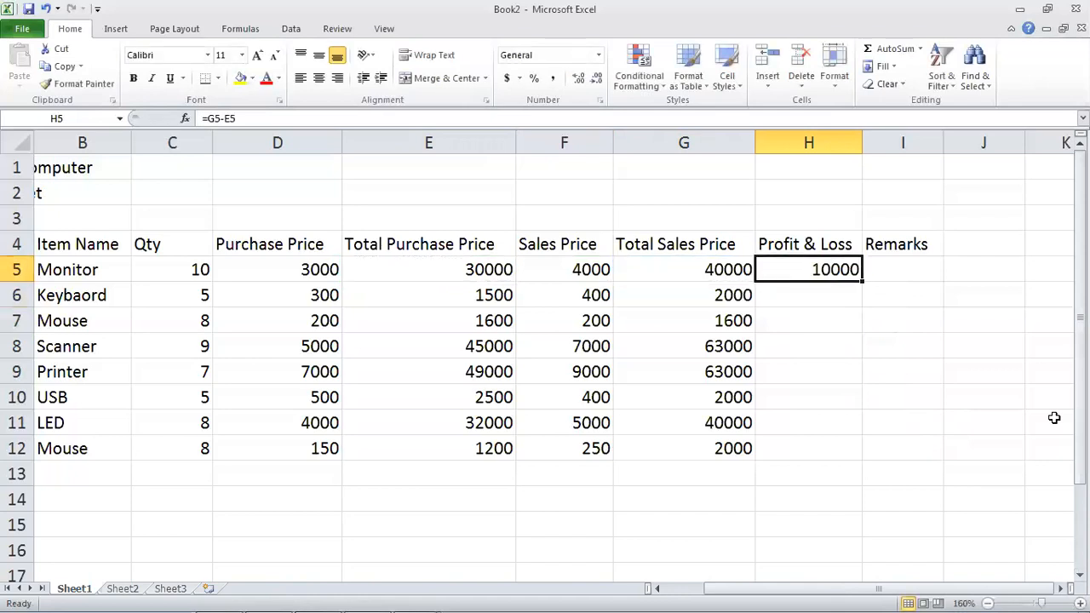
Fill the Profit & Loss formula from H5 down to H12
key("F2")
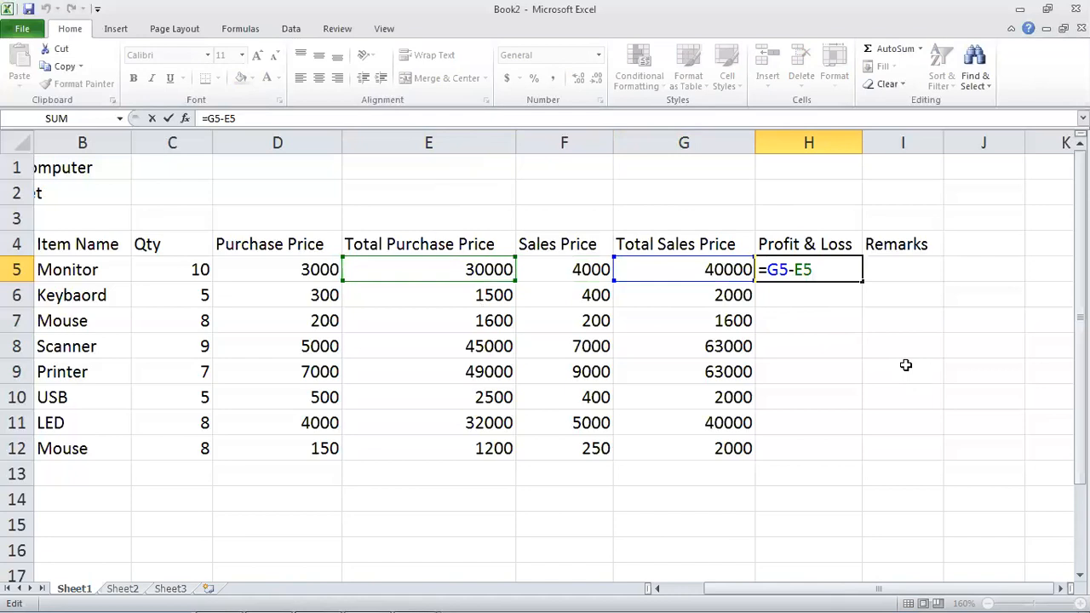
key("Return")
key("Up")
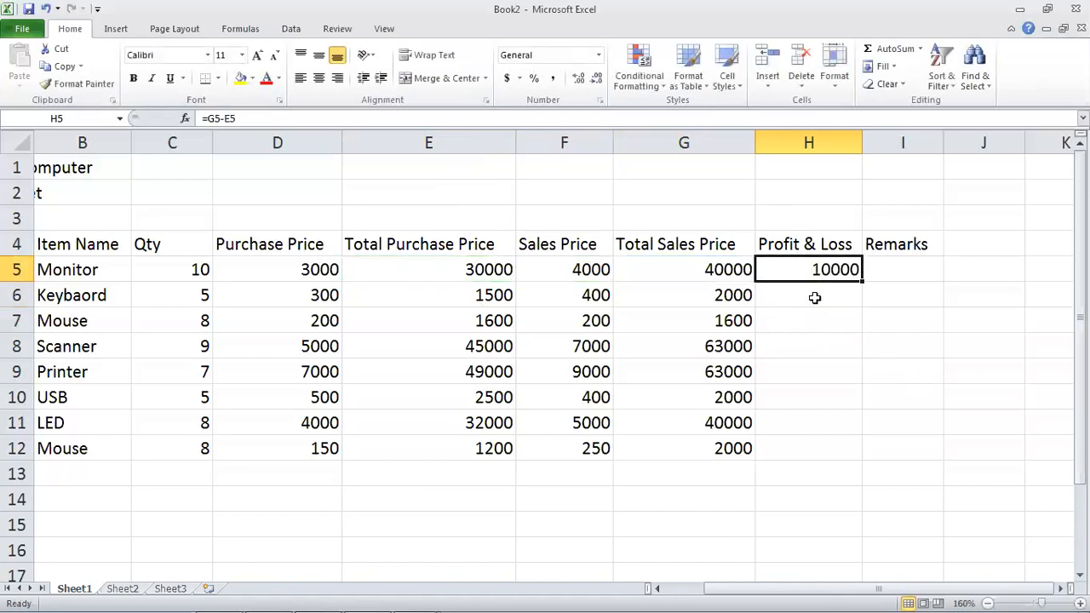
left_click_drag(861, 282, 840, 464)
left_click(840, 469)
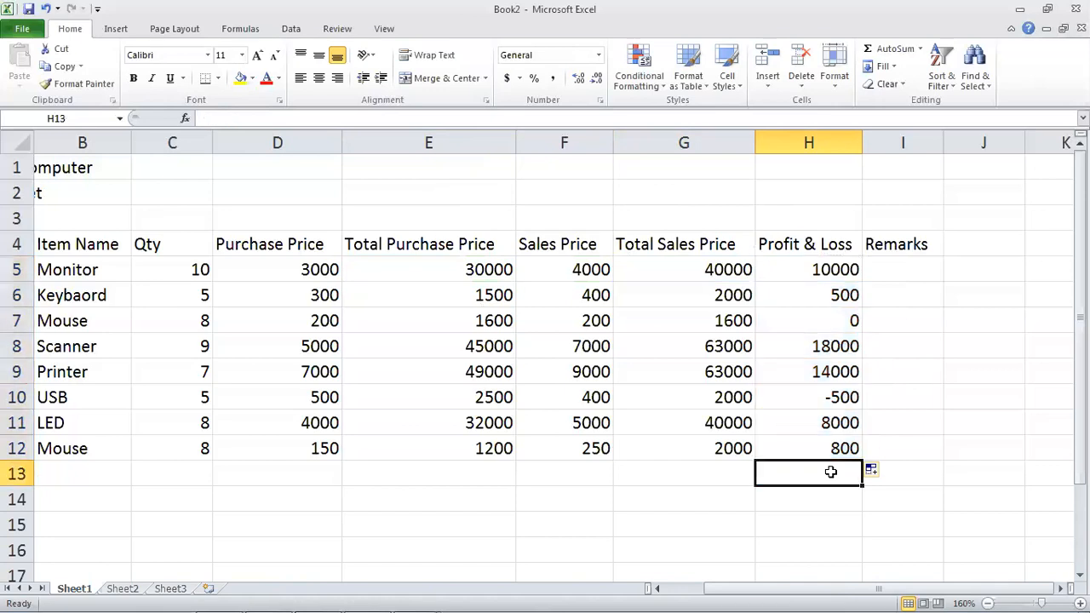
Compare the purchase and sales prices, totals and Profit & Loss value of the Mouse in row 7
left_click(817, 320)
key("Left")
key("Left")
key("Left")
key("Left")
key("Left")
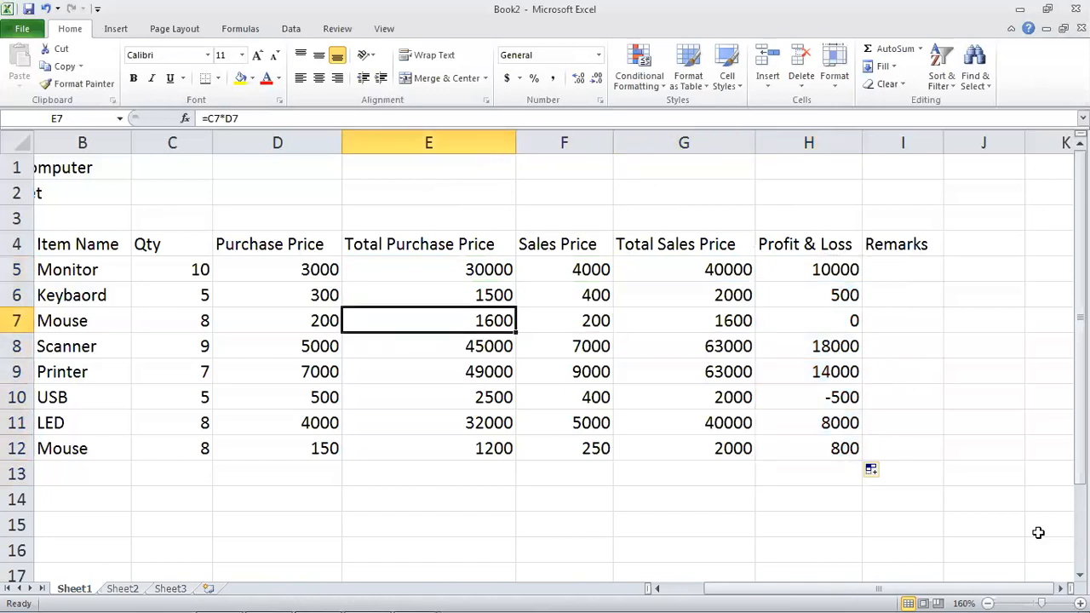
key("Right")
key("Right")
key("Left")
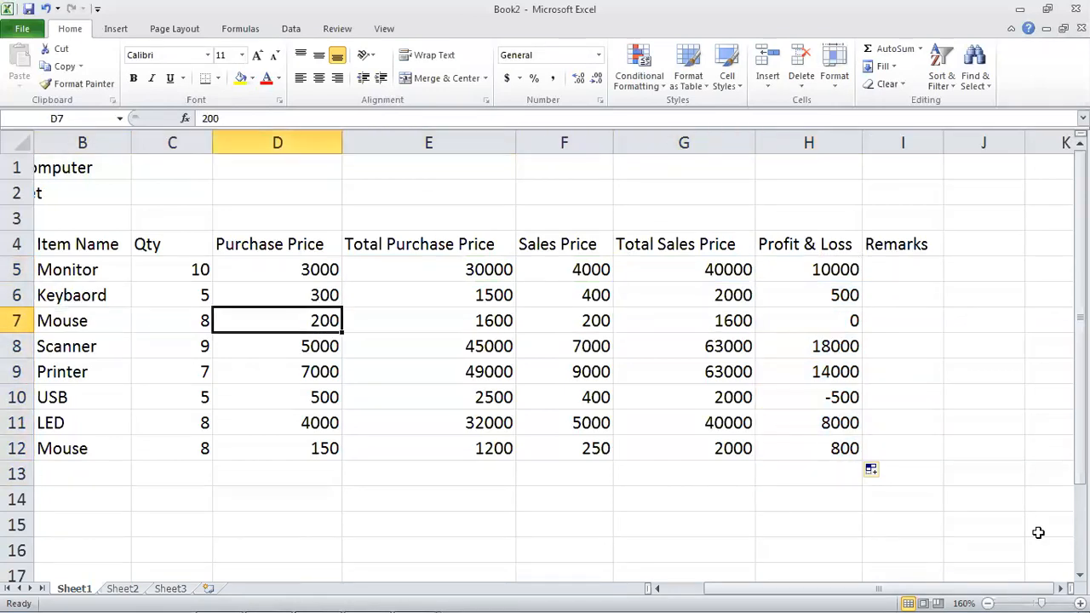
key("Right")
key("Right")
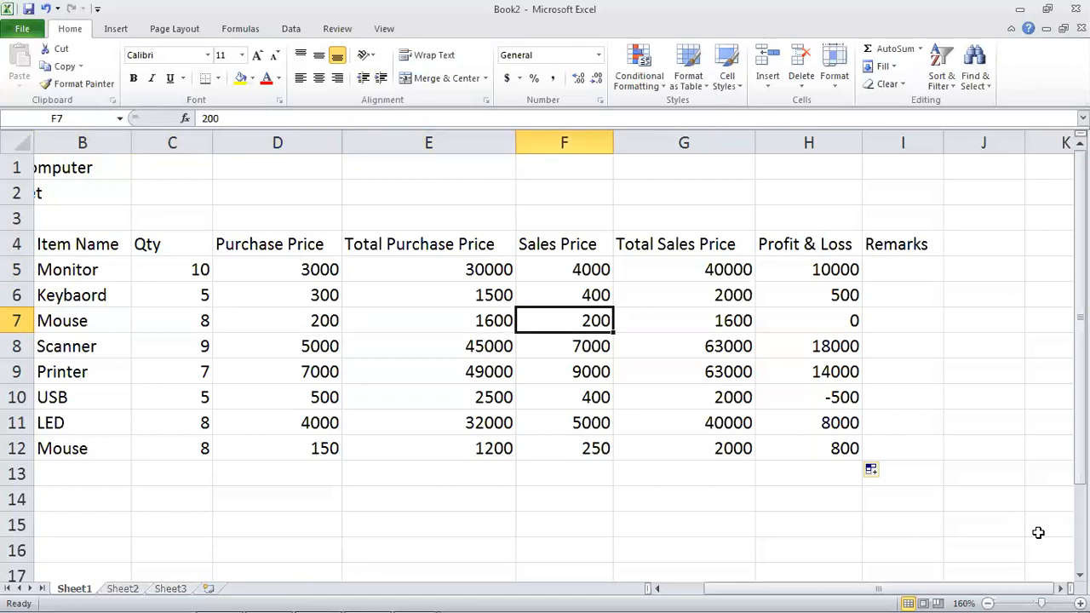
key("Left")
key("Left")
key("Left")
key("Right")
key("Right")
key("Right")
key("Left")
key("Right")
key("Right")
key("Right")
Compare the USB row's purchase and sales prices and totals with its Profit & Loss value
key("Down")
key("Down")
key("Down")
key("Left")
key("Left")
key("Left")
key("Left")
key("Left")
key("Left")
key("Right")
key("Right")
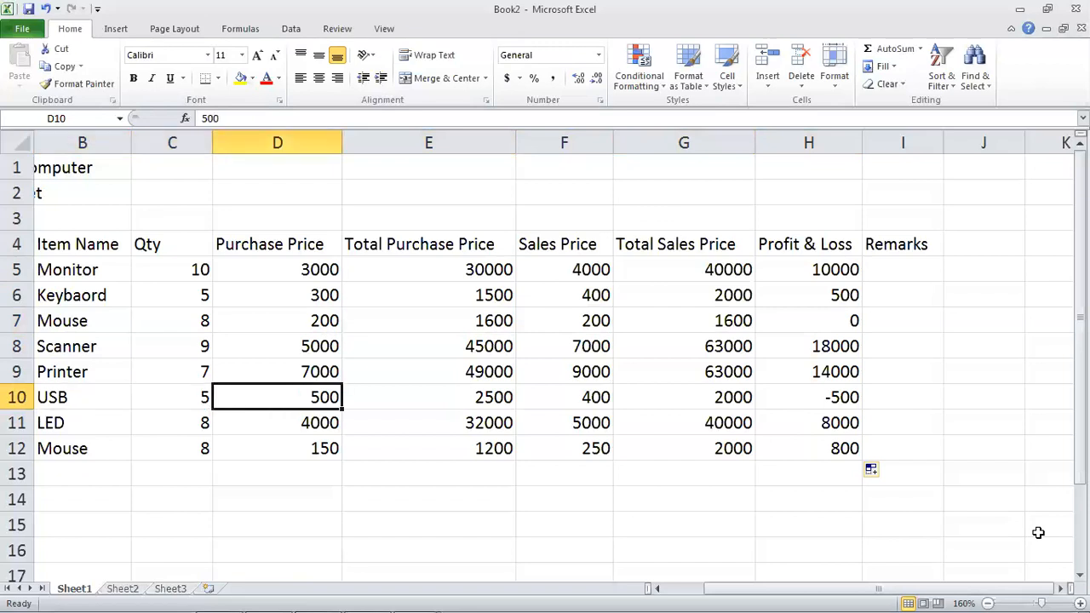
key("Right")
key("Right")
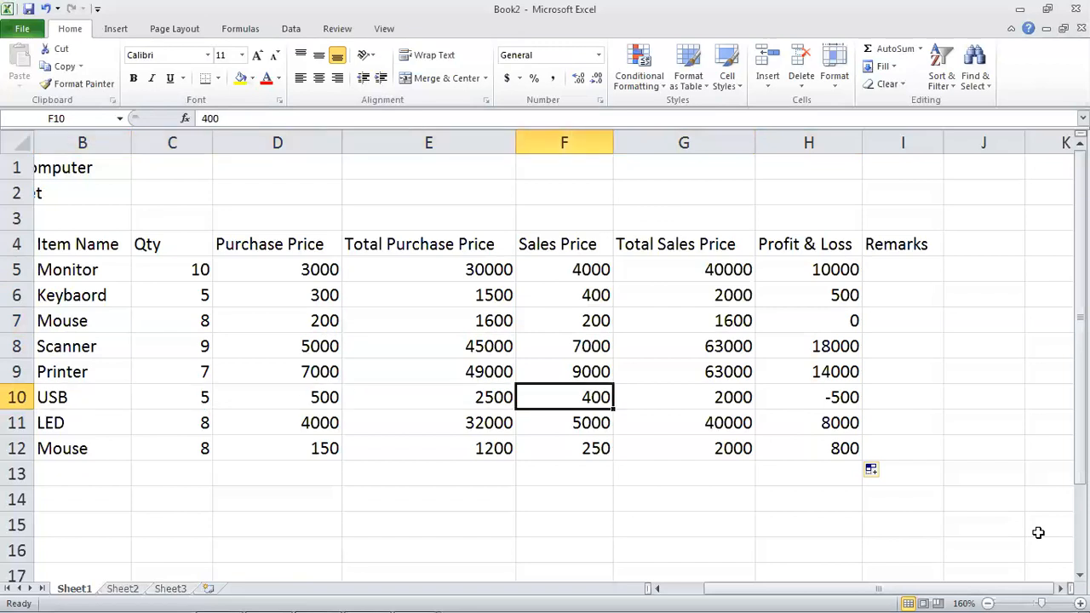
key("Right")
key("Left")
key("Left")
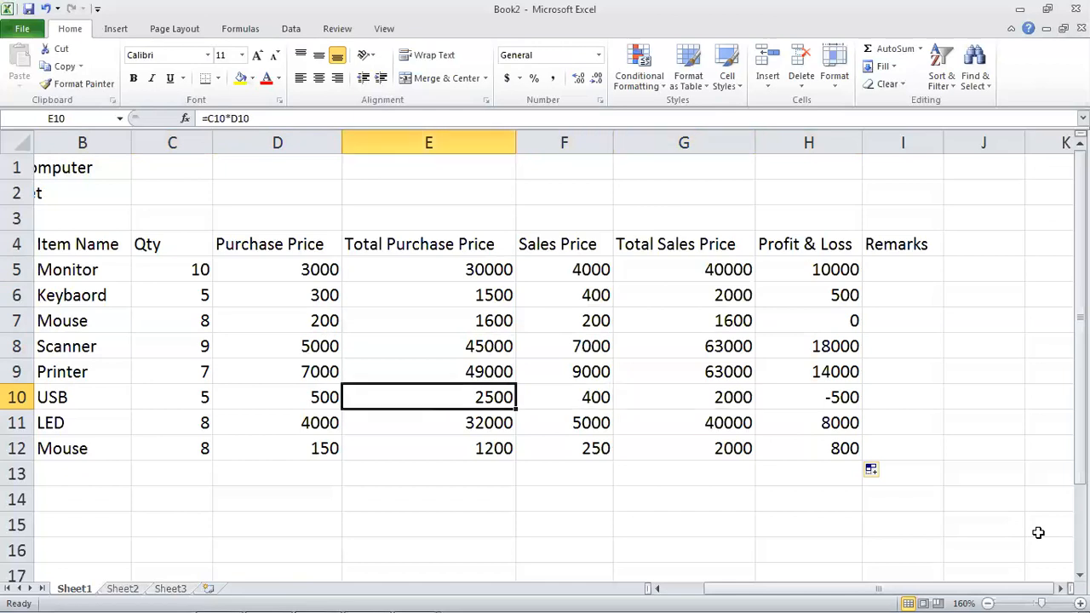
key("Right")
key("Right")
key("Right")
key("Right")
key("Right")
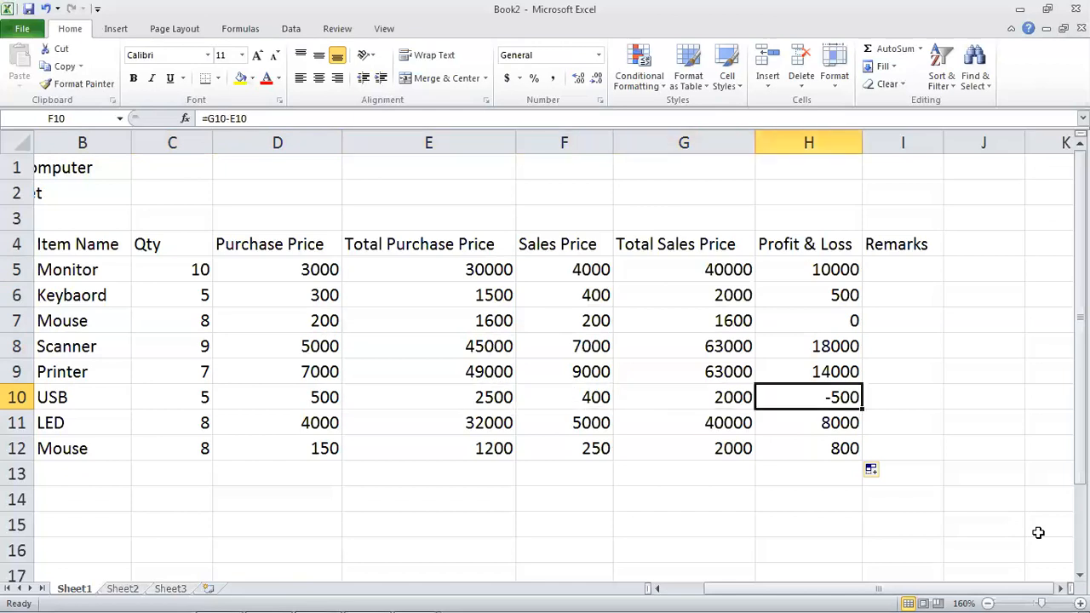
key("Right")
key("Left")
key("Left")
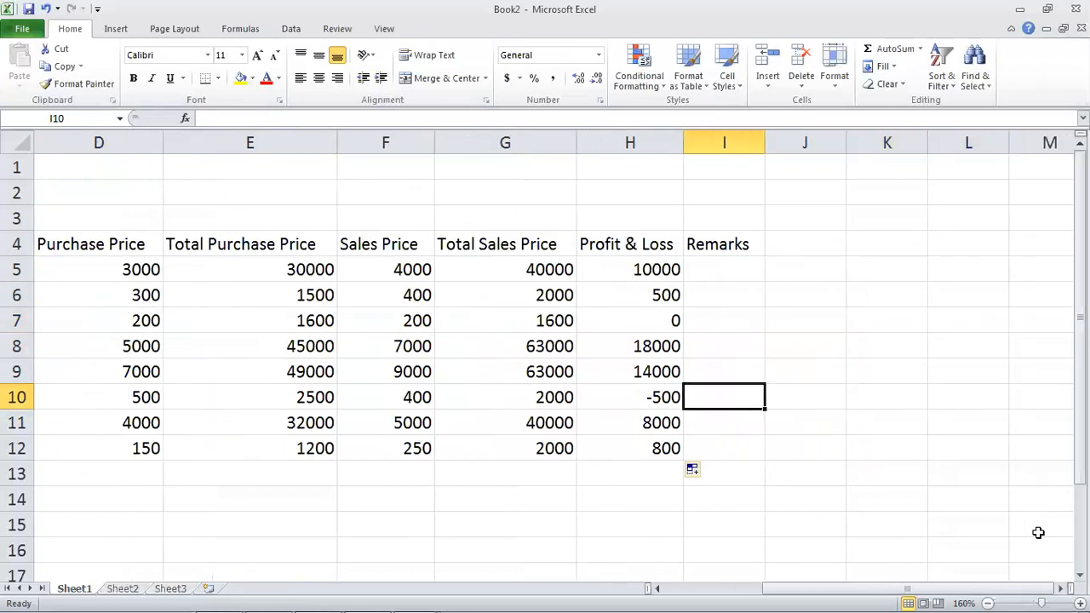
Begin the Monitor's Remarks formula in I5 with =IF(H5>0,"Profit", for items sold at a profit
key("Up")
key("Up")
key("Up")
key("Up")
key("Up")
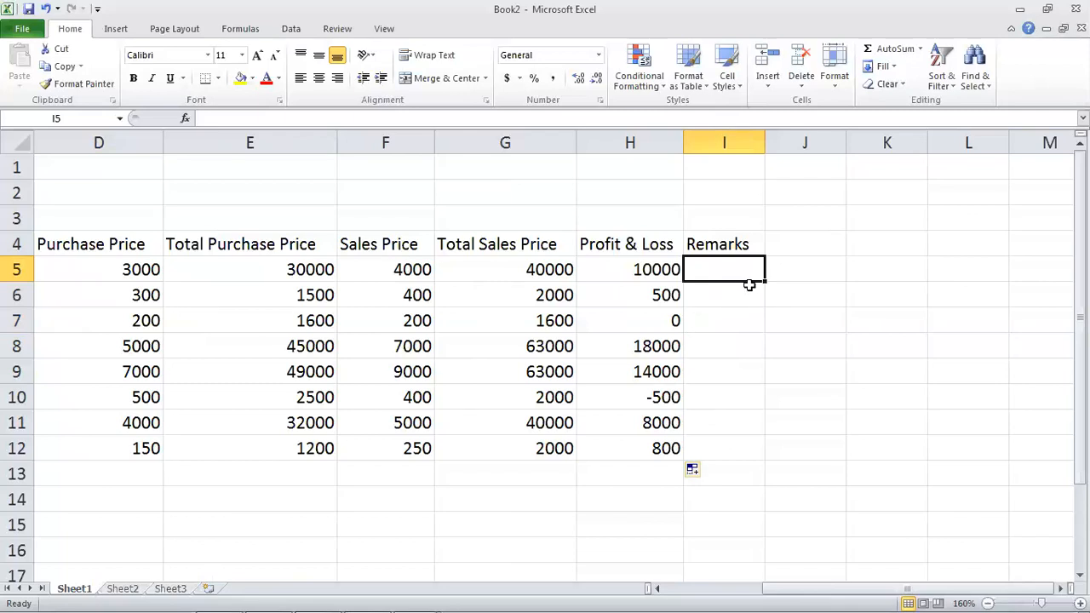
type("=")
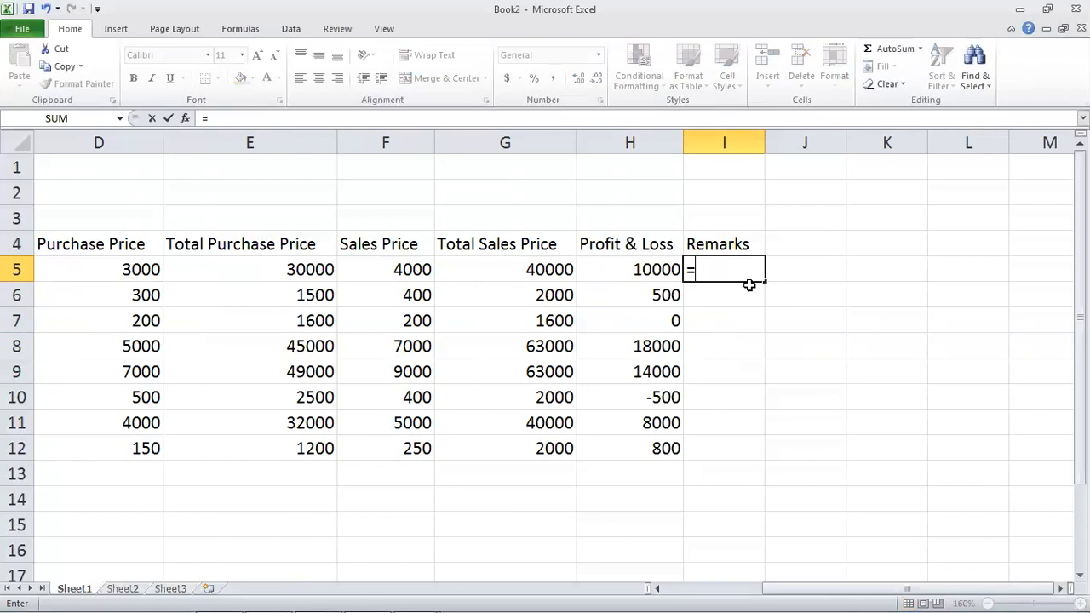
type("IF")
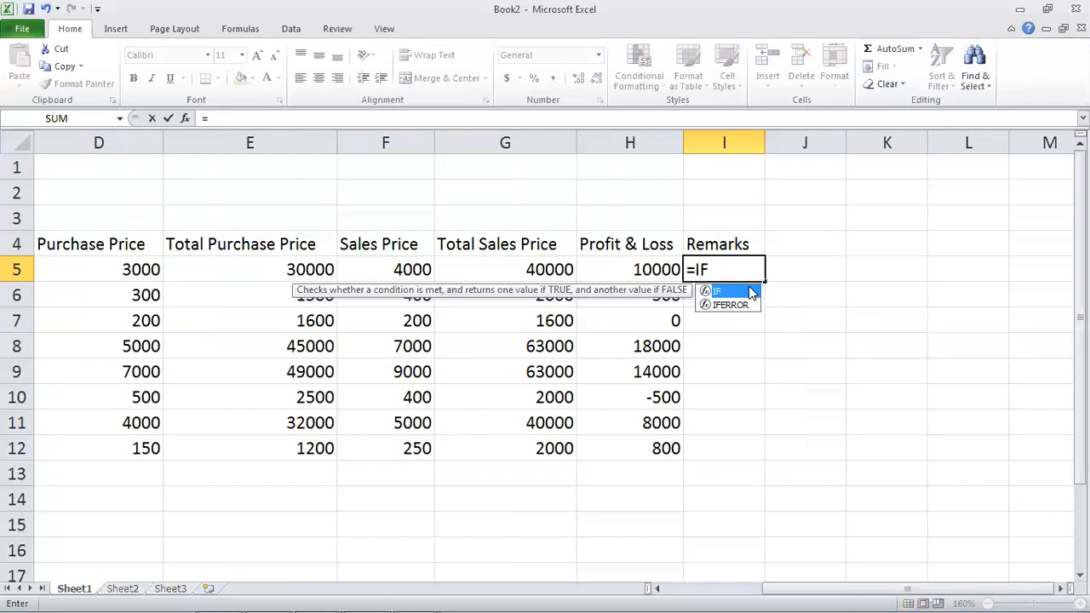
double_click(752, 292)
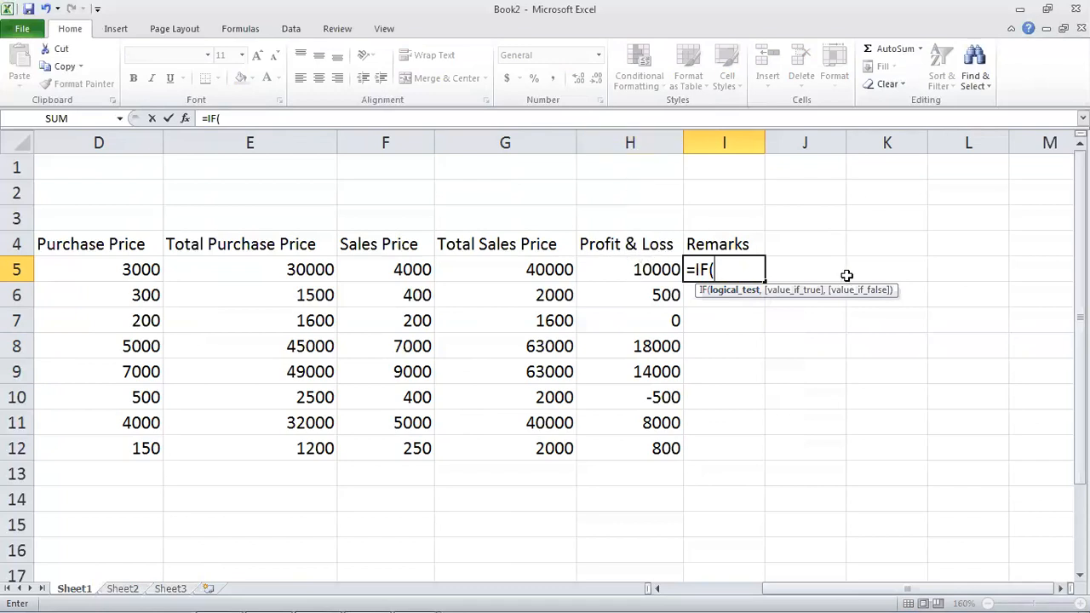
type("H5")
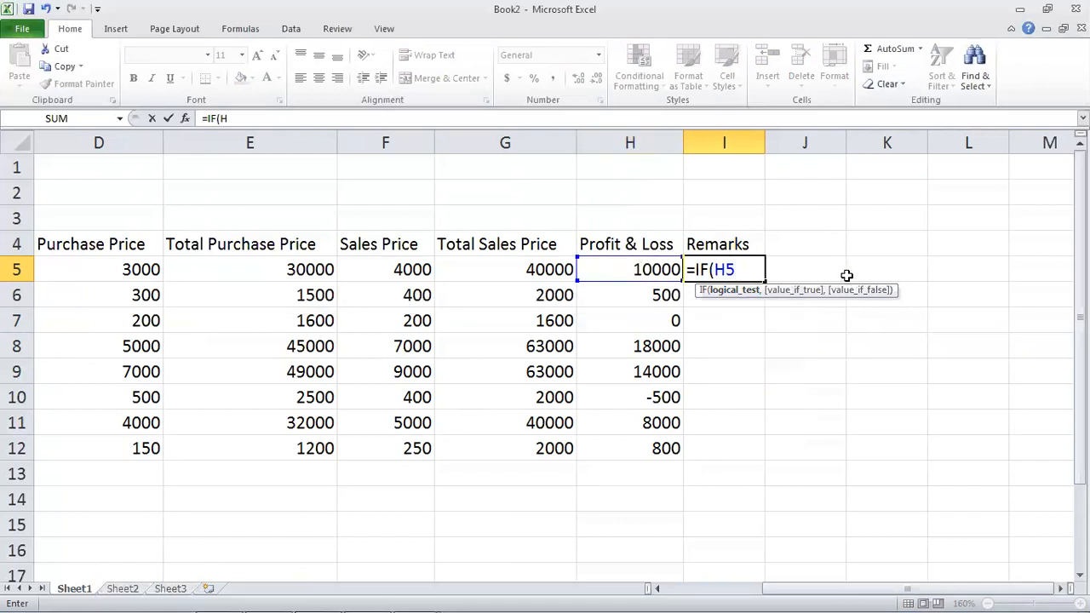
type(">0,")
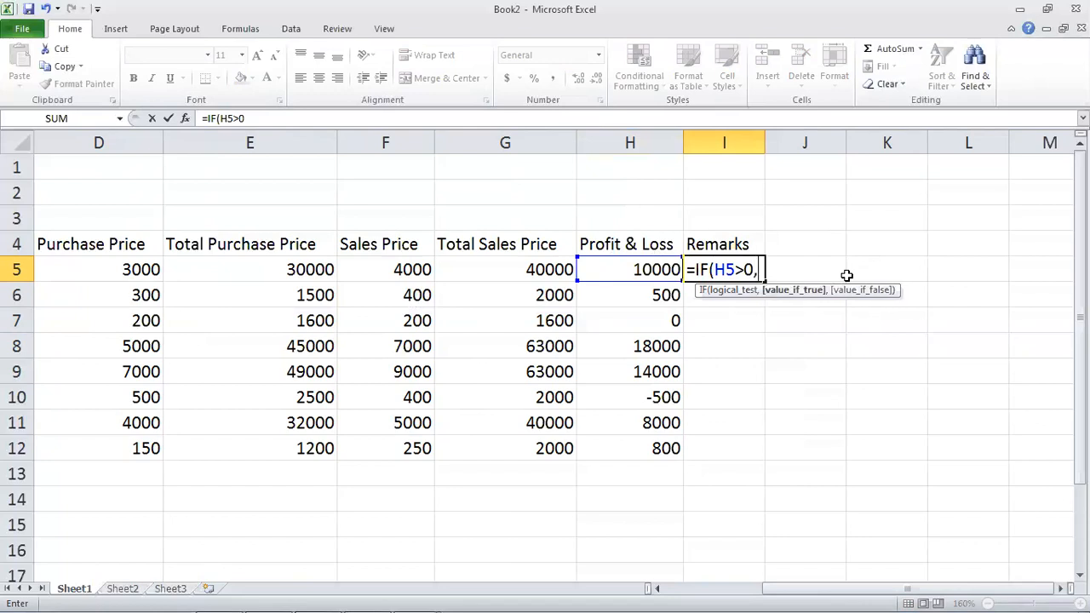
type("\"pROFIT")
key("BackSpace")
key("BackSpace")
key("BackSpace")
key("BackSpace")
key("BackSpace")
key("BackSpace")
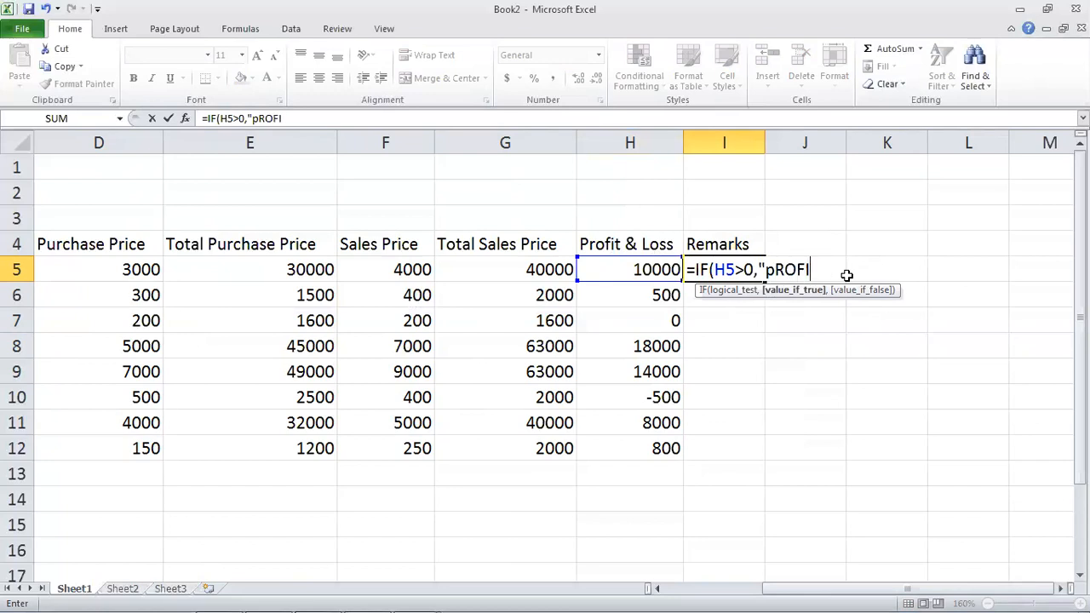
type("P")
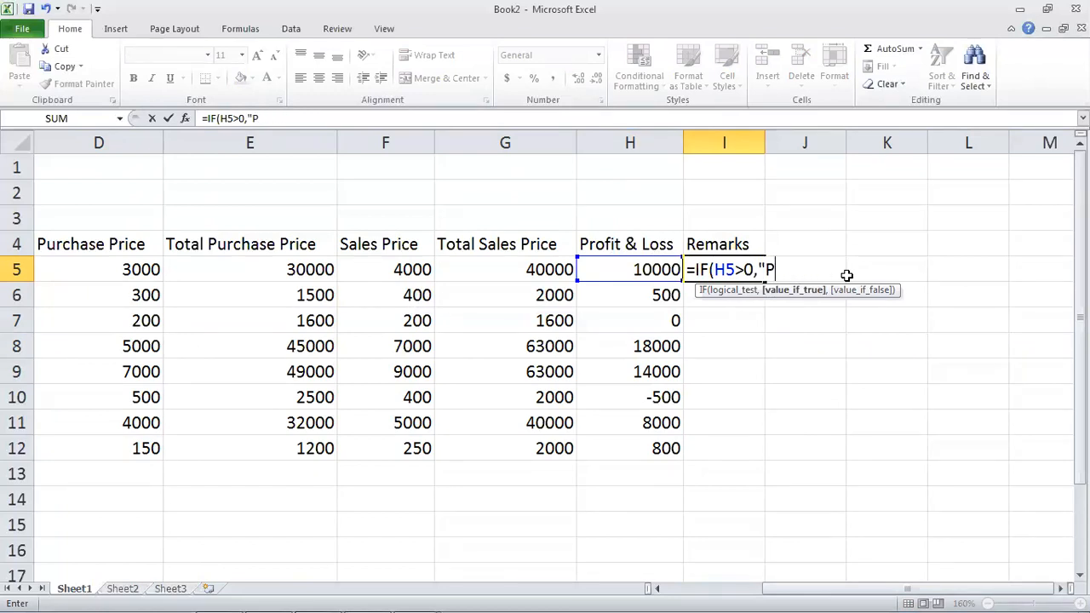
type("rofit\",")
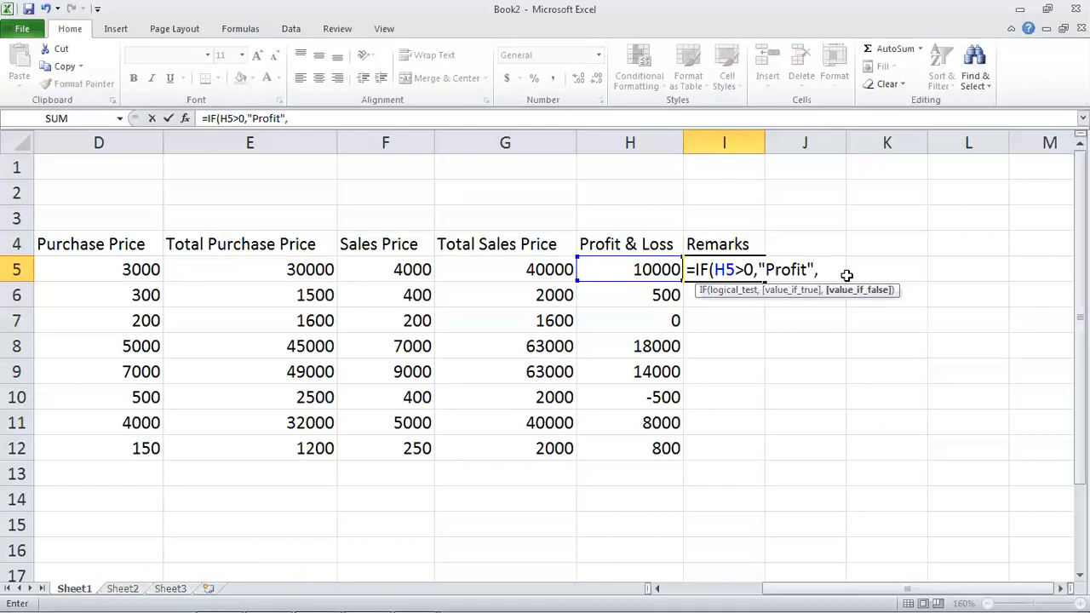
Complete the Remarks formula in I5 with the nested condition IF(H5<0,"Loss","No Profit No Loss"))
type("if")
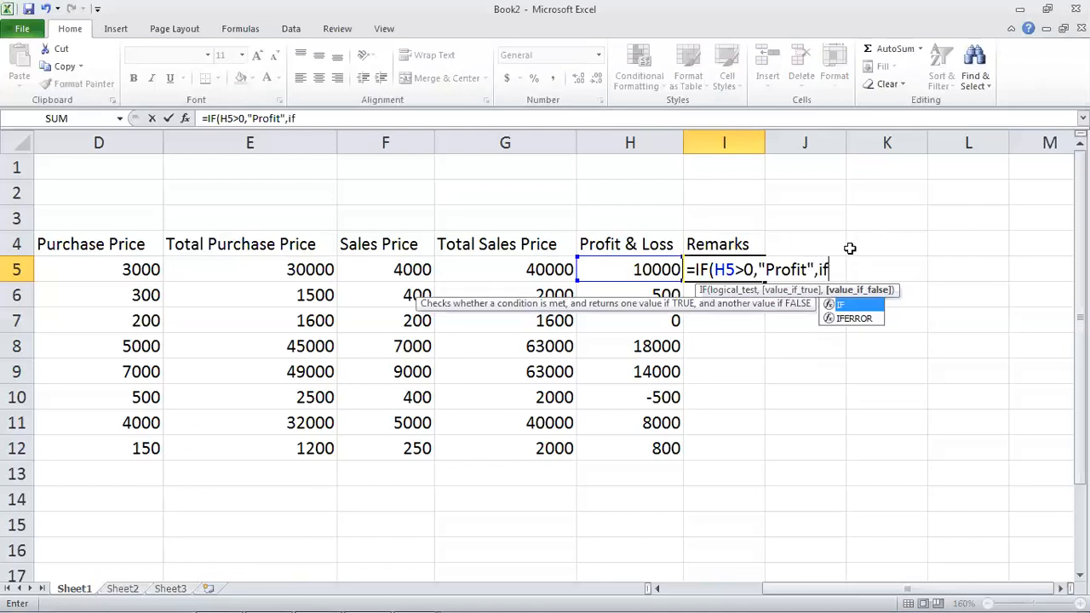
type("(")
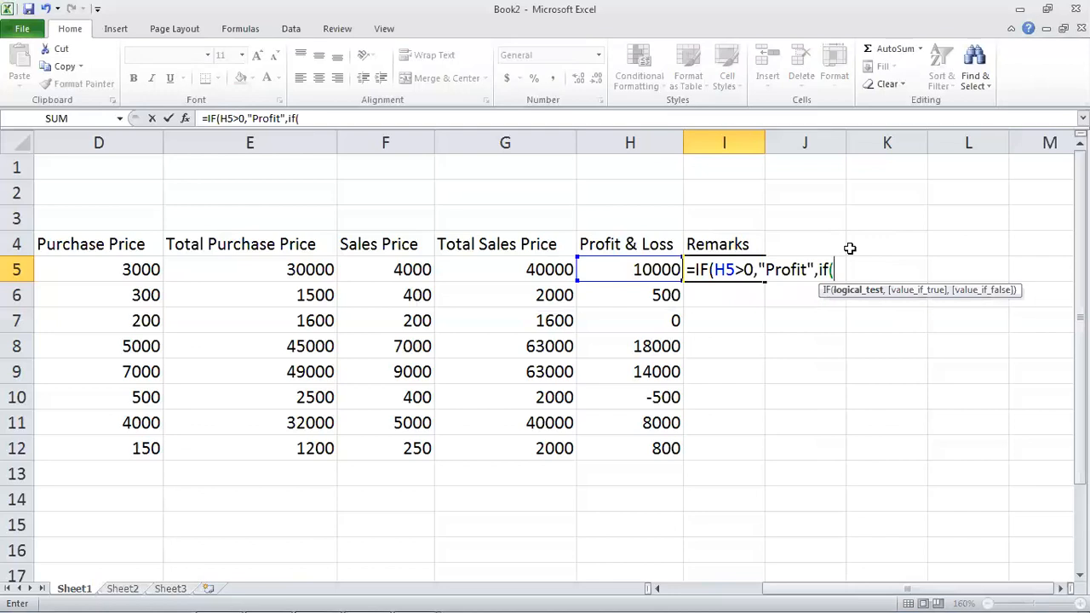
type("h")
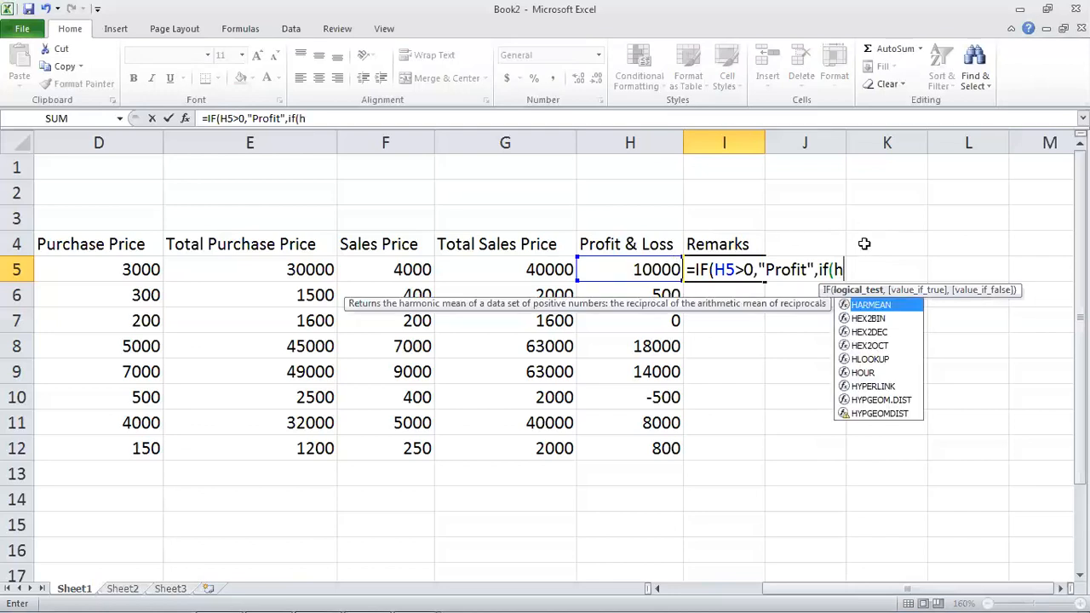
type("5<")
type("0,\"")
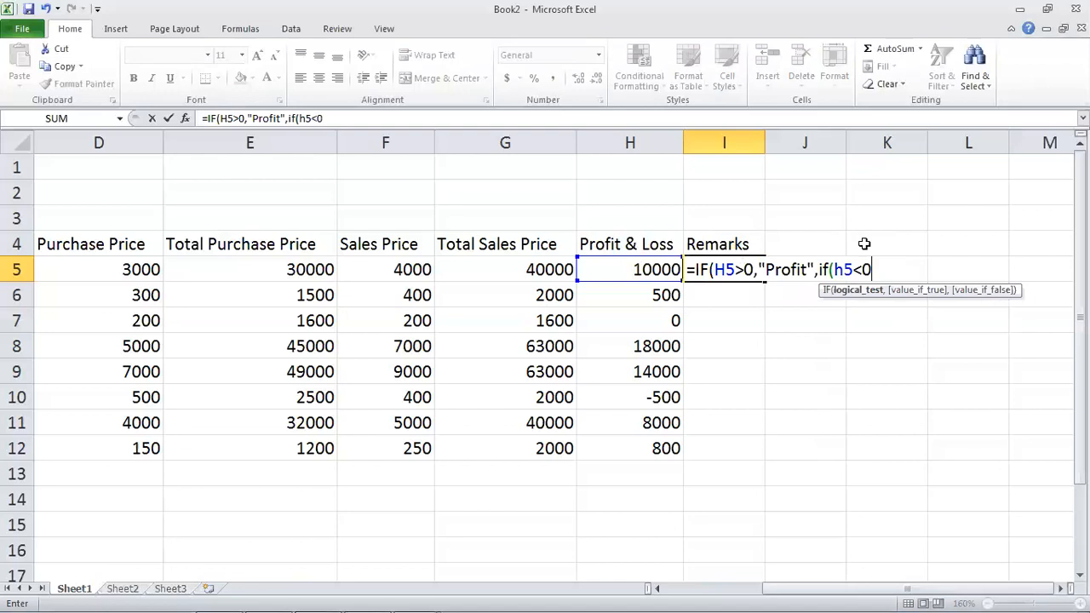
type("Loo")
key("BackSpace")
type("ss")
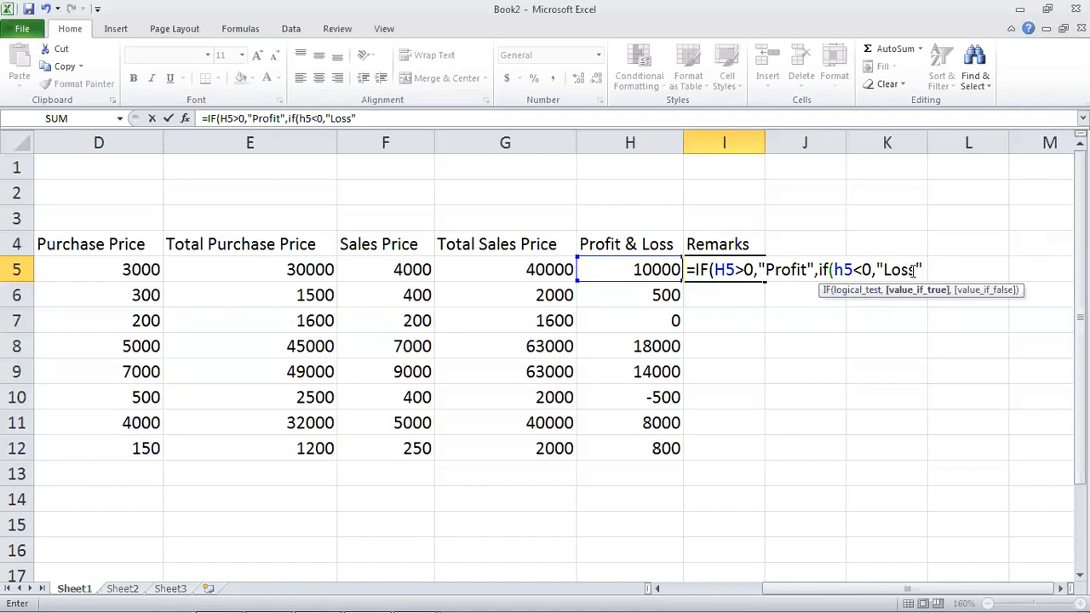
type(",")
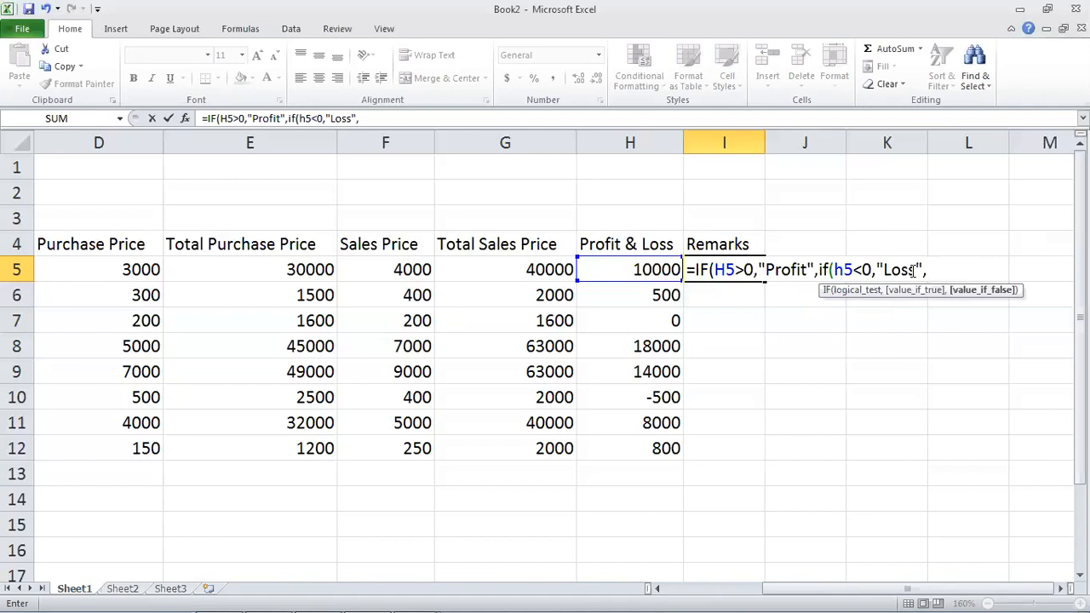
type("\"No Profit No ")
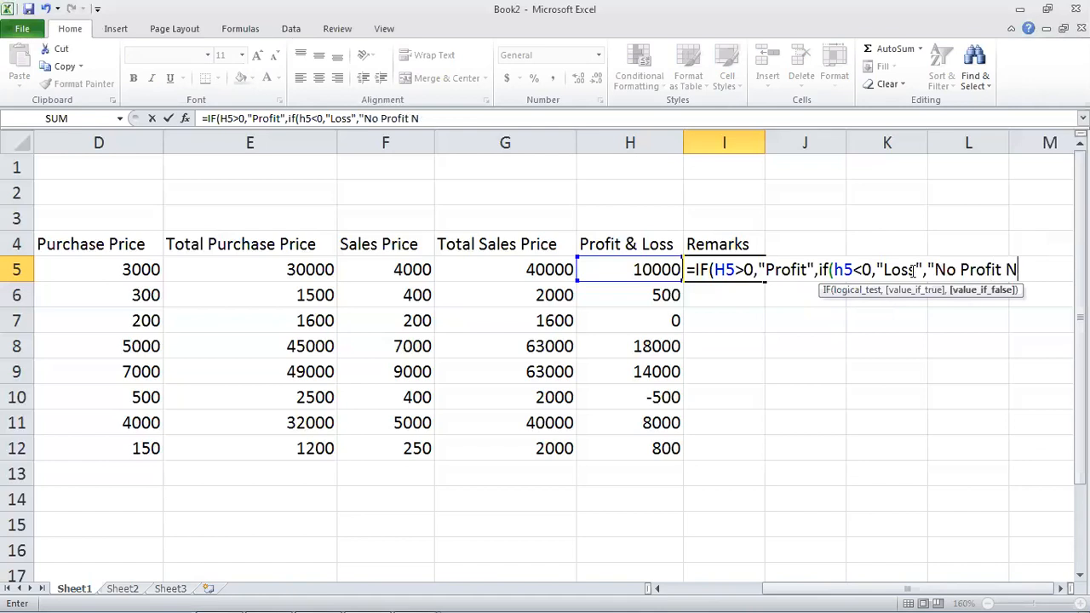
type("Loss")
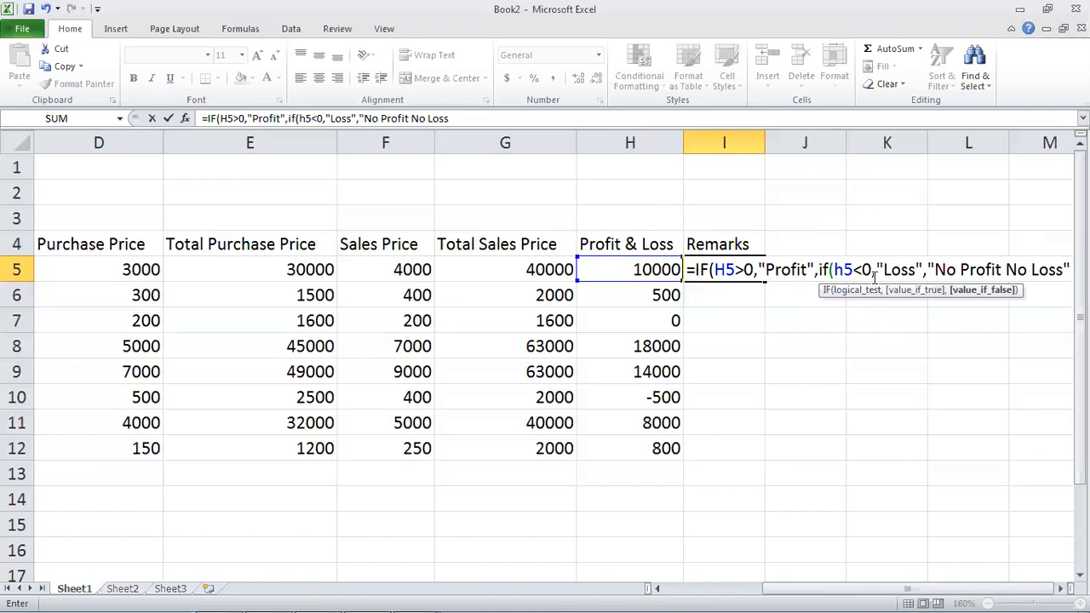
type("\"))")
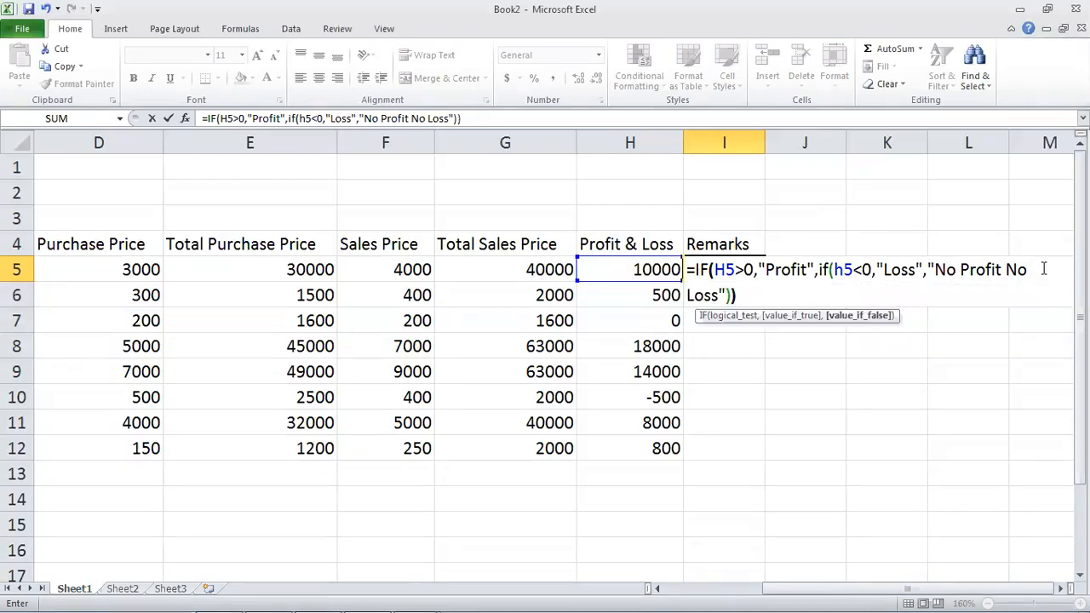
key("Return")
key("Up")
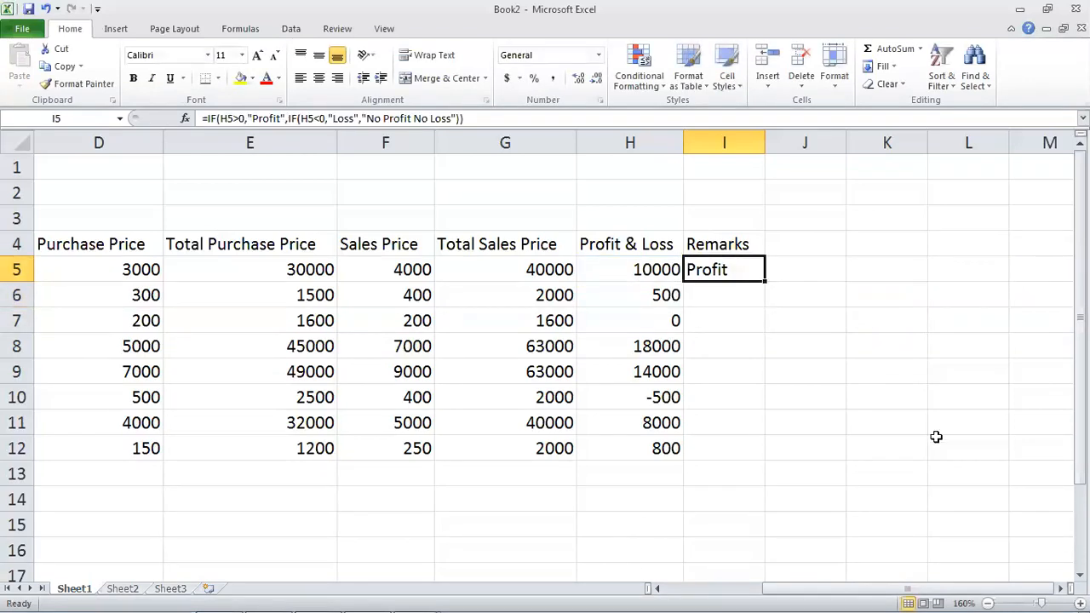
Fill the Remarks formula from I5 down through I12 and check the remarks against the zero and negative Profit & Loss values
left_click_drag(765, 288, 757, 454)
left_click(740, 369)
left_click(739, 322)
left_click(648, 315)
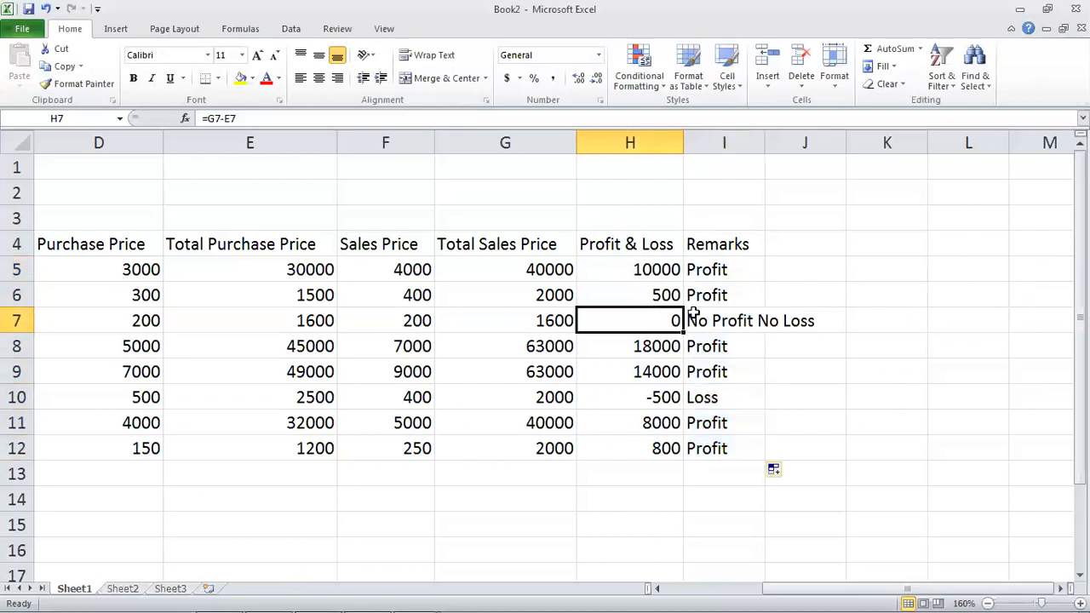
left_click(651, 400)
left_click(649, 340)
Set the sales price of the Mouse in F7 to 300
key("Up")
key("Left")
key("Left")
key("Left")
key("Left")
key("Left")
key("Right")
key("Right")
key("Right")
type("5")
key("BackSpace")
type("300")
key("Return")
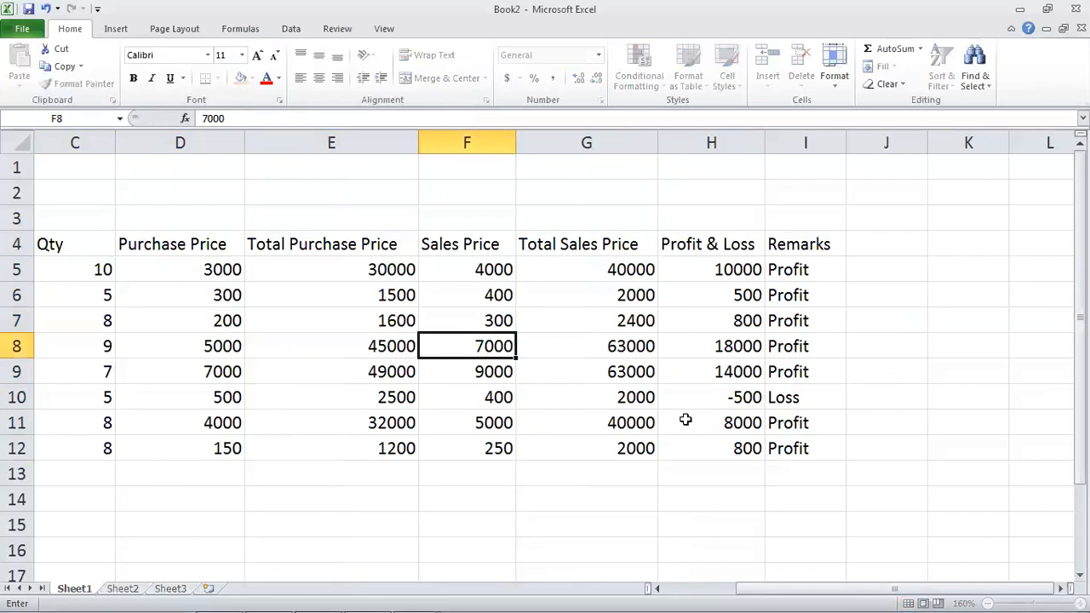
Set the Scanner's sales price in F8 to 5000, equal to its purchase price
key("Down")
key("Down")
key("Up")
key("Up")
key("Left")
key("Left")
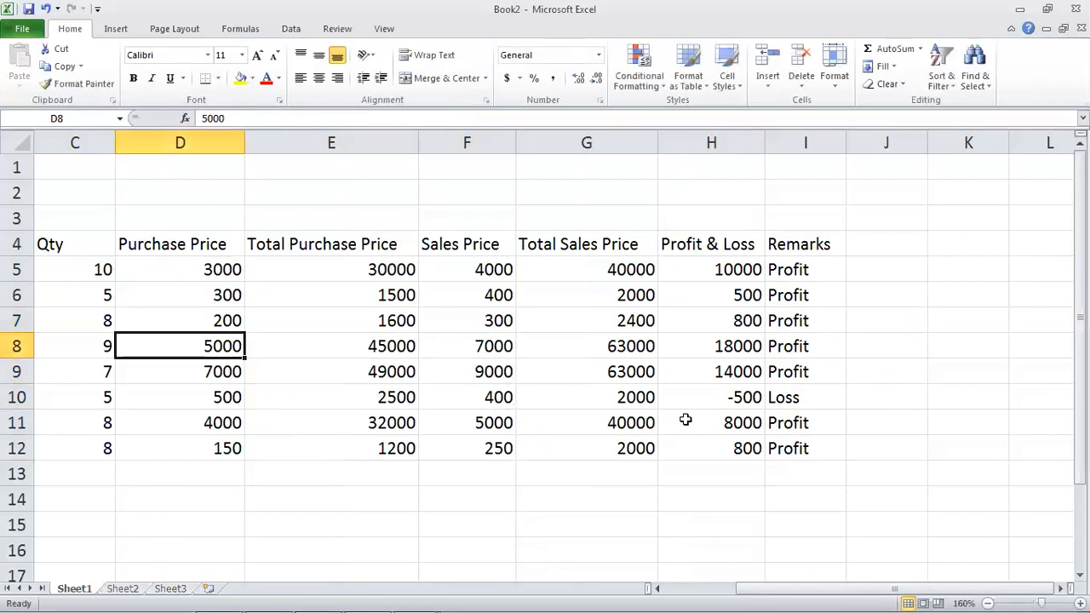
key("Right")
key("Right")
type("5000")
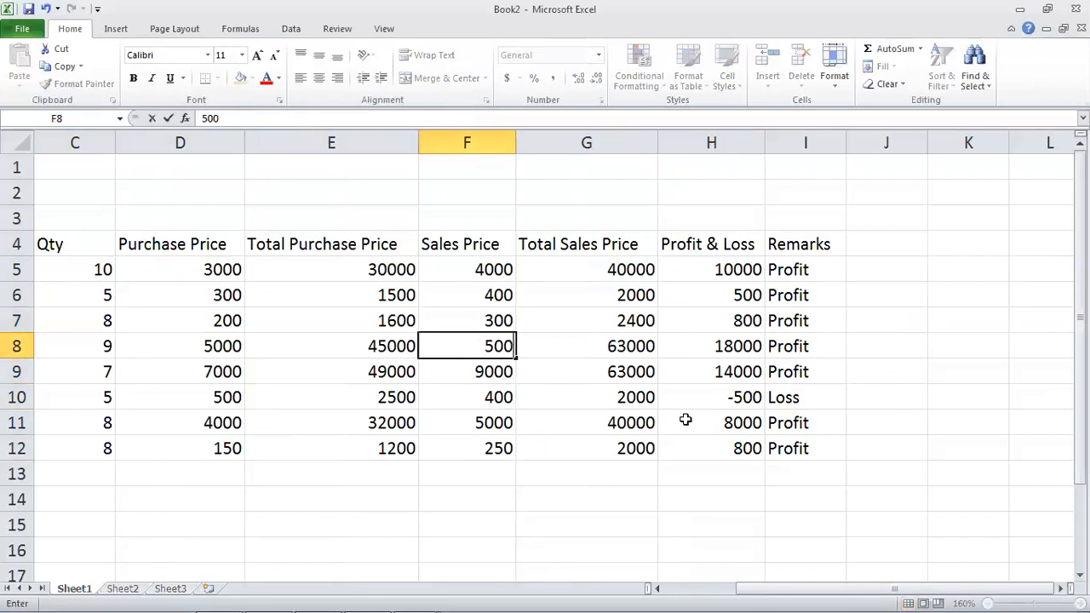
key("Return")
Set the USB's sales price in F10 to 600
key("Down")
key("Down")
key("Up")
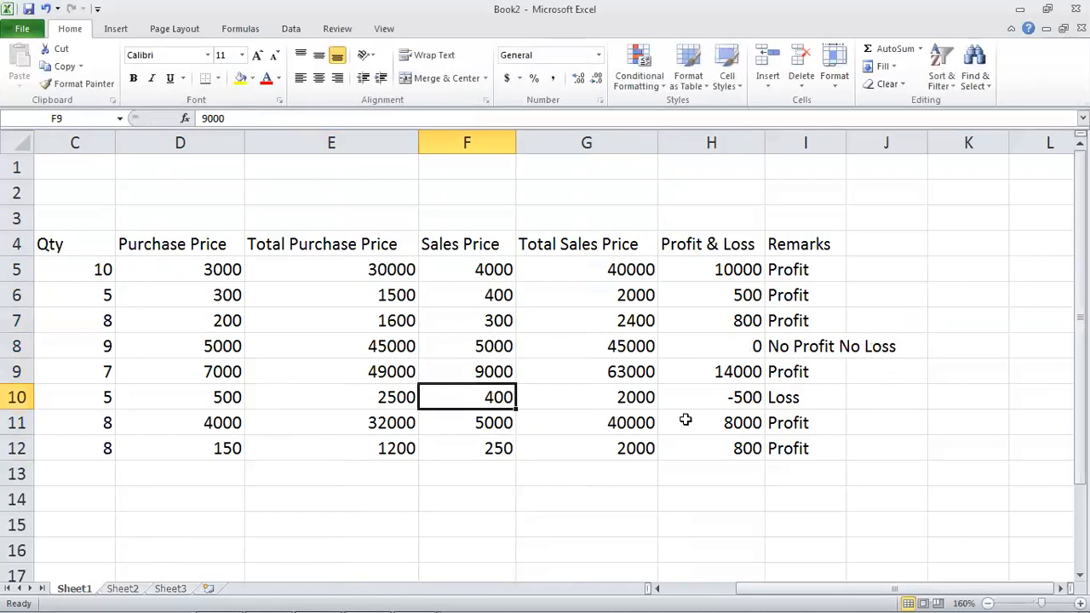
type("600")
key("Return")
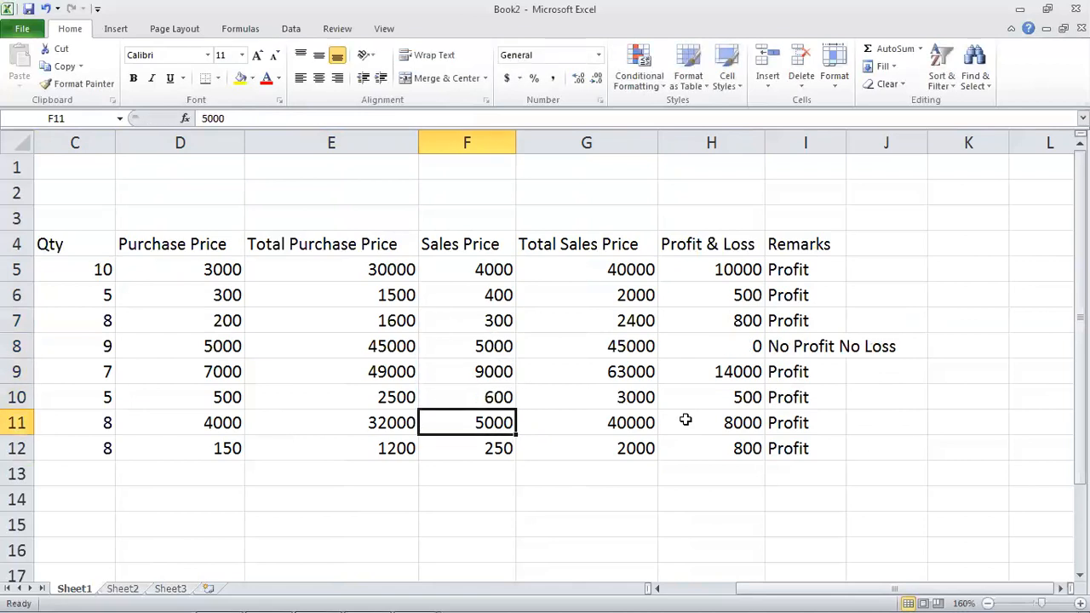
Set the LED's sales price in F11 to 3000, below its purchase price, and check the row's Profit & Loss cell
key("Left")
key("Left")
key("Right")
key("Right")
type("3000")
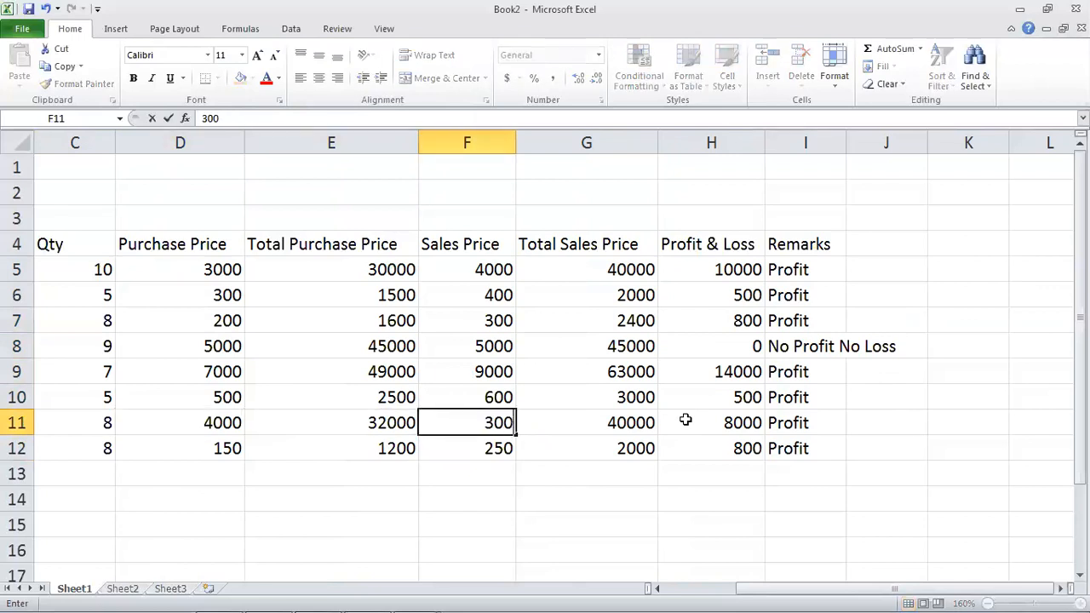
key("Return")
key("Up")
key("Right")
key("Right")
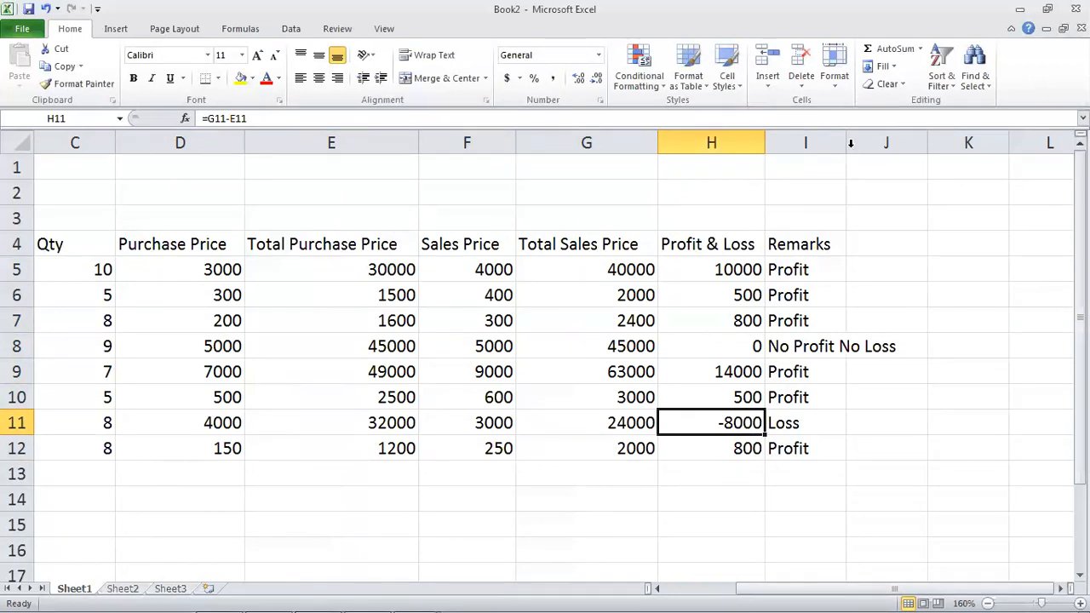
Widen the Remarks column so that the longest remark fits inside it
left_click_drag(849, 143, 909, 143)
left_click(783, 219)
Merge and center the shop title across A1:I1
key("Left")
key("Left")
key("Left")
key("Left")
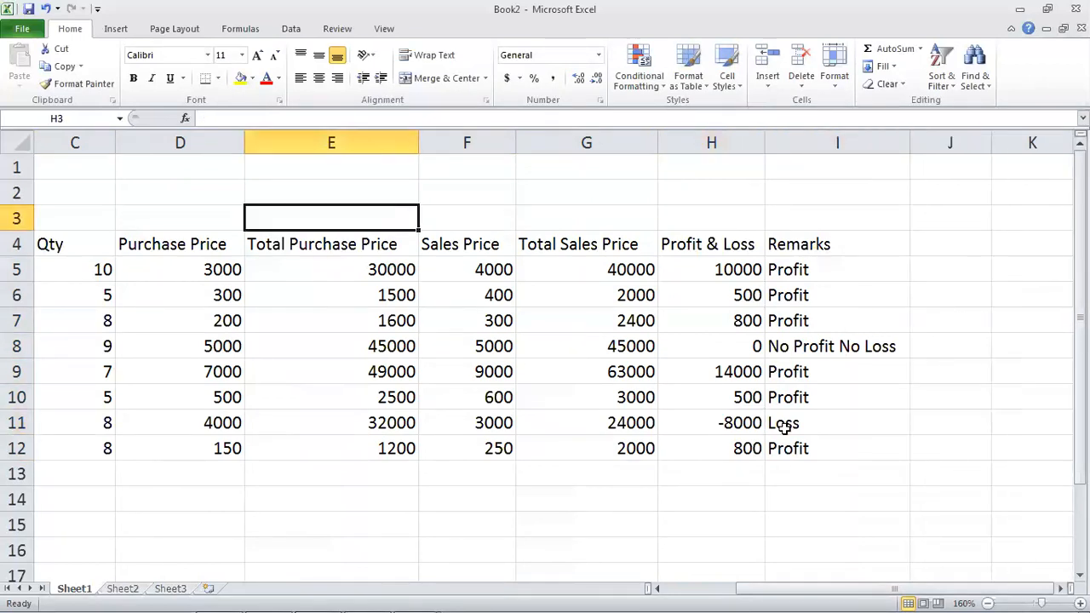
key("Left")
key("Left")
key("Left")
key("Left")
key("Up")
key("Up")
key("shift+Right")
key("shift+Right")
key("shift+Right")
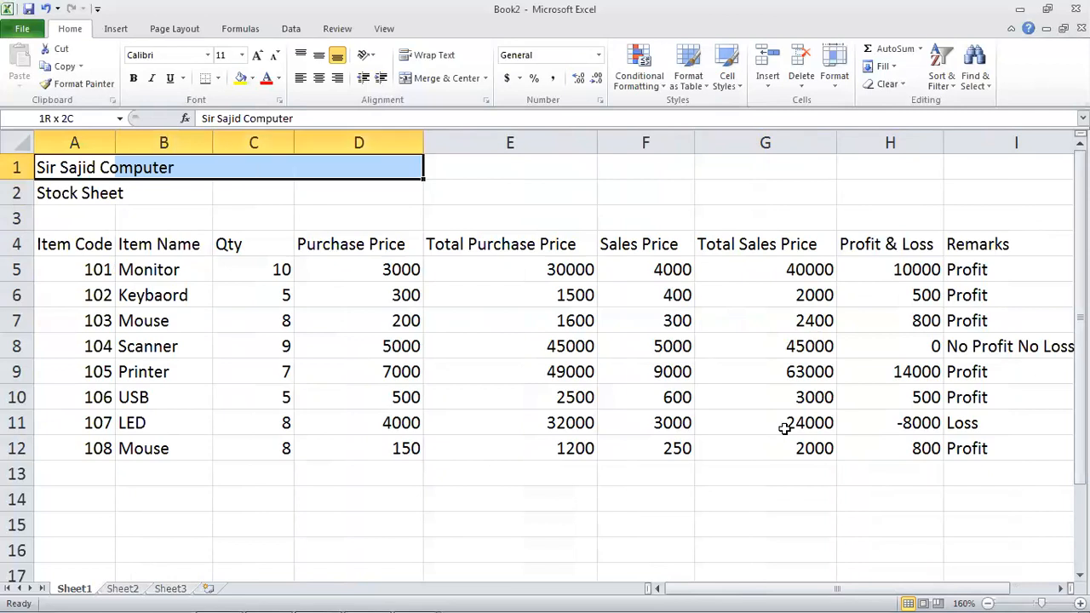
key("shift+Right")
key("shift+Right")
key("shift+Right")
key("shift+Right")
key("shift+Right")
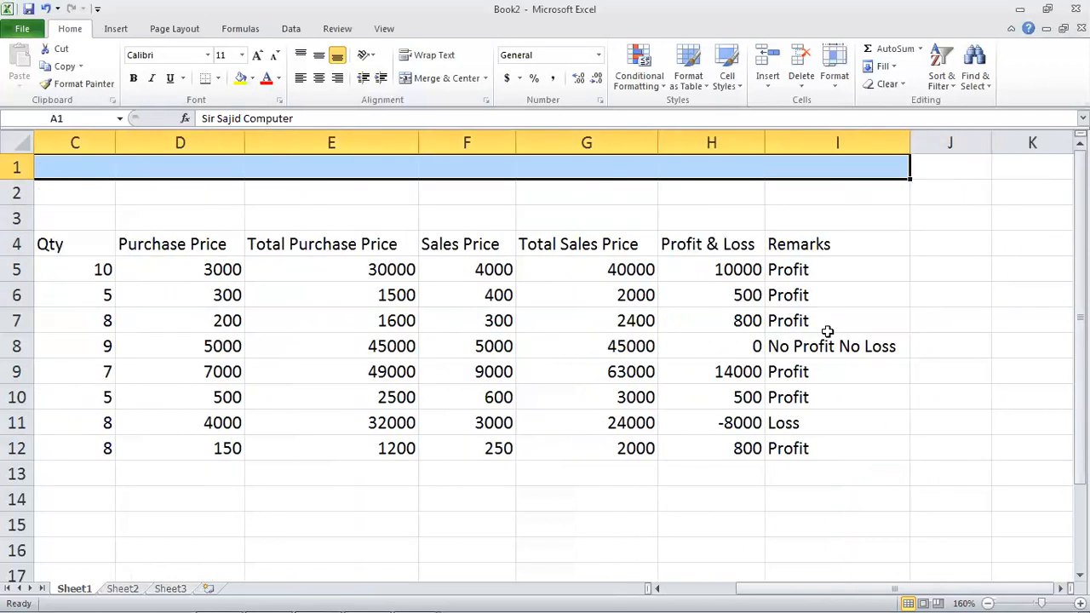
left_click(446, 78)
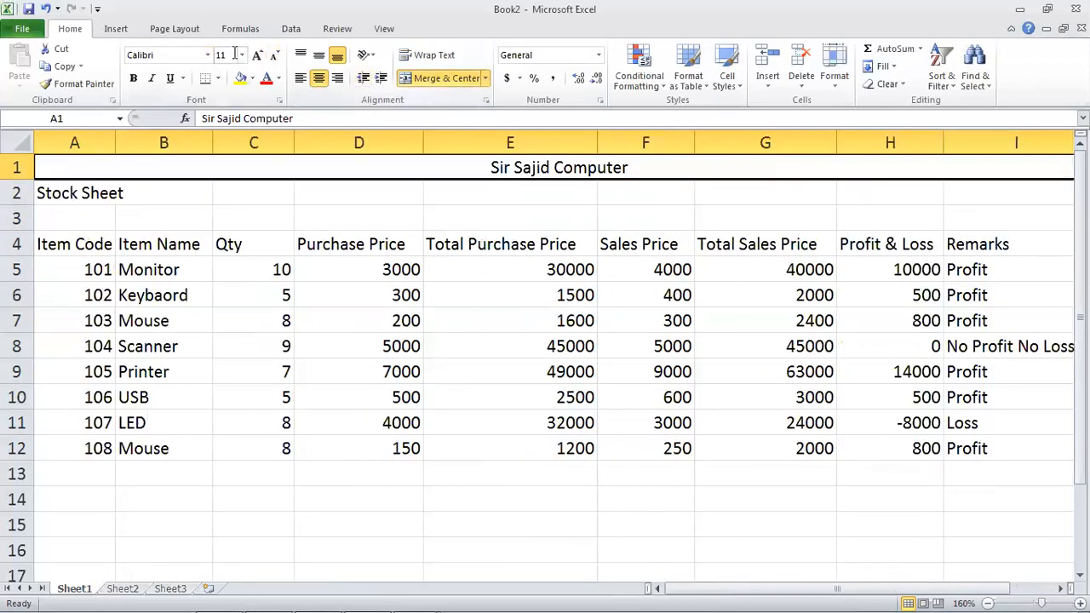
Format the shop title in row 1 as bold, size 22, with red text on a yellow fill
left_click(242, 54)
left_click(223, 176)
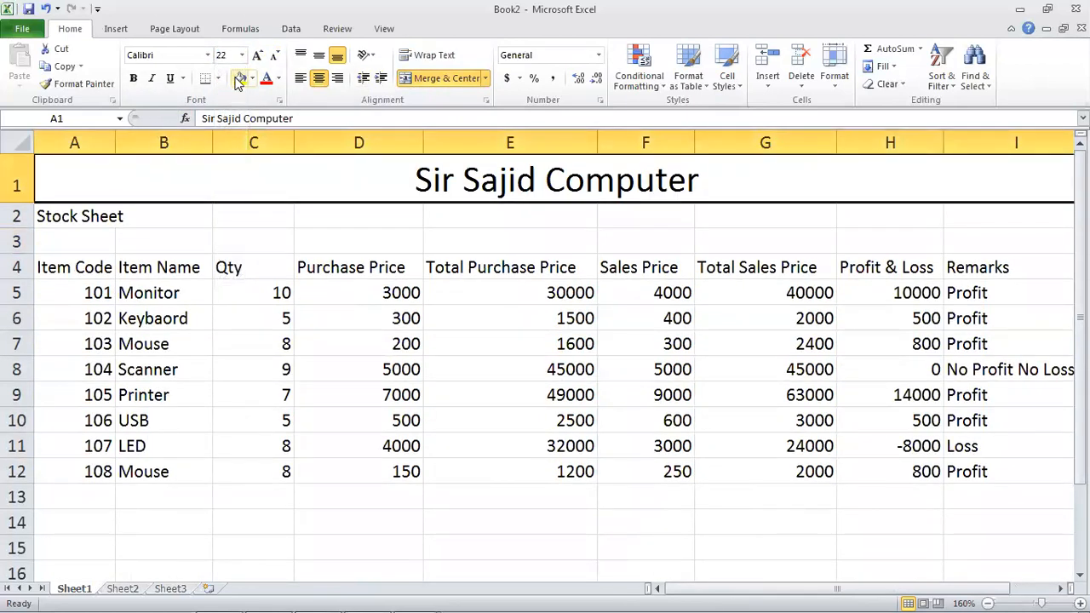
left_click(239, 78)
left_click(267, 78)
left_click(133, 78)
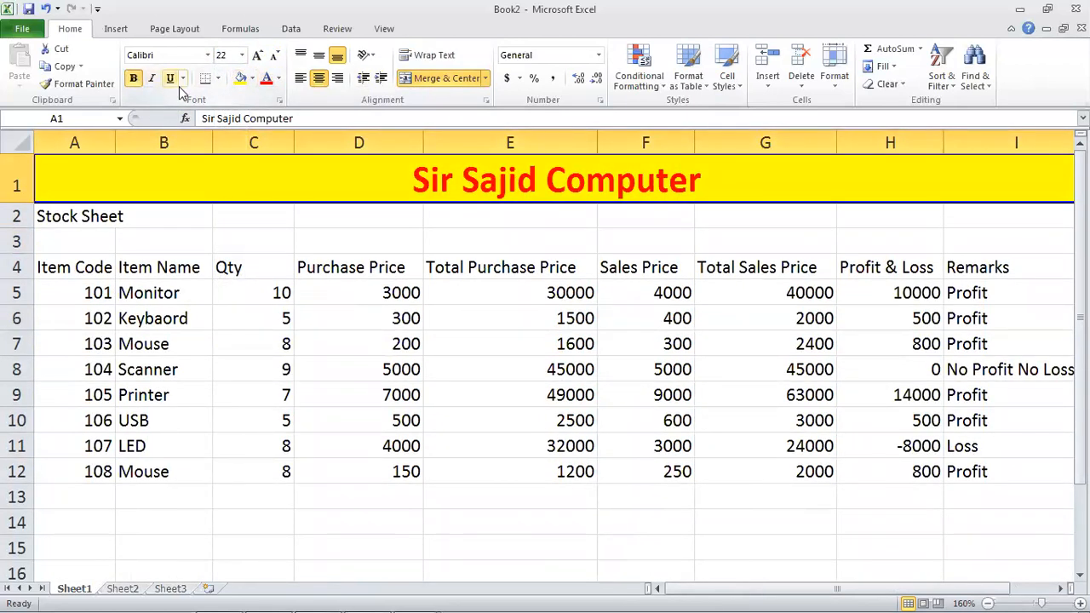
left_click(385, 271)
Merge and center the Stock Sheet heading across A2:I2 and make it bold, size 22
left_click_drag(80, 216, 790, 214)
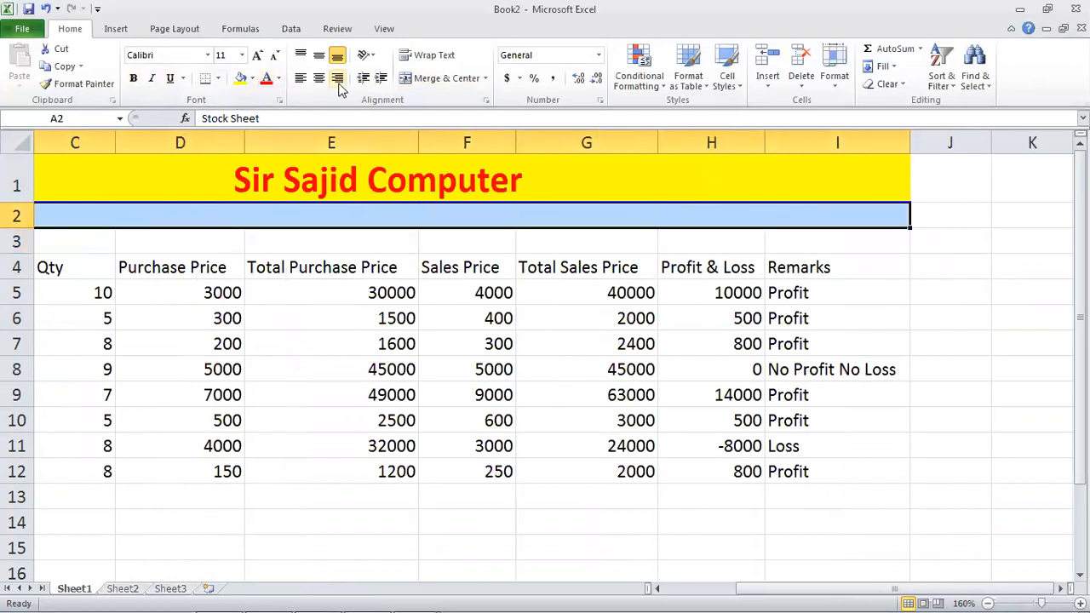
left_click(432, 81)
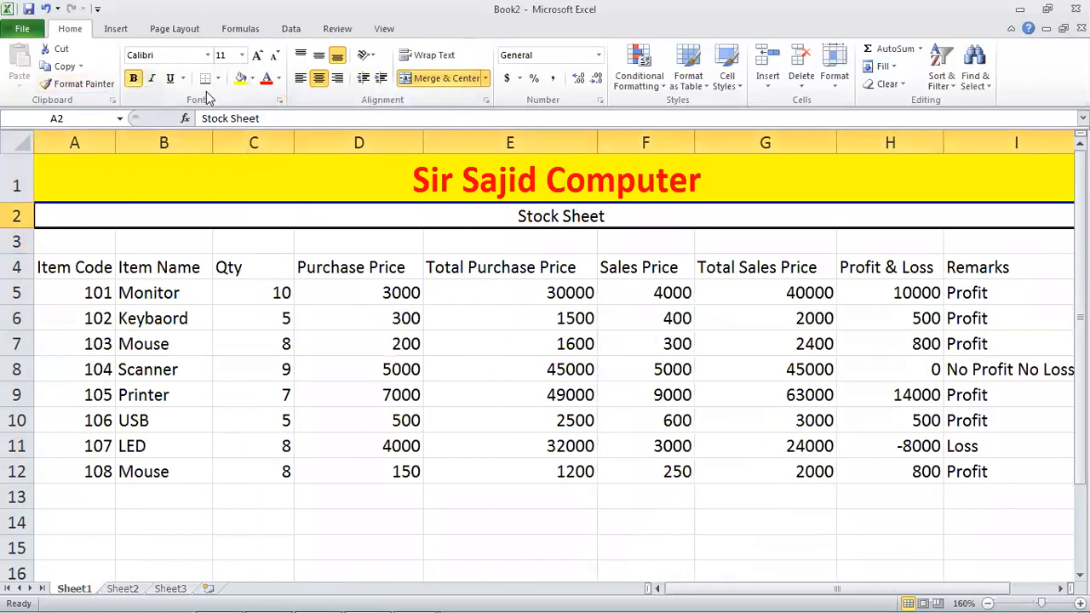
left_click(241, 55)
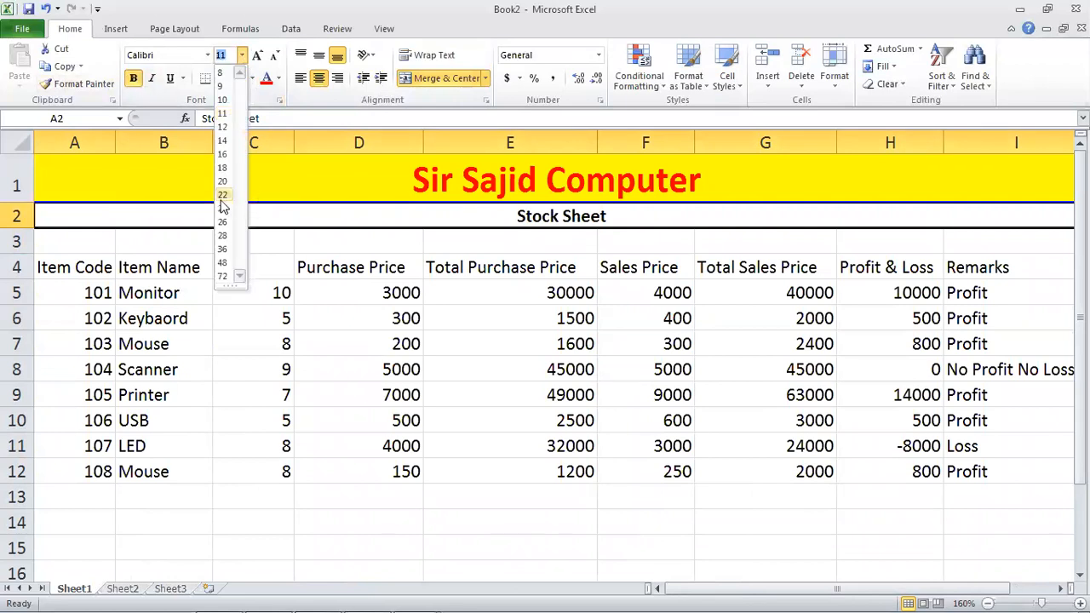
left_click(221, 196)
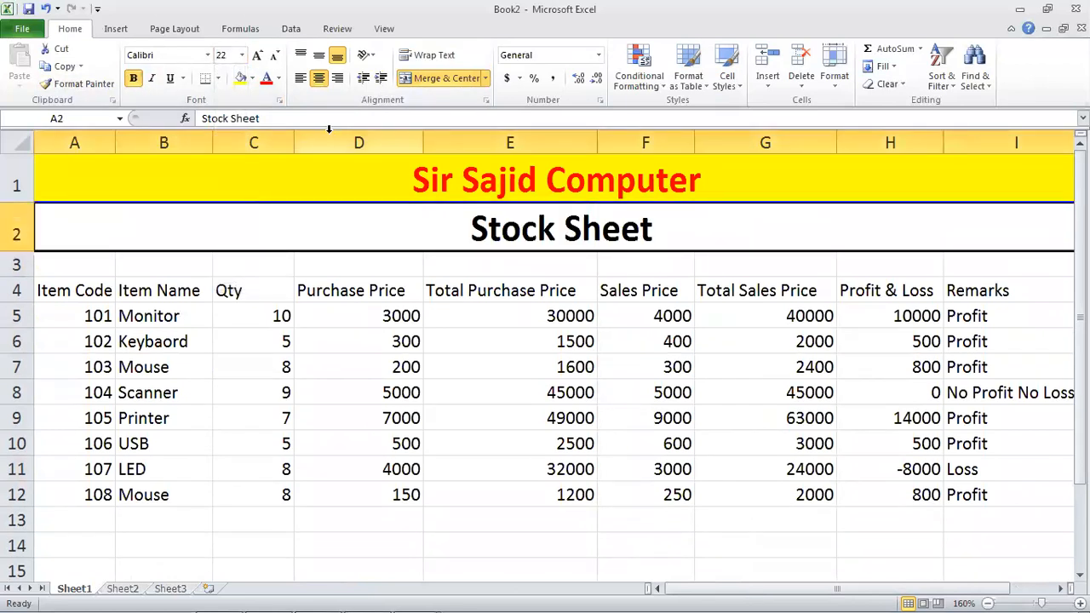
Give the Stock Sheet heading a light orange fill and dark blue text
left_click(266, 78)
left_click(252, 77)
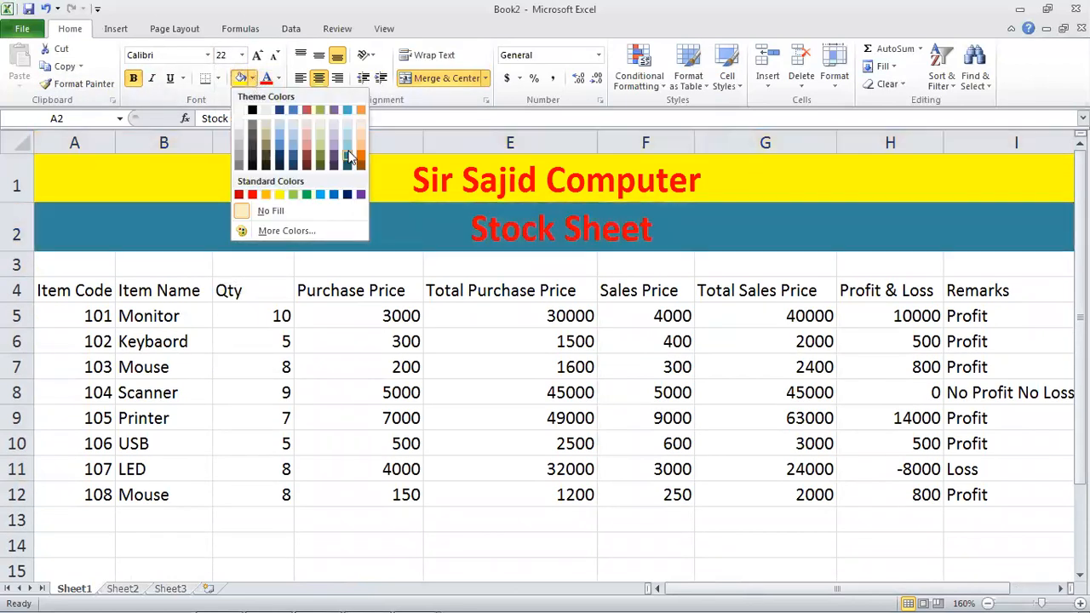
left_click(358, 124)
left_click(278, 78)
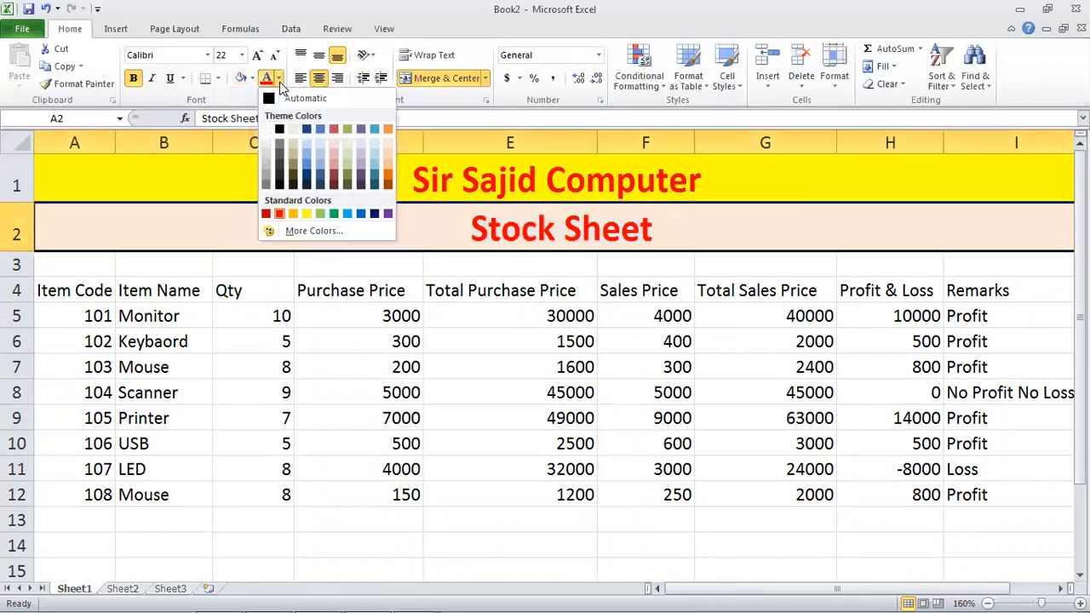
left_click(313, 177)
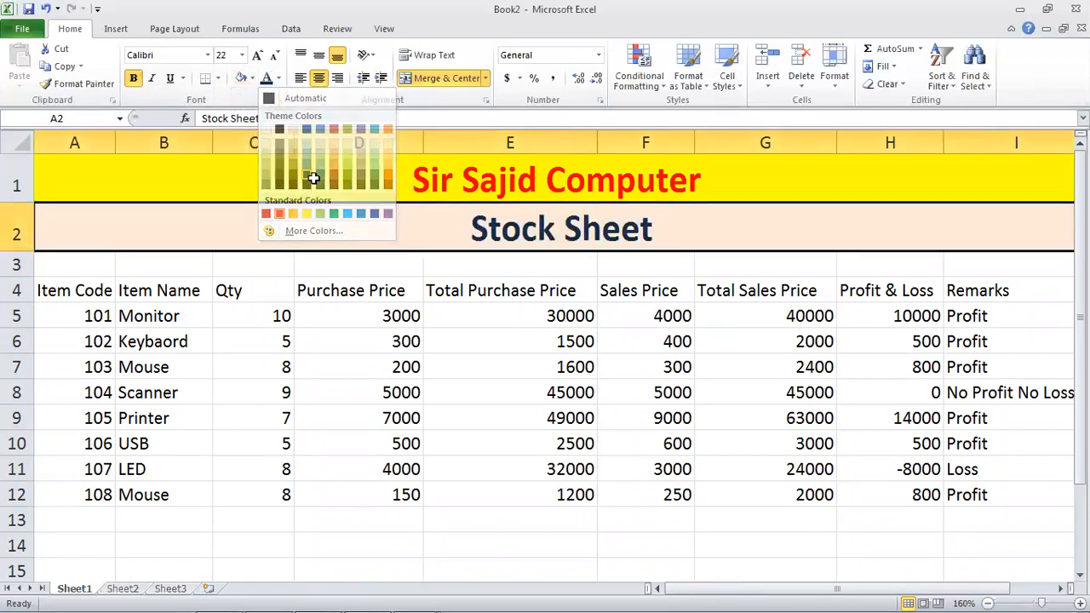
left_click(522, 344)
Save the workbook in the Documents library as an Excel Workbook named stocks
key("Left")
key("Left")
key("Left")
key("Left")
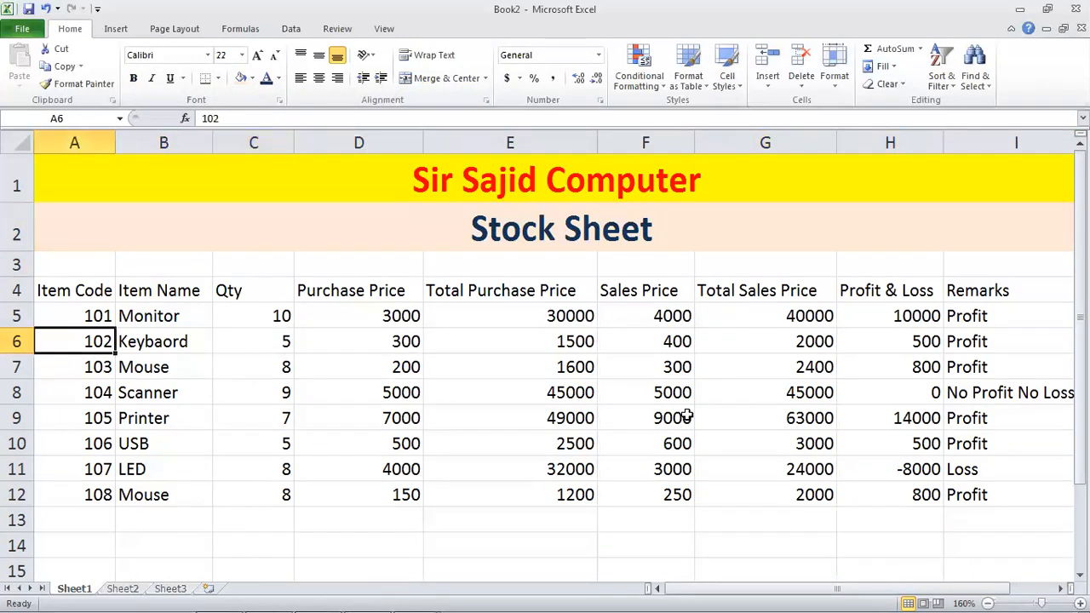
key("ctrl+s")
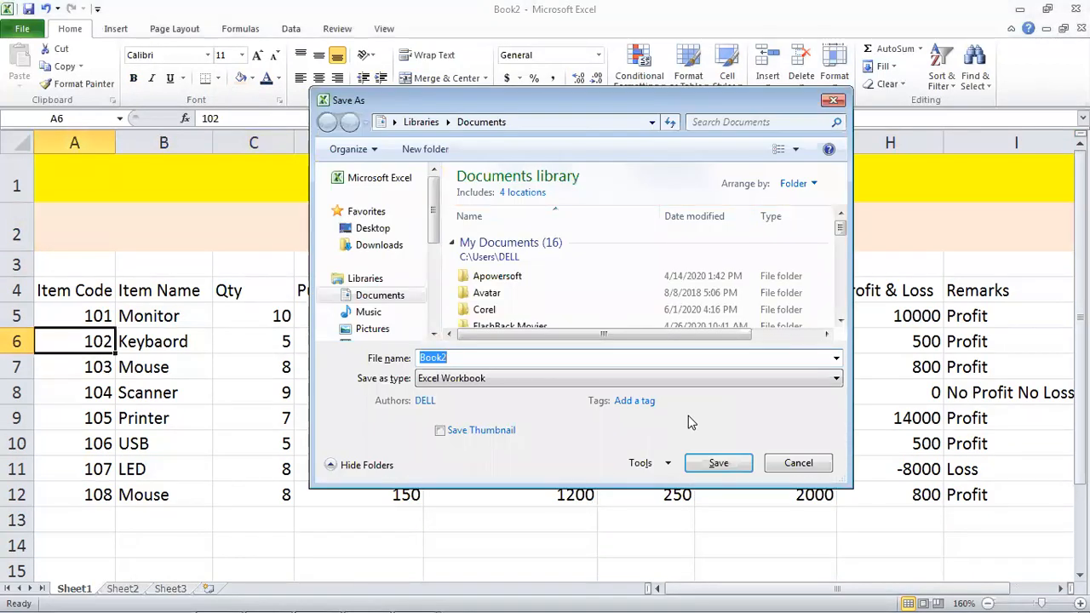
type("Stock")
key("Return")
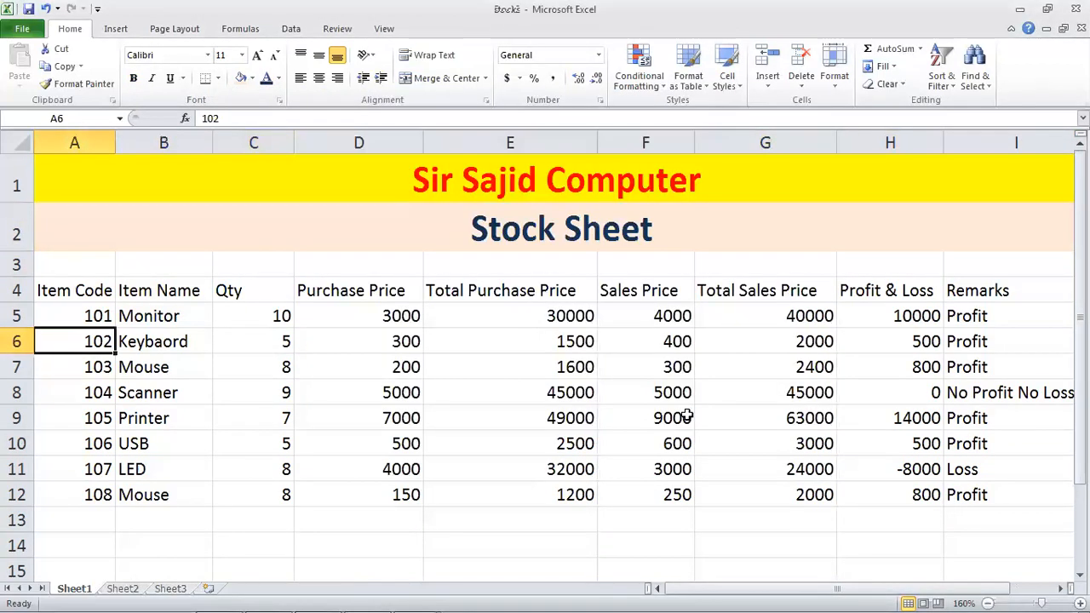
left_click(656, 387)
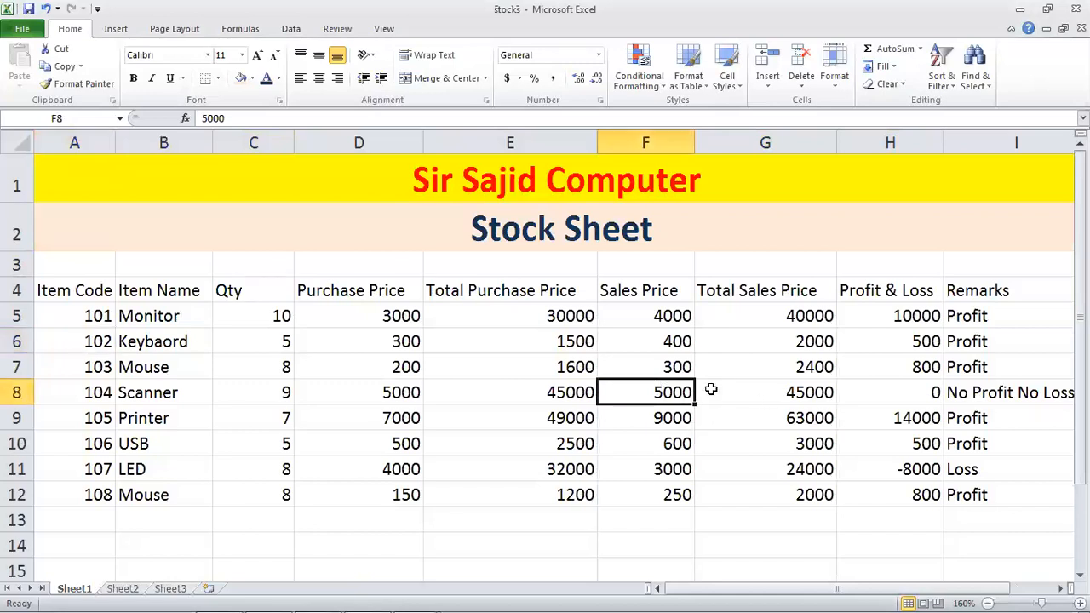
key("Left")
key("Left")
key("Left")
key("Left")
key("Left")
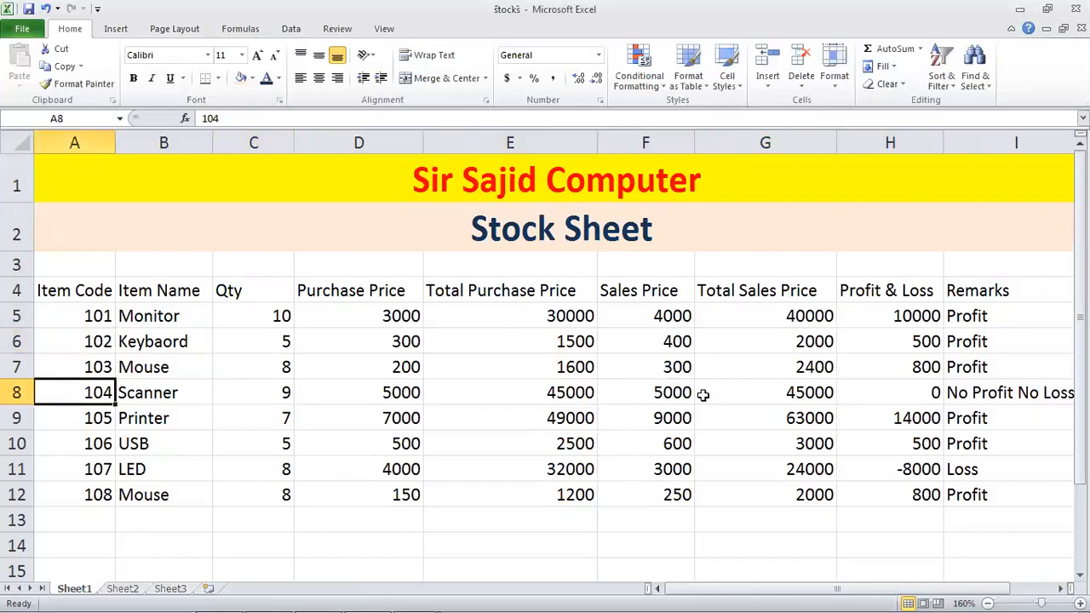
key("Down")
key("Down")
key("Down")
key("Down")
key("Down")
key("Down")
key("Right")
key("Right")
key("Left")
key("Left")
key("Down")
key("Down")
key("Right")
key("Right")
key("Up")
key("Left")
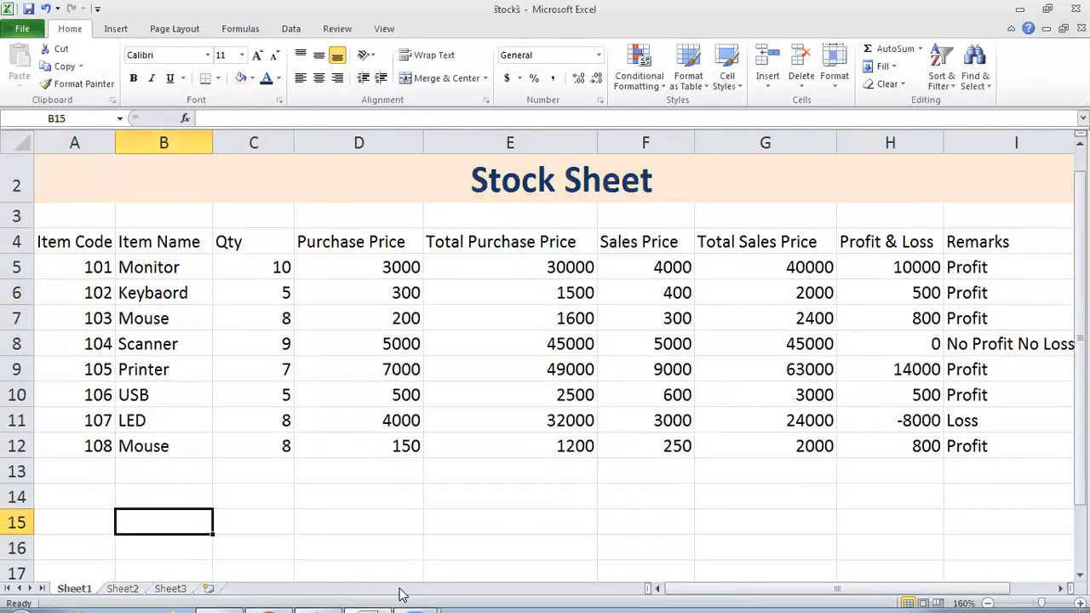
Switch to the Ms Excel Stock Sheet file in Notepad and go to its Stock Sheet section at the beginning
mouse_move(370, 593)
left_click(320, 596)
left_click(366, 400)
key("Up")
key("Up")
key("Up")
key("Up")
key("Up")
key("Up")
key("Up")
key("Up")
key("Up")
key("Up")
key("Up")
key("Up")
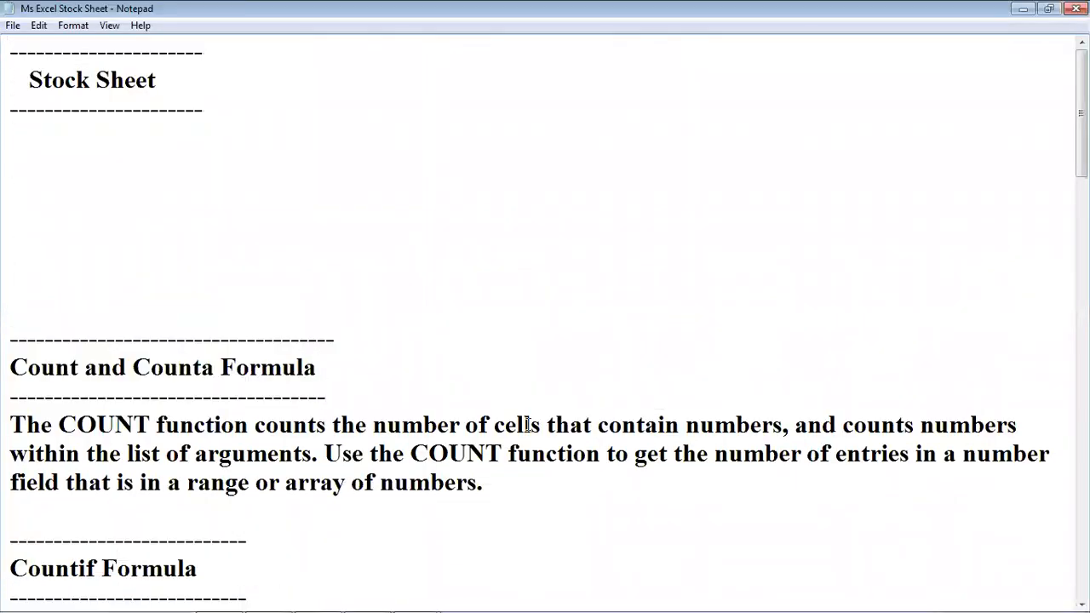
Add the subheading "Total Purchase Price" beneath the Stock Sheet heading, with a dashed line under it
key("Down")
key("Down")
key("Down")
key("Down")
key("Down")
key("Up")
key("Up")
key("Up")
key("Down")
key("Down")
key("Down")
key("Down")
key("Down")
key("Up")
key("Up")
key("Up")
key("Up")
key("Up")
type("Total Pu")
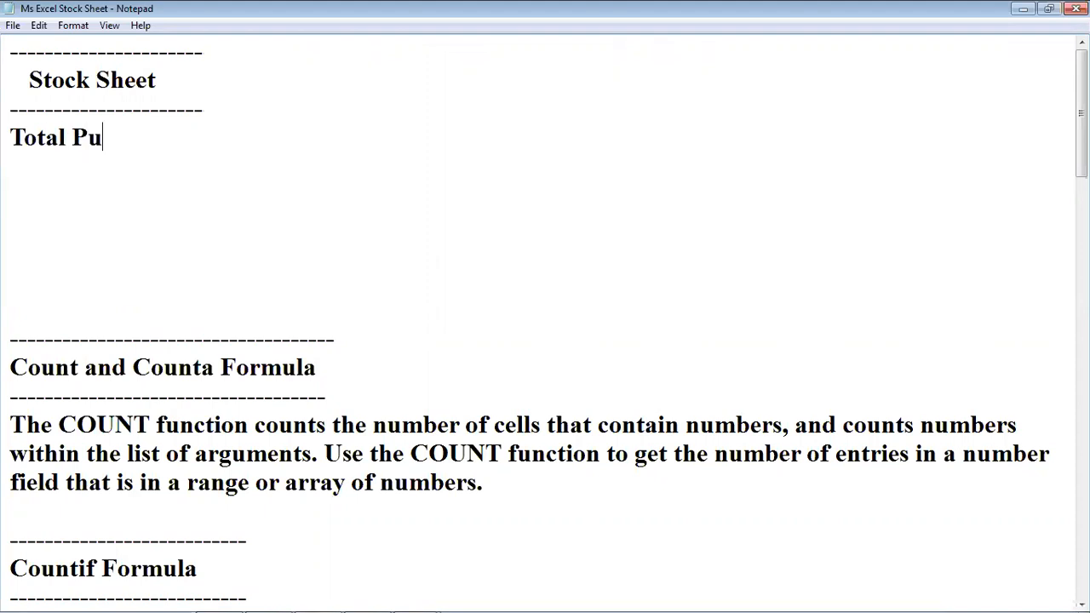
type("rchase ")
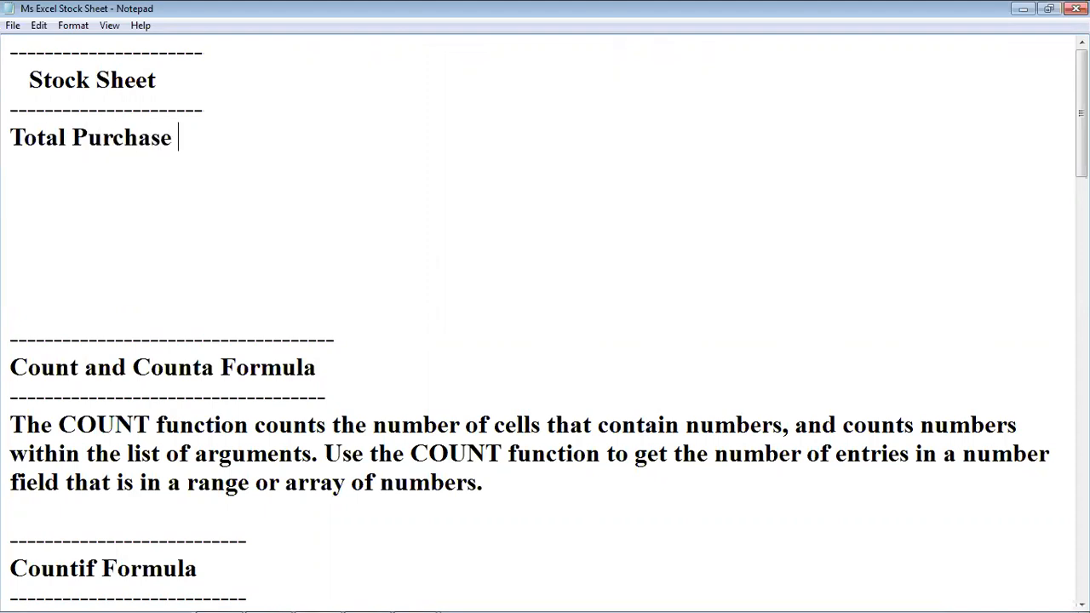
type("Price")
key("Return")
type("-")
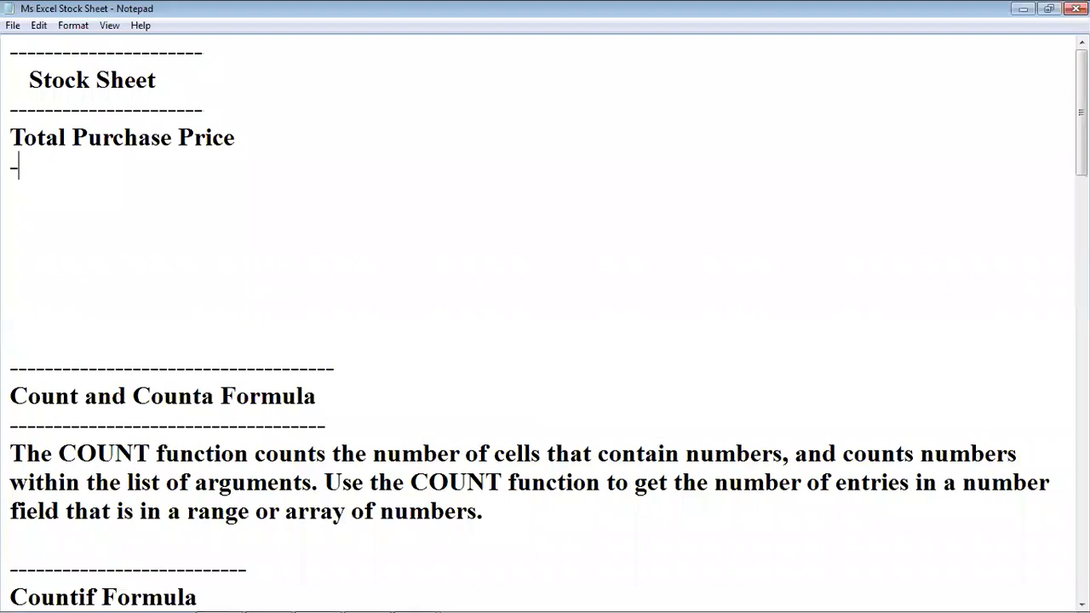
type("-----------------------------")
key("Return")
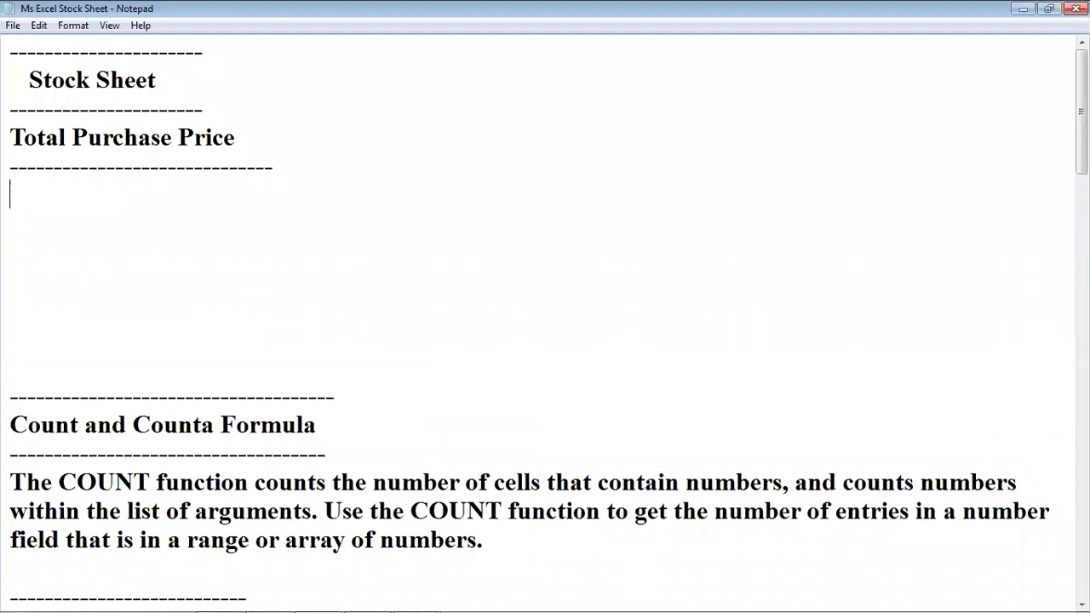
Write the formula in words, "=Qty * Purchase Price", below the dashed line
type("=Qty * Purchase ")
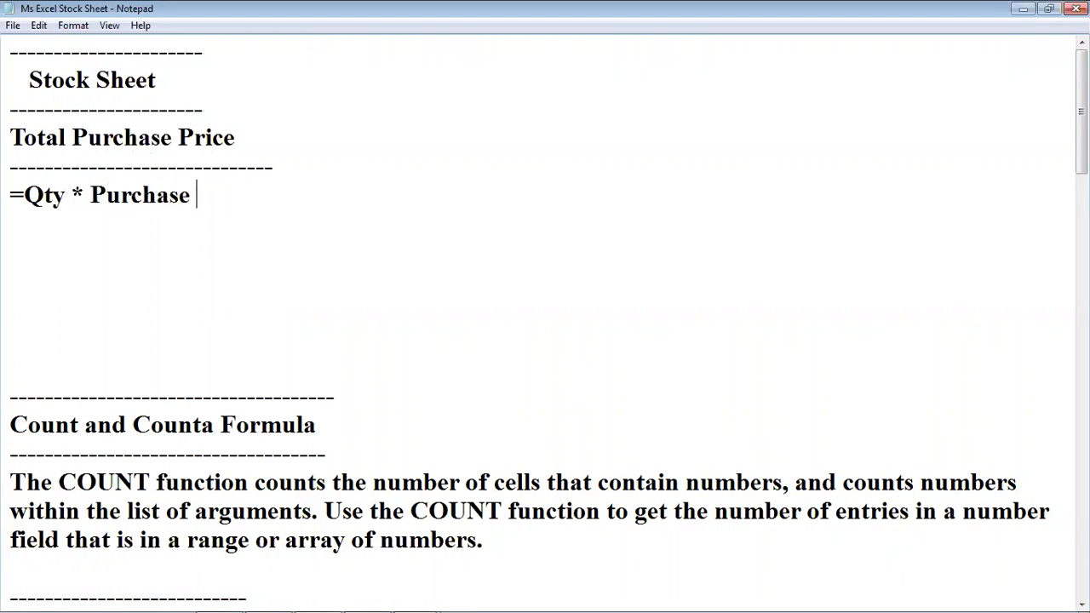
type("Price")
key("Return")
Add the cell formula "=C5 *D5" on the line below the worded Total Purchase Price formula
type("C")
key("BackSpace")
type("=")
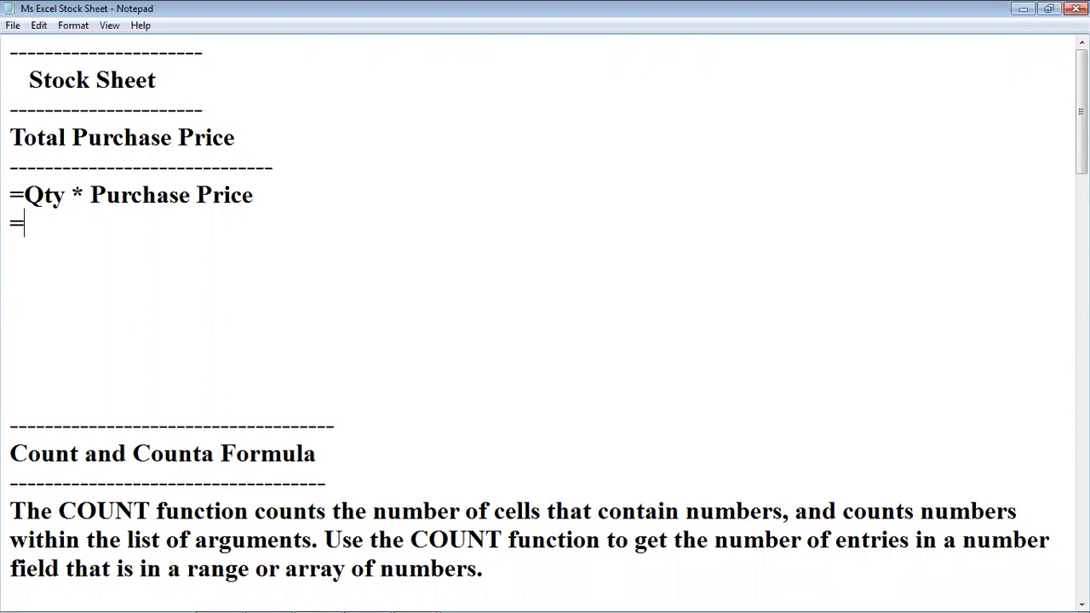
type("C5 *D")
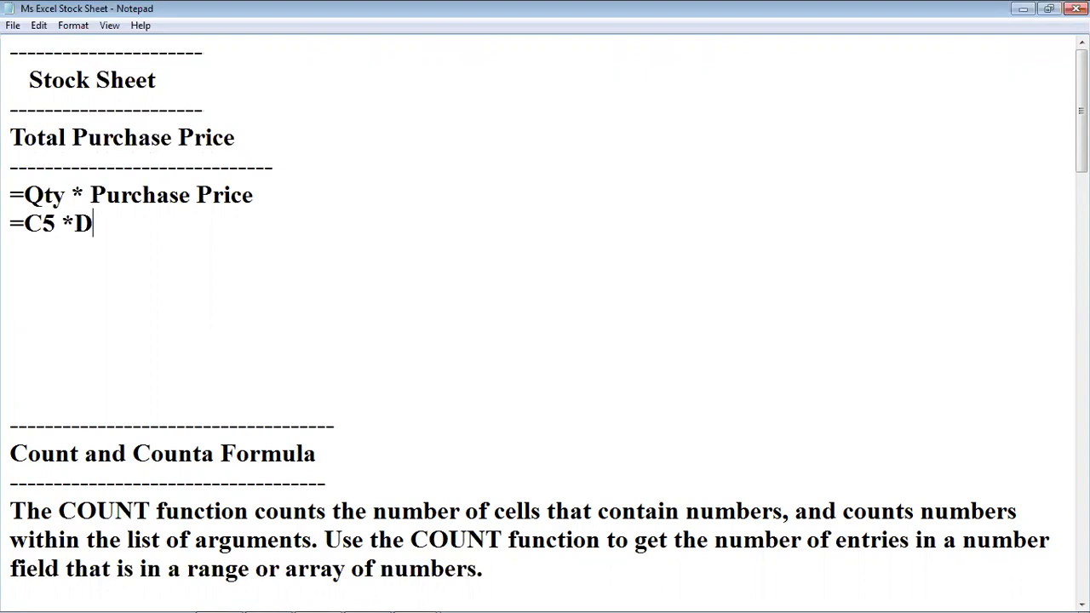
type("5")
key("Return")
Duplicate the whole Total Purchase Price block, with its dashed line and both formulas, below a blank line
key("Up")
key("Up")
key("Up")
key("Up")
key("shift+Down")
key("shift+Down")
key("shift+Down")
key("shift+Down")
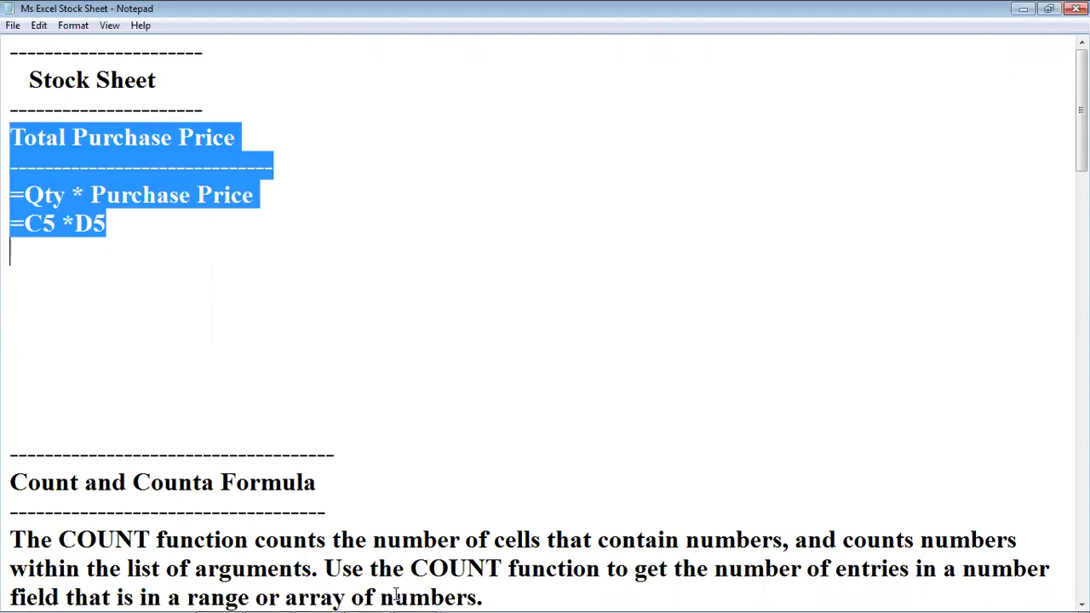
key("ctrl+c")
key("Down")
key("ctrl+v")
Change the heading of the copied block to "Total Sales Price"
key("Up")
key("Up")
key("Up")
key("Up")
key("Right")
key("Delete")
key("Delete")
key("Delete")
key("Delete")
key("Delete")
key("Delete")
key("Delete")
key("Delete")
type("Sales")
Change the worded formula in the Total Sales Price block to "=Qty * Sales Price"
key("Left")
key("Left")
key("shift+End")
key("Down")
key("Down")
key("Down")
key("Left")
key("Up")
key("shift+End")
key("ctrl+v")
key("Down")
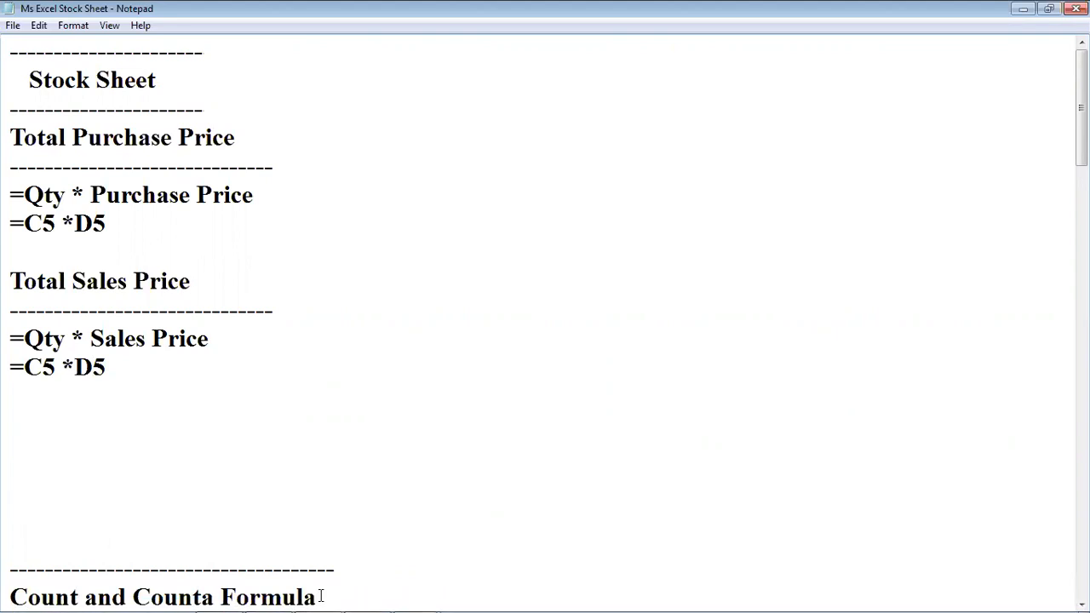
Check the formula in G5 of the stocks workbook in Excel, and correct the Total Sales Price cell formula in Notepad to "=C5 *F5"
left_click(364, 596)
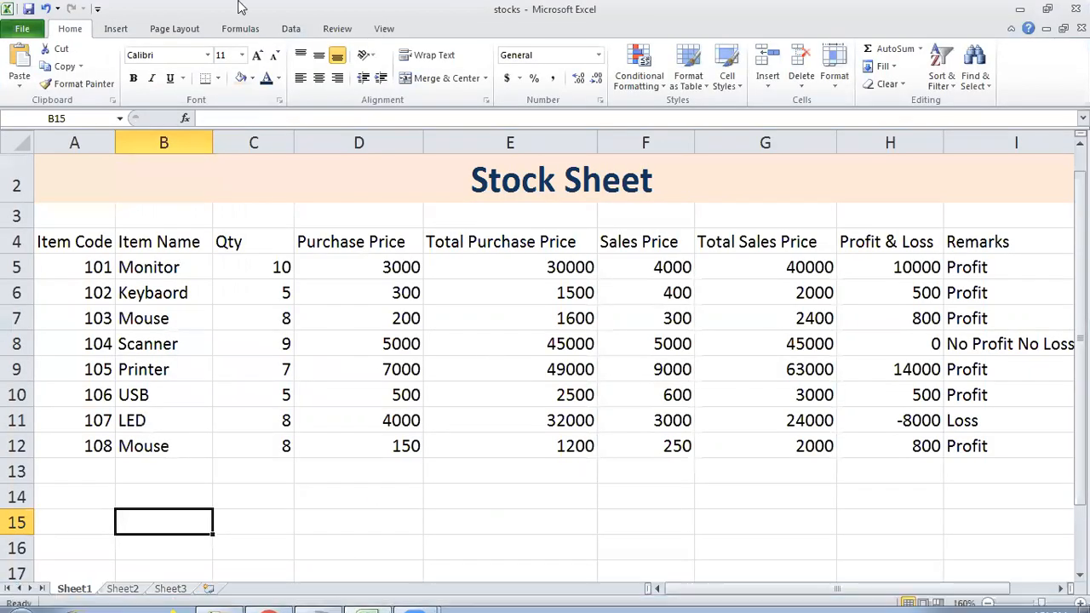
double_click(803, 269)
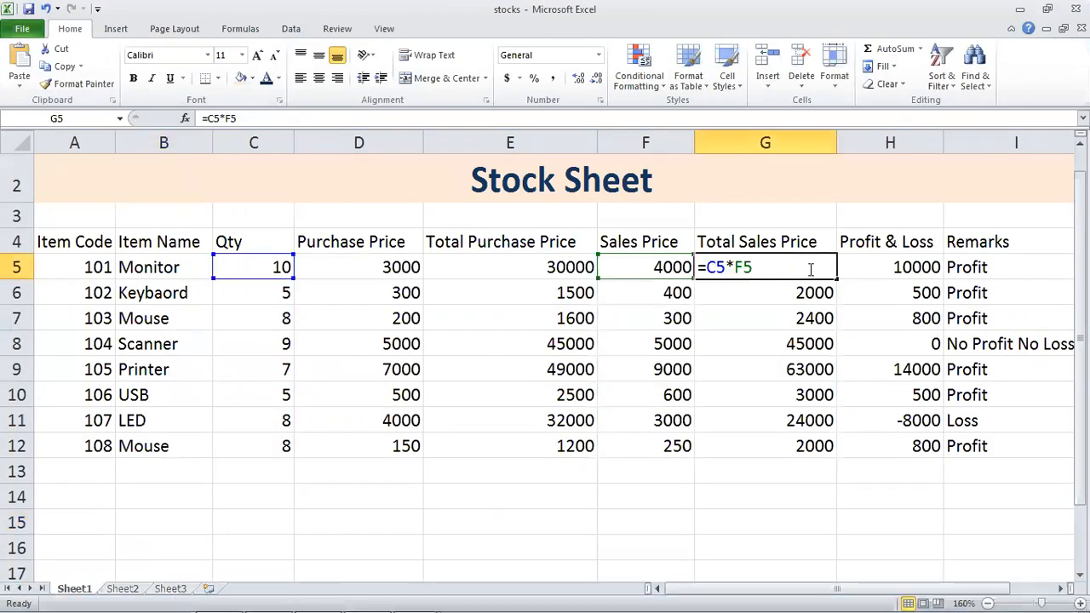
key("ctrl+Return")
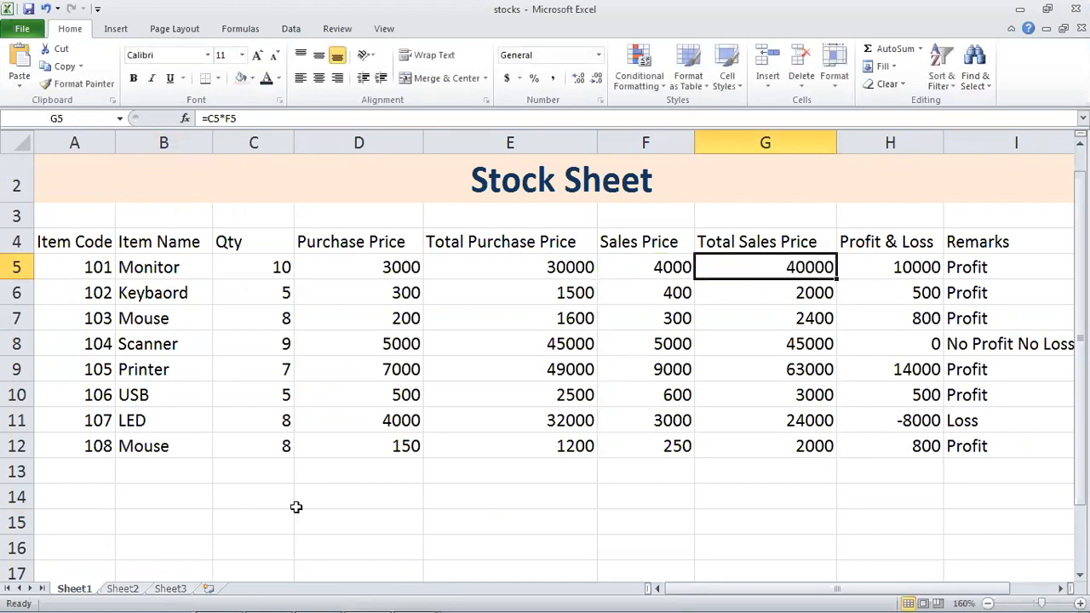
left_click(318, 595)
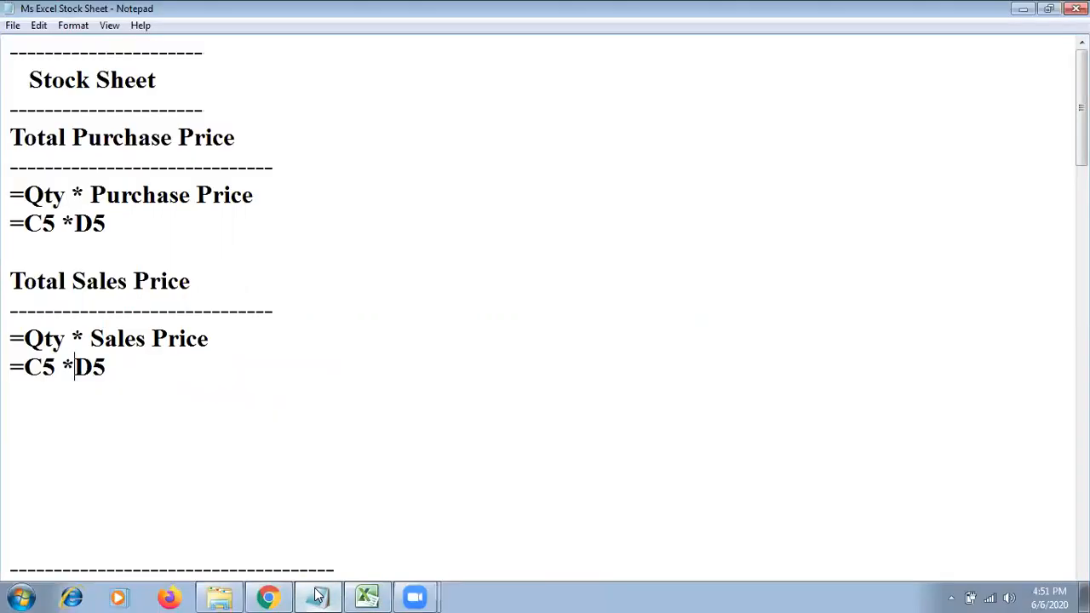
key("Delete")
type("F")
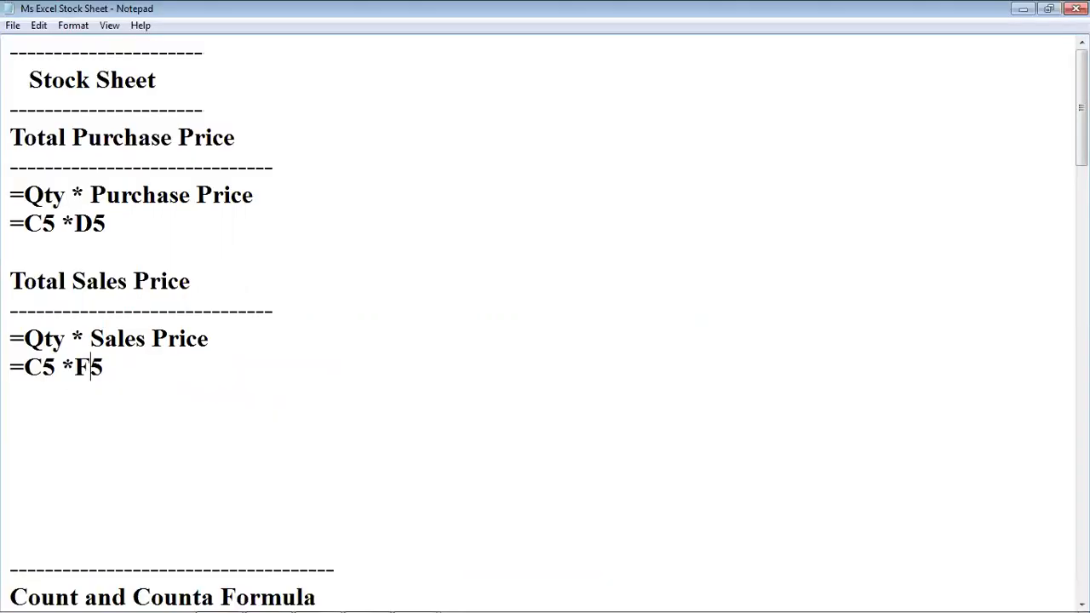
Save the text file and add the subheading "Profit & Loss" with a dashed line below the Total Sales Price block
key("alt+f")
key("s")
key("Return")
key("Return")
key("Return")
key("BackSpace")
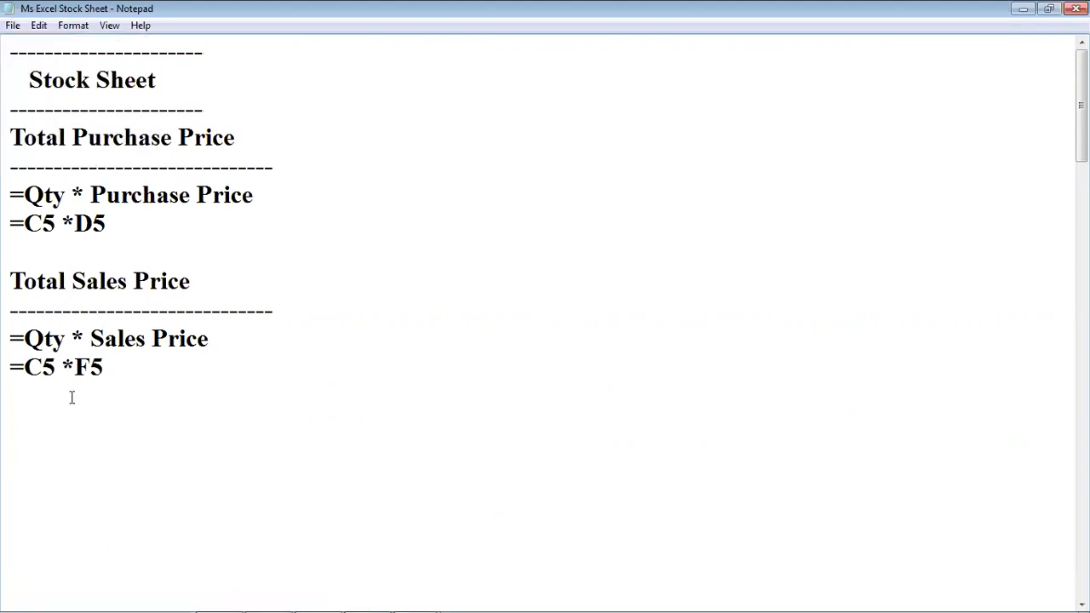
type("Profit & Loos")
key("BackSpace")
type("ss")
key("Return")
type("------------------")
key("Return")
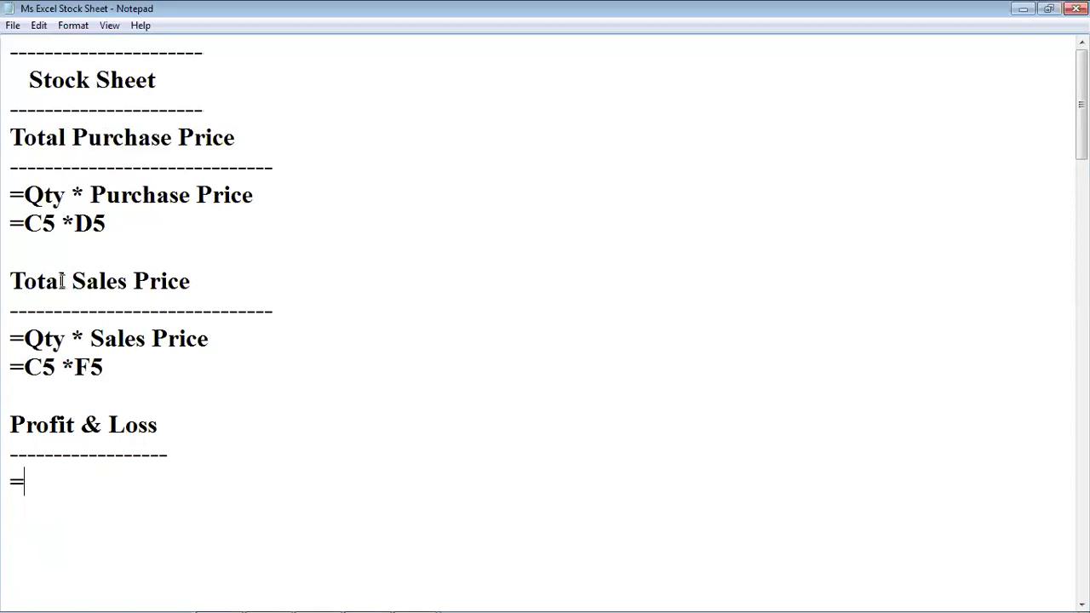
Write the worded formula "=Total Sales Price - Total Purchase Price" under Profit & Loss, reusing the existing subheading texts
left_click_drag(3, 286, 255, 285)
key("ctrl+c")
left_click(71, 489)
key("ctrl+v")
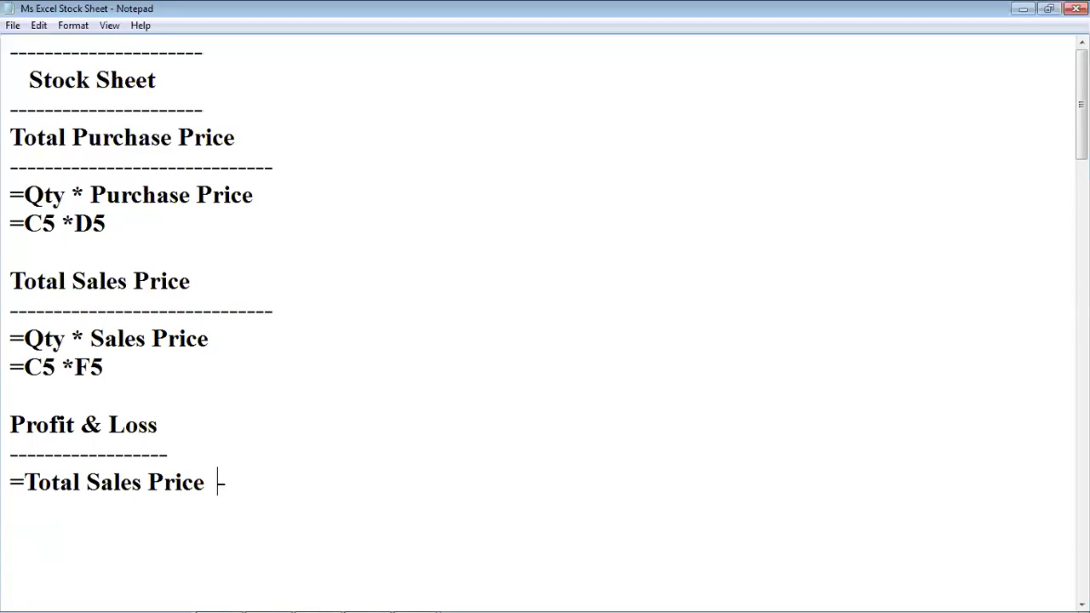
key("Delete")
key("Right")
left_click_drag(9, 137, 345, 138)
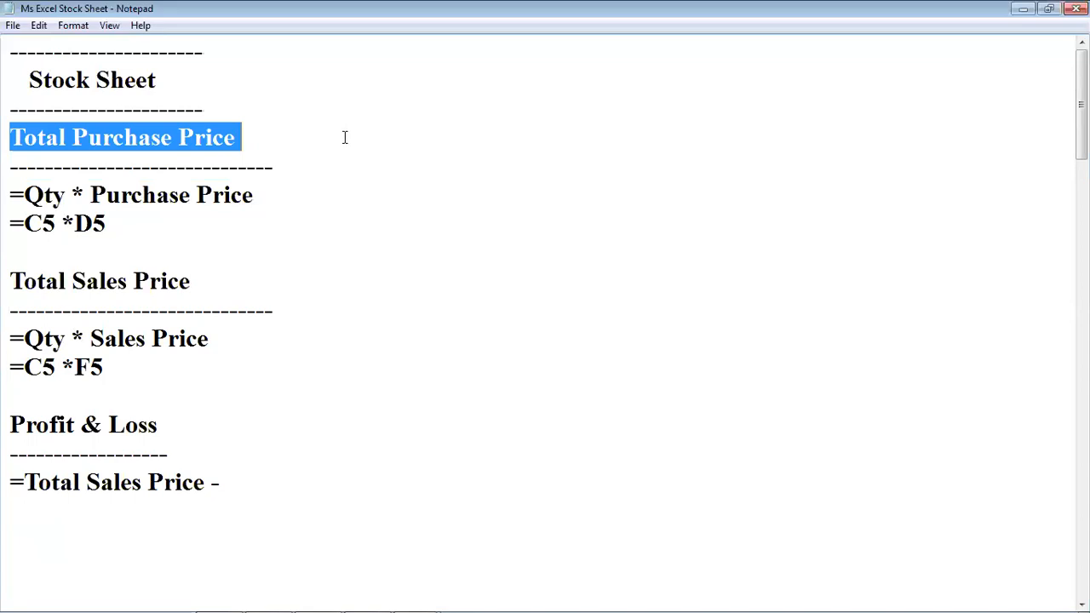
left_click(287, 486)
key("ctrl+v")
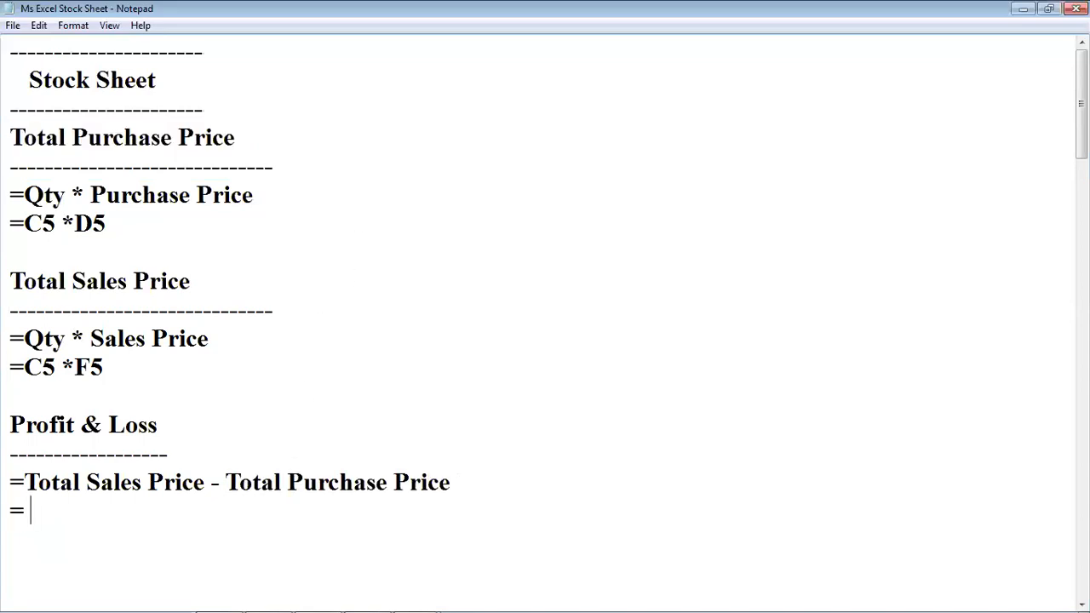
Check the formula in H5 of the Excel workbook, and write "= G5-E5" under the worded Profit & Loss formula in Notepad
left_click(367, 598)
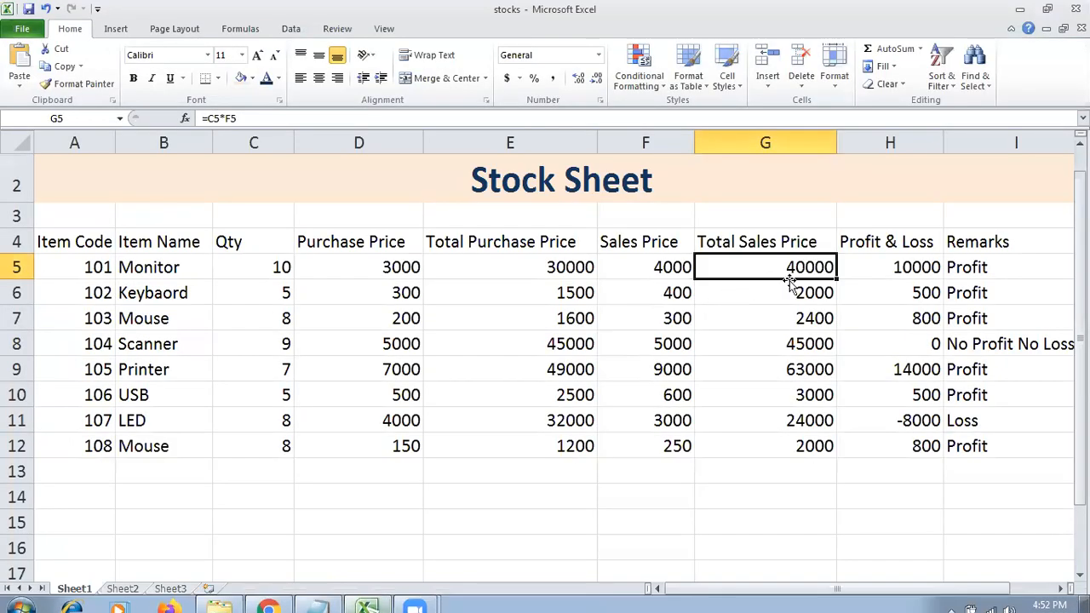
double_click(851, 268)
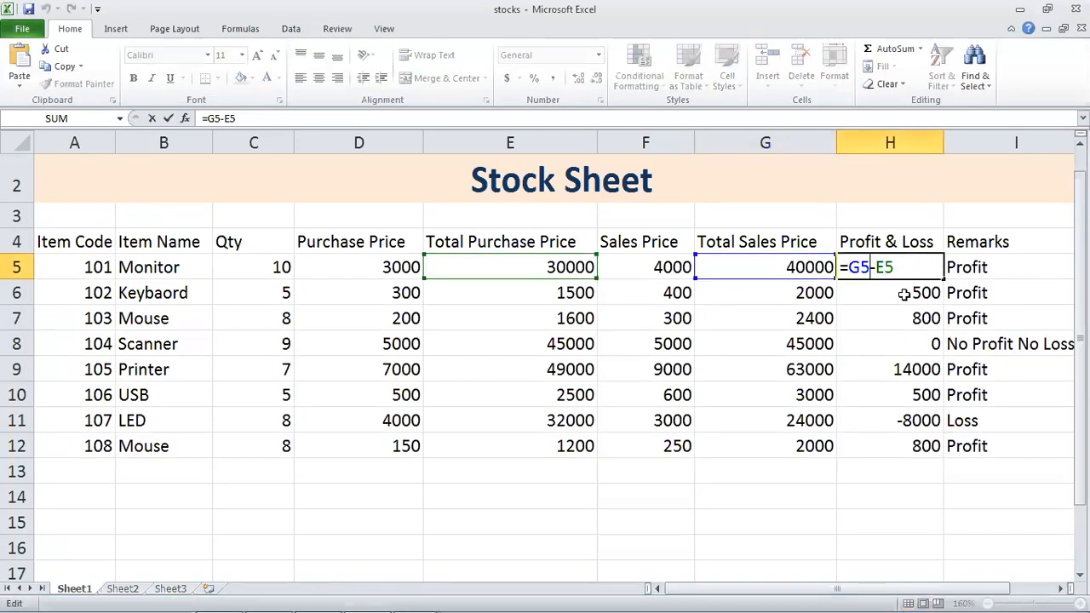
key("Return")
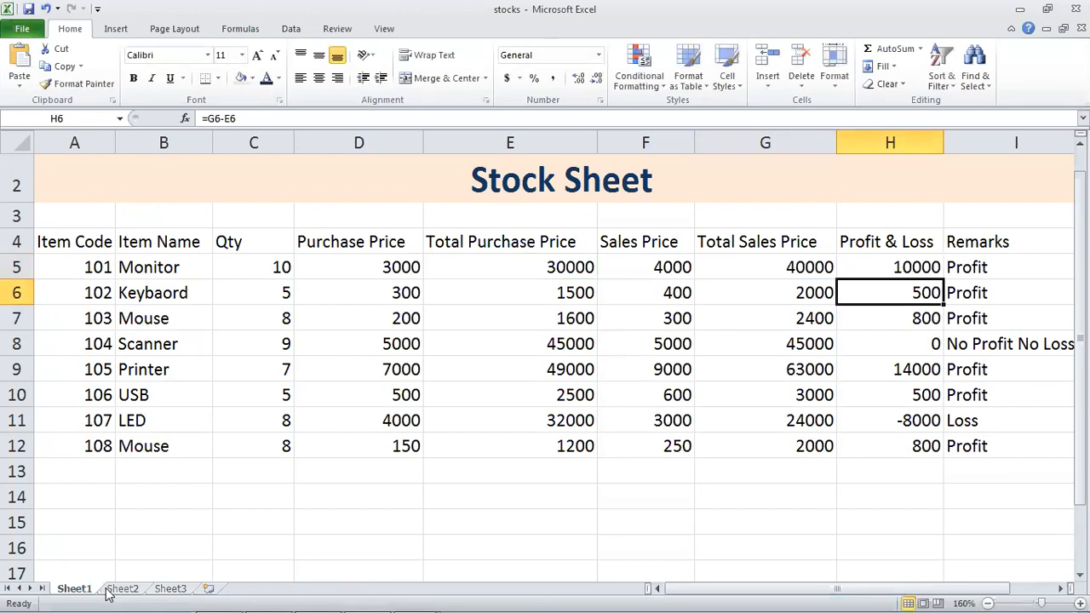
left_click(308, 596)
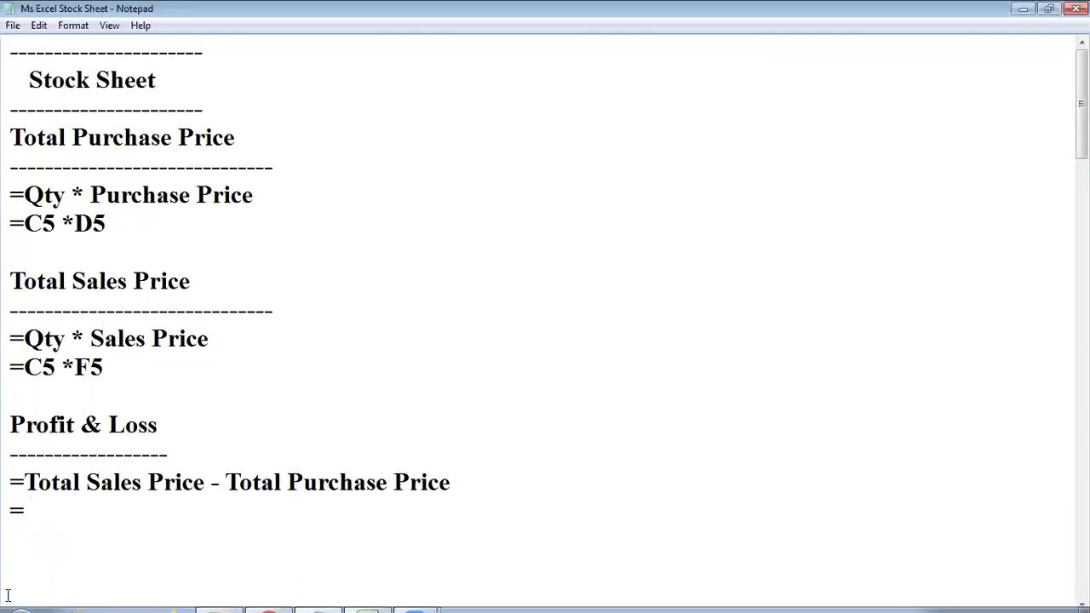
type("G5-E5")
Add the subheading "Remarks" with a dashed line beneath it, below the Profit & Loss block
key("Return")
type("Remarks")
key("Return")
type("----------------")
key("Return")
key("Return")
key("Return")
key("Up")
key("Up")
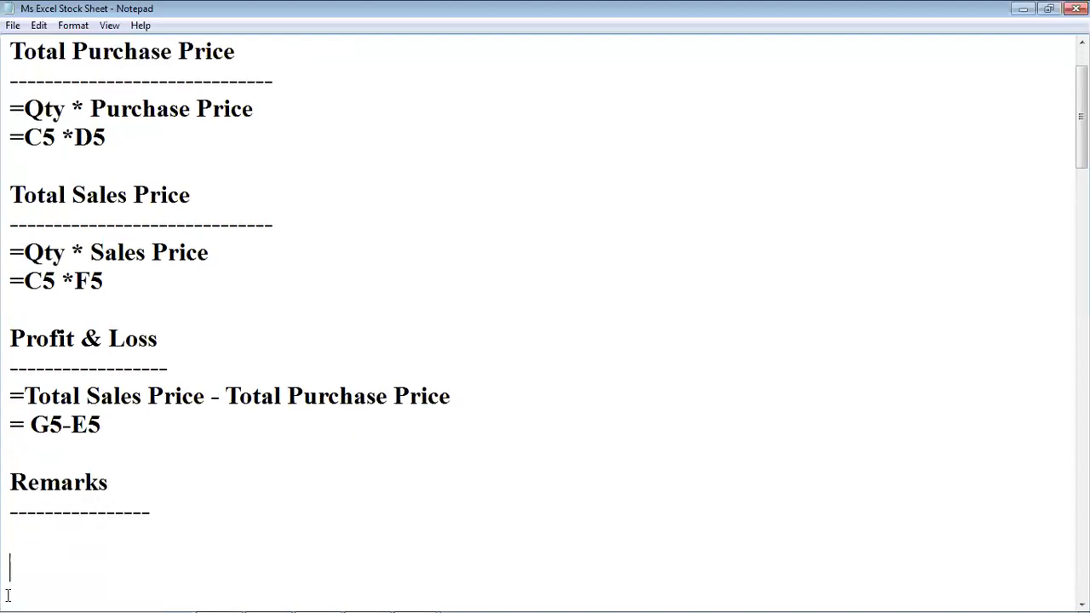
Copy the nested IF formula from I5 in the Excel workbook and place it under the Remarks subheading in Notepad
type("=IF(")
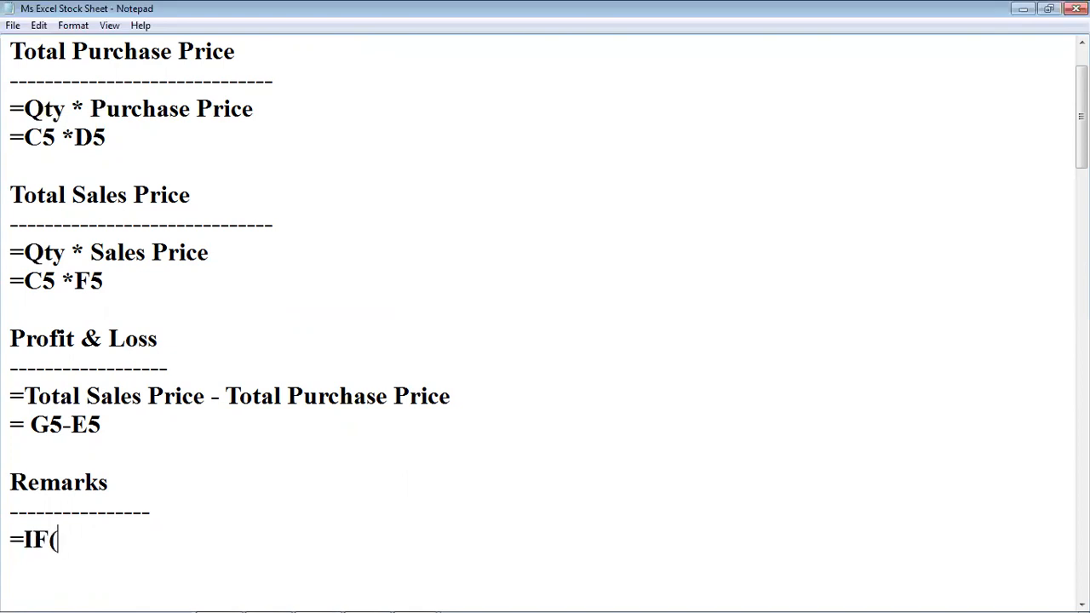
left_click(366, 603)
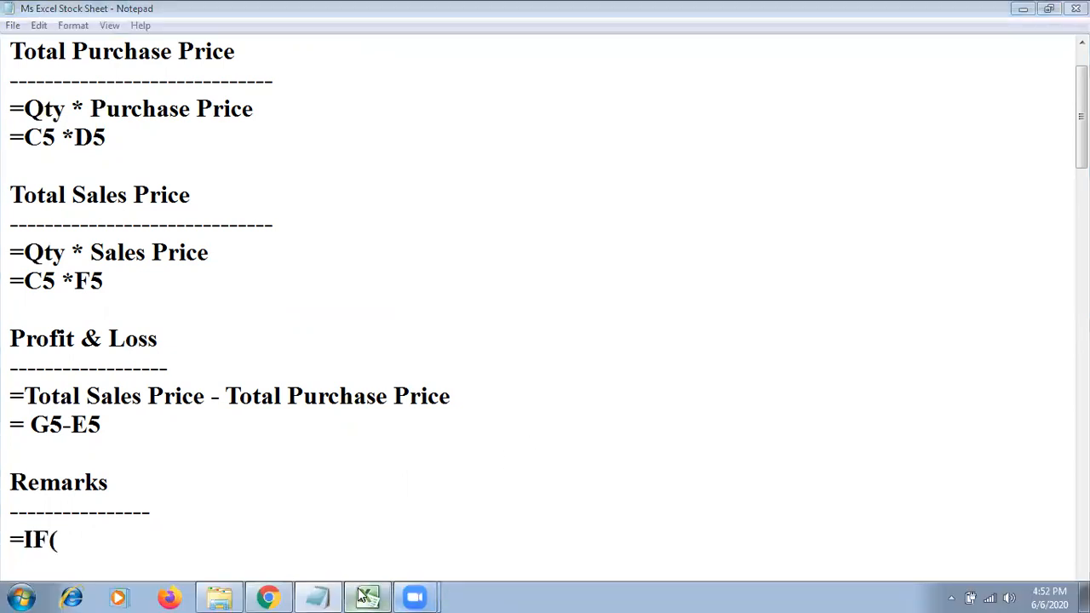
double_click(966, 267)
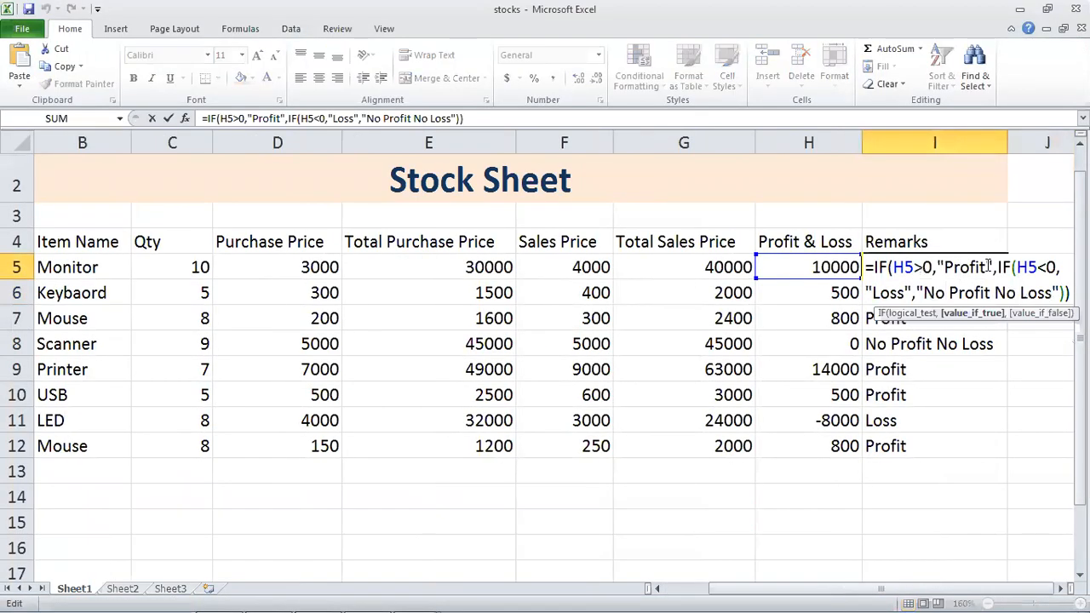
left_click(476, 117)
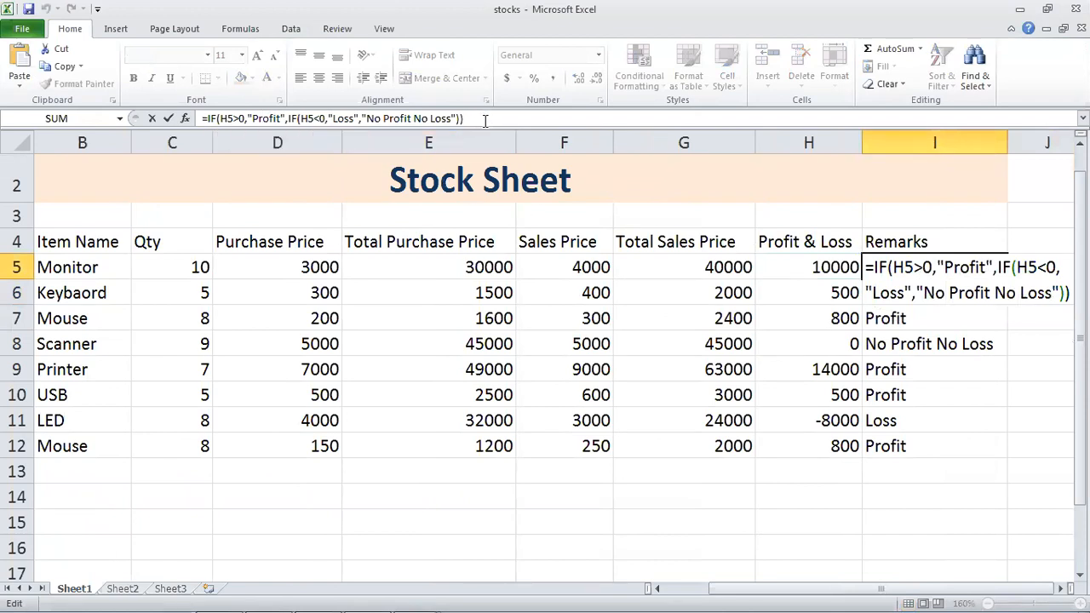
key("shift+Home")
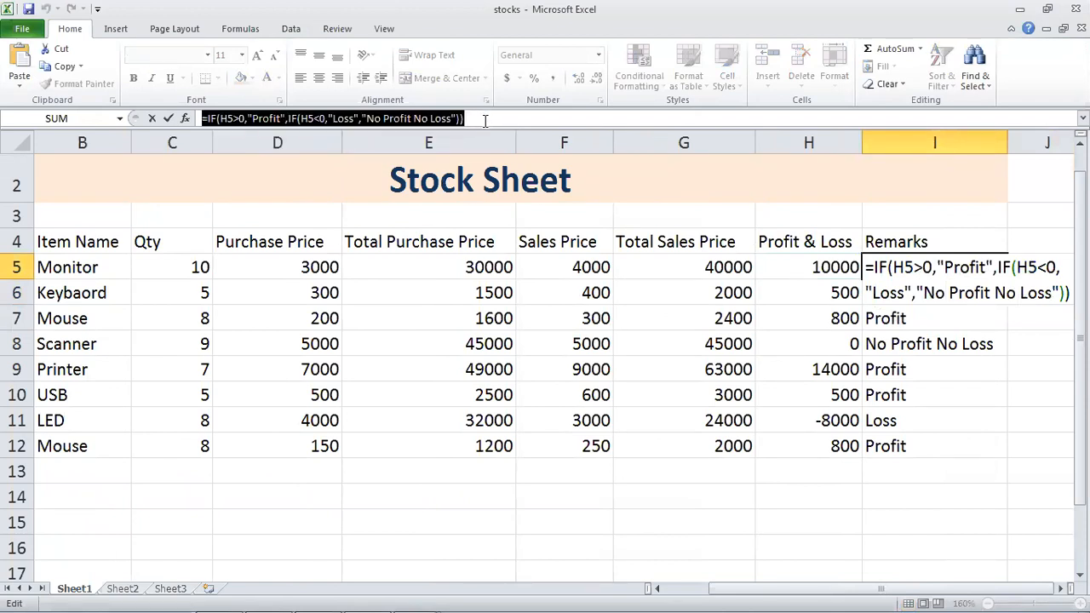
key("Return")
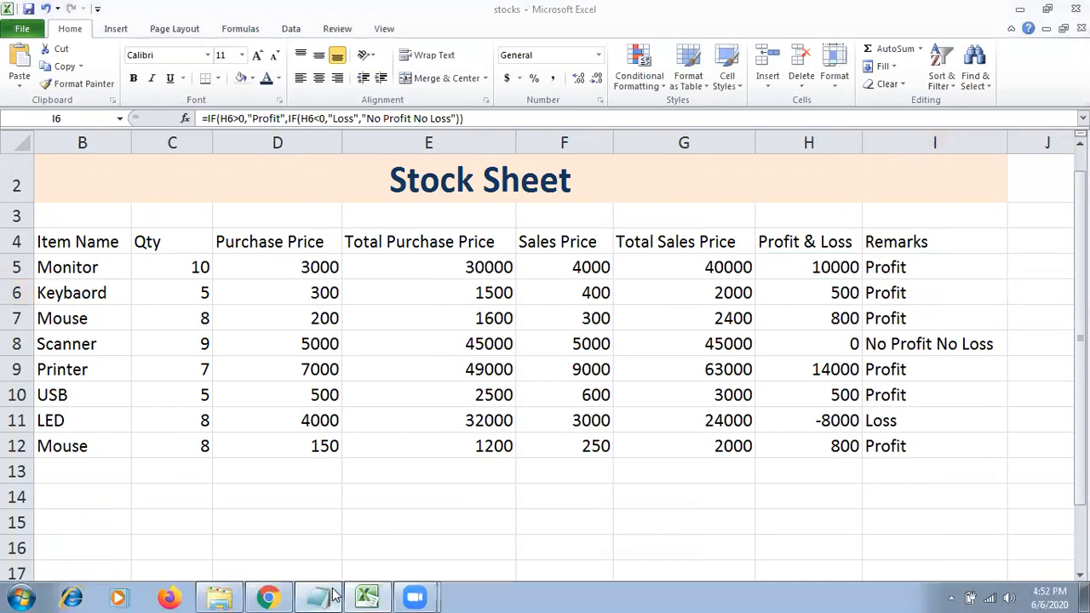
left_click(319, 598)
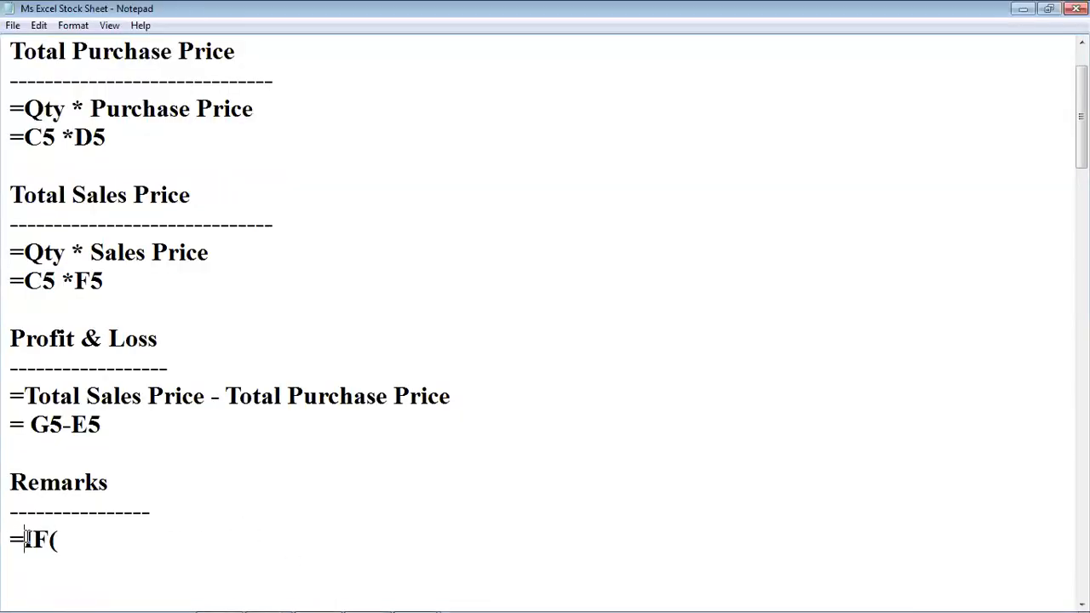
left_click_drag(7, 539, 153, 540)
key("ctrl+v")
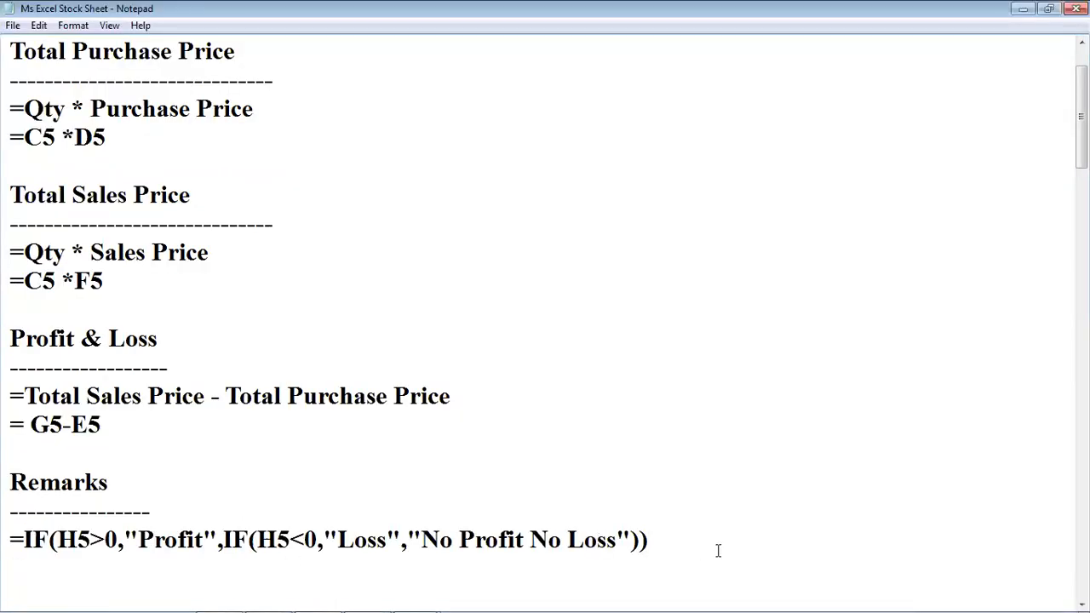
Remove the extra blank lines between the Remarks formula and the Count and Counta Formula section
scroll(515, 438, "up", 1)
scroll(515, 438, "down", 1)
scroll(515, 438, "up", 1)
scroll(538, 486, "down", 3)
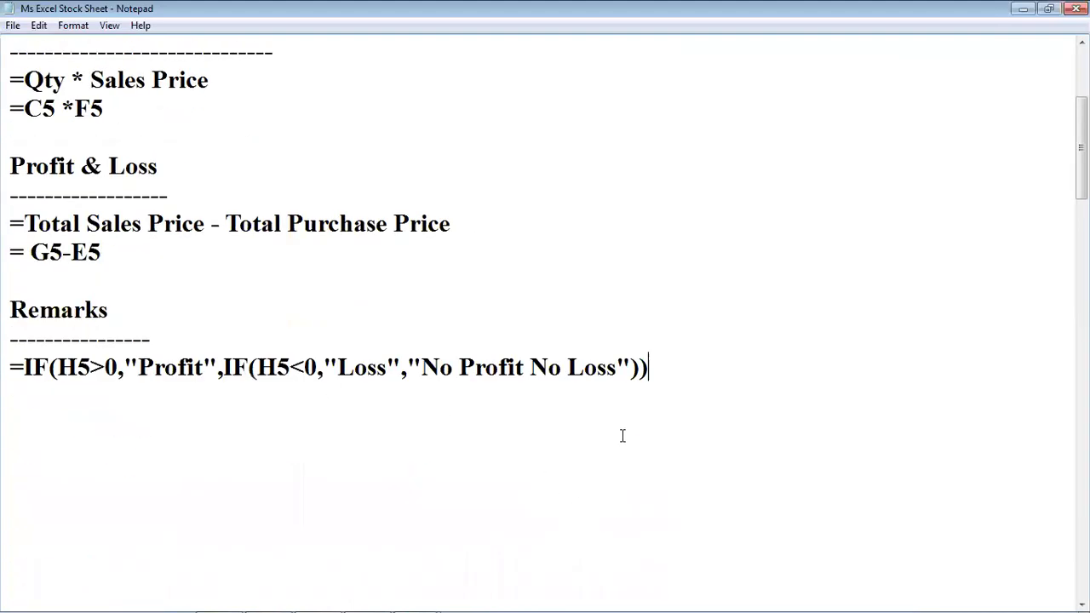
key("Delete")
key("Delete")
key("Delete")
key("Delete")
key("Delete")
key("Delete")
key("Delete")
key("Delete")
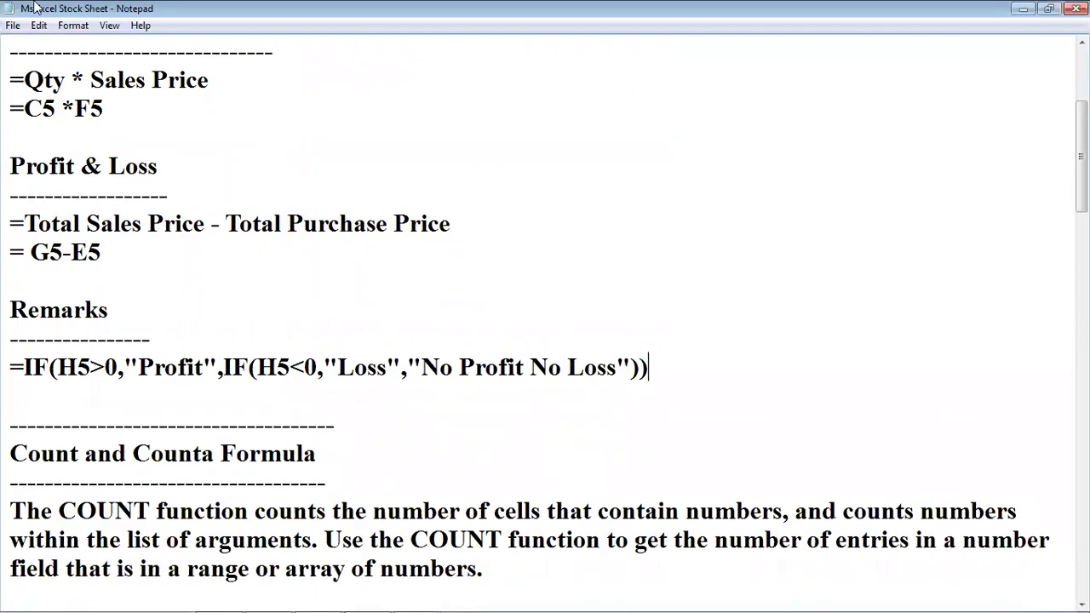
Look through the Count and Counta, Countif and Sumif Formula notes further down the document
scroll(17, 511, "down", 1)
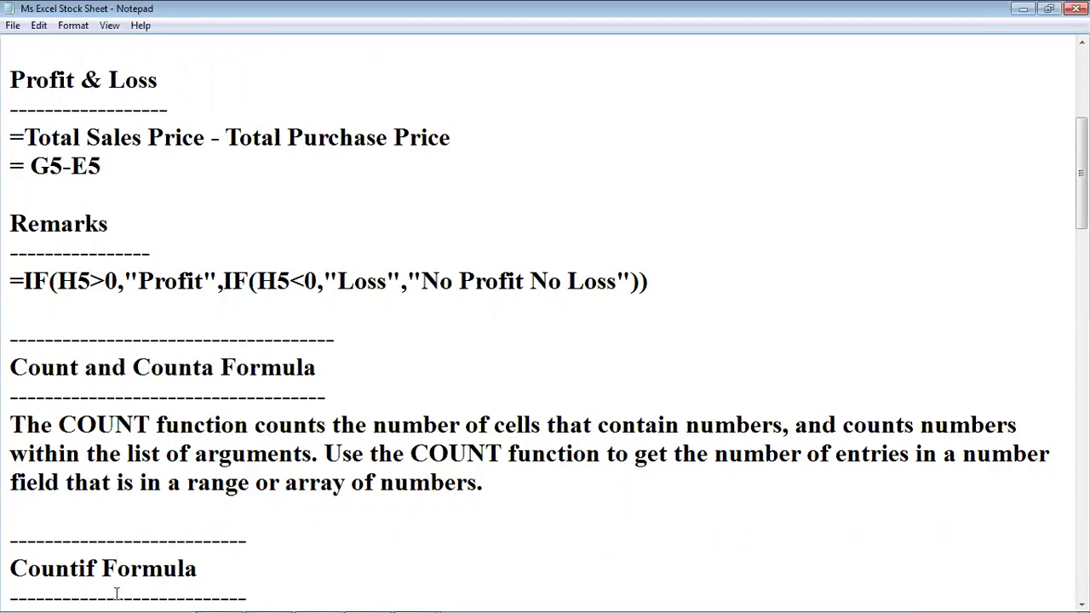
scroll(119, 570, "down", 2)
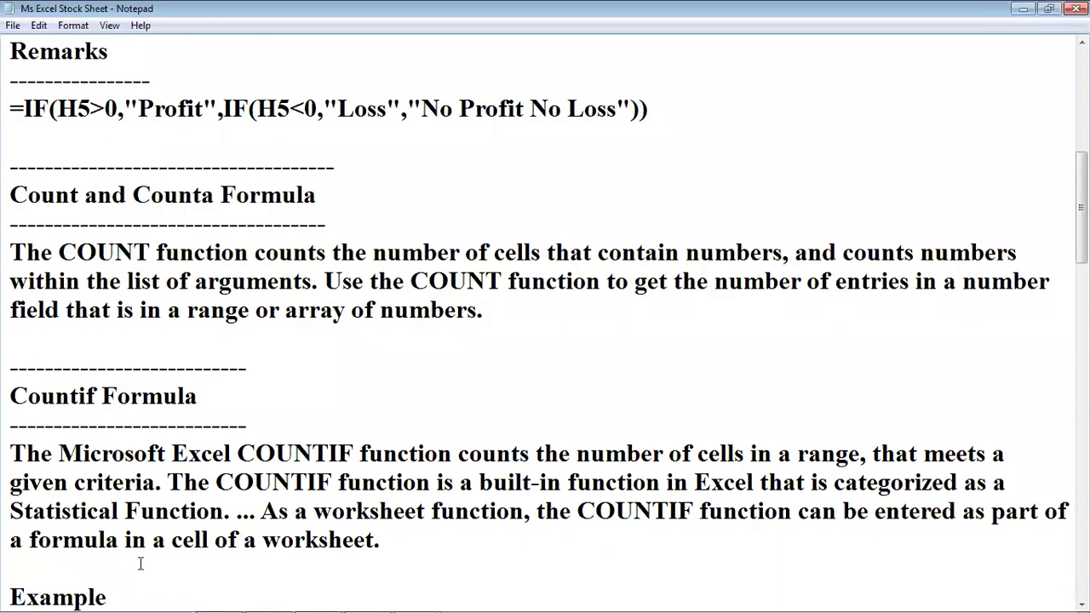
scroll(141, 563, "down", 2)
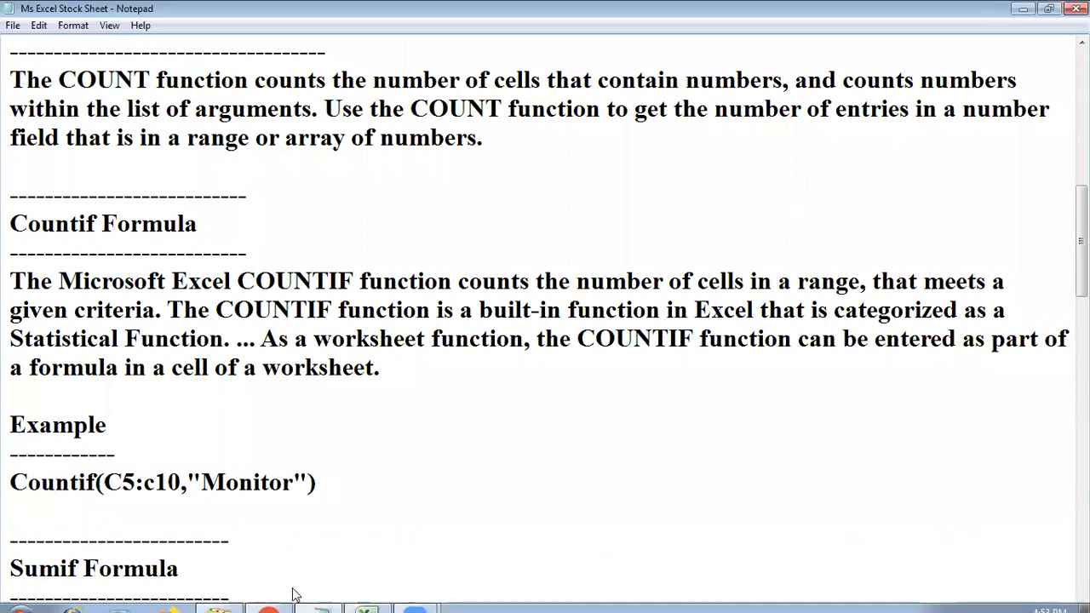
Switch to the stocks workbook in Excel and look over the stock table, finishing on the first item code in A5
left_click(320, 596)
left_click(360, 394)
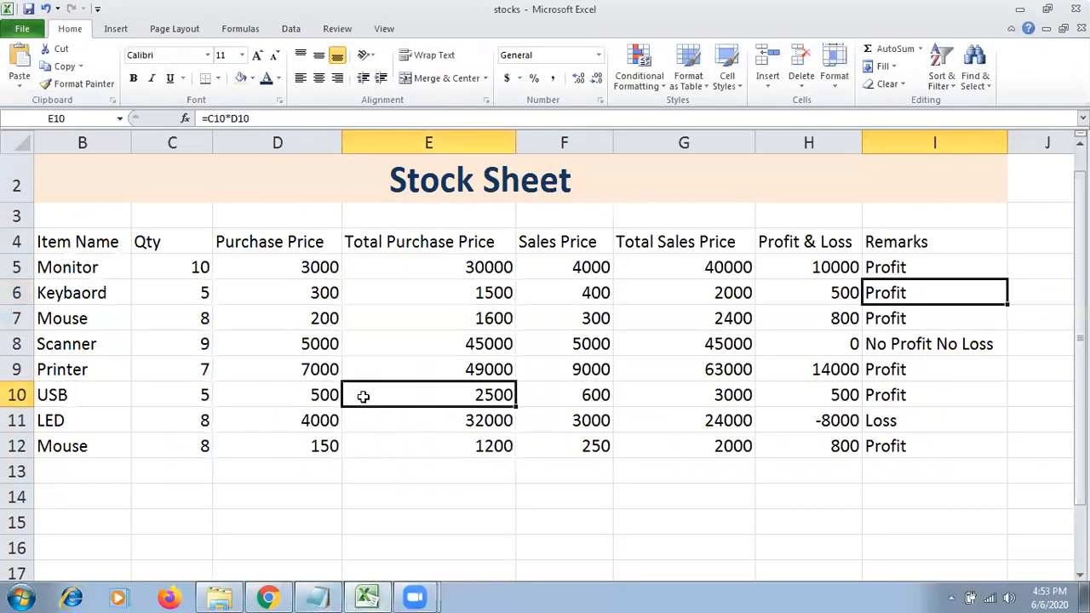
key("Left")
key("Left")
key("Left")
key("Left")
key("Down")
key("Down")
key("Down")
key("Down")
key("Down")
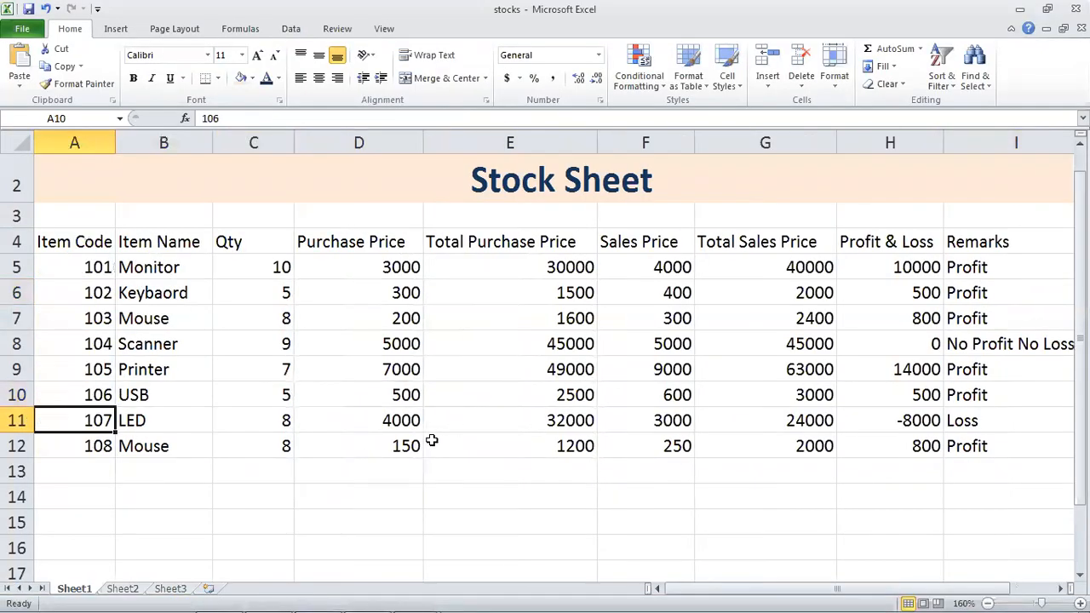
key("Right")
key("Right")
key("Right")
key("Up")
key("Up")
key("Up")
key("Up")
key("Up")
key("Up")
key("Up")
key("Up")
key("Up")
key("Left")
key("Left")
key("Left")
key("Up")
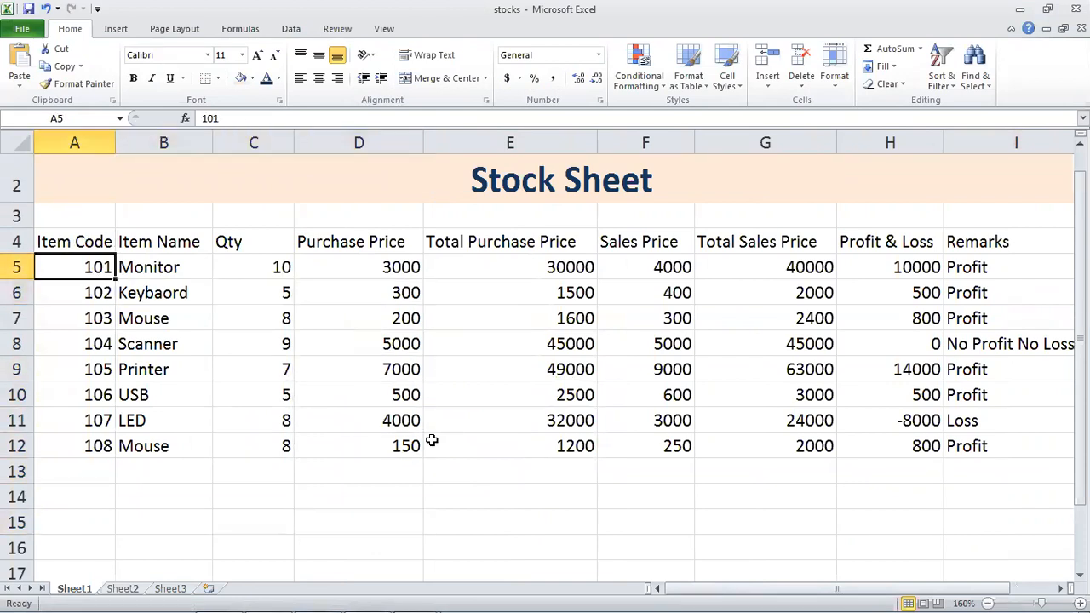
Examine the item code, item name and quantity data in A5:C12, from the first item code to the last
key("shift+Right")
key("shift+Right")
key("shift+Down")
key("shift+Down")
key("shift+Down")
key("shift+Down")
key("shift+Down")
key("shift+Down")
key("shift+Down")
key("shift+Down")
key("shift+Up")
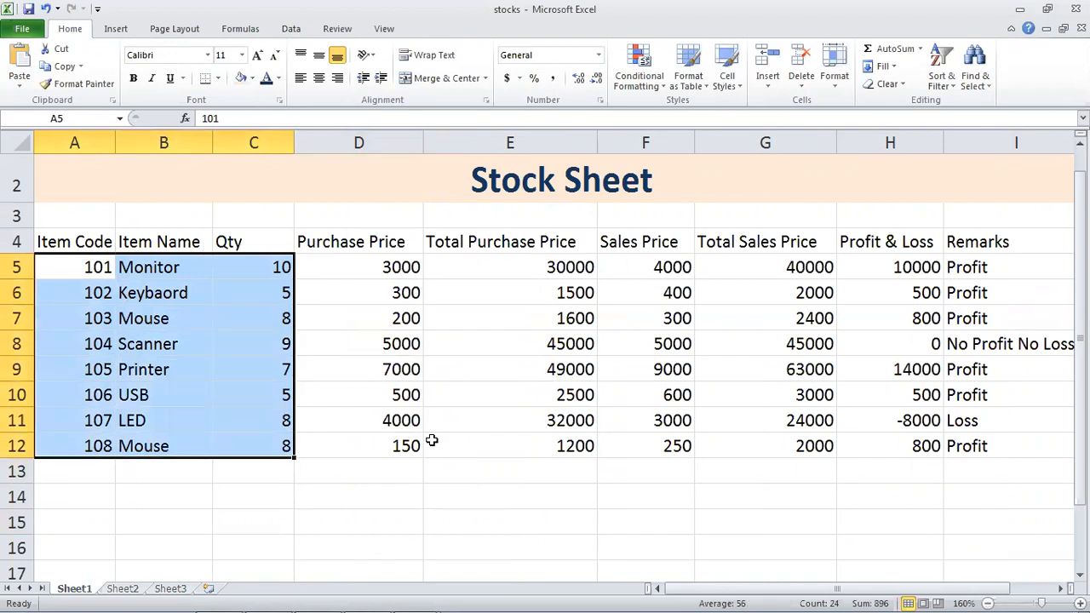
left_click(196, 388)
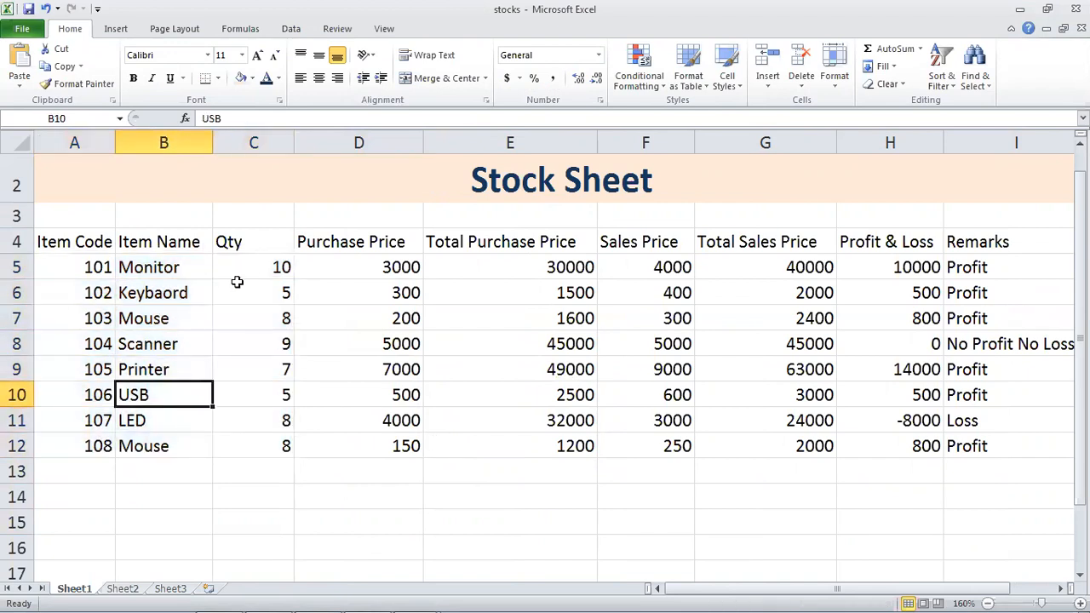
left_click(52, 263)
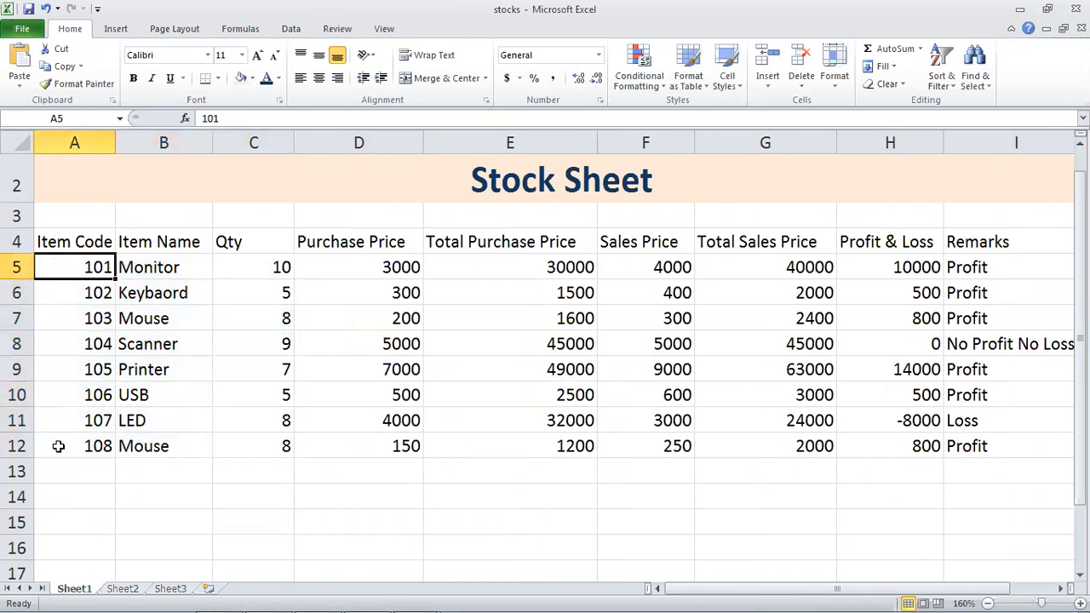
left_click(56, 445)
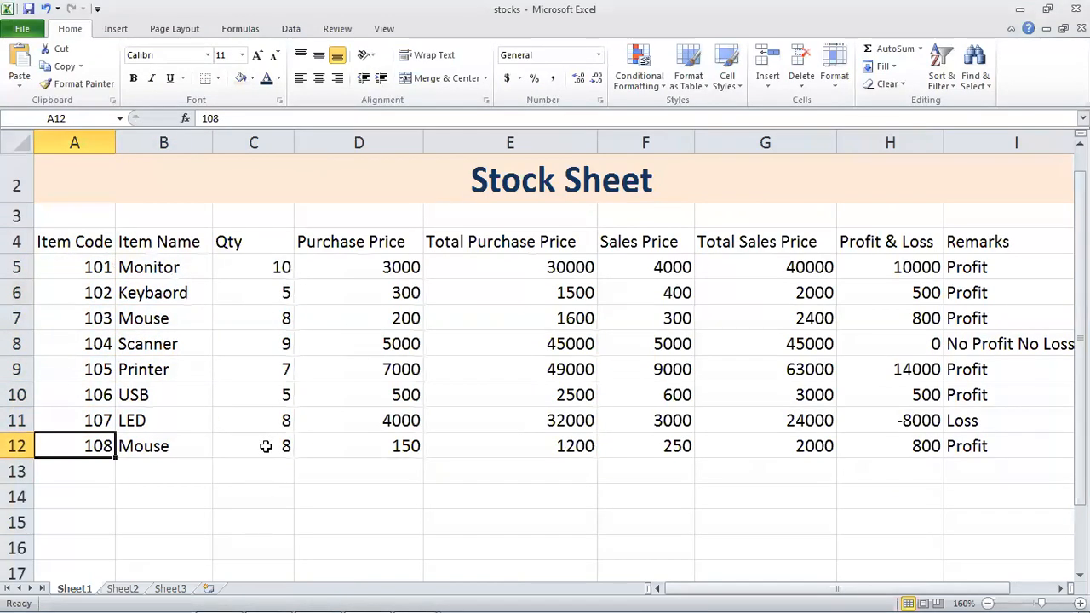
Count the numeric cells of A5:C12 with the COUNT function in C14 and review the entered formula
left_click(262, 503)
key("Left")
key("Left")
key("Right")
key("Right")
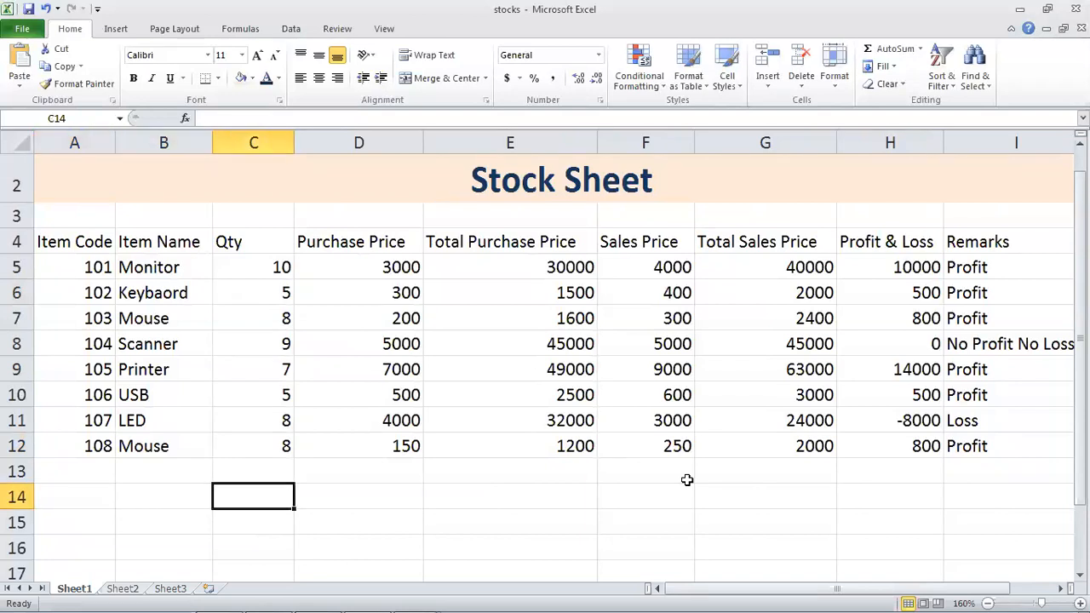
type("=COUNT")
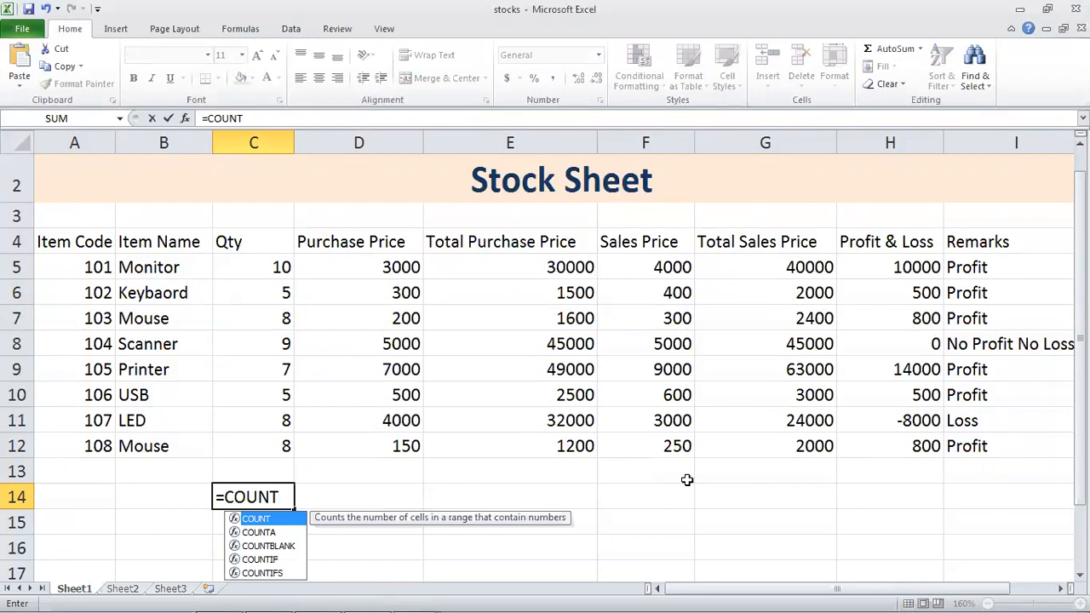
type("(")
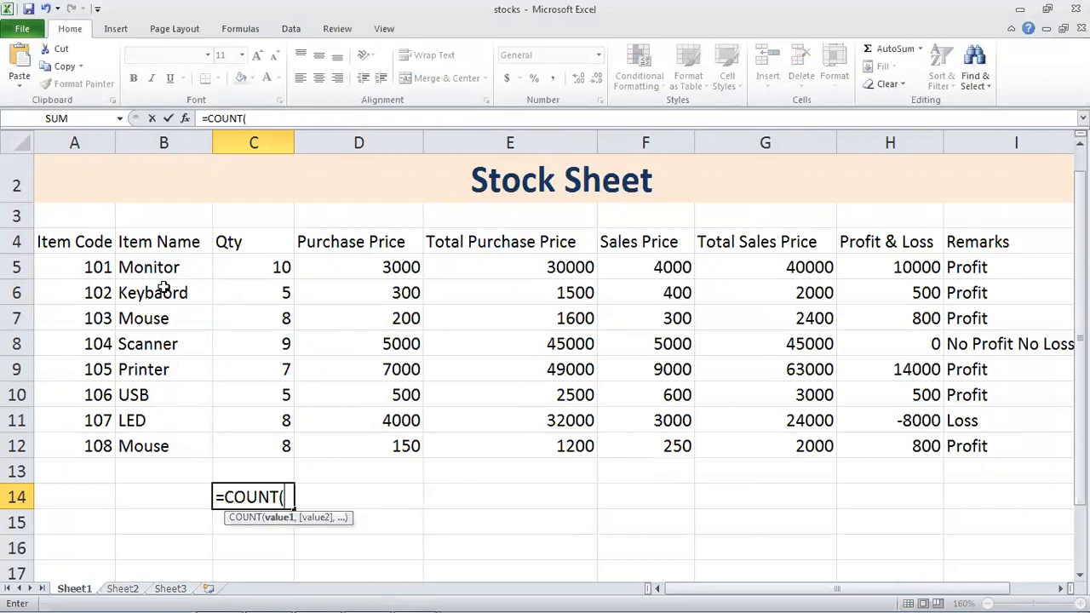
left_click_drag(53, 264, 277, 445)
type(")")
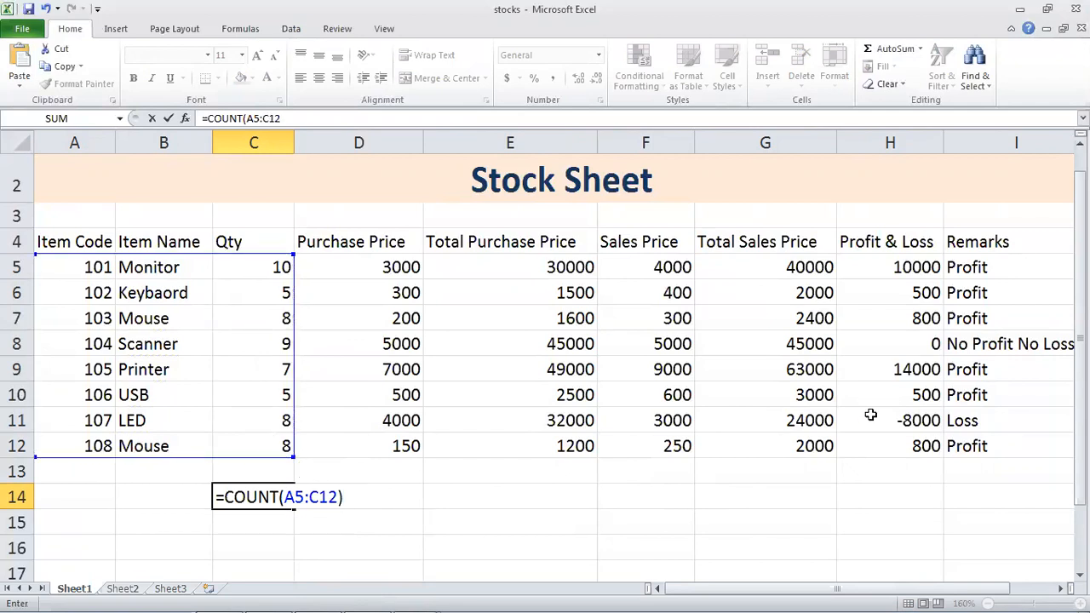
key("Return")
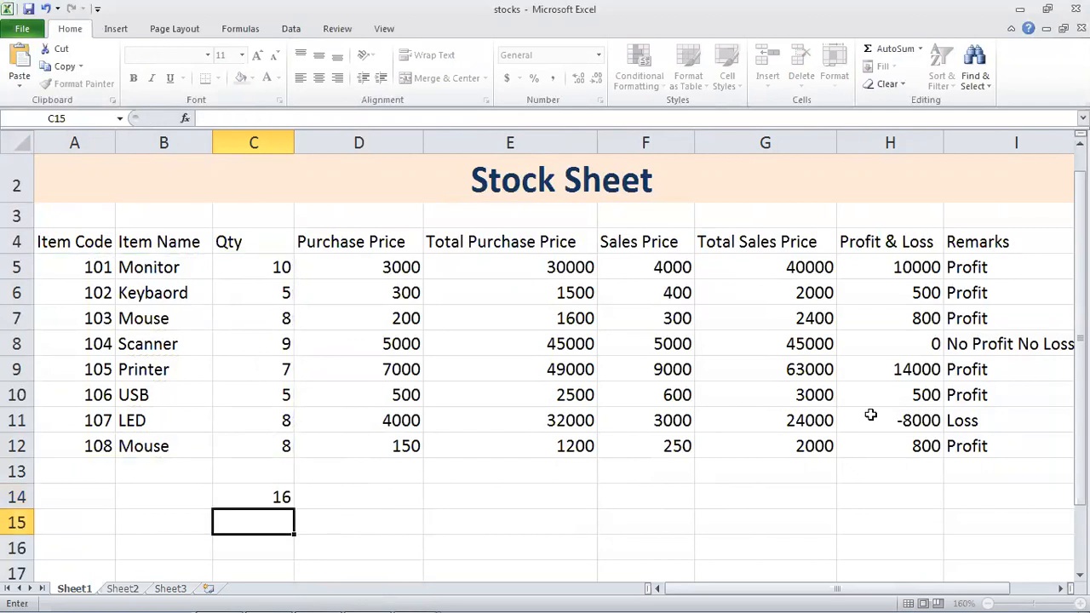
key("Up")
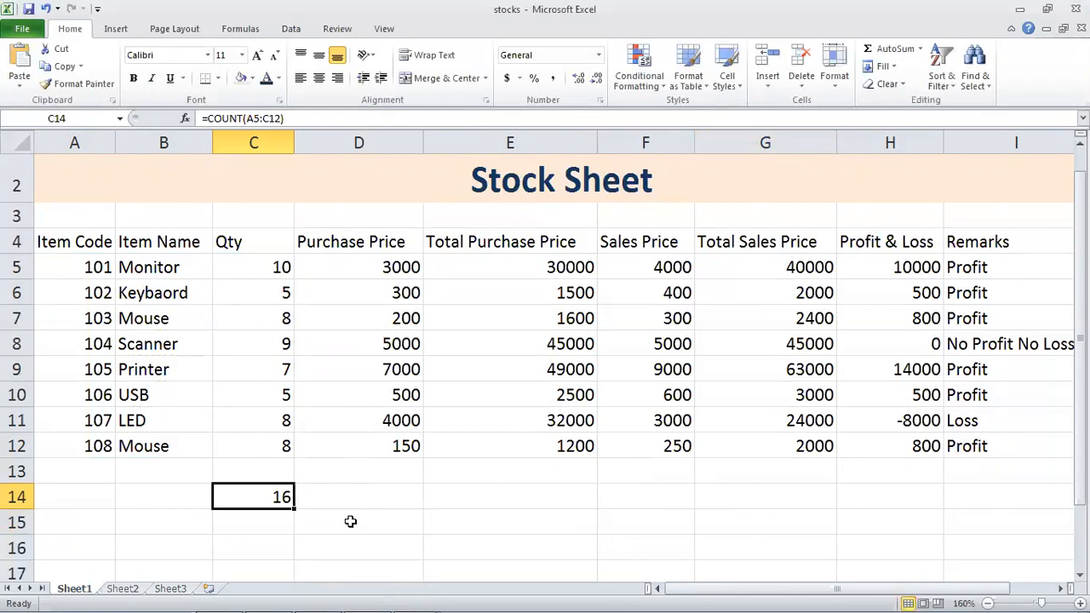
double_click(283, 499)
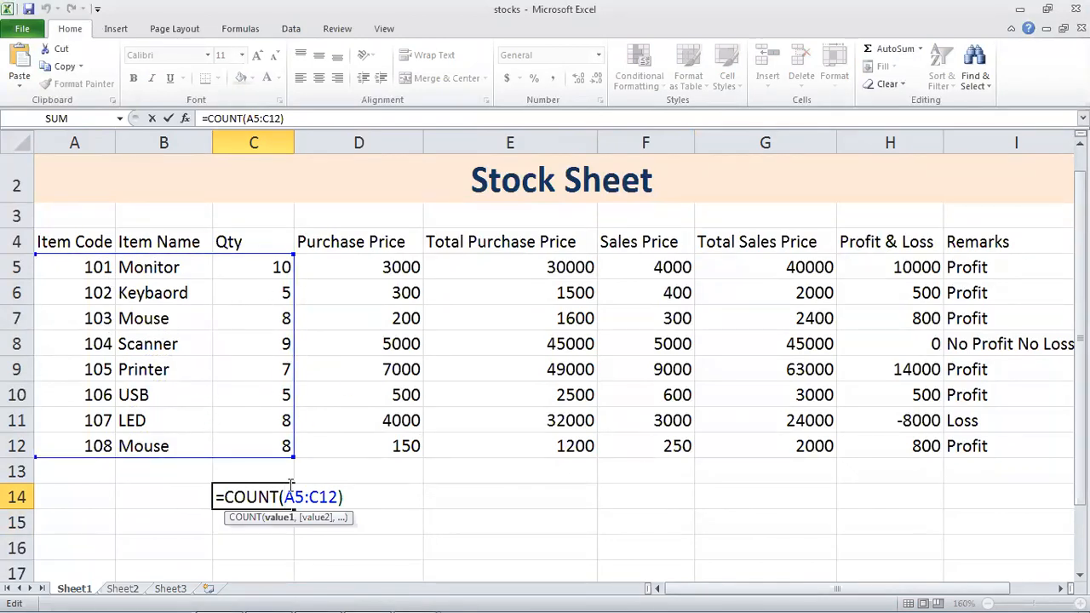
key("Return")
key("Up")
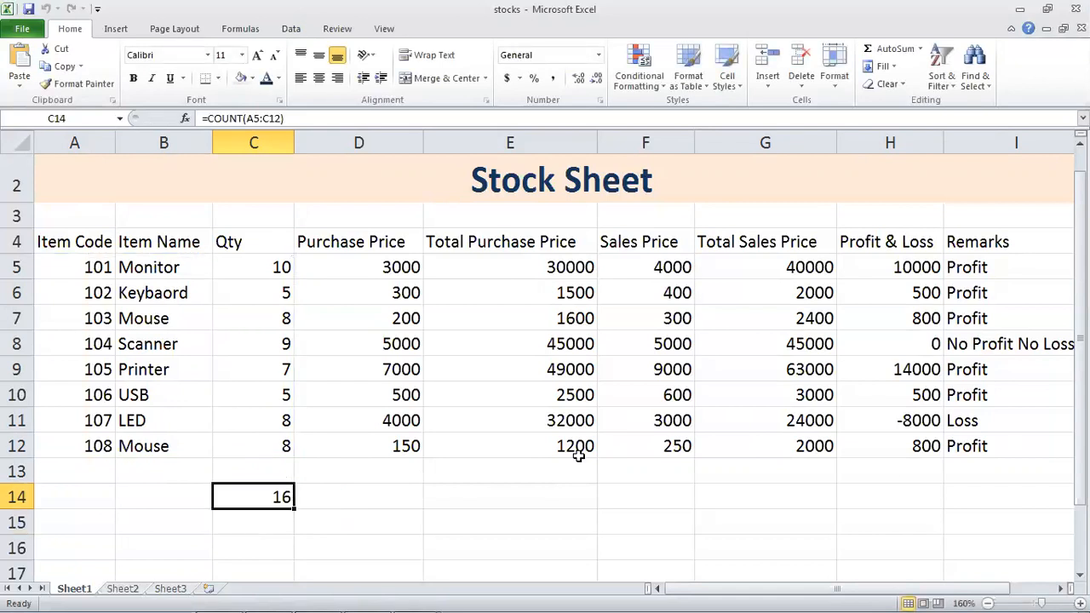
Count the non-empty cells of A5:C12 in B14 with the formula =COUNTA(A5:C12)
key("Left")
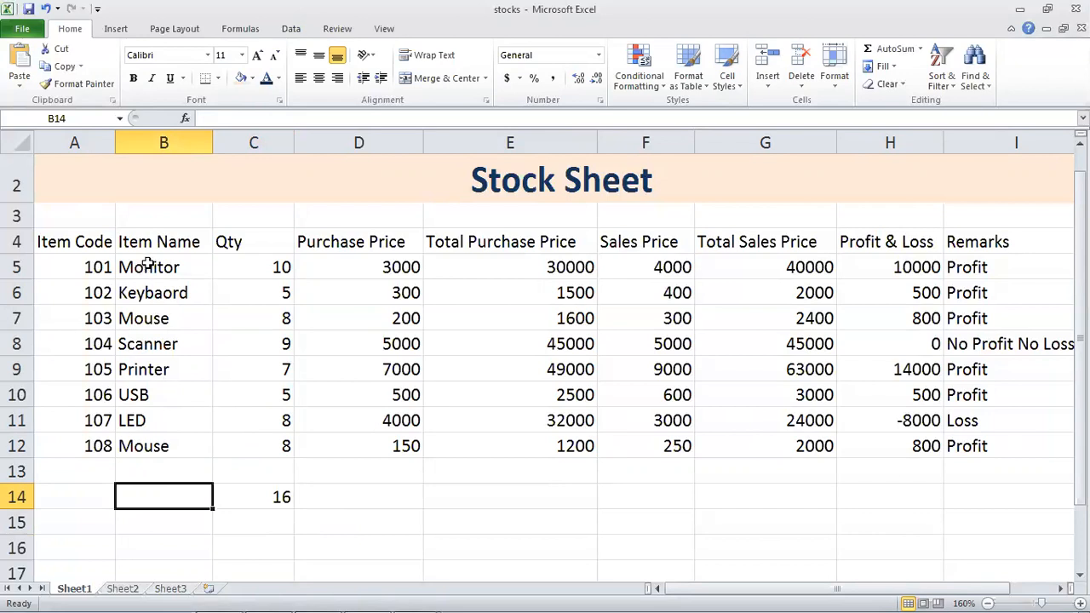
type("=COUNT")
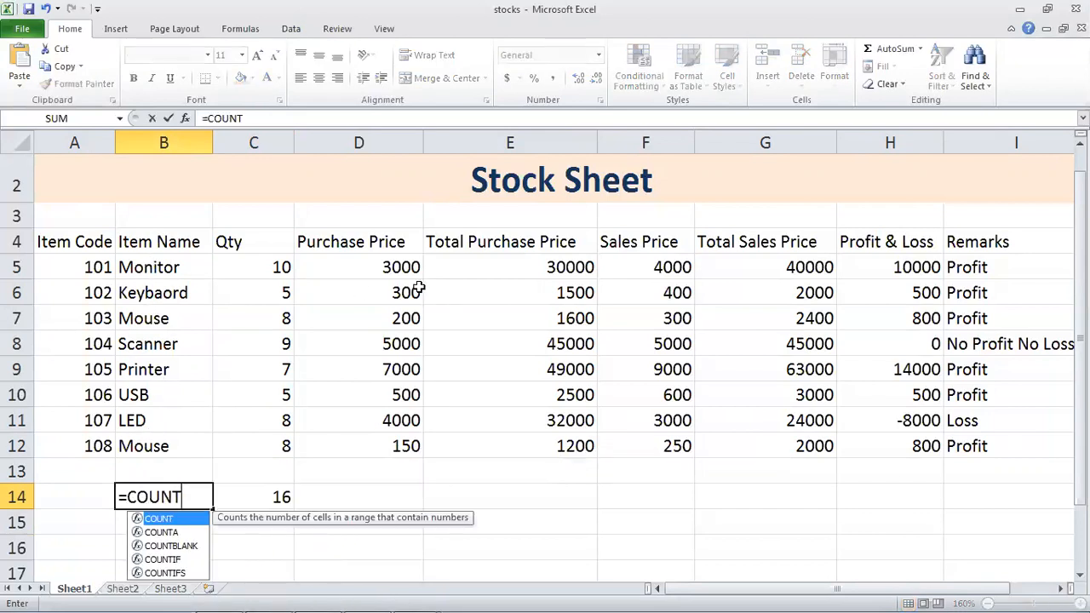
type("A")
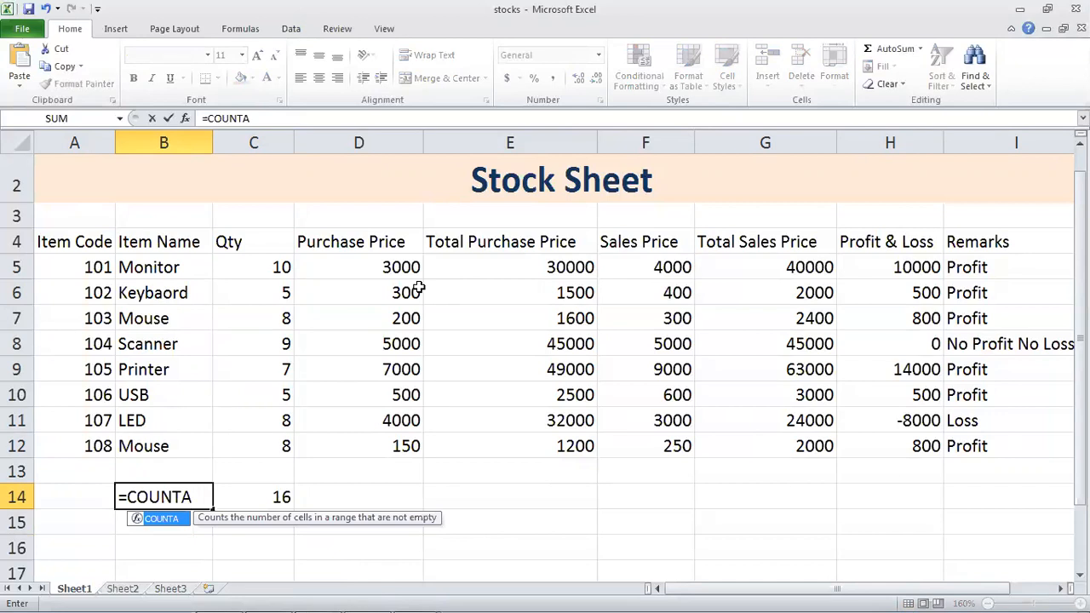
type("(")
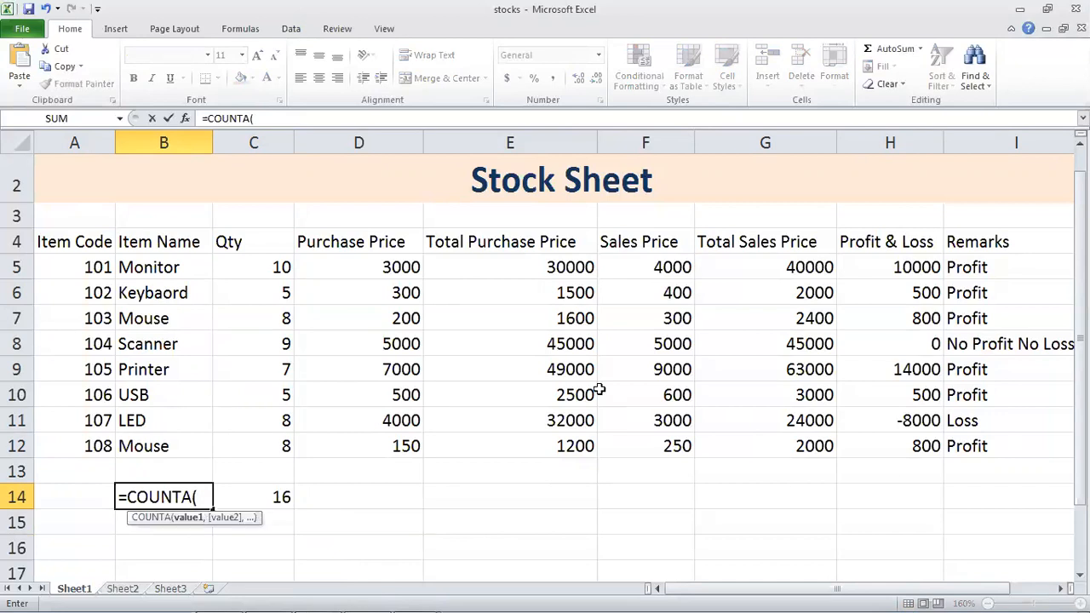
left_click_drag(92, 261, 294, 444)
type(")")
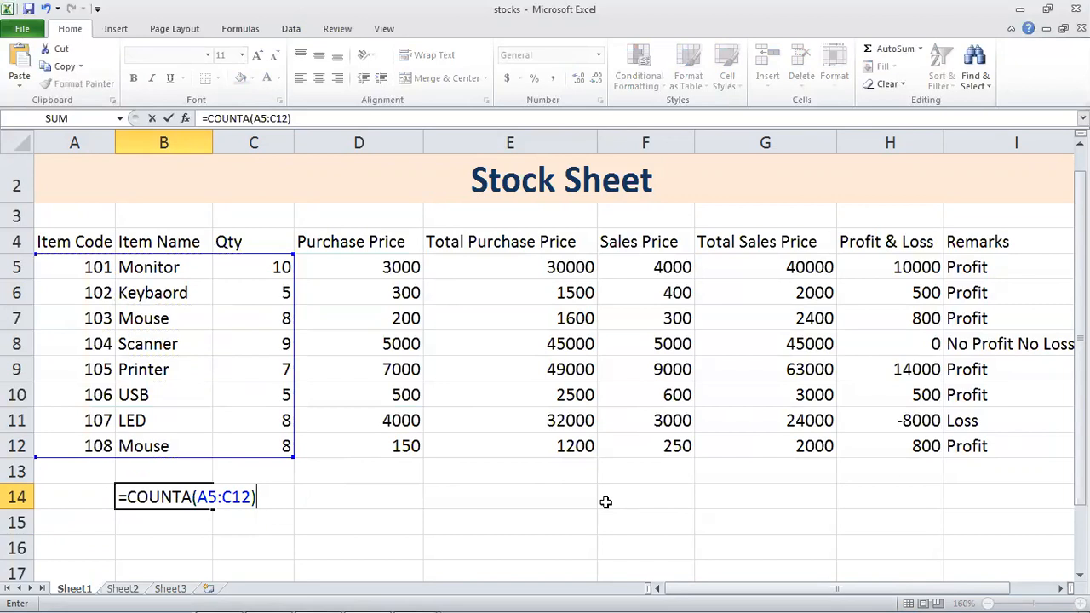
key("ctrl+Return")
Compare the COUNTA and COUNT cells in row 14 and look through the entries of the Item Name column
key("Right")
key("Right")
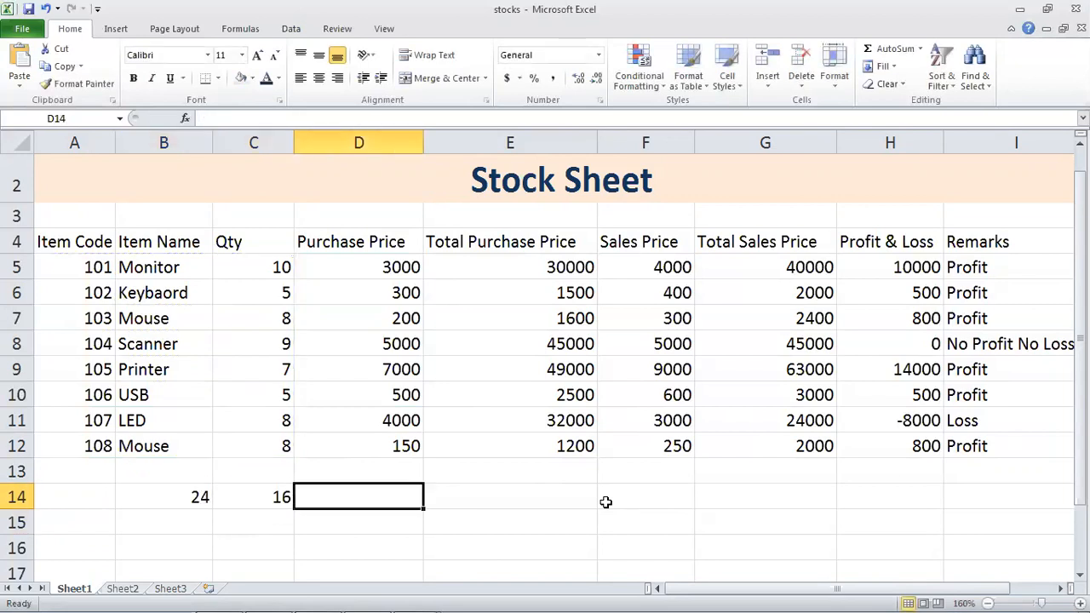
key("Left")
key("Left")
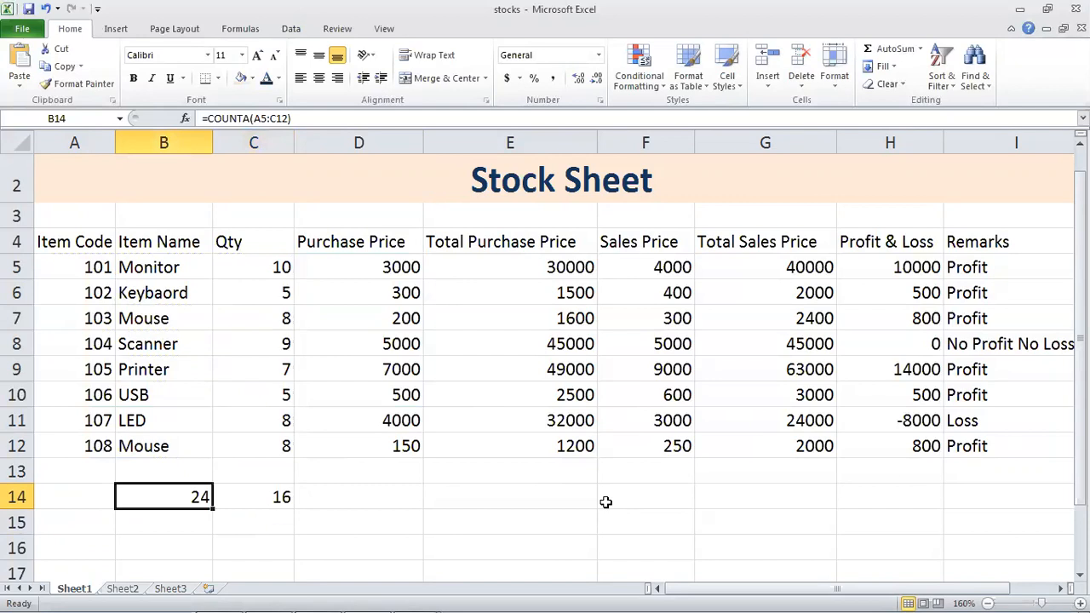
key("Right")
key("Right")
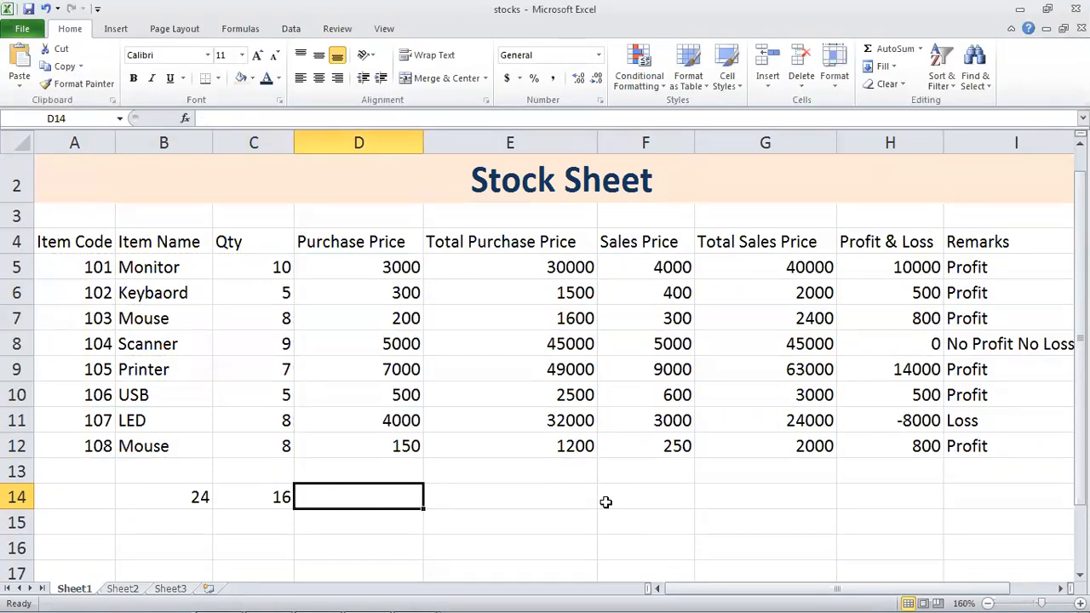
key("Right")
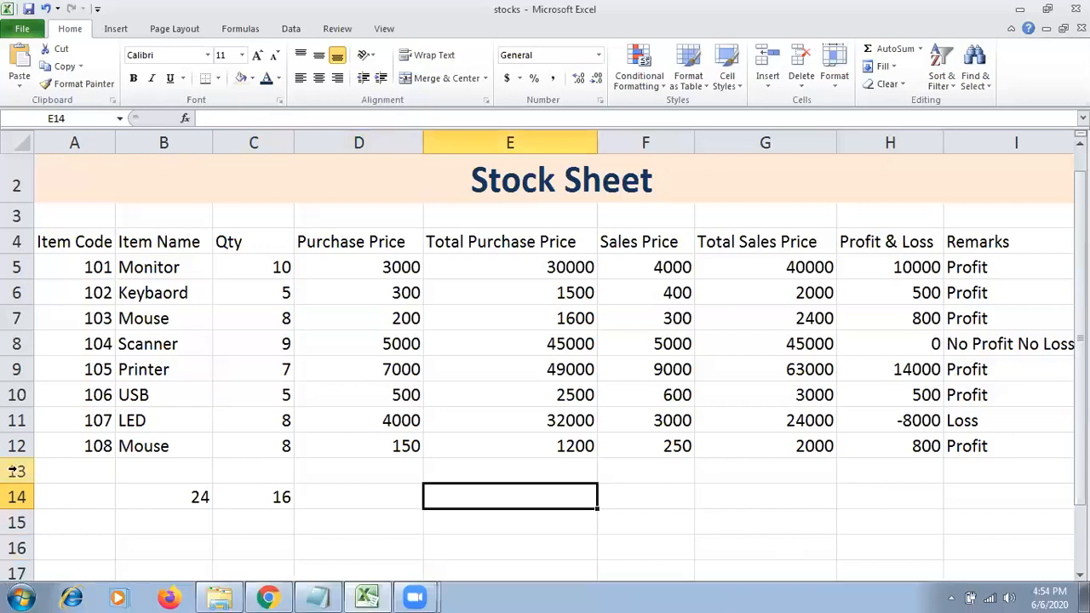
left_click(153, 394)
left_click_drag(158, 244, 146, 445)
left_click(158, 396)
left_click(145, 325)
left_click(166, 269)
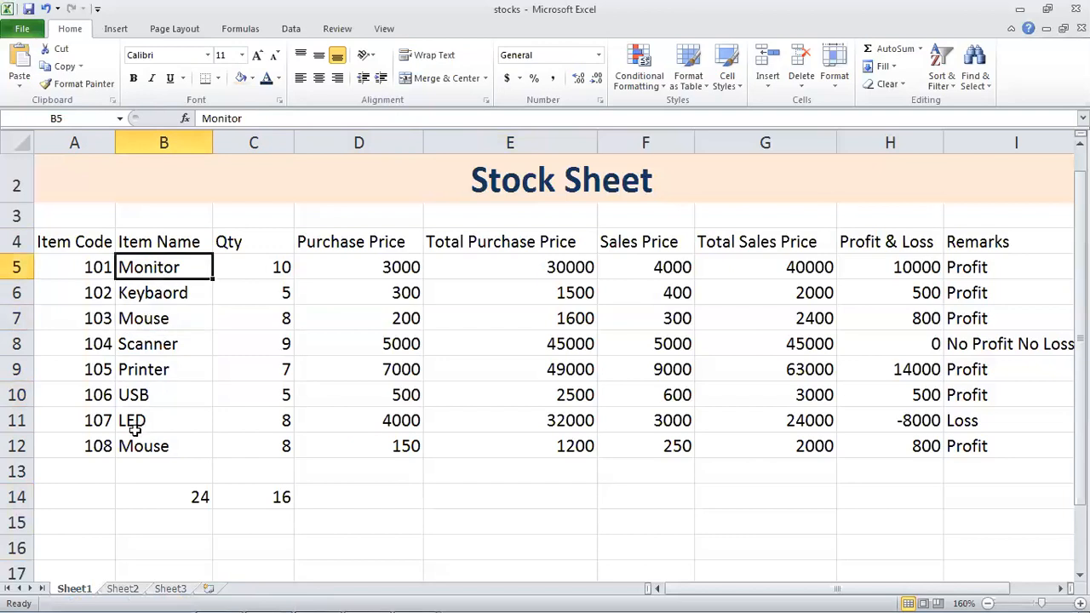
left_click(356, 495)
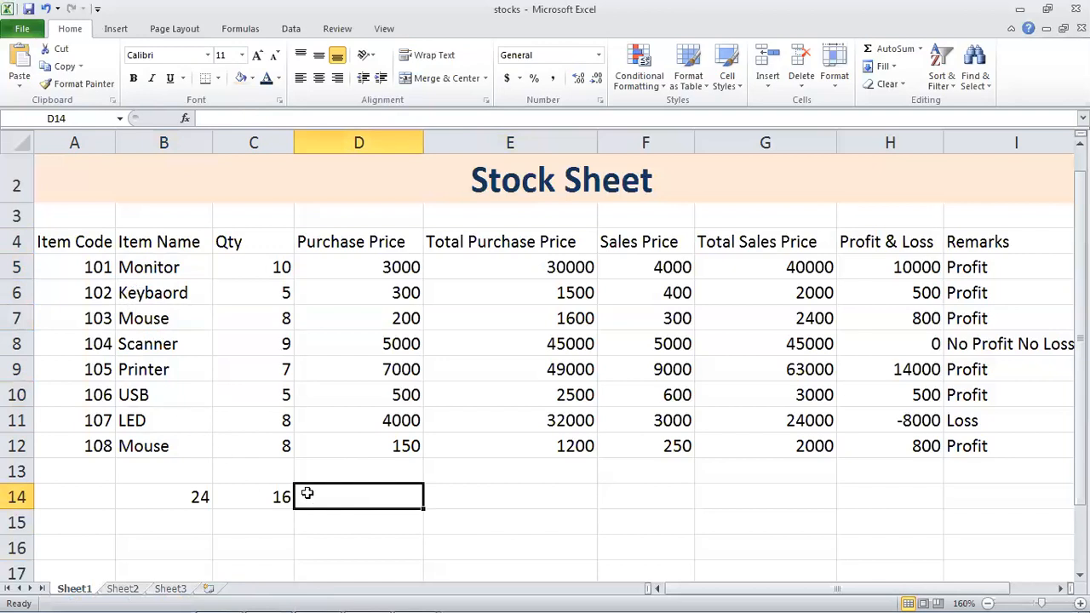
left_click(142, 399)
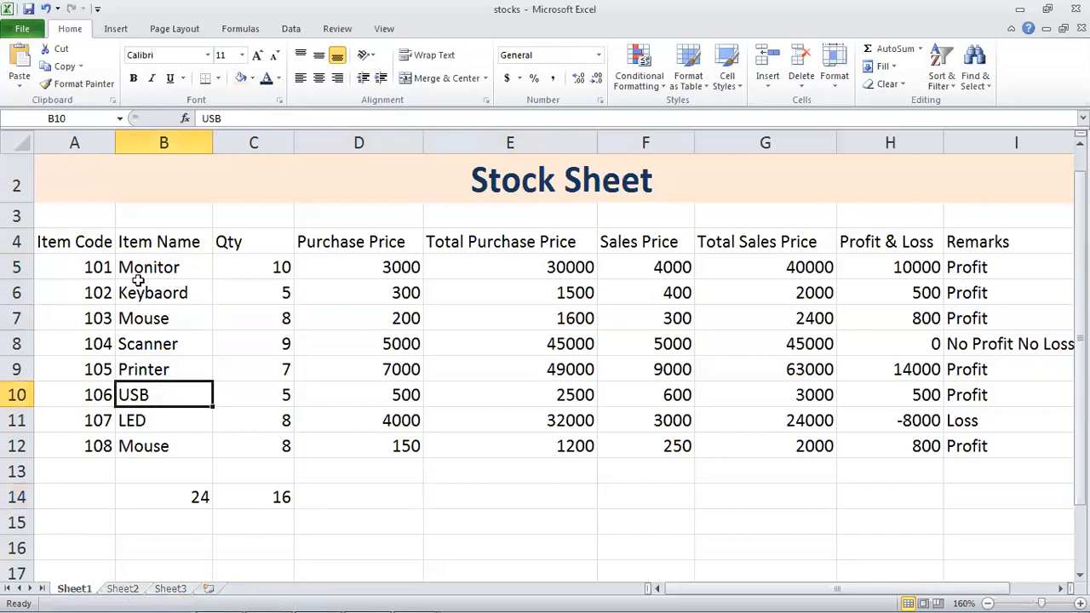
left_click(383, 497)
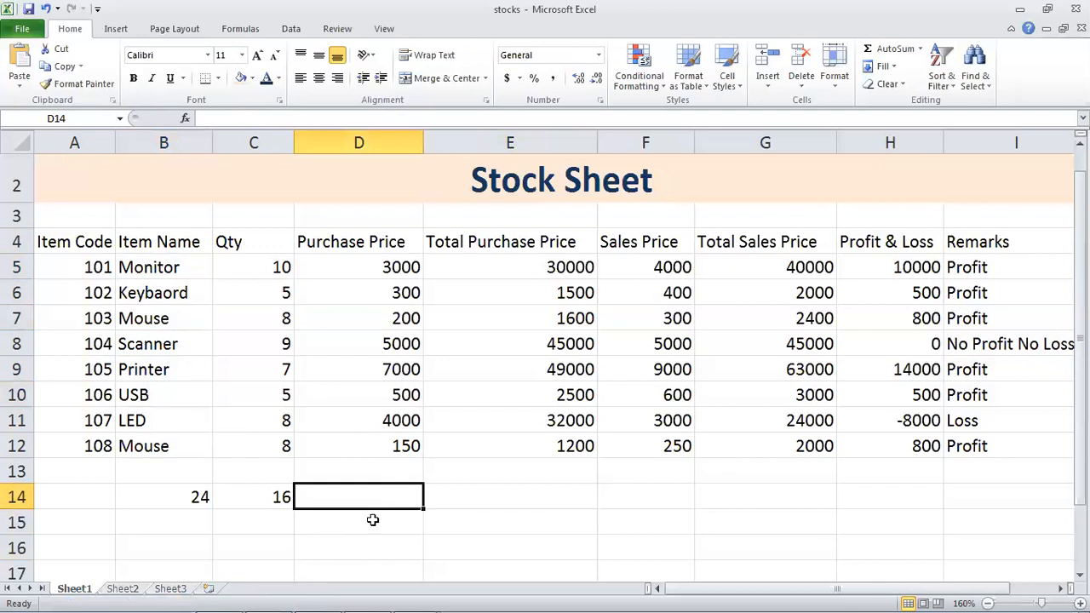
Switch to the stock sheet notes in Notepad and read the range and criteria of the Countif example
left_click(332, 594)
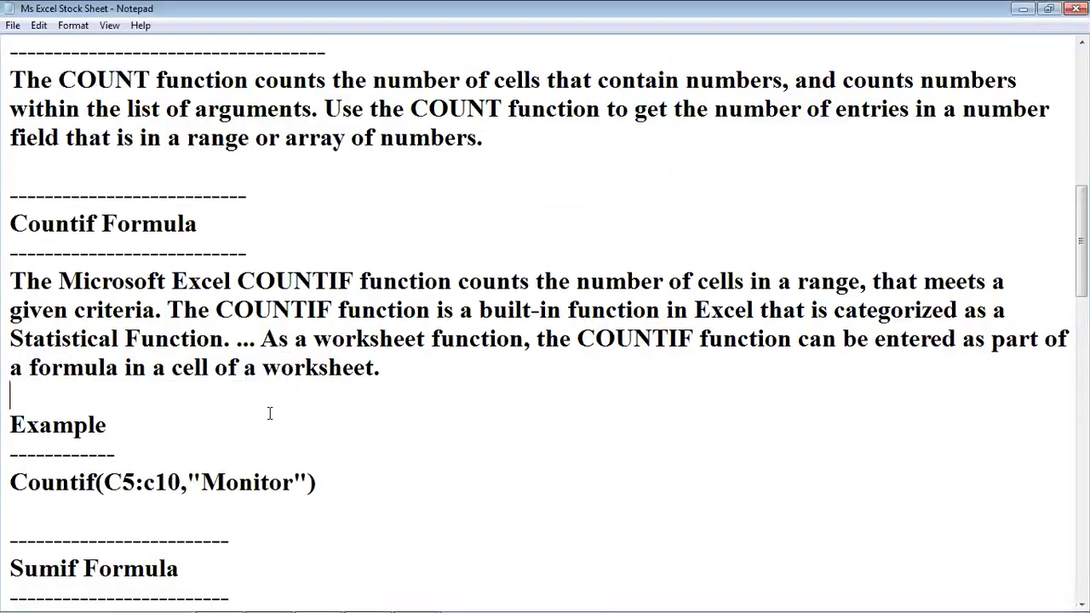
left_click(122, 483)
left_click_drag(103, 483, 203, 484)
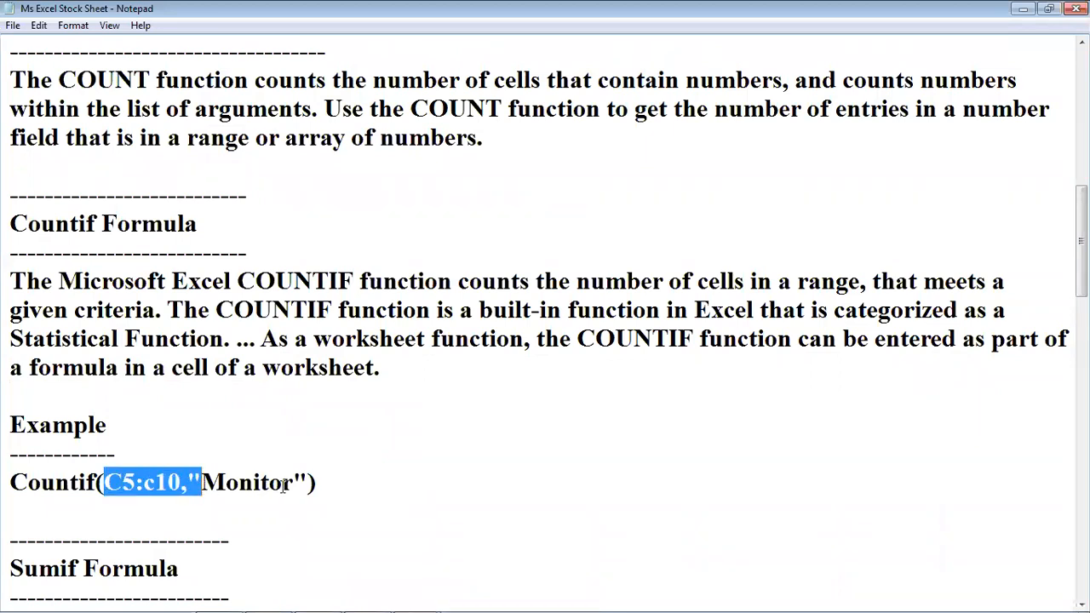
left_click(329, 482)
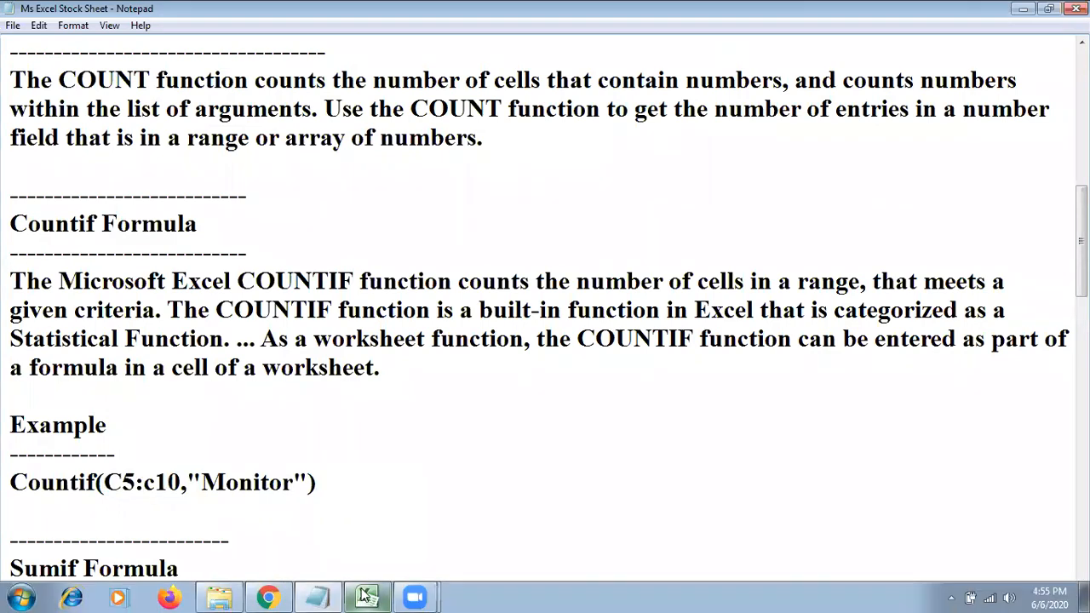
Switch to the stock workbook in Excel and count the Mouse items in D14 with =COUNTIF(B5:B12,"Mouse")
left_click(367, 597)
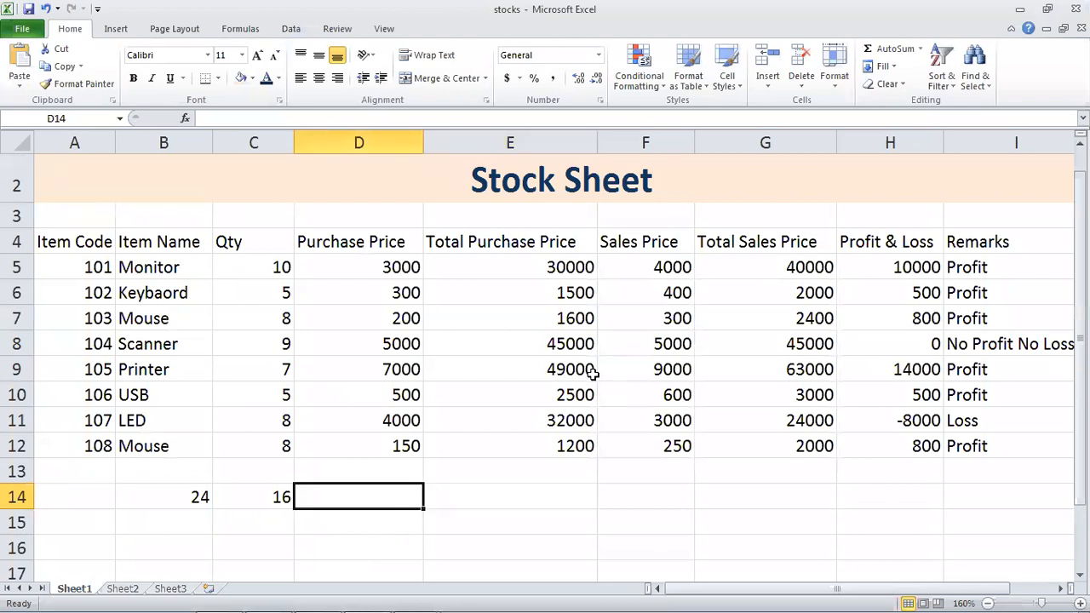
key("Right")
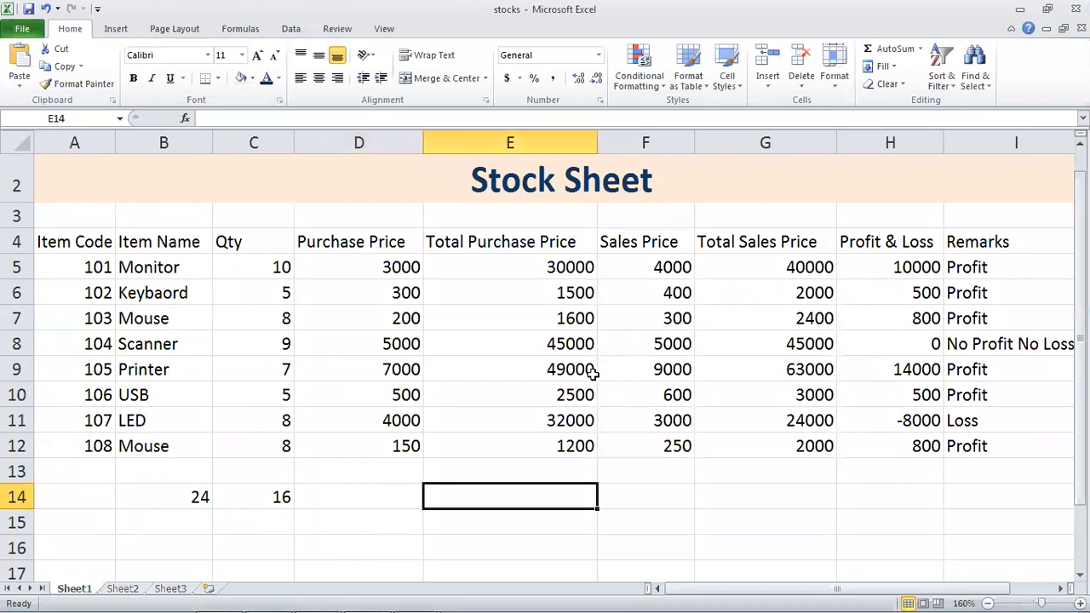
key("Left")
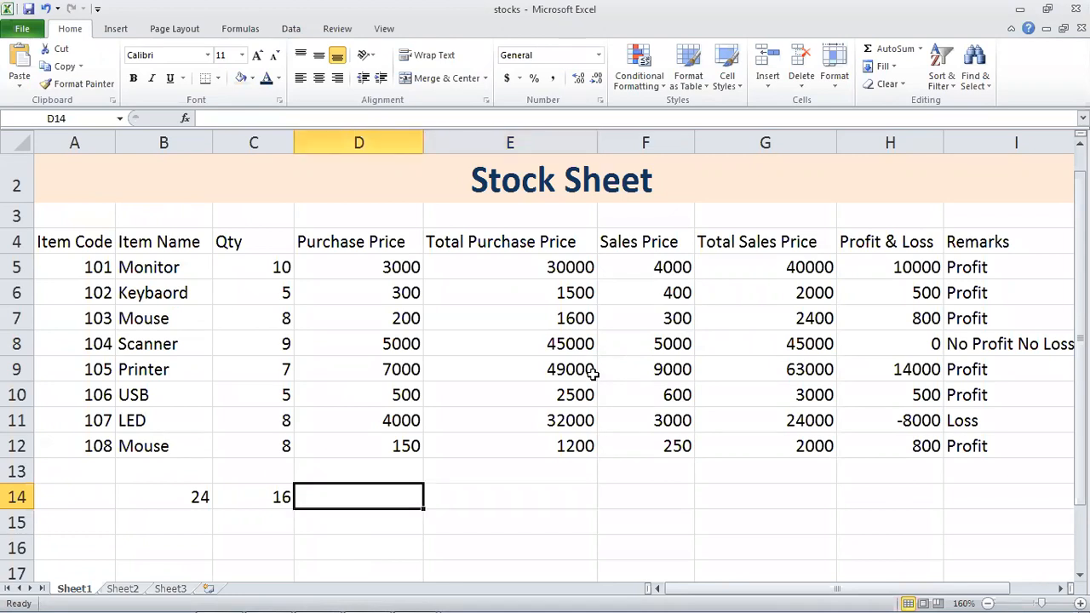
type("=COUN")
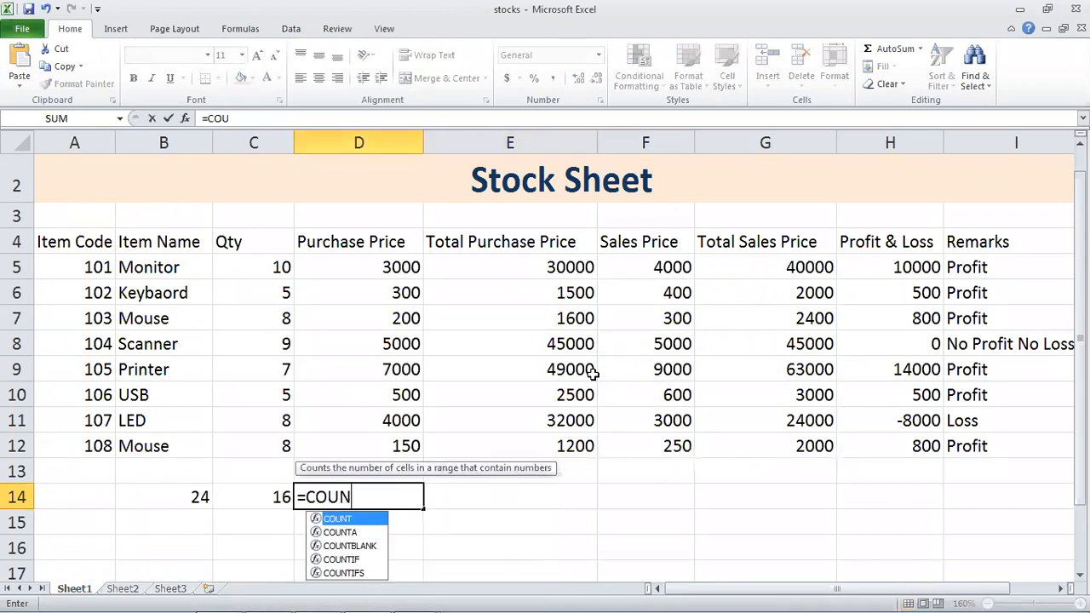
type("TIF")
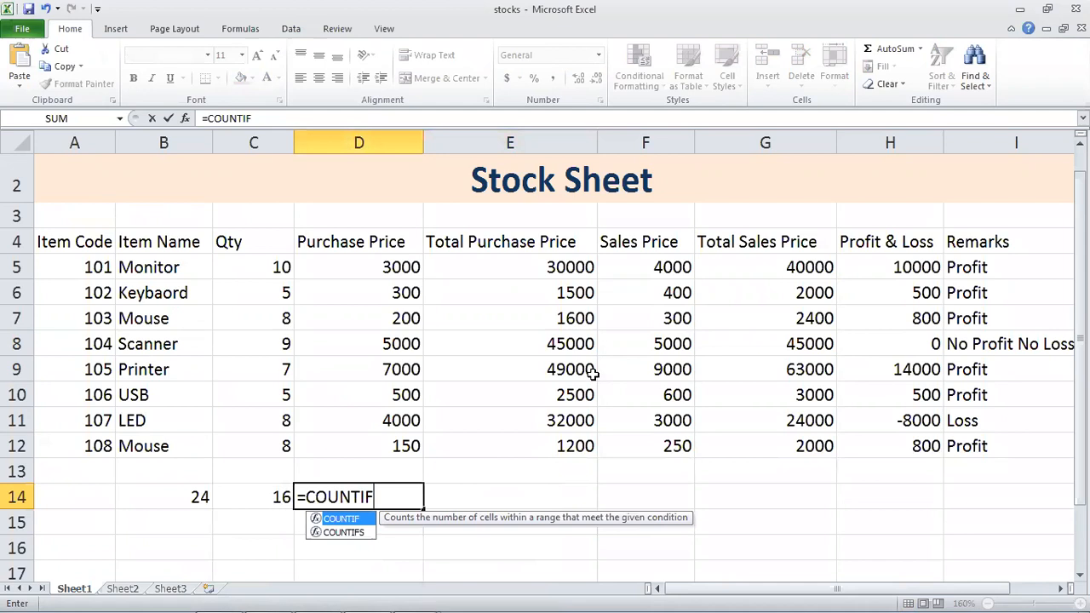
type("(")
left_click_drag(157, 268, 159, 446)
type(",")
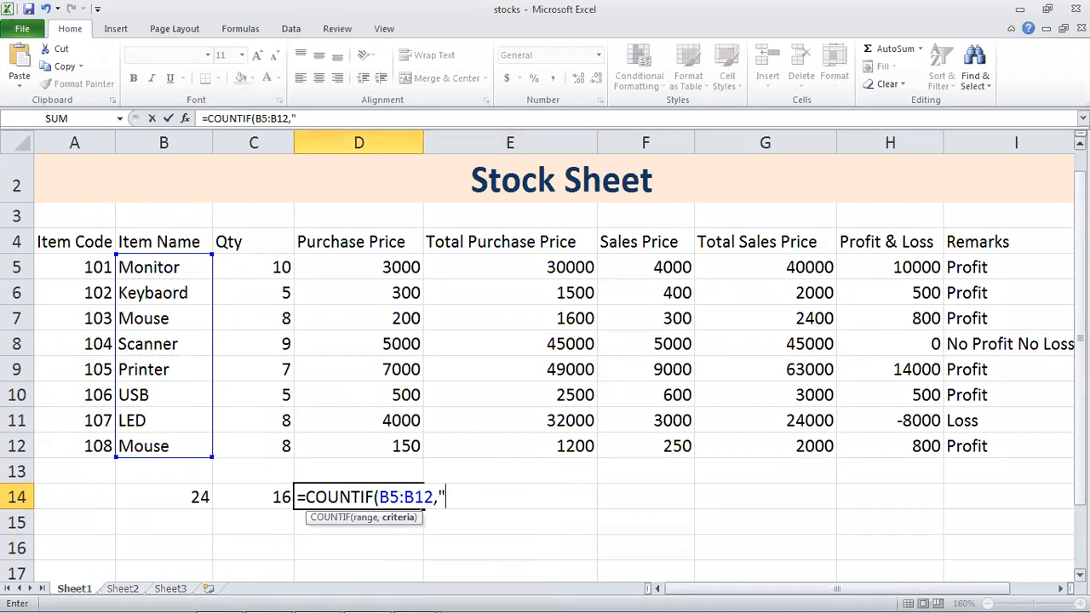
type("\"mOUSE")
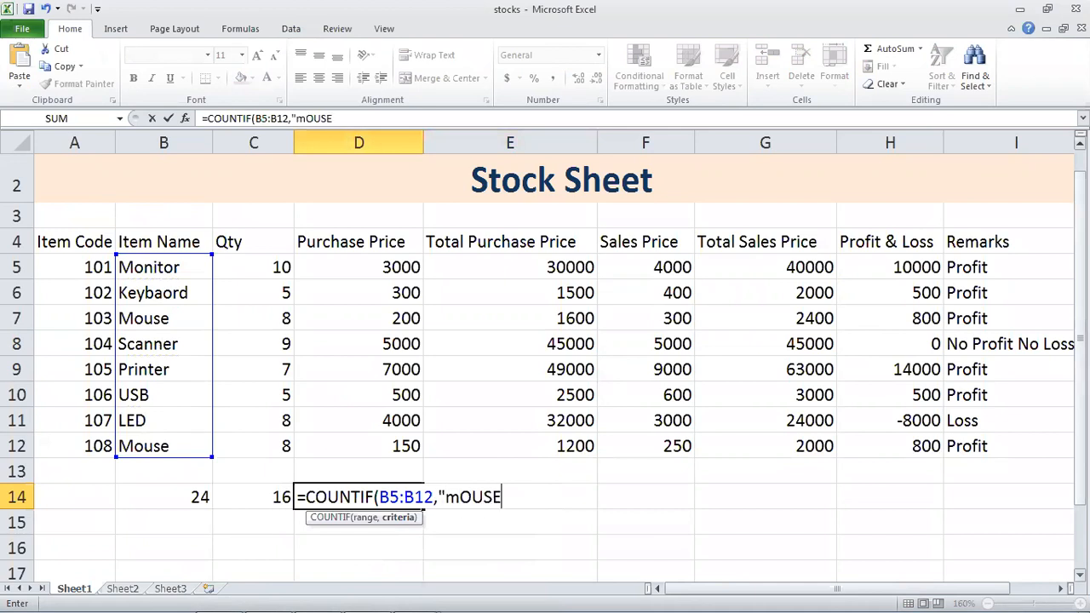
key("BackSpace")
key("BackSpace")
key("BackSpace")
type("M")
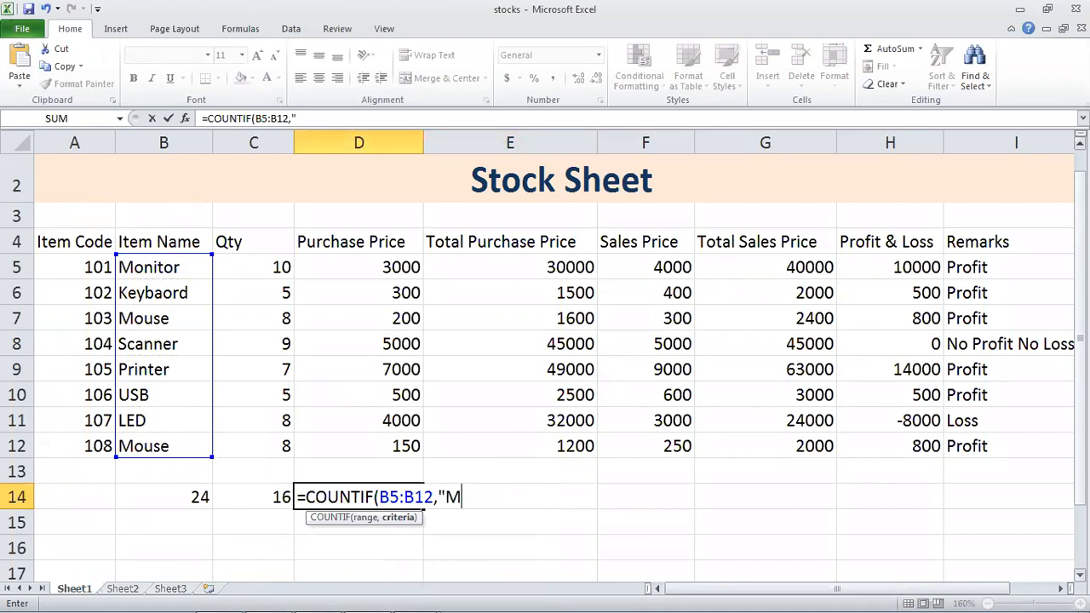
type("ouse\")")
key("Return")
key("Up")
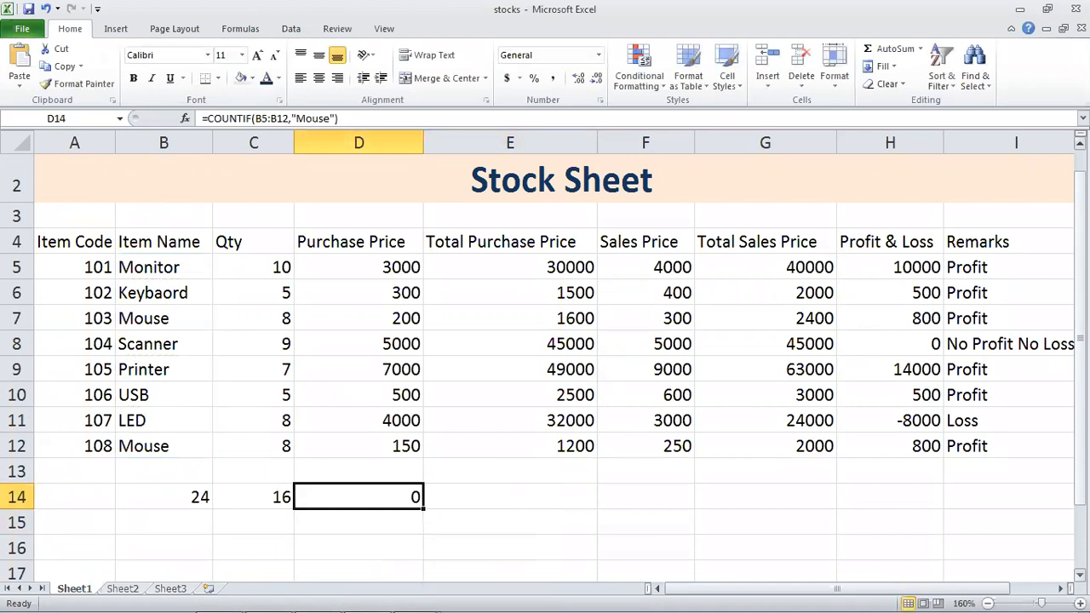
Review the range and criteria of the COUNTIF formula in D14 without changing it
key("F2")
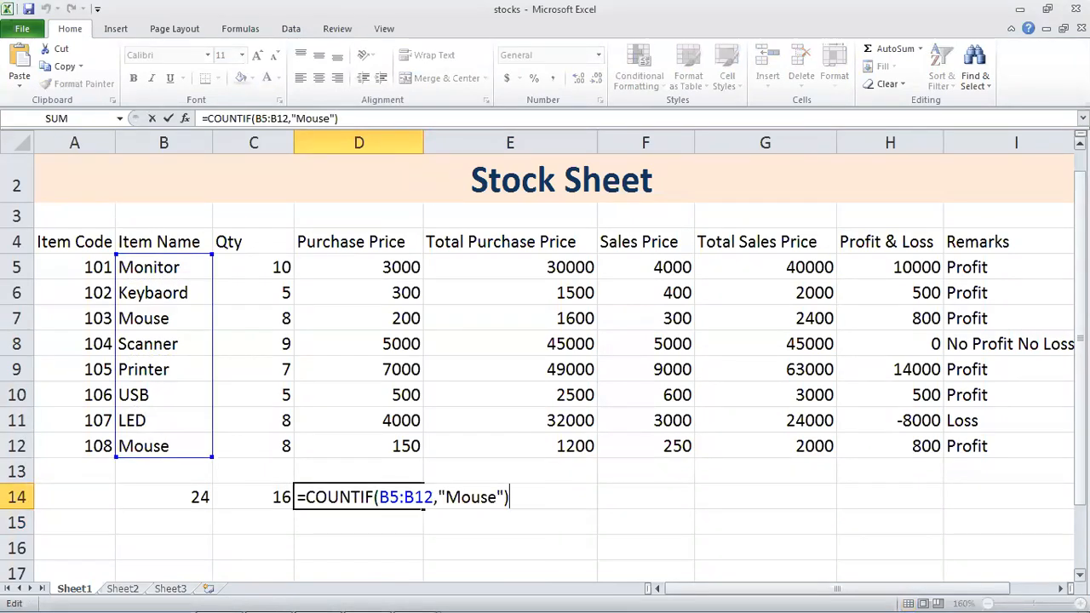
key("Left")
key("Left")
key("Left")
key("Left")
key("Left")
key("Left")
key("Left")
key("Left")
key("Left")
key("Left")
key("Left")
key("Right")
key("Right")
key("Right")
key("Right")
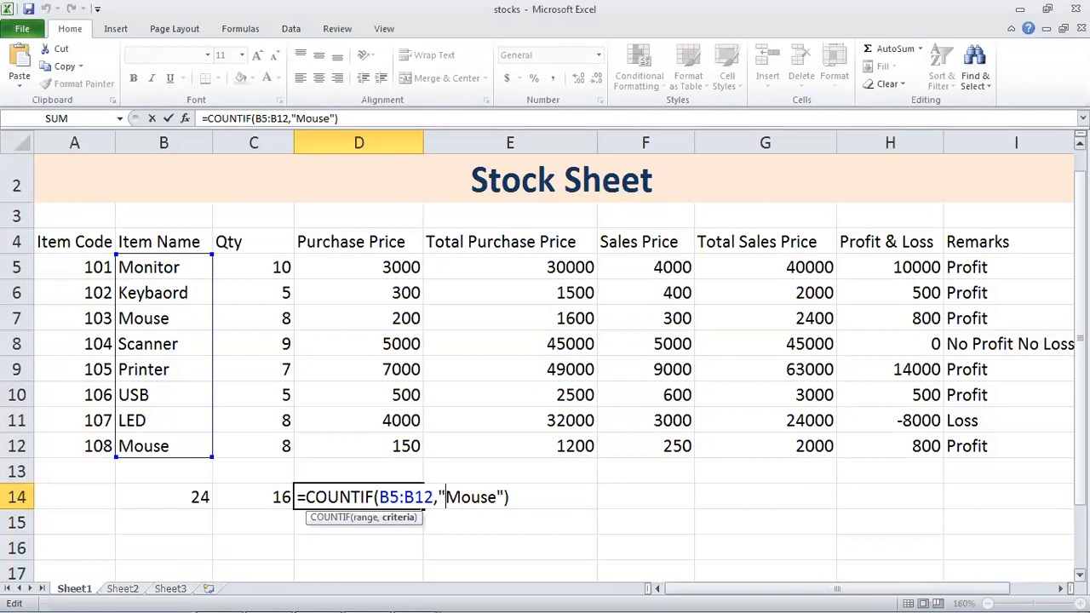
key("Return")
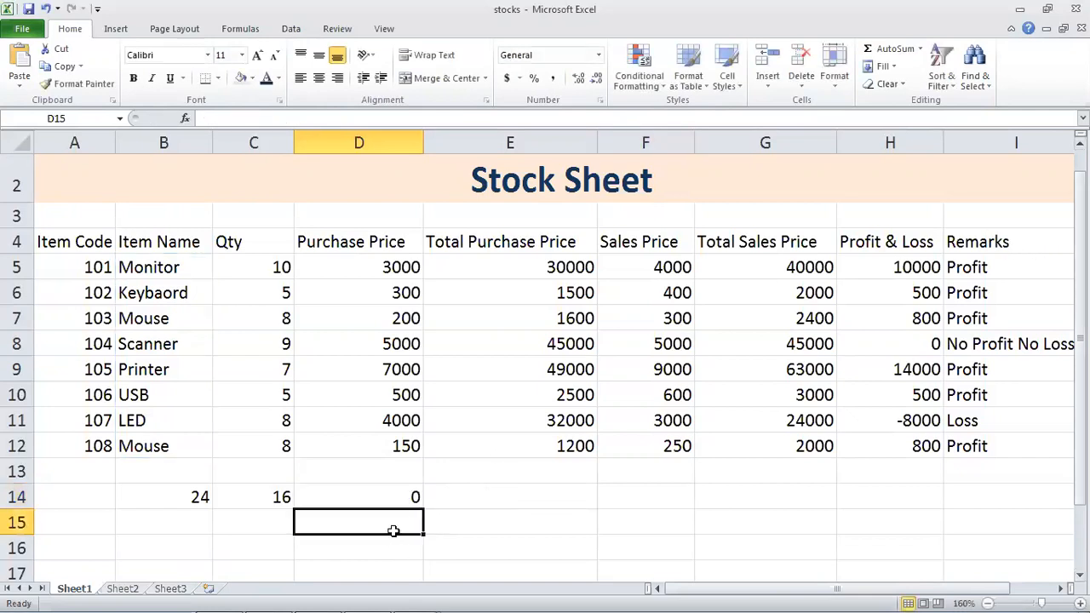
double_click(395, 498)
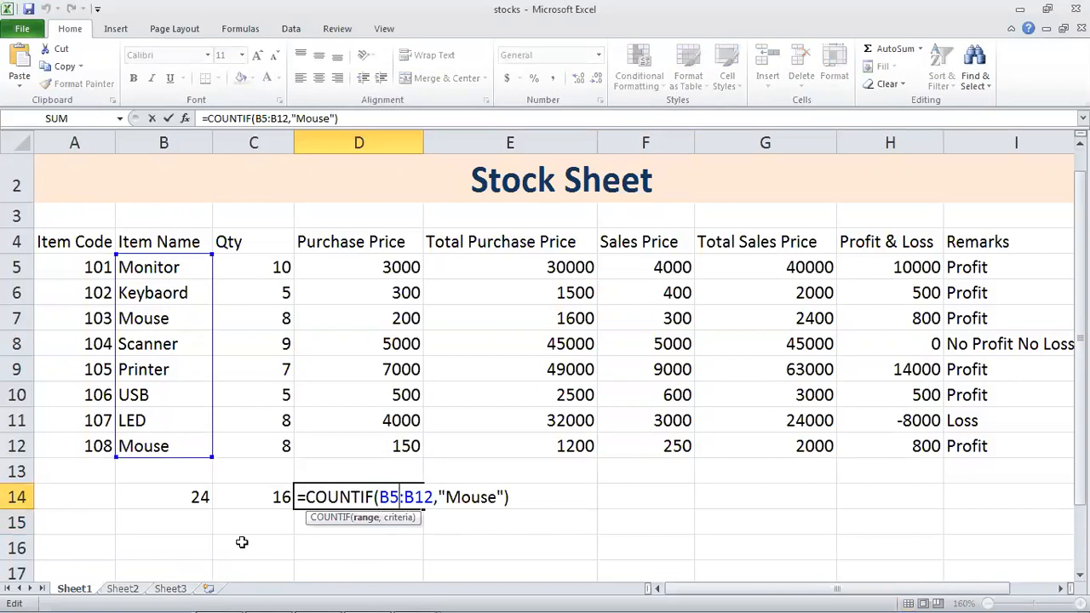
key("Return")
Switch to the stock sheet notes in Notepad and check the Countif example against the entered formula
mouse_move(94, 606)
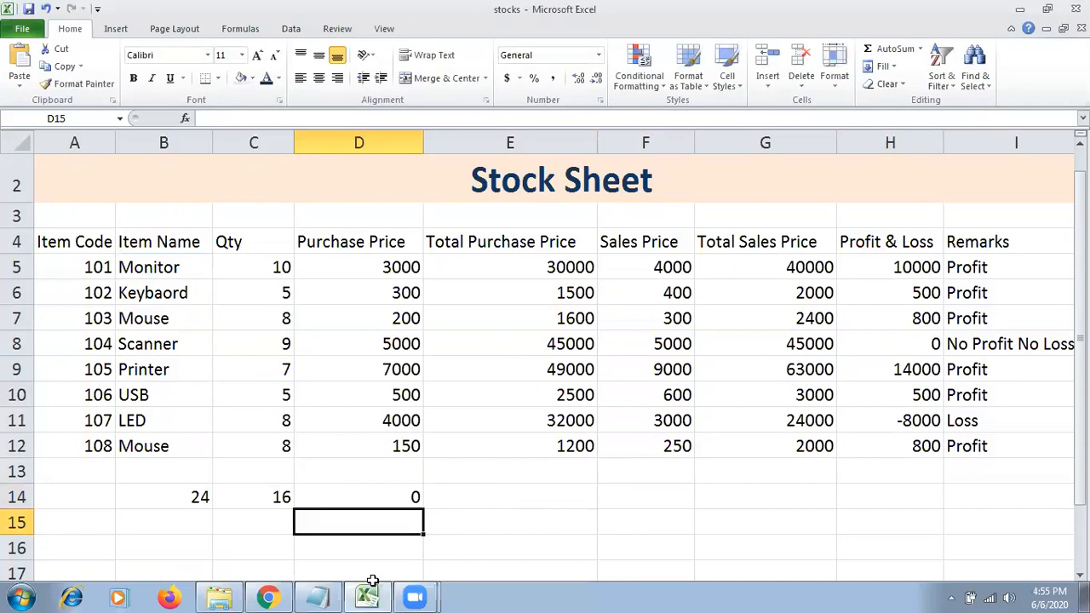
left_click(328, 596)
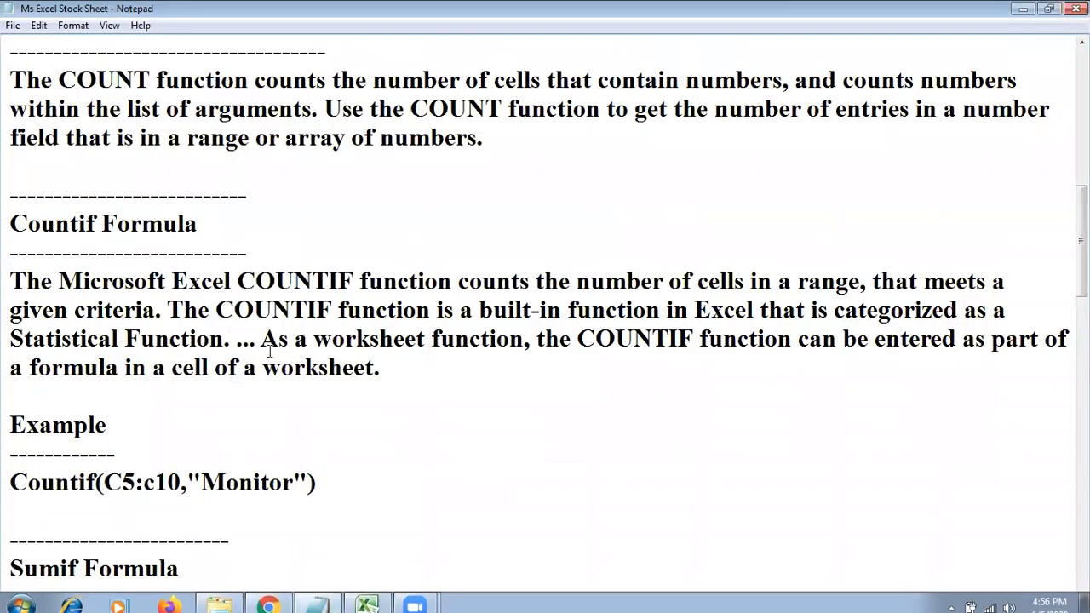
left_click(104, 482)
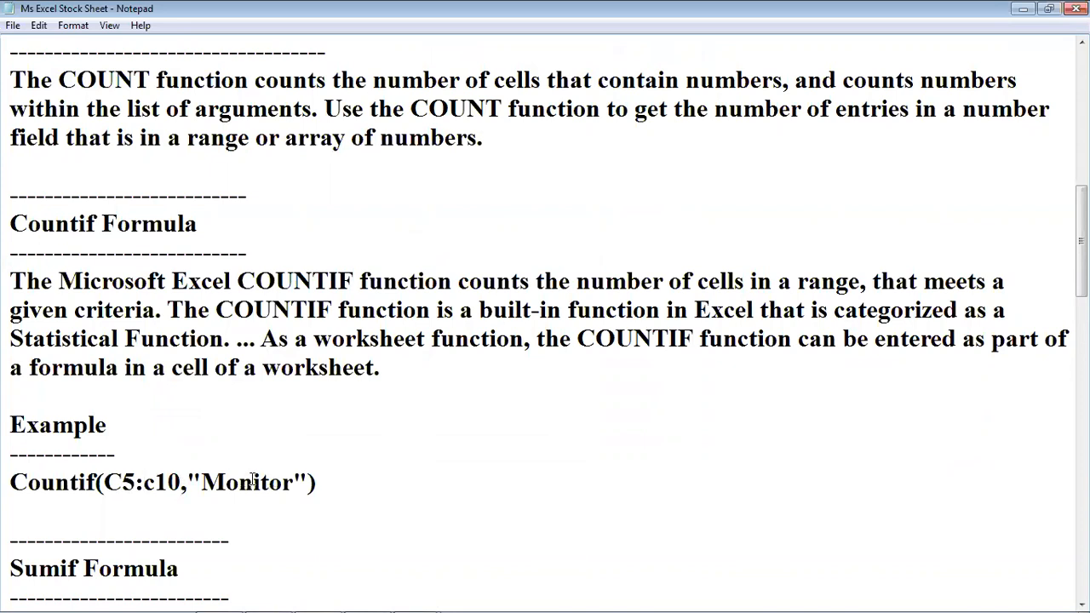
scroll(253, 481, "down", 1)
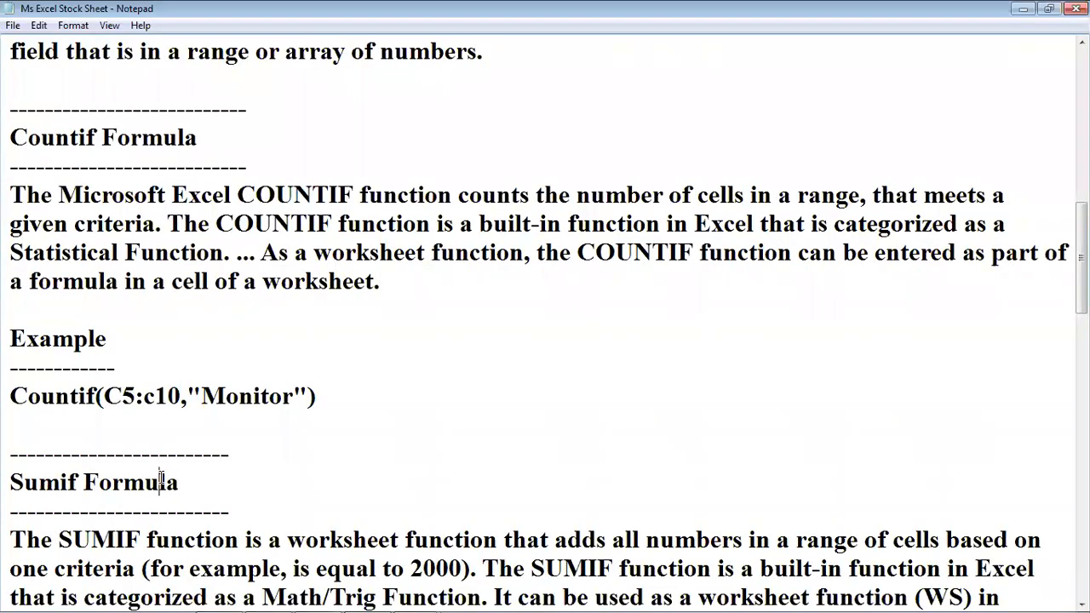
scroll(160, 482, "down", 3)
scroll(160, 474, "up", 2)
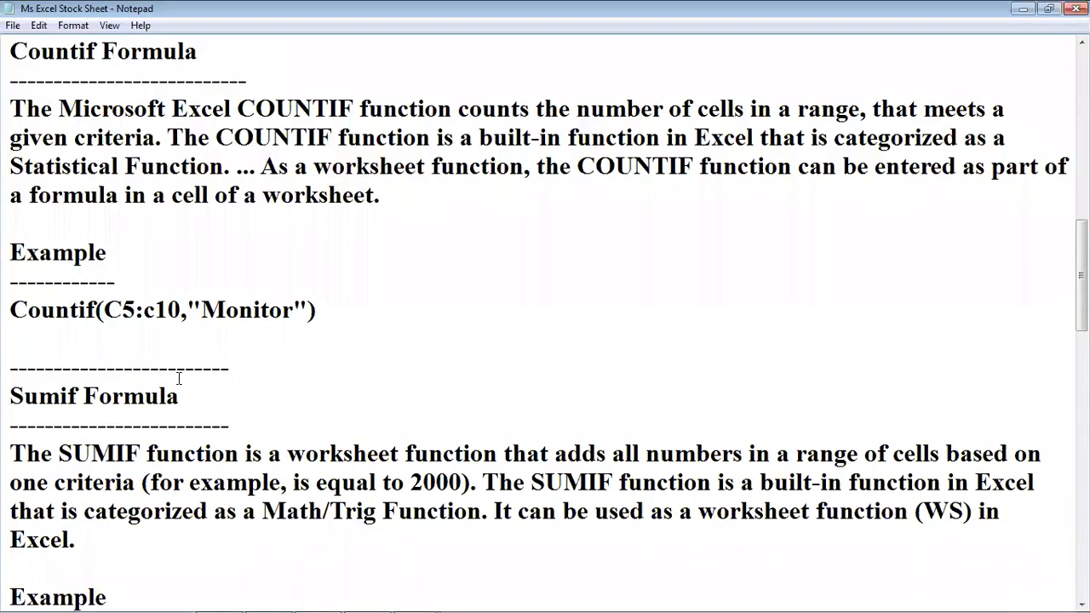
left_click(116, 315)
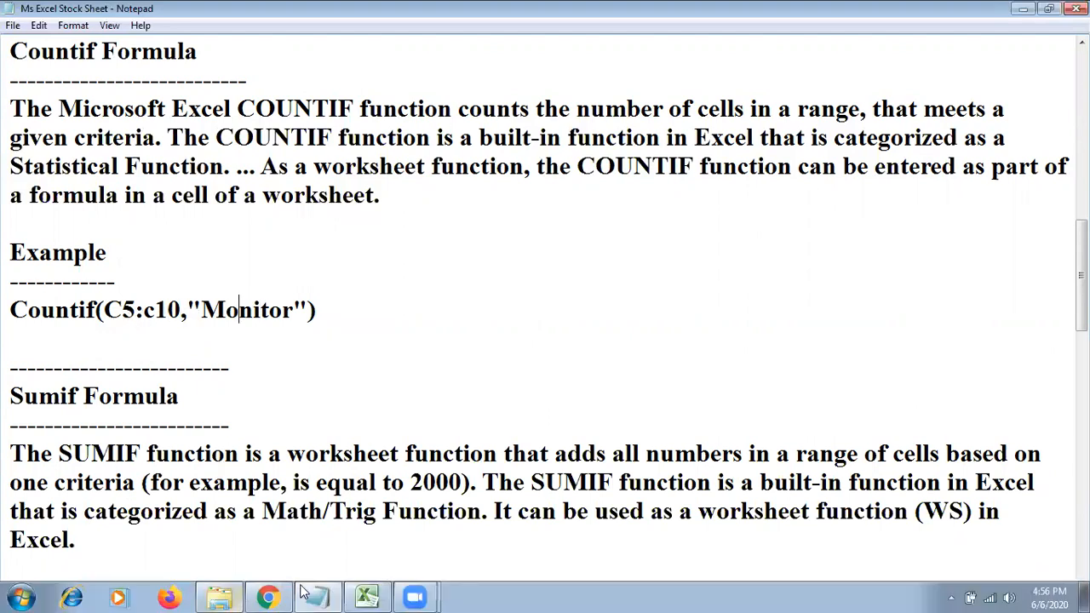
Switch back to the stock workbook in Excel and change the COUNTIF criteria in D14 to "LED"
left_click(375, 596)
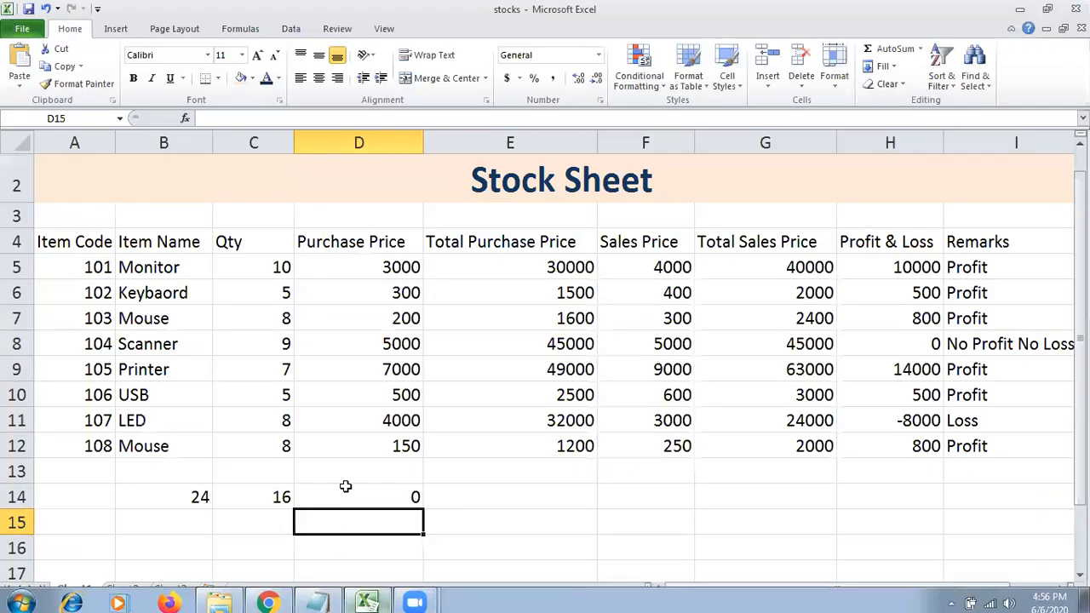
double_click(397, 497)
key("Left")
key("Left")
key("Left")
key("Left")
key("Left")
key("Left")
key("Left")
key("Left")
key("Left")
key("Left")
key("Left")
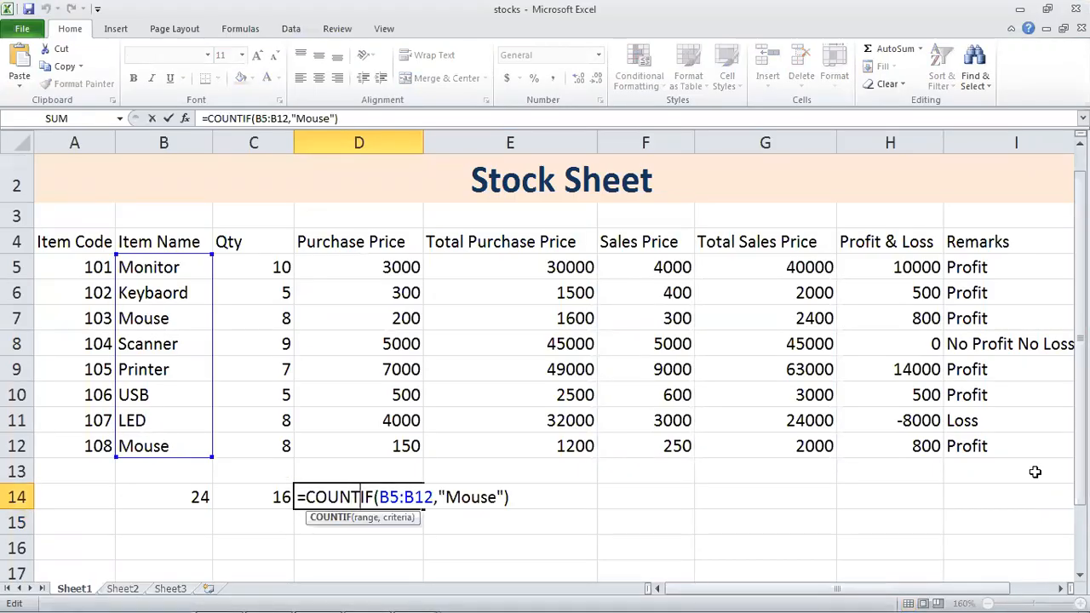
key("Right")
key("Right")
key("Right")
key("Right")
key("Right")
key("Right")
key("Right")
key("Right")
key("Right")
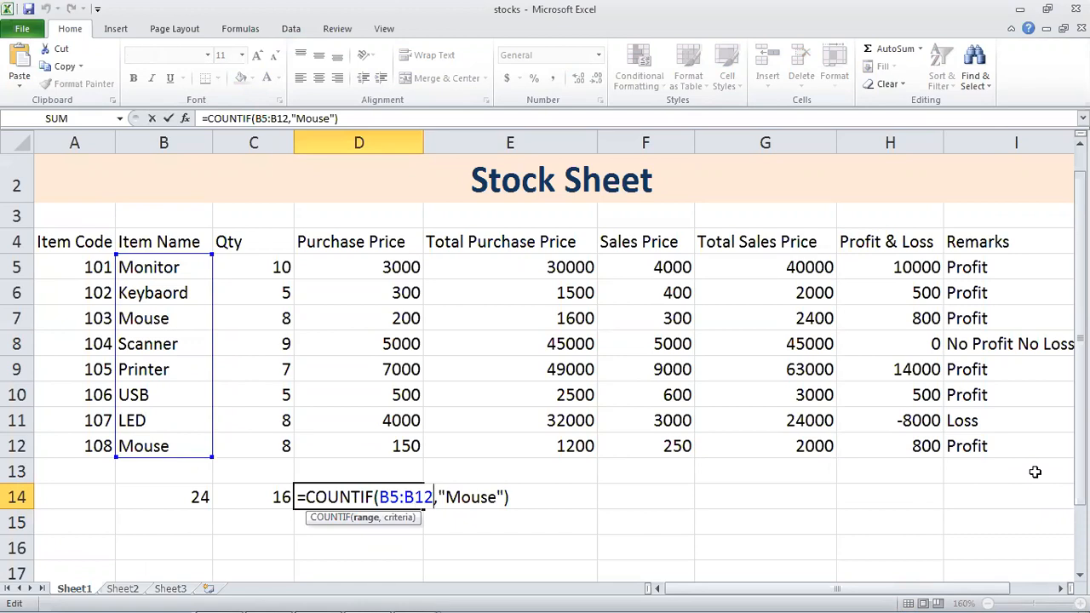
key("Delete")
key("Delete")
key("Delete")
key("Delete")
key("Delete")
type("LED")
key("Return")
key("Up")
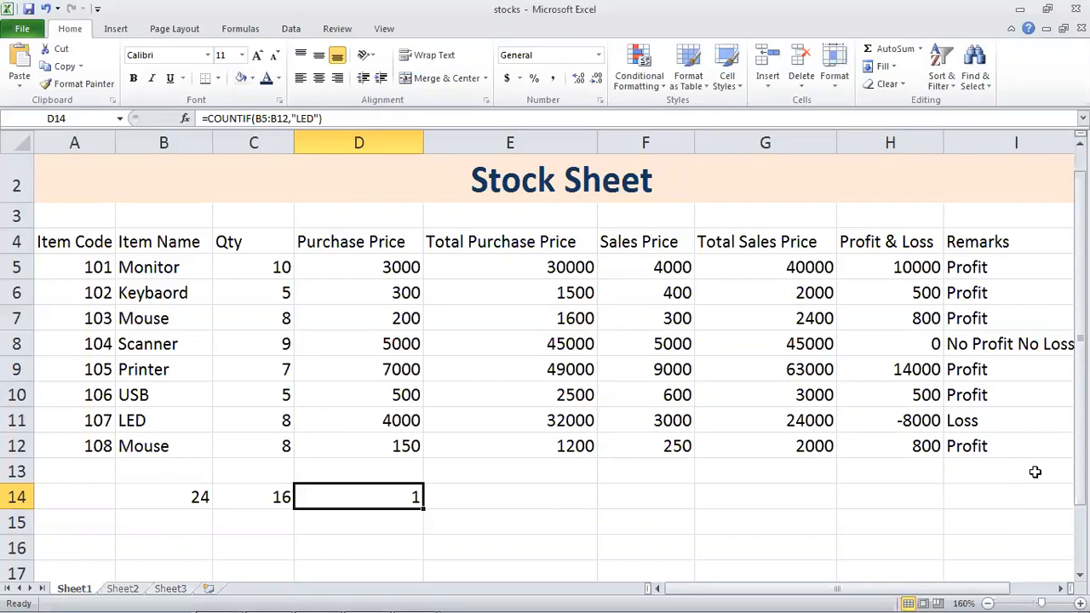
Replace the COUNTIF criteria in D14 with "USB"
key("F2")
key("Left")
key("Left")
key("BackSpace")
key("BackSpace")
key("BackSpace")
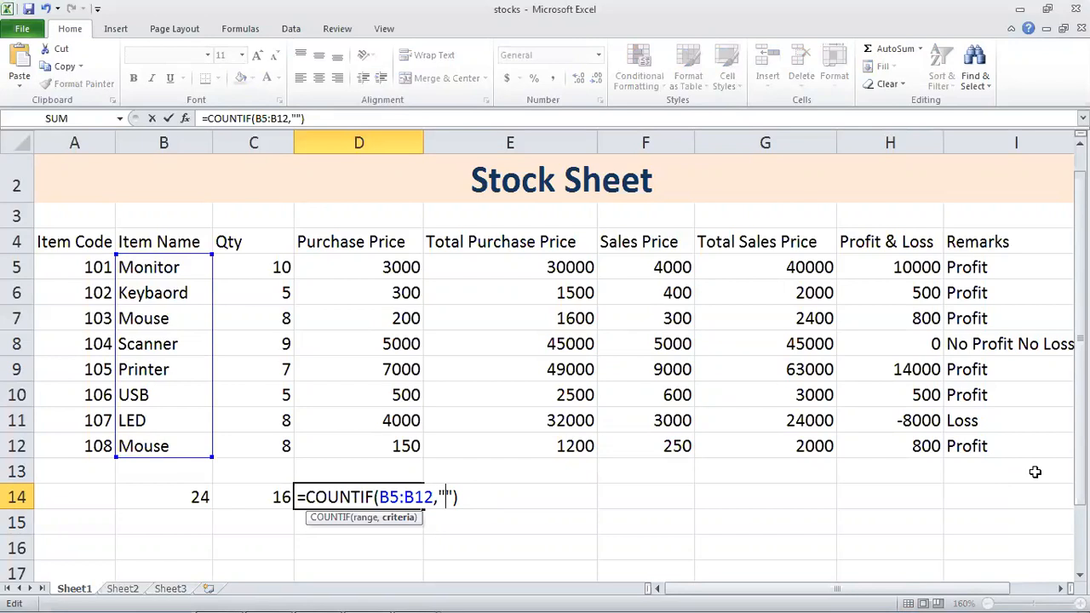
type("USB")
key("Return")
key("Up")
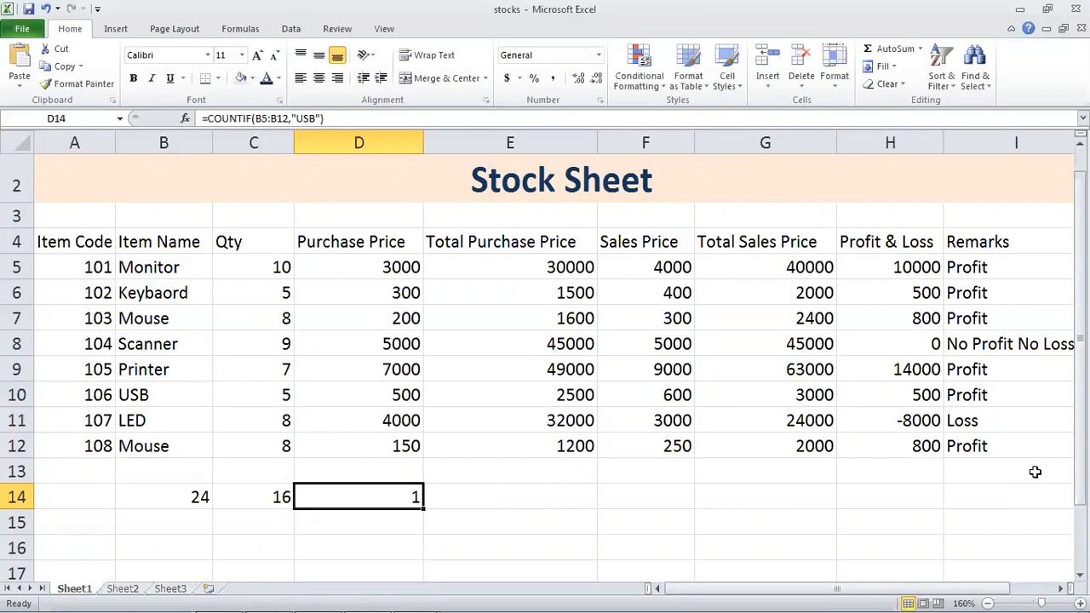
Set the COUNTIF criteria in D14 back to "Mouse"
key("Right")
key("Right")
key("Left")
key("Left")
key("F2")
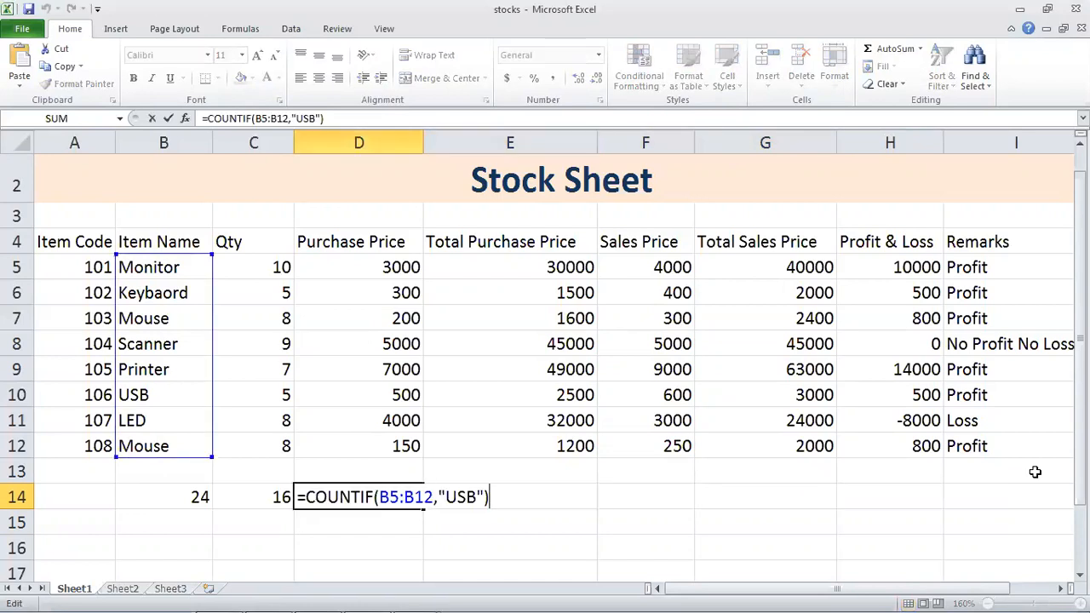
key("Left")
key("Left")
key("BackSpace")
key("BackSpace")
key("BackSpace")
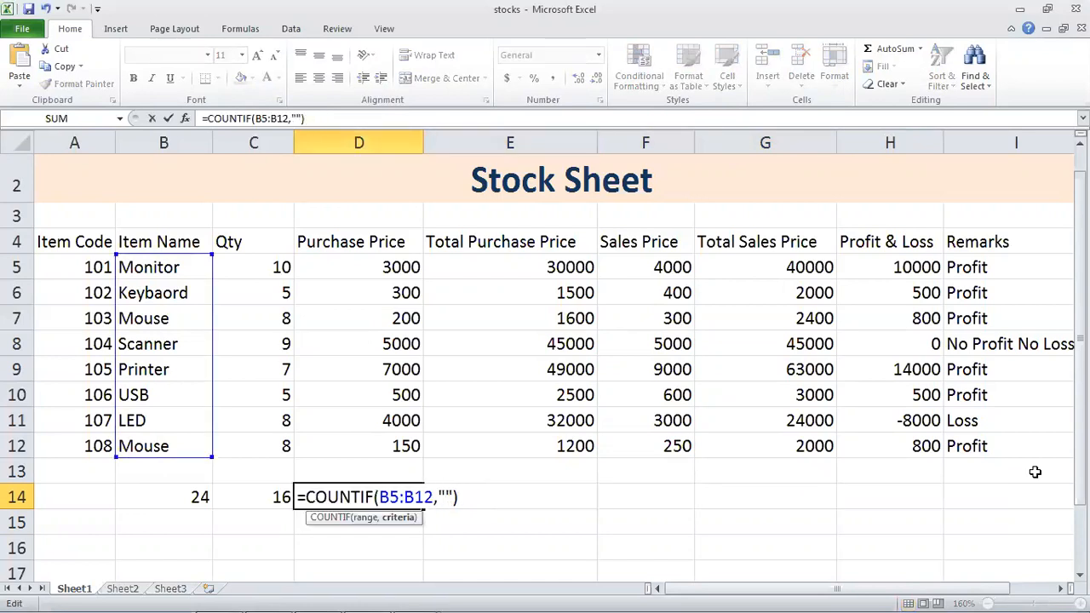
type("Mouse")
key("Return")
key("Up")
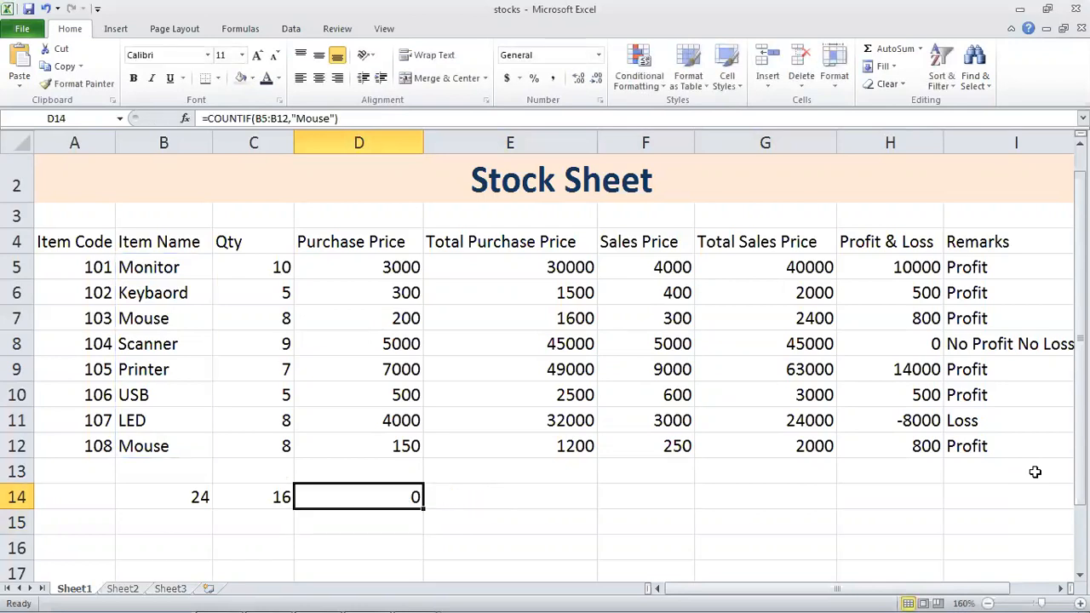
Change the COUNTIF criteria in D14 to "Monitor" so the formula reads =COUNTIF(B5:B12,"Monitor")
key("F2")
key("Left")
key("Left")
key("Left")
key("BackSpace")
key("BackSpace")
key("BackSpace")
key("BackSpace")
key("BackSpace")
type("Moni")
type("yo")
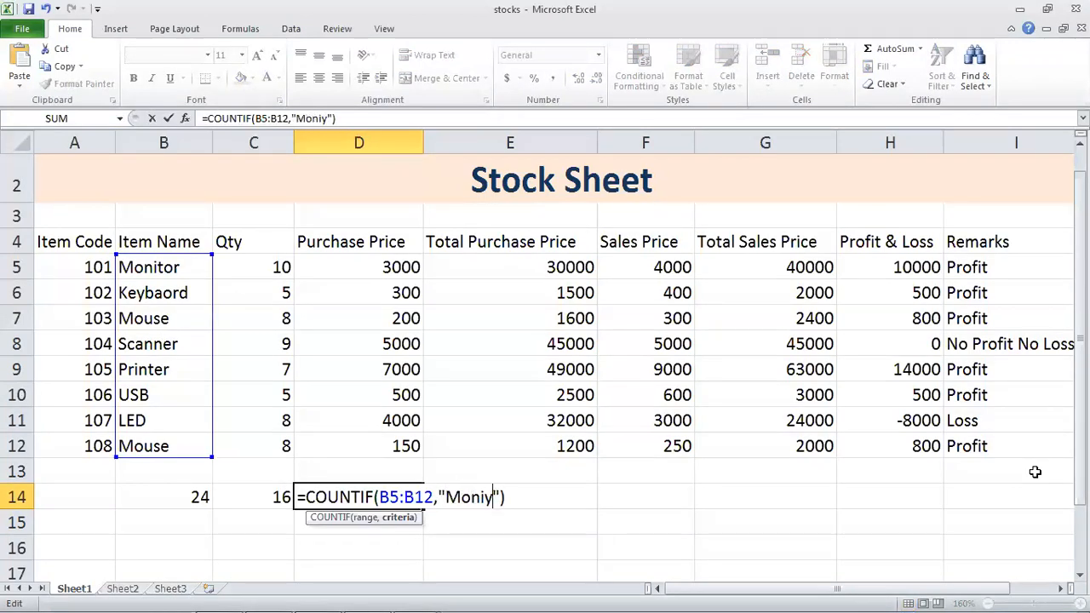
key("BackSpace")
key("BackSpace")
type("tor")
key("Return")
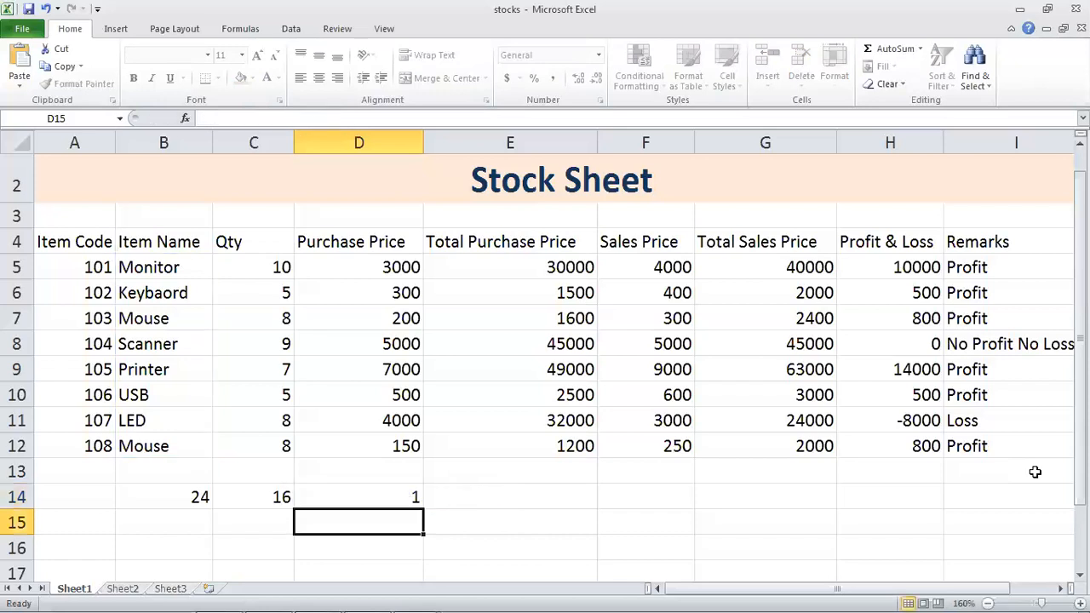
Examine the Item Name range B5:B12 and compare it with the COUNTIF formula in D14
key("Up")
key("Left")
key("Left")
key("Up")
key("Up")
key("Up")
key("Up")
key("Up")
key("Up")
key("Up")
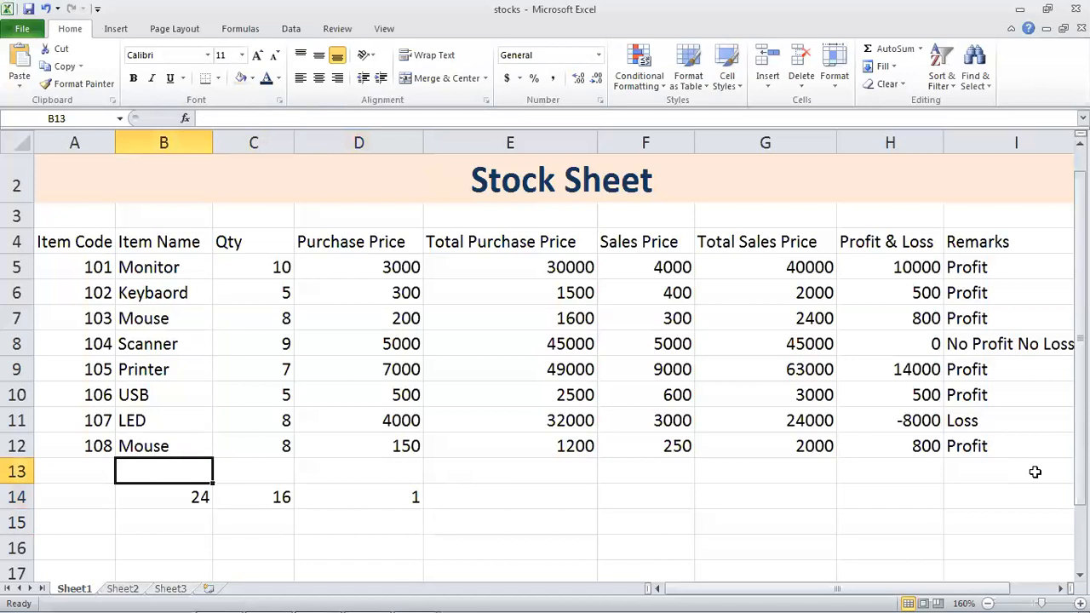
key("Up")
key("Up")
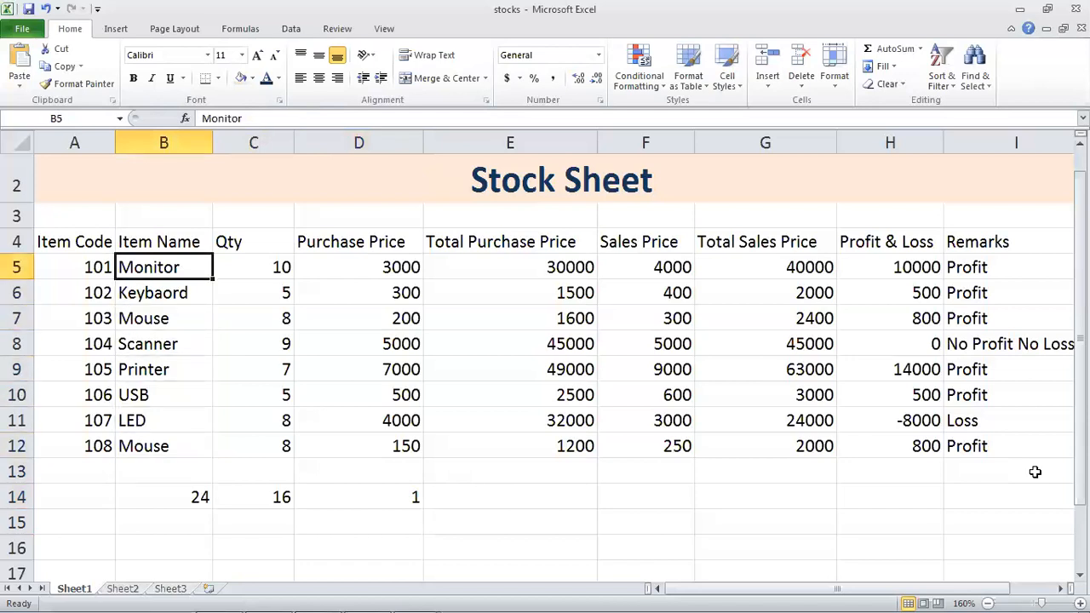
key("shift+Down")
key("shift+Down")
key("shift+Down")
key("shift+Down")
key("shift+Down")
key("shift+Down")
key("shift+Down")
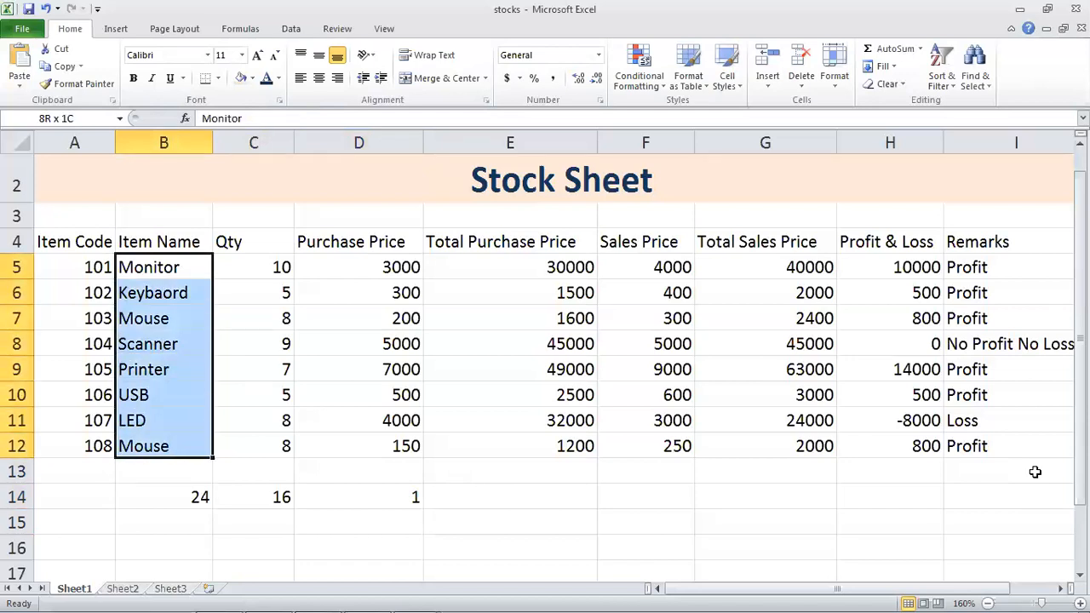
key("Right")
key("Right")
key("Down")
key("Down")
key("Down")
key("Down")
key("Down")
key("Down")
key("Down")
key("Down")
key("Down")
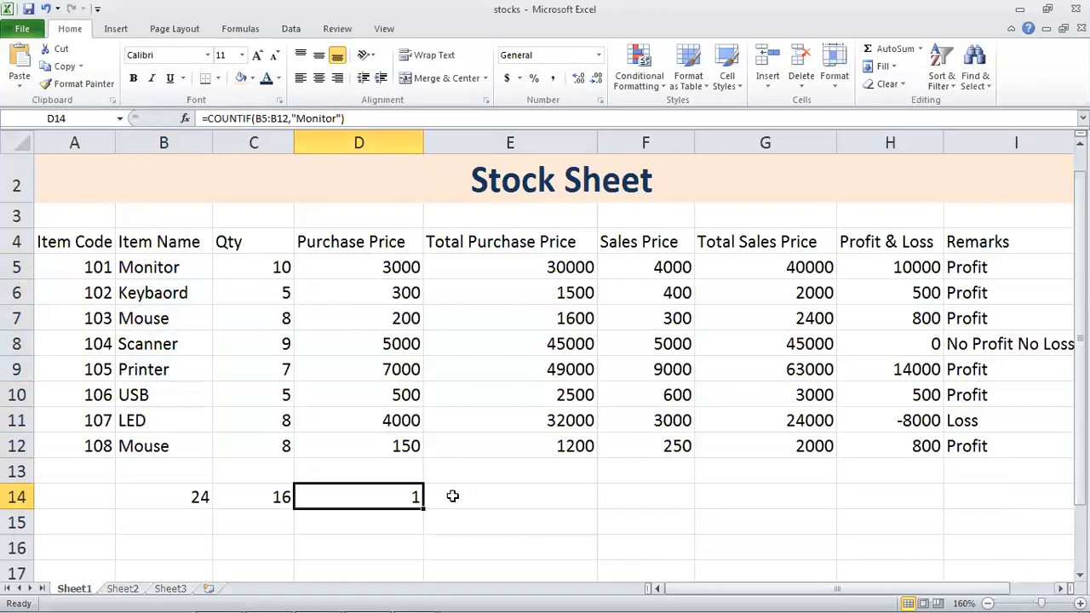
left_click(450, 497)
left_click(348, 528)
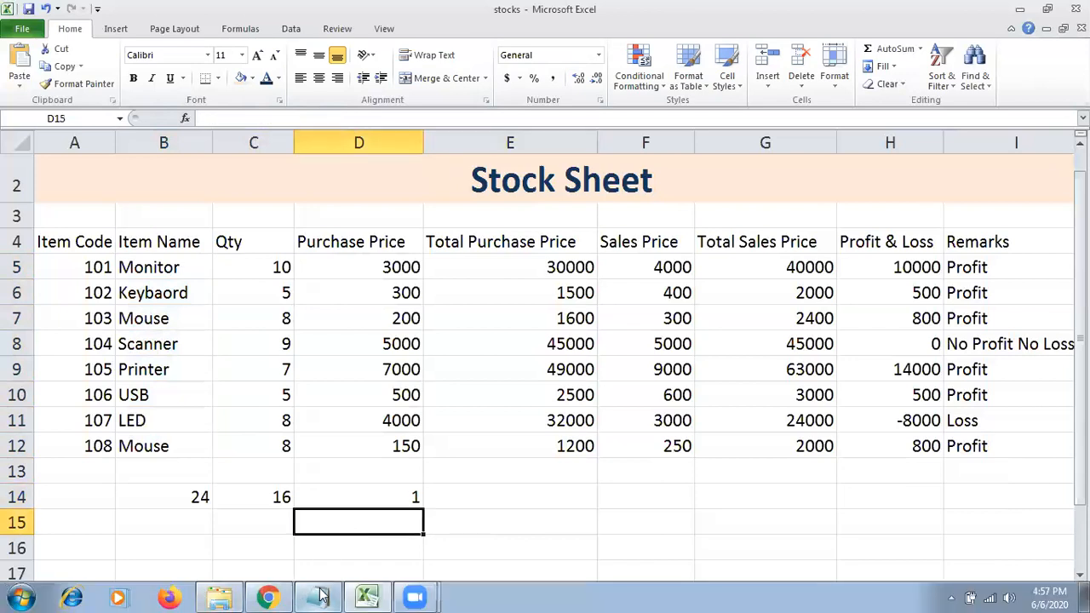
Switch to the Notepad notes and examine the Sumif Formula description and the arguments of its example formula
left_click(322, 596)
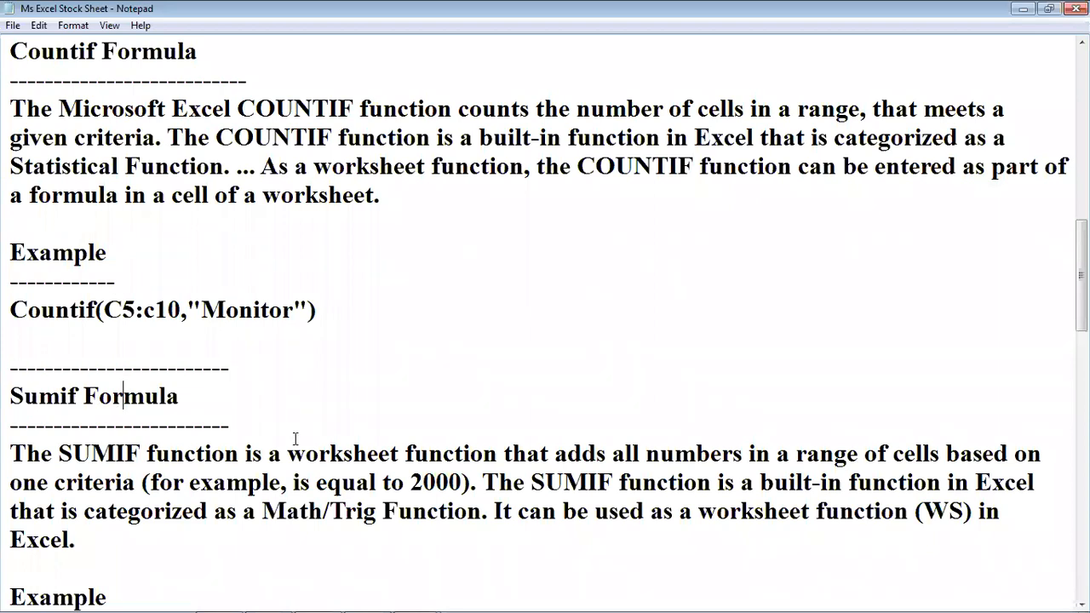
scroll(296, 438, "down", 2)
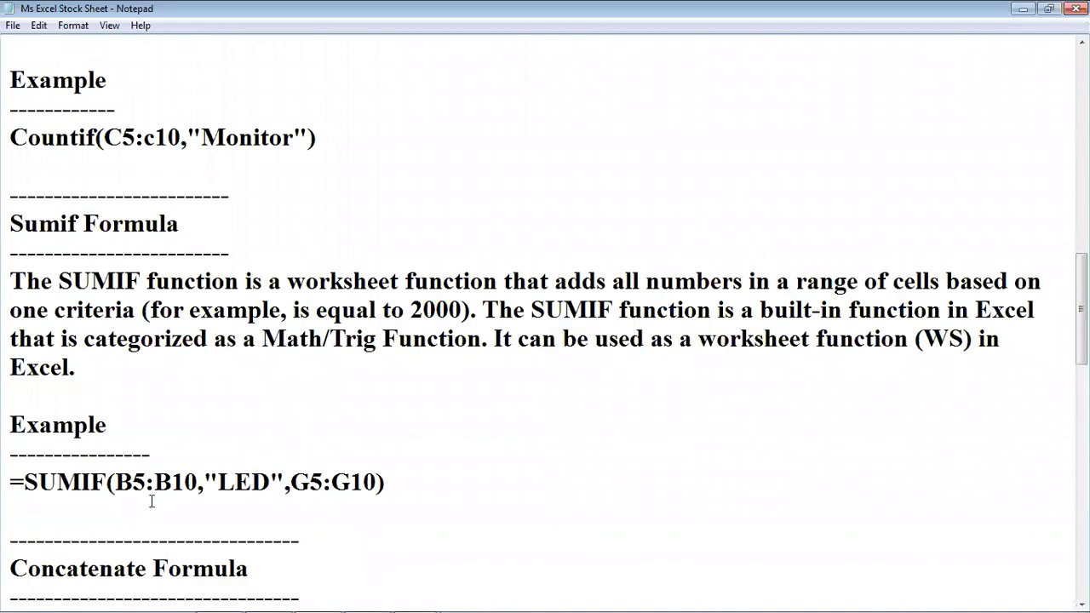
left_click(279, 482)
key("Home")
key("Right")
key("Right")
key("Right")
key("Right")
key("Right")
key("Right")
key("Right")
key("Right")
key("Right")
key("Right")
key("Right")
key("Right")
key("Right")
key("Right")
key("Right")
key("Right")
key("Right")
key("Right")
key("Right")
key("Right")
key("Left")
key("Left")
key("Left")
key("Left")
key("Left")
key("Left")
key("Return")
key("Return")
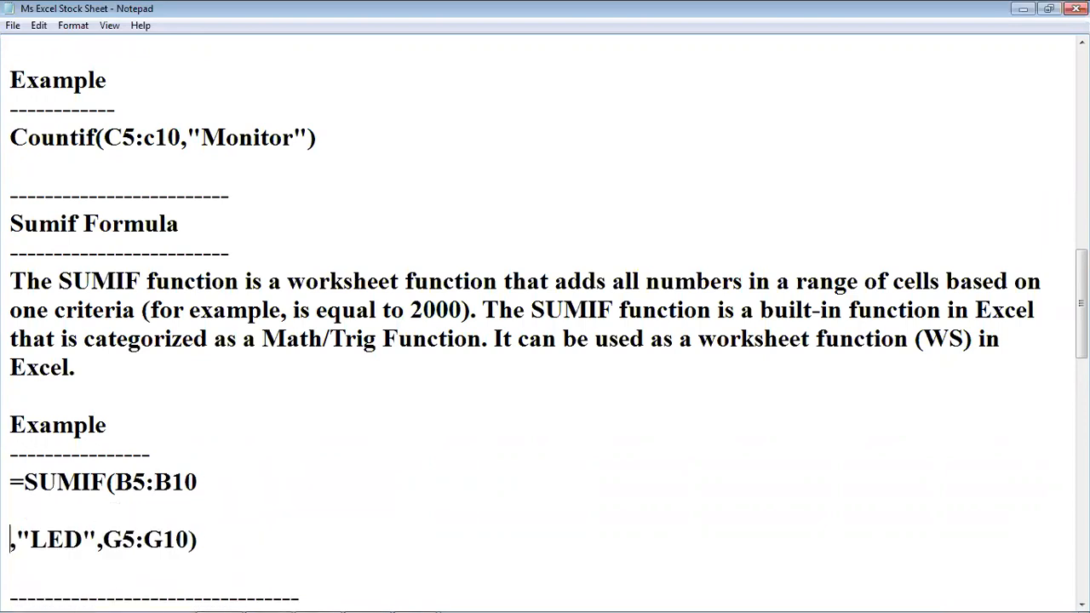
key("BackSpace")
key("BackSpace")
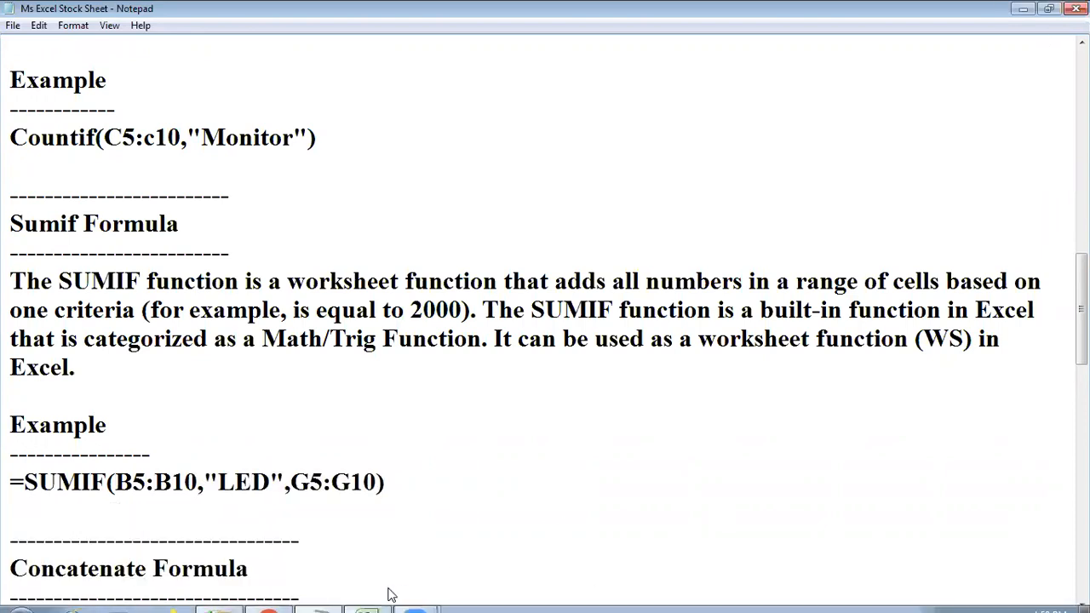
Switch back to the Excel stock sheet and examine the entries in the Item Name column, B5:B12
left_click(366, 606)
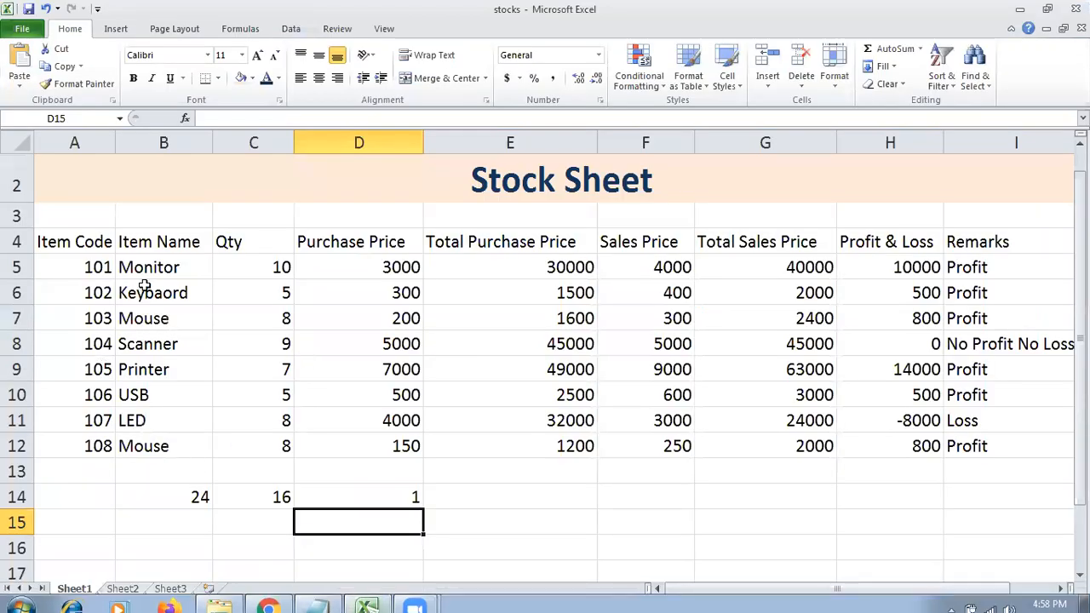
left_click_drag(151, 264, 151, 442)
left_click(160, 402)
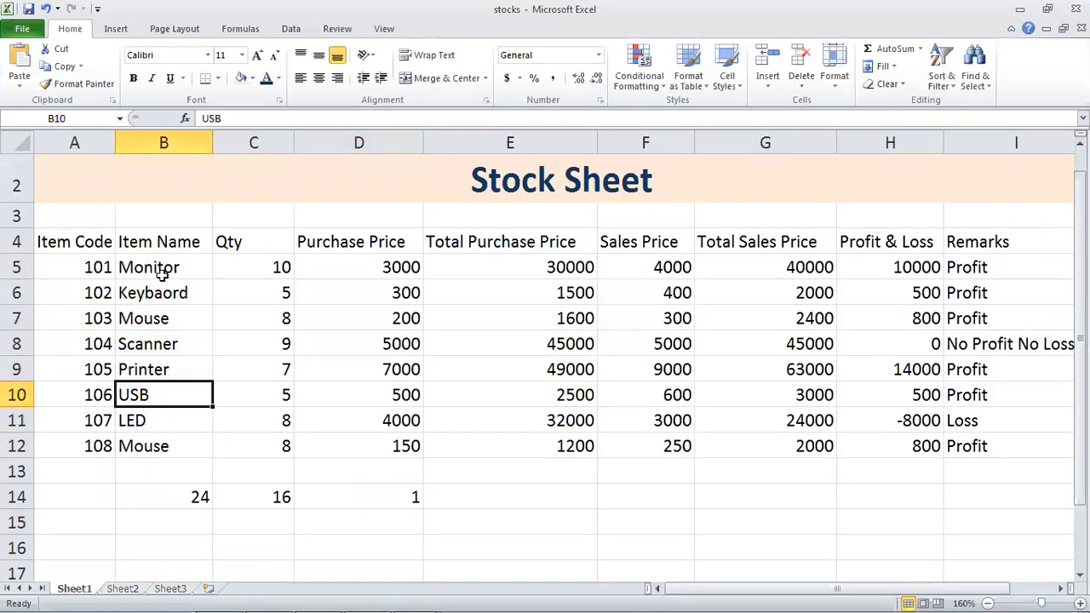
left_click(151, 419)
left_click(156, 441)
left_click(156, 419)
left_click(176, 270)
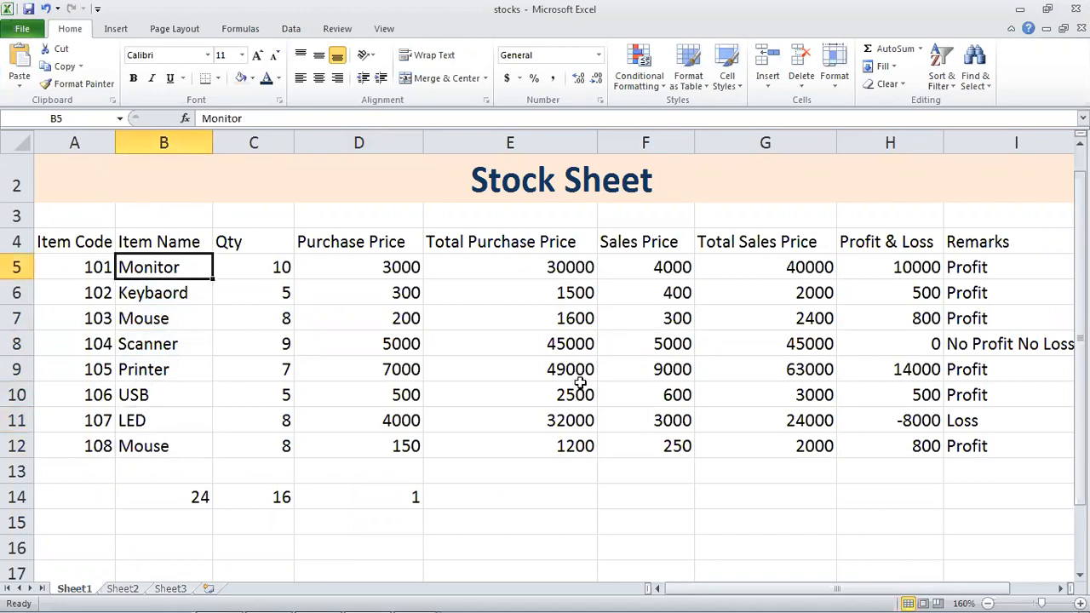
key("Down")
key("Down")
key("Down")
key("Down")
key("Down")
key("Down")
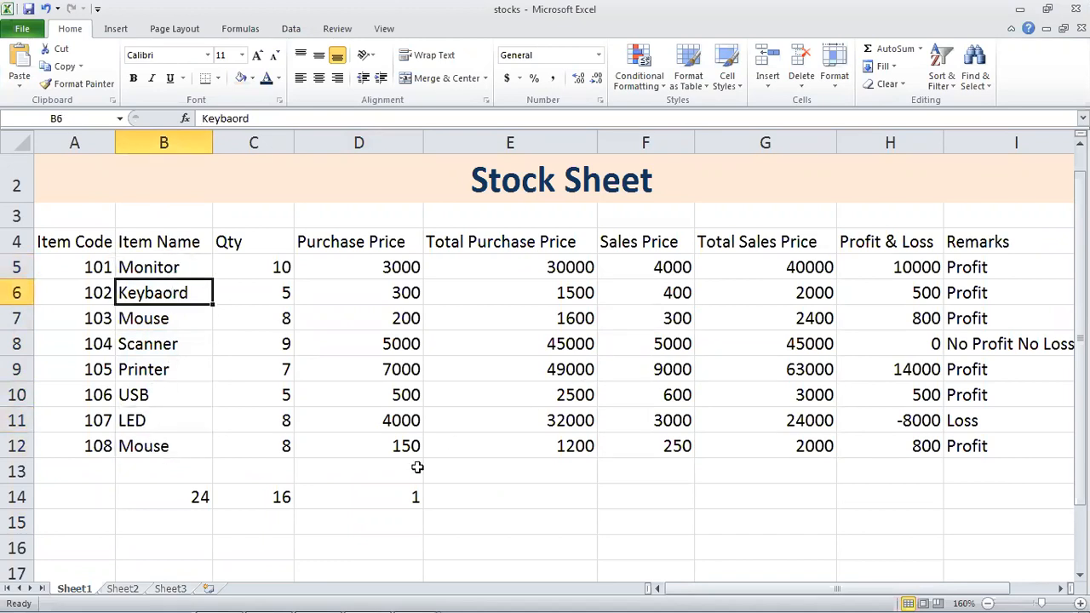
key("Up")
key("Up")
key("Up")
key("Up")
key("Up")
key("Up")
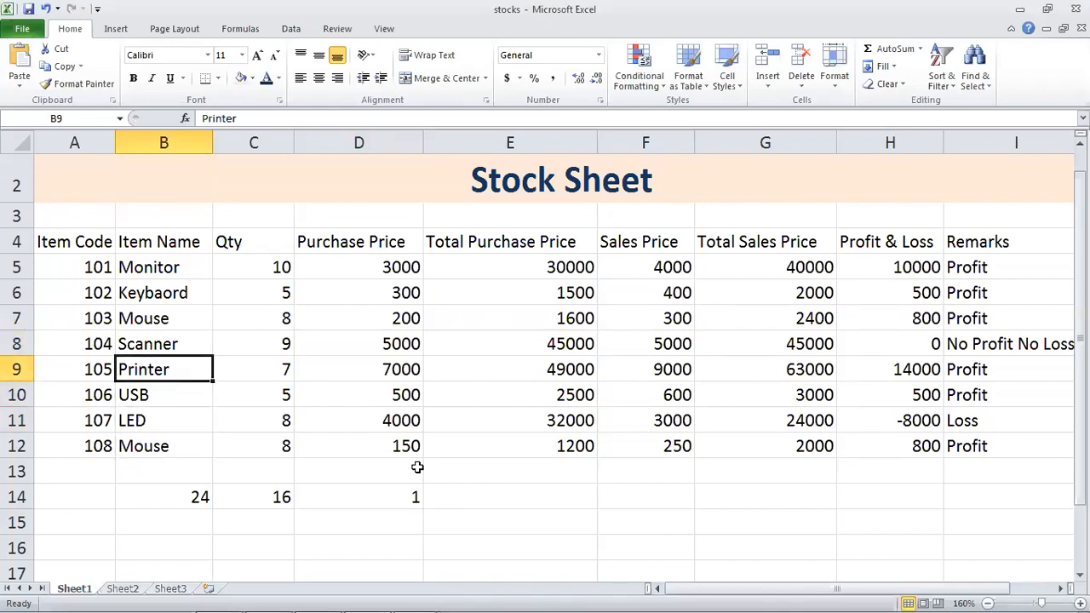
key("Down")
key("Down")
key("Down")
key("Down")
key("Down")
key("Down")
key("Up")
key("Down")
key("Down")
key("Down")
key("Down")
key("Right")
key("Right")
key("Right")
key("Right")
key("Right")
key("Left")
key("Left")
key("Left")
key("Left")
key("Up")
key("Up")
key("Up")
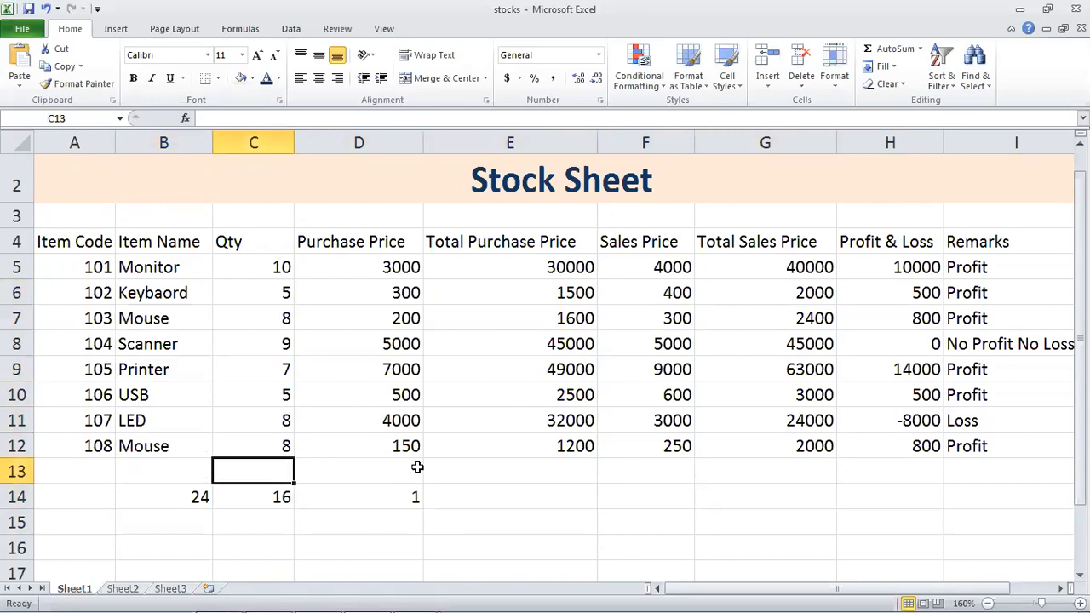
key("Left")
key("Right")
key("Left")
key("Up")
key("Up")
key("Up")
key("Up")
key("Up")
key("Down")
key("Down")
key("Down")
key("Down")
key("Down")
key("Down")
key("Up")
key("Up")
key("Up")
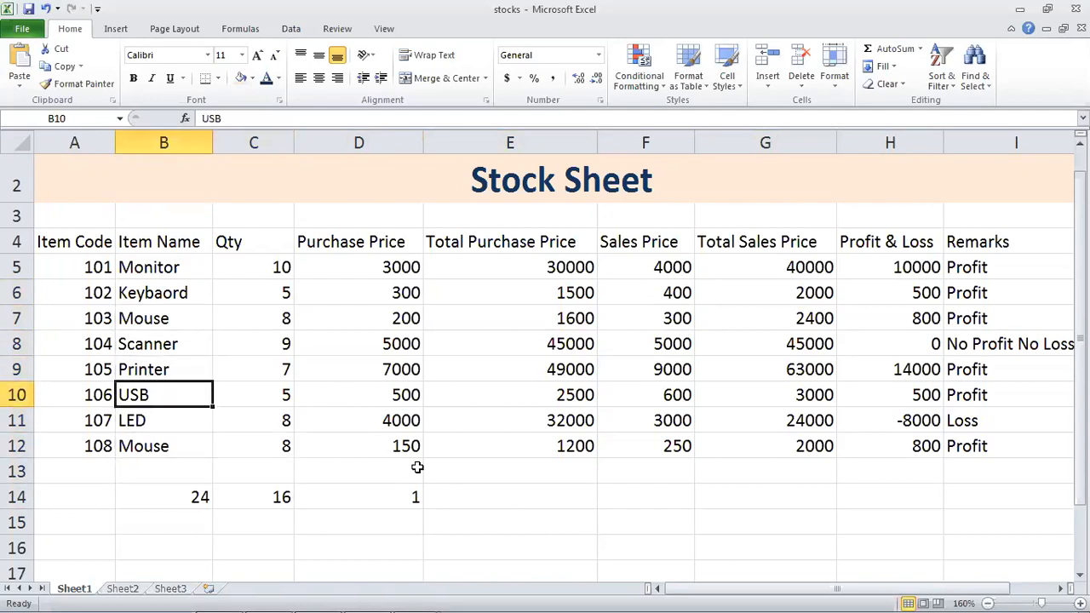
Compare the two Mouse rows, 7 and 12, with their Total Sales Price values in column G
left_click(646, 344)
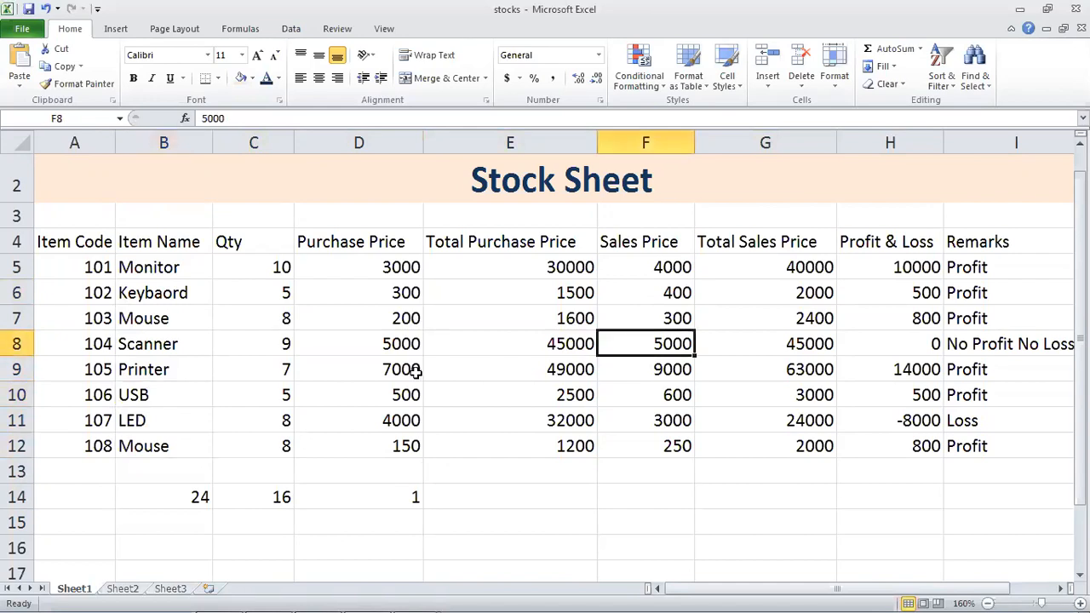
left_click(154, 373)
left_click(162, 451)
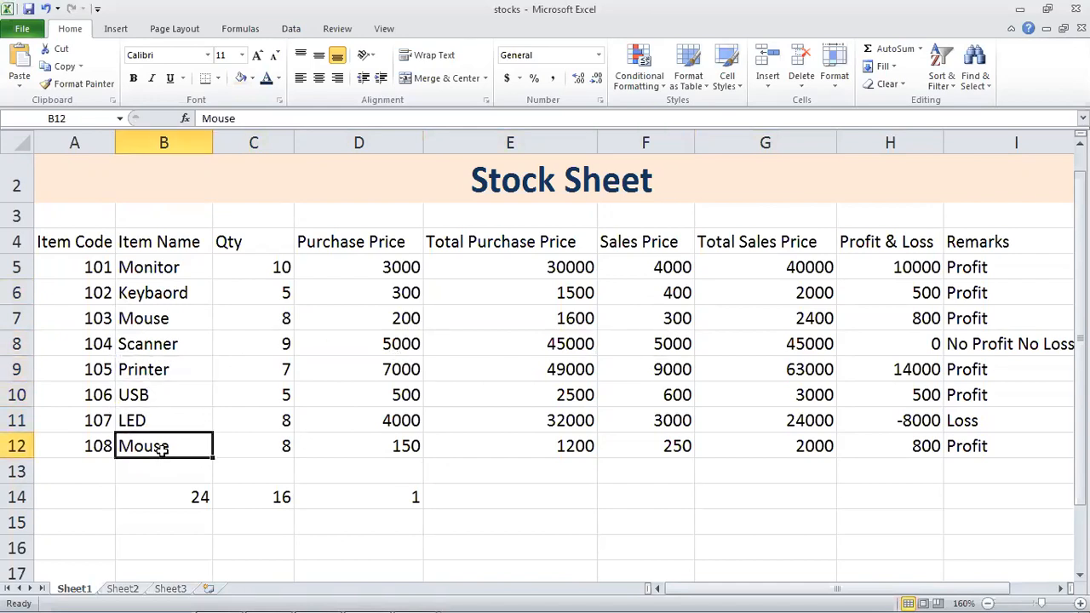
left_click(159, 322)
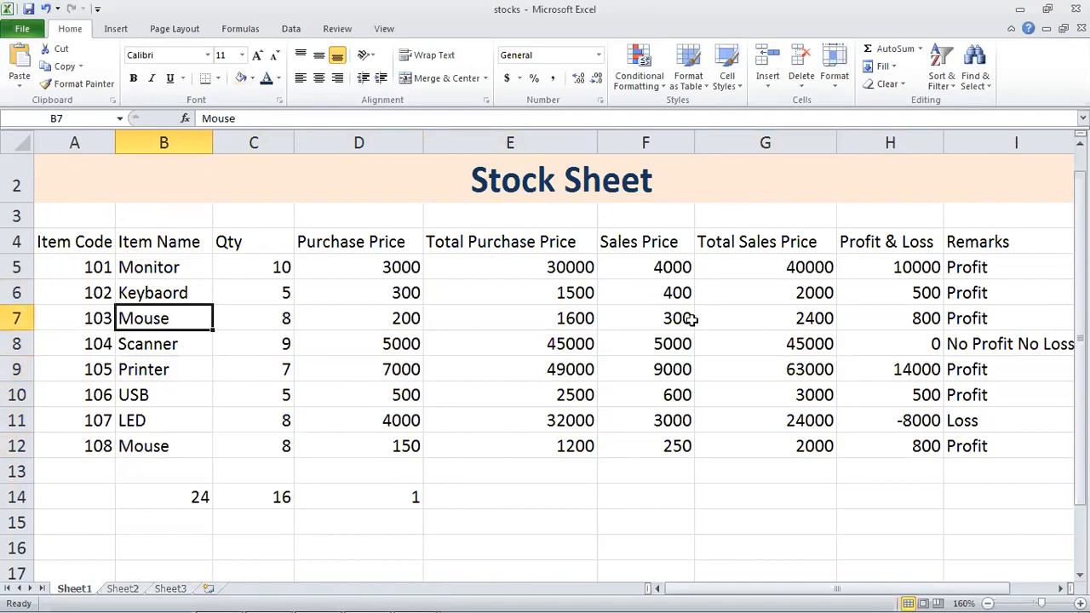
left_click(809, 320)
left_click(179, 448)
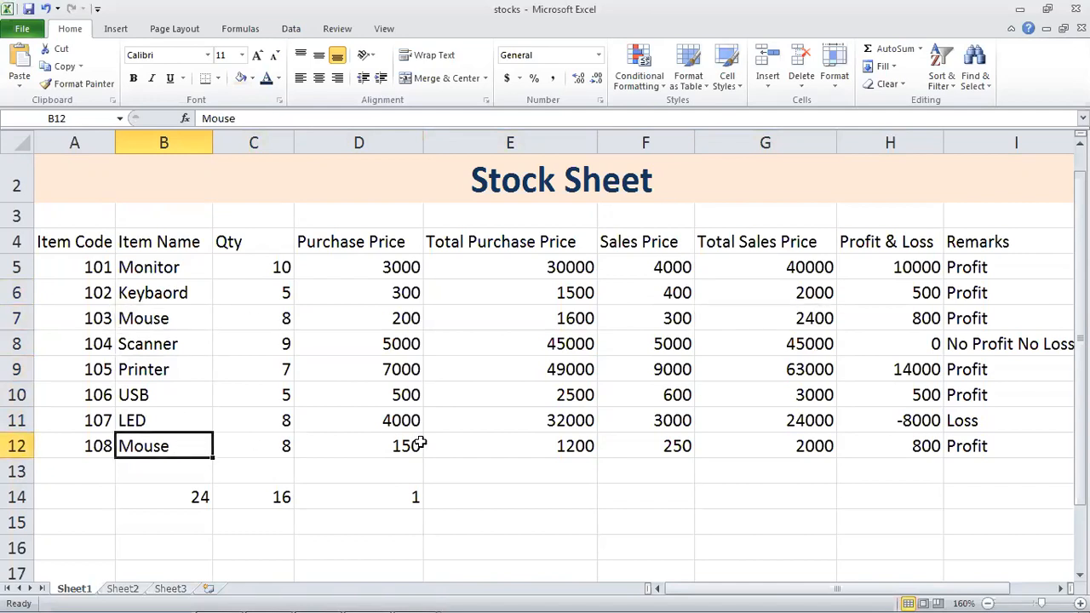
left_click(827, 451)
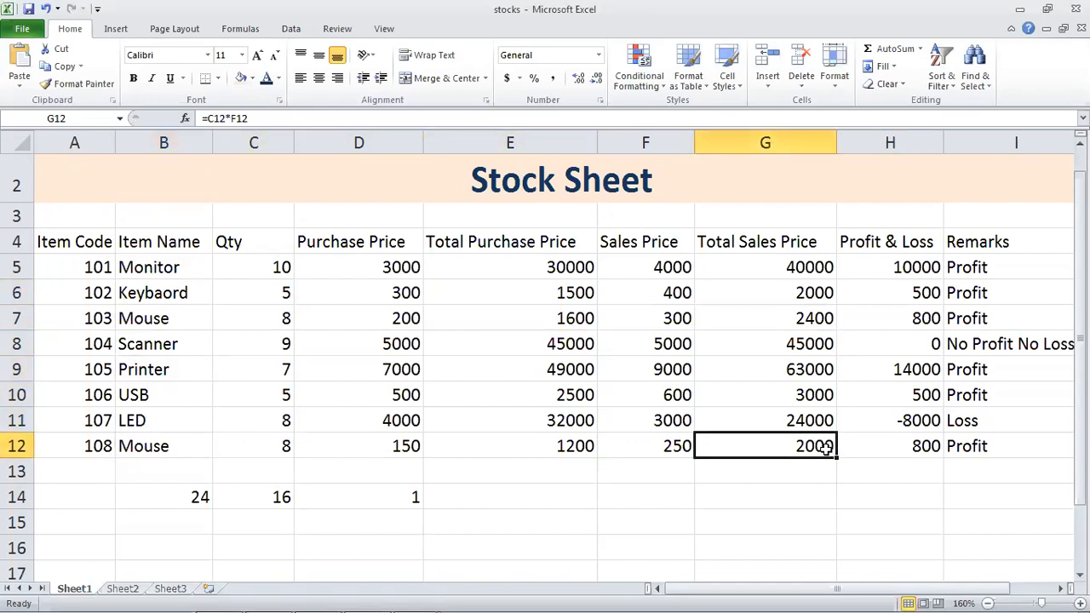
Enter the formula =SUM(B5:B12,"Mouse",G5:G12) in cell E14
left_click(442, 497)
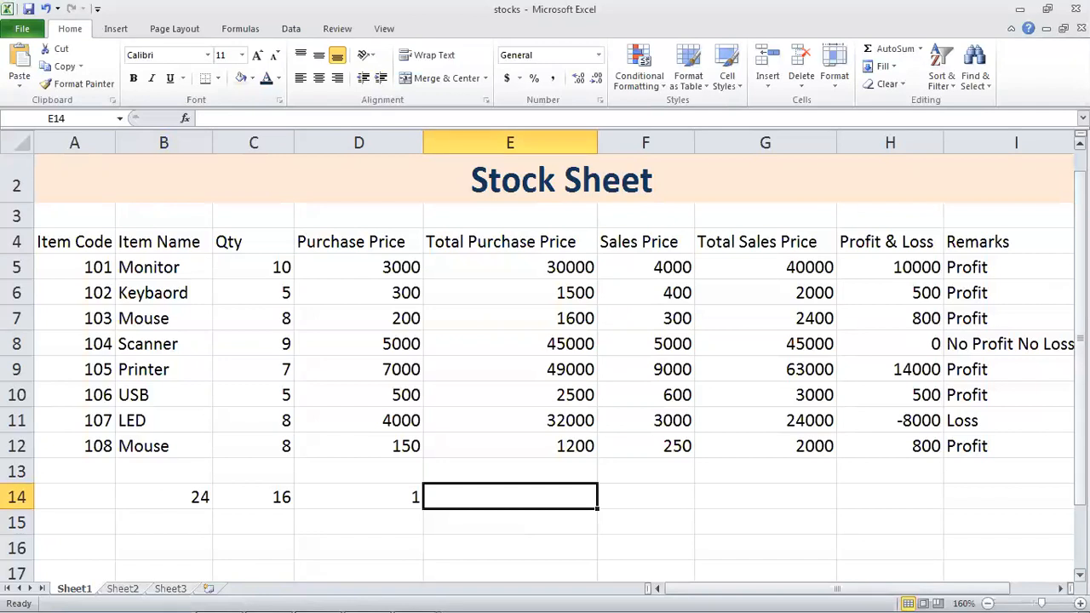
type("=sum")
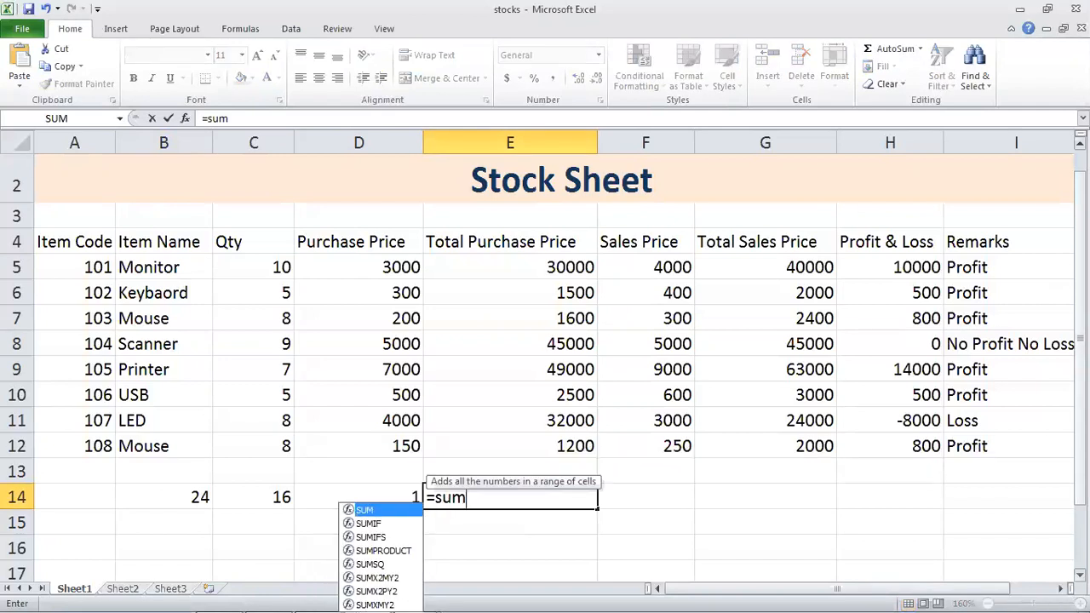
type("(")
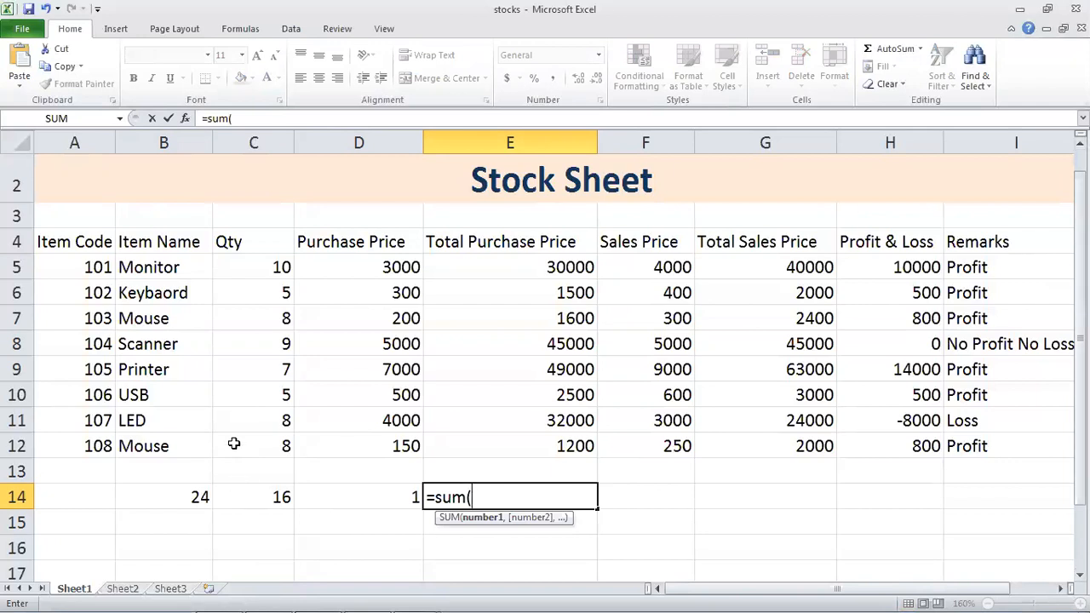
left_click_drag(146, 267, 151, 446)
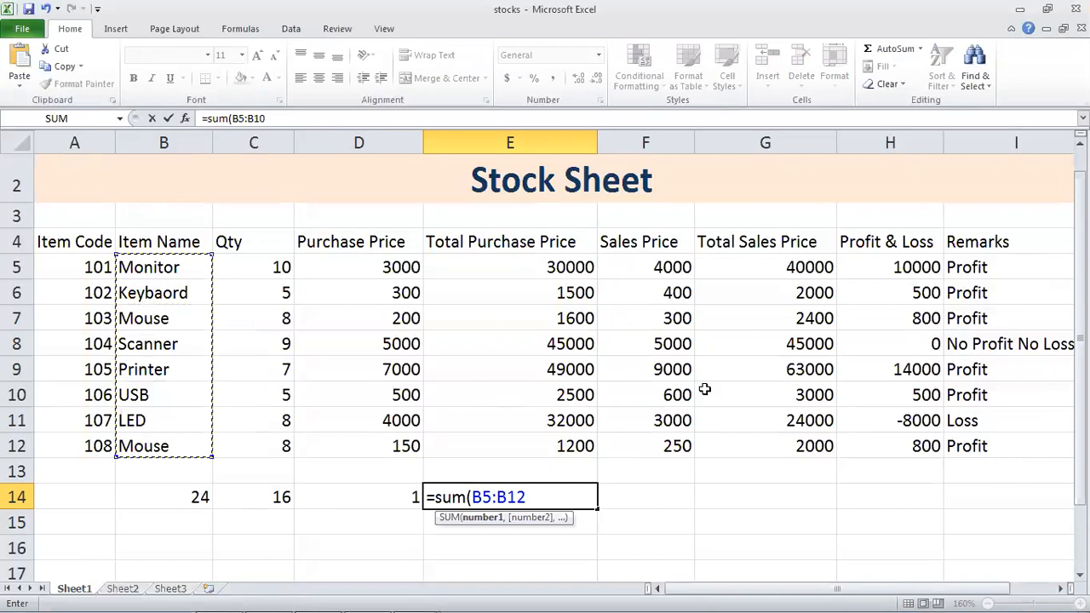
type(",")
type("\"")
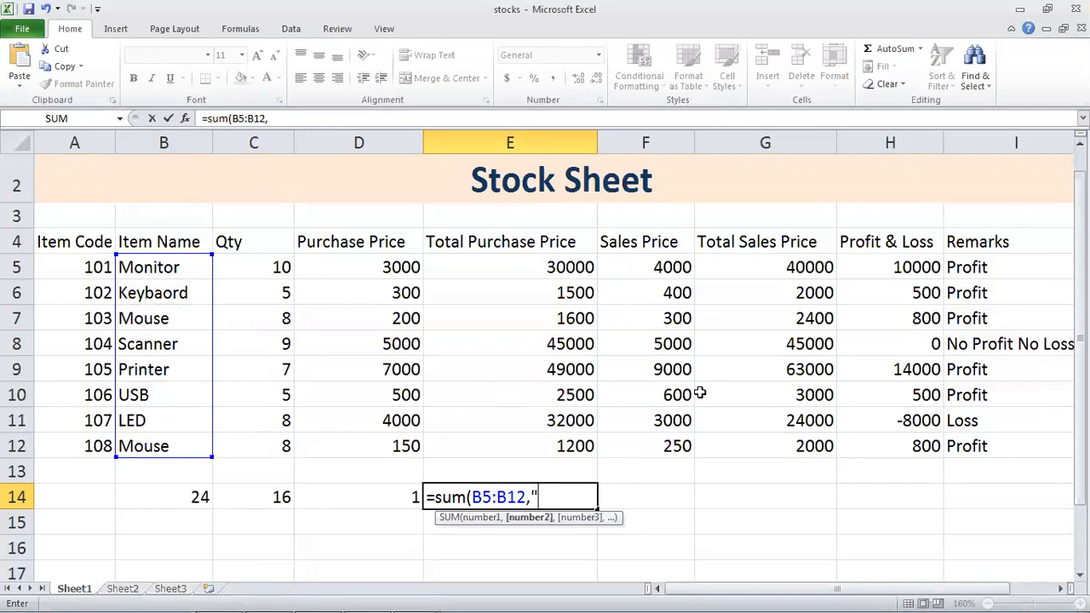
type("Mouse\",")
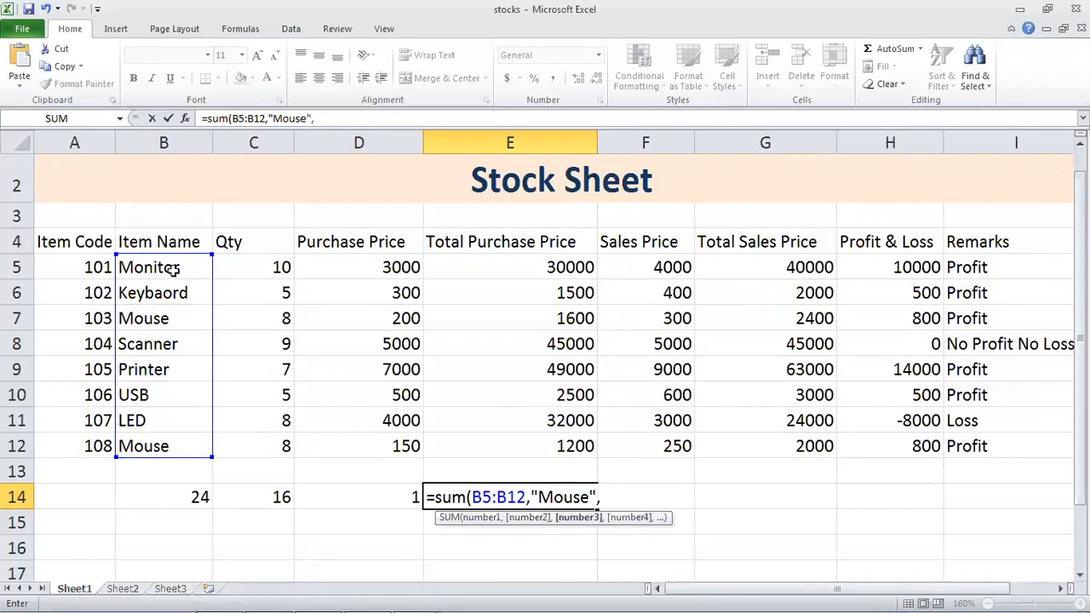
left_click_drag(764, 260, 768, 452)
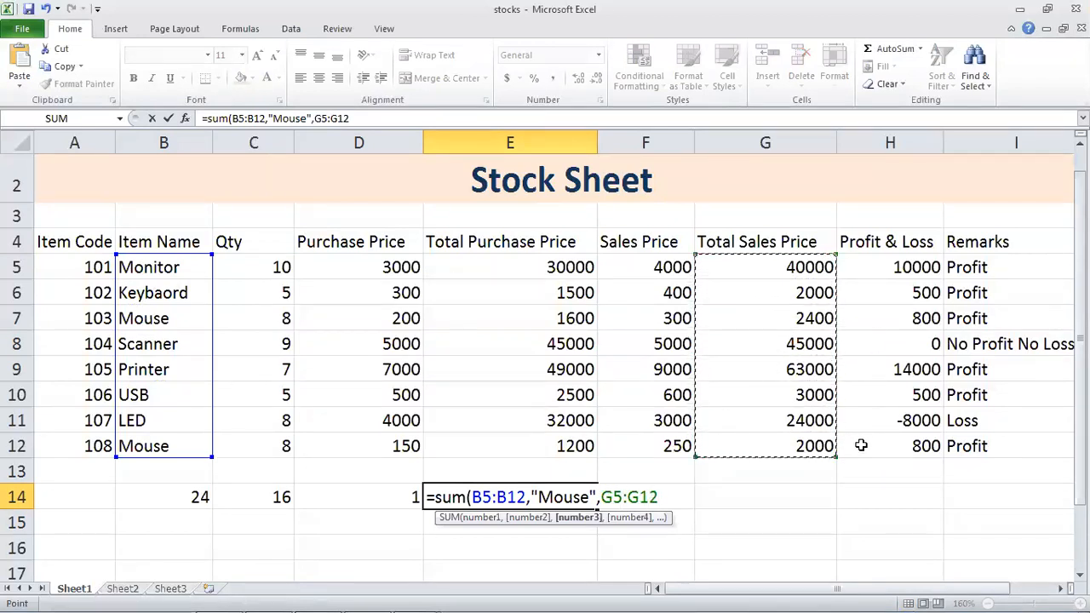
type(")")
key("Return")
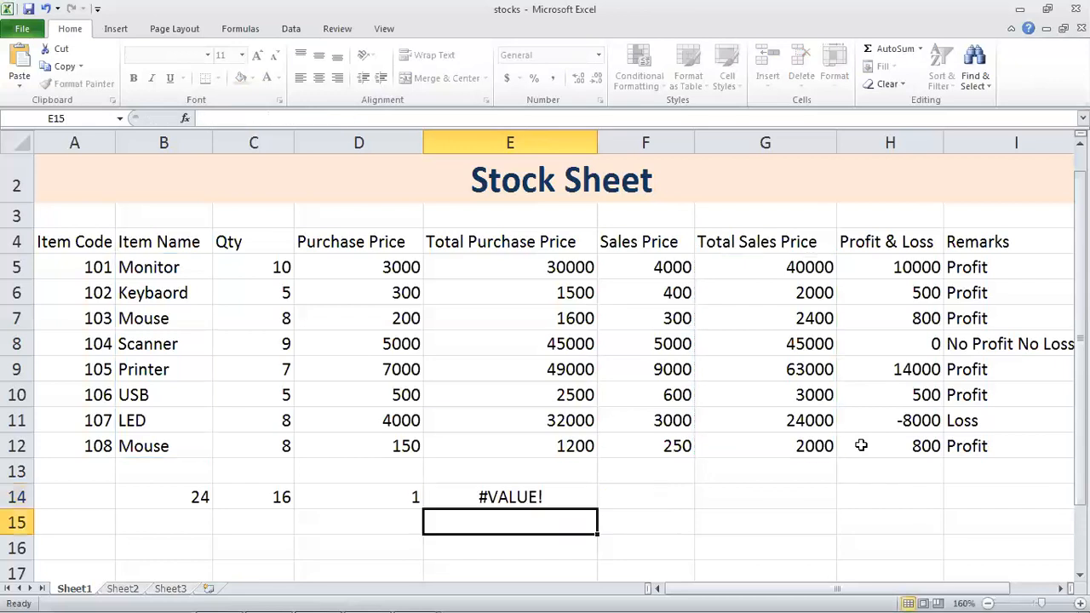
Replace "Mouse" with "Printer" in the E14 formula so it reads =SUM(B5:B12,"Printer",G5:G12)
key("Up")
key("F2")
key("Left")
key("Left")
key("Left")
key("Left")
key("Left")
key("Left")
key("Left")
key("Left")
key("Left")
key("Left")
key("Left")
key("Left")
key("Left")
key("Left")
key("Left")
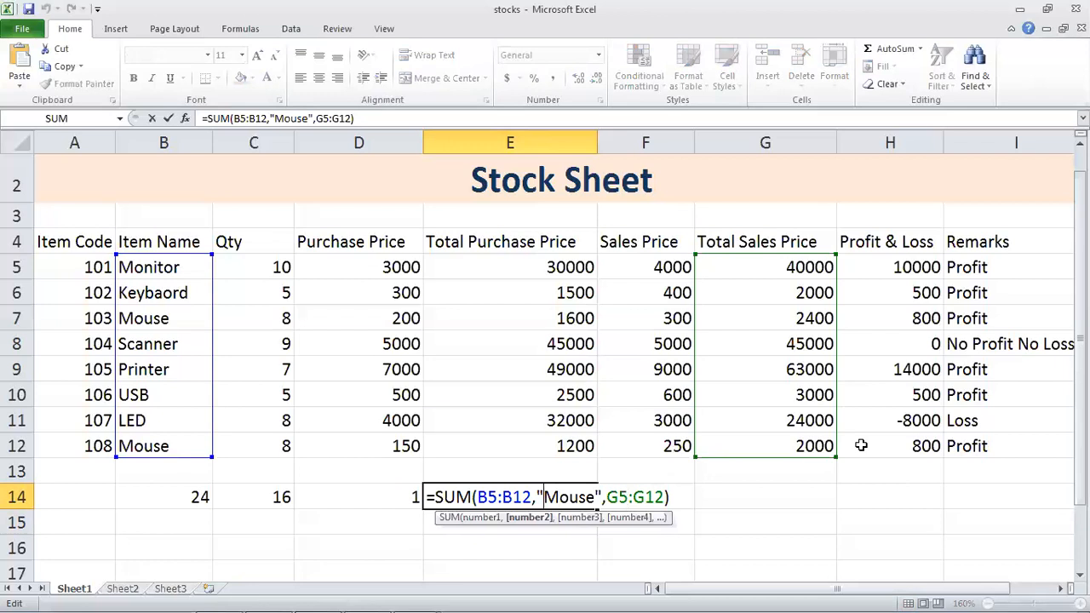
key("Delete")
key("Delete")
key("Delete")
key("Delete")
key("Delete")
type("Printer")
key("Return")
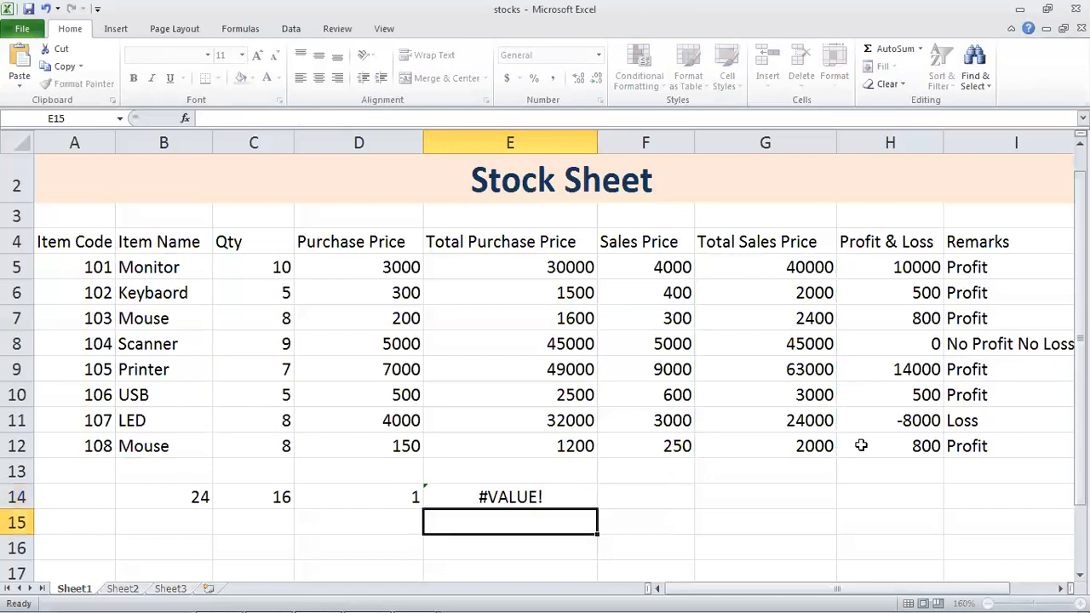
Change the function in E14 from SUM to SUMIF so it reads =SUMIF(B5:B12,"Printer",G5:G12)
key("Up")
key("F2")
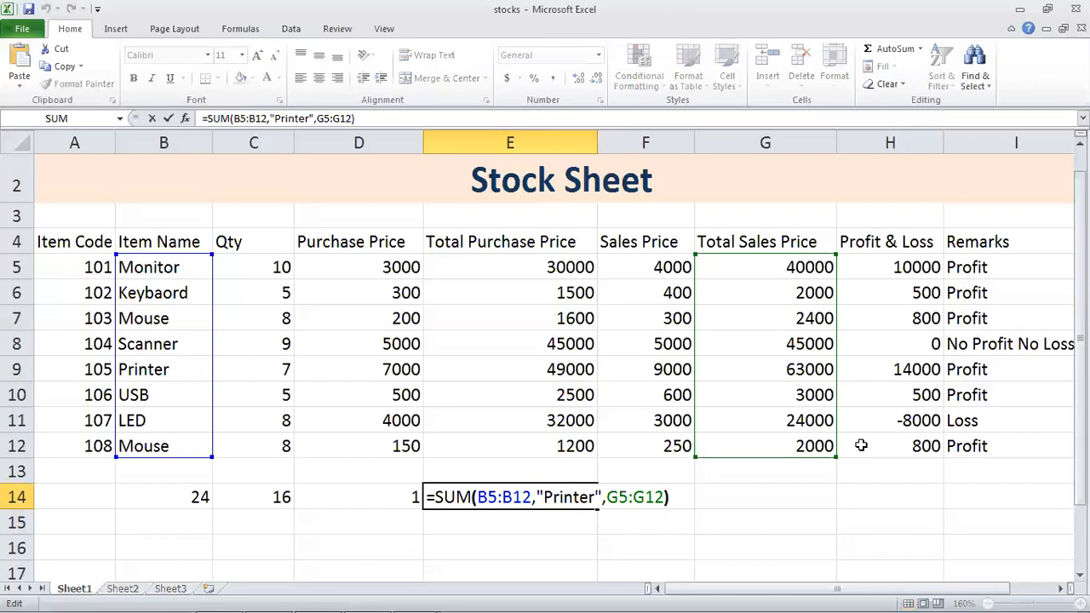
key("Left")
key("Left")
key("Left")
key("Left")
key("Left")
key("Left")
key("Left")
key("Left")
key("Left")
key("Left")
key("Left")
key("Left")
key("Left")
key("Left")
key("Left")
key("Left")
key("Left")
key("Left")
key("Left")
key("Left")
key("Left")
key("Left")
key("Left")
key("Left")
key("Left")
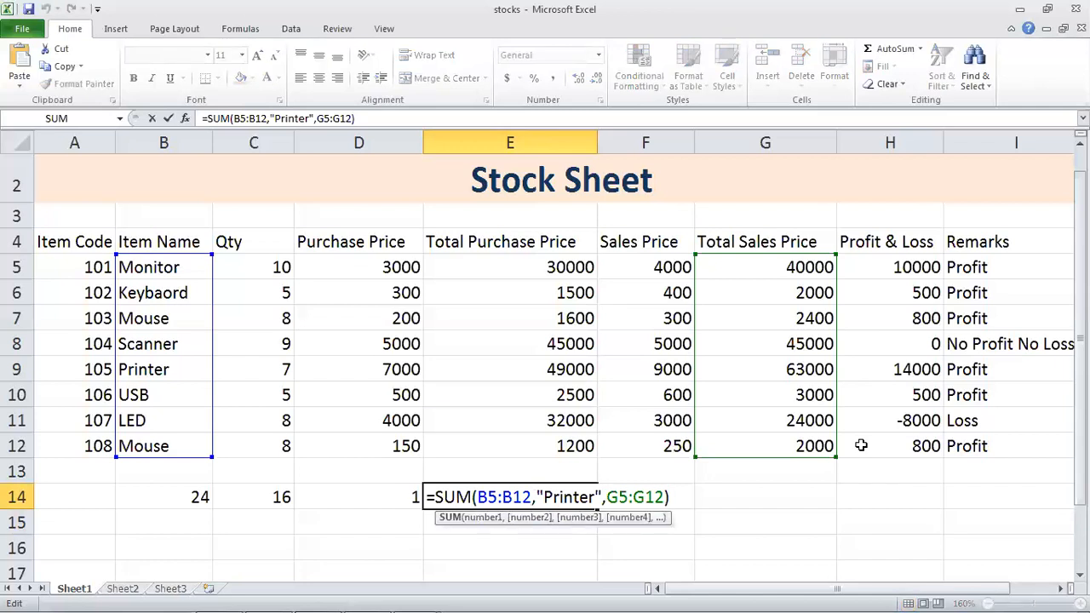
type("if")
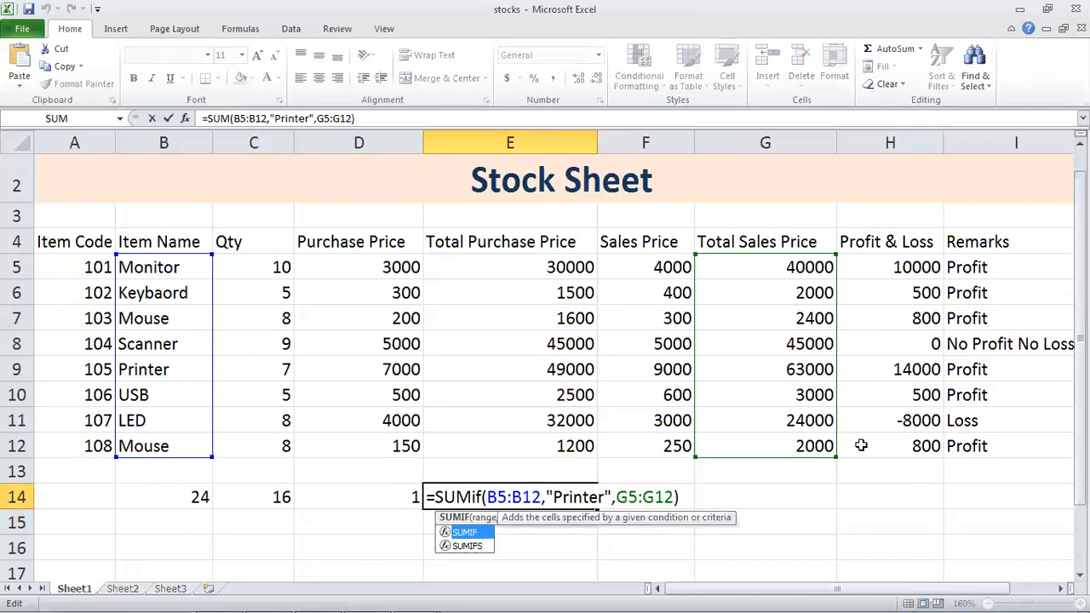
key("Return")
Examine the range, criteria and sum range arguments of the SUMIF formula in E14
key("Up")
key("F2")
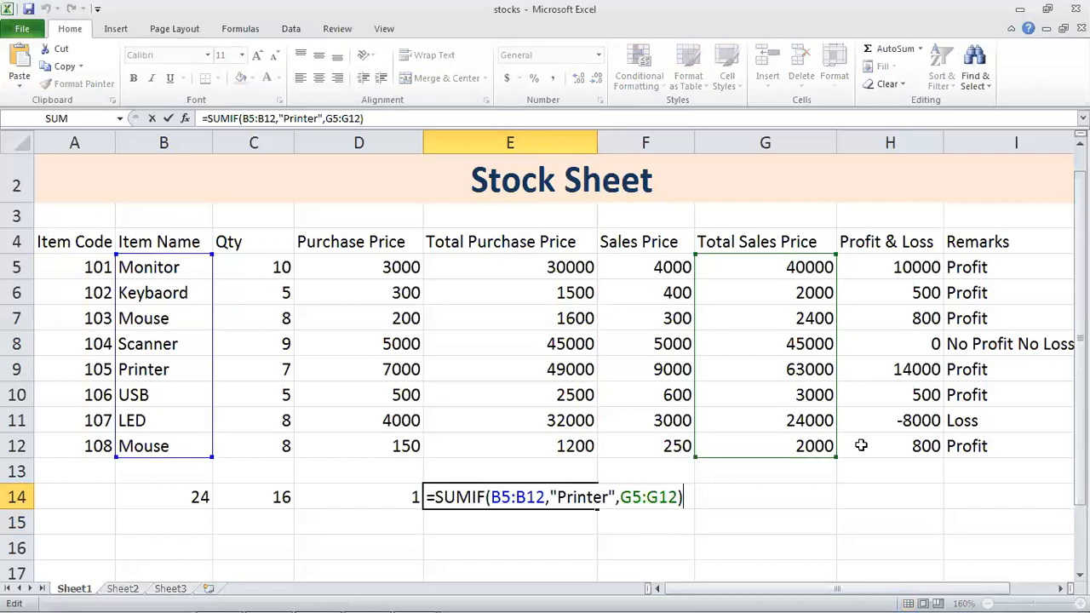
key("Left")
key("Left")
key("Left")
key("Left")
key("Left")
key("Left")
key("Left")
key("Left")
key("Left")
key("Left")
key("Left")
key("Left")
key("Left")
key("Left")
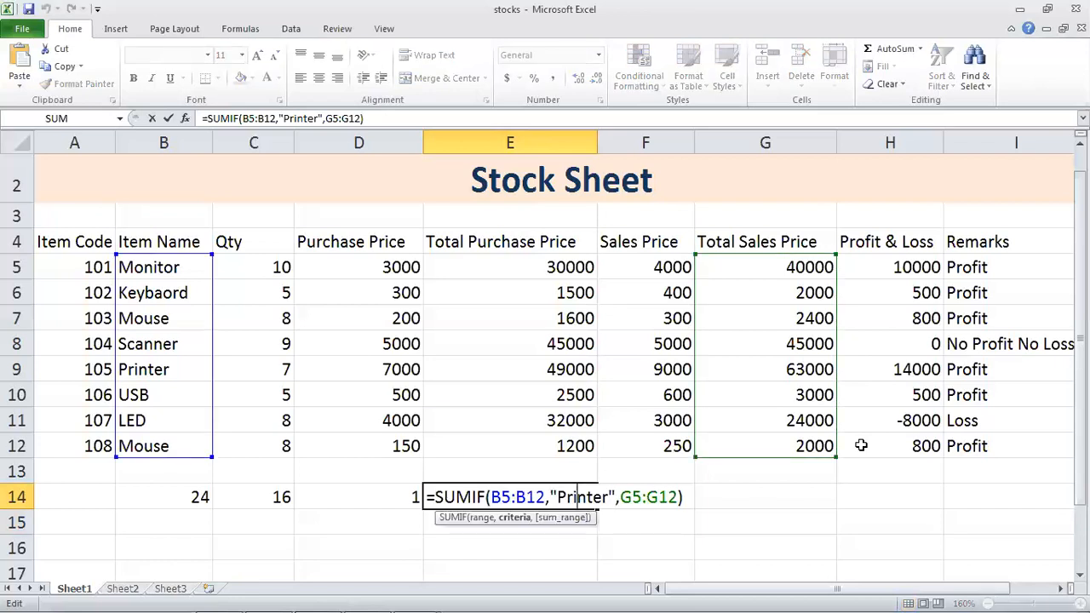
key("Return")
left_click(550, 500)
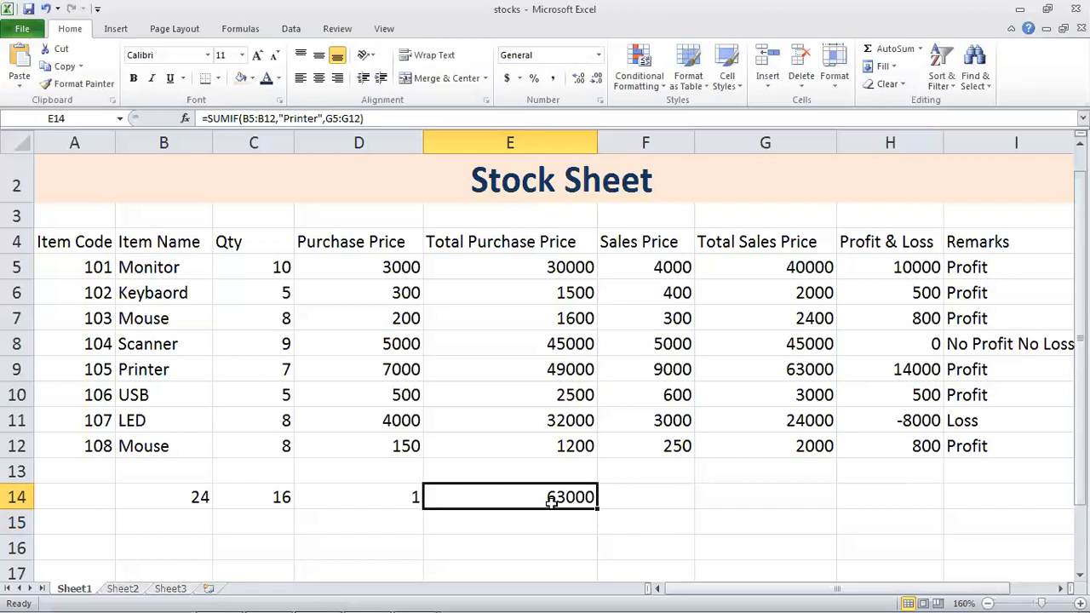
key("F2")
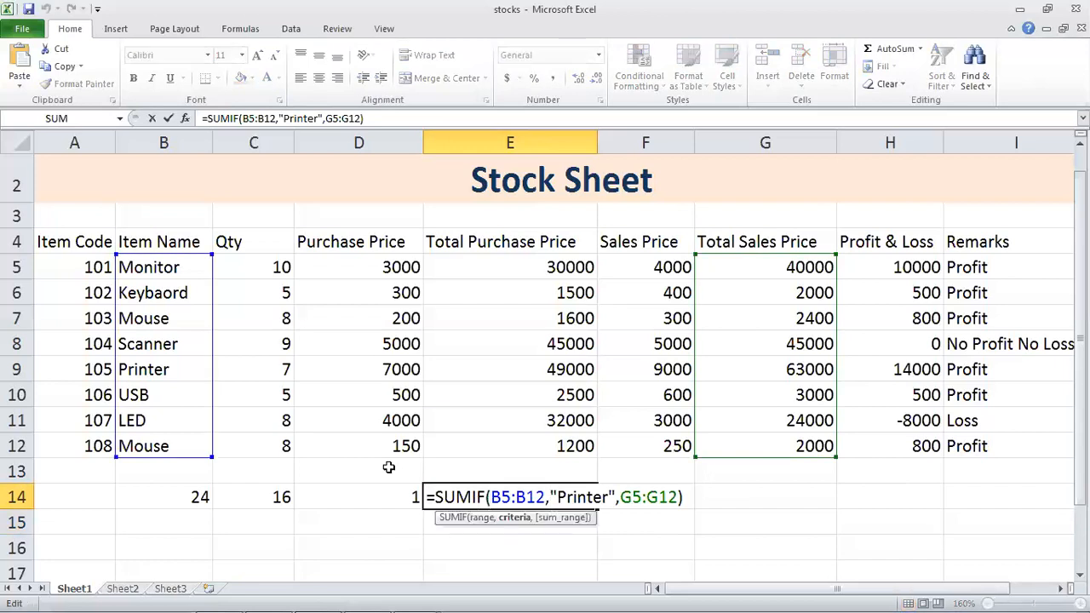
key("Return")
key("Up")
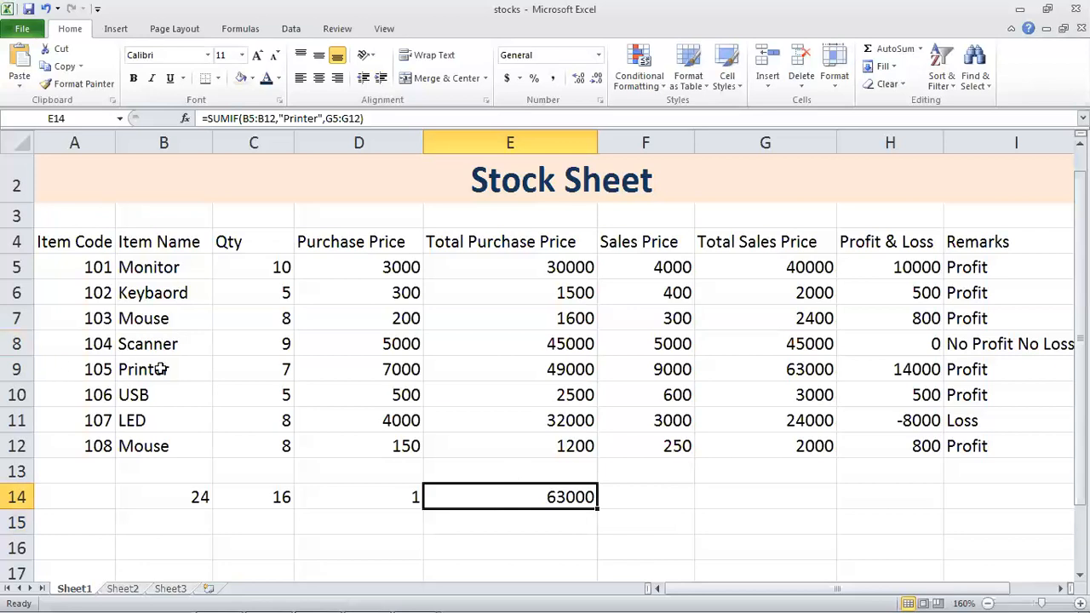
Shade the two Mouse rows, 7 and 12, with a grey fill and check their Total Sales Price cells
left_click(168, 322)
left_click(158, 442)
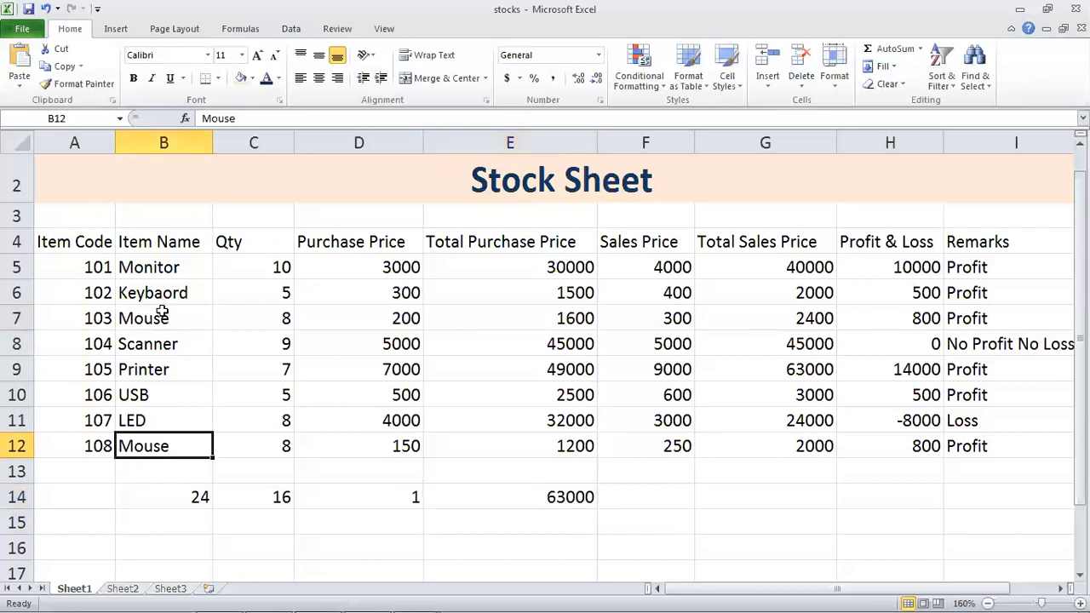
left_click(18, 319)
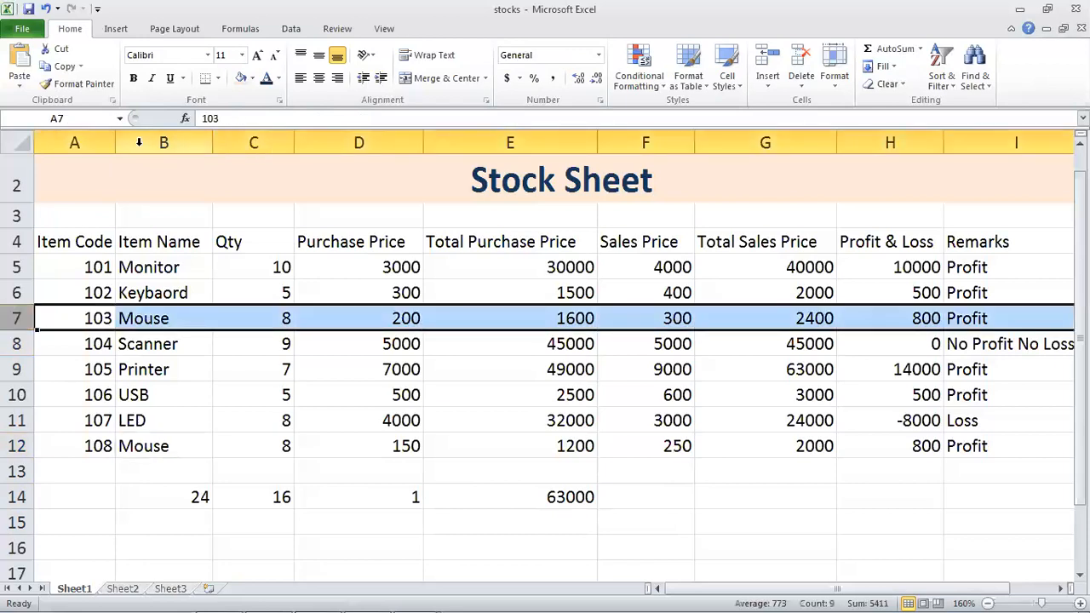
left_click(252, 78)
left_click(238, 145)
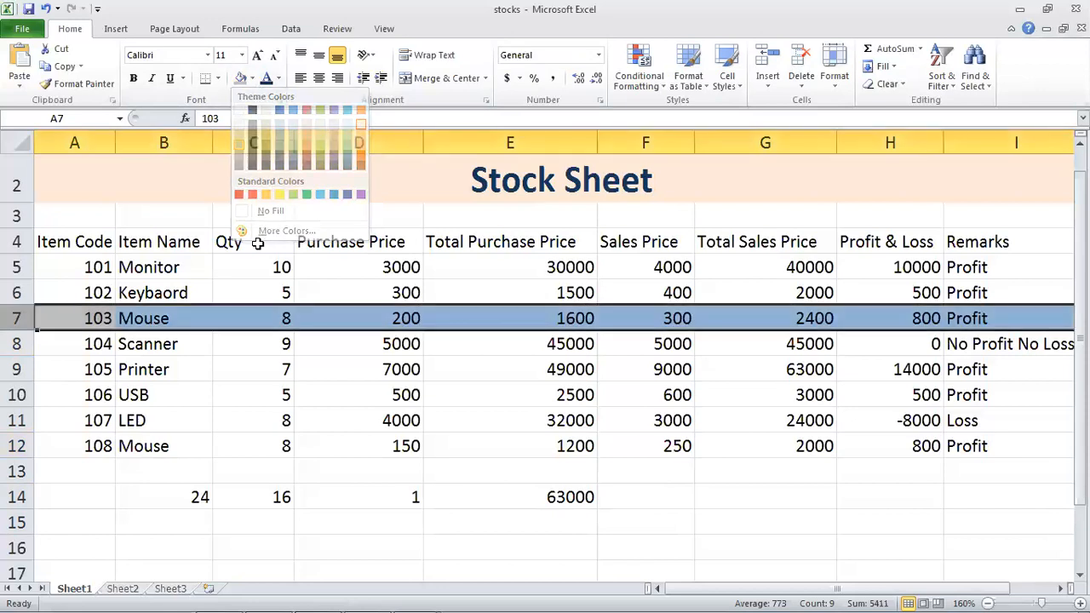
left_click(18, 447)
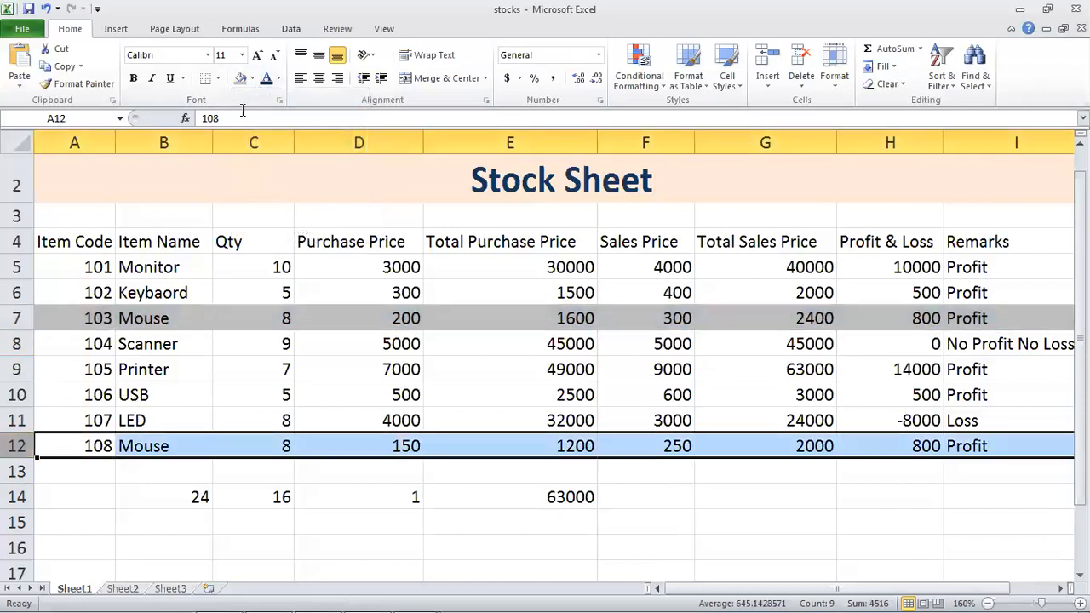
left_click(241, 78)
left_click(522, 394)
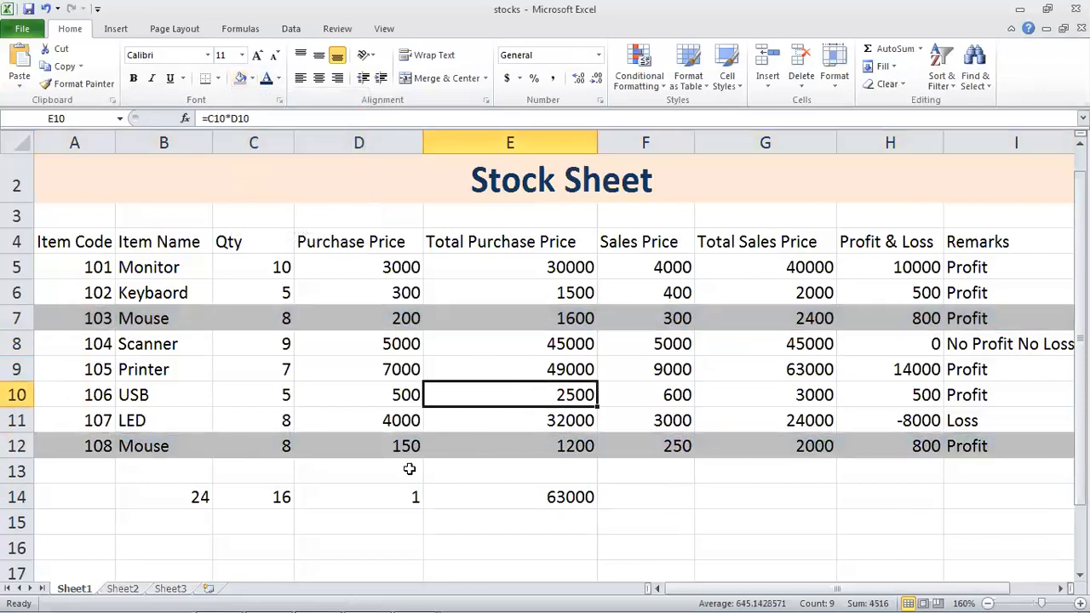
left_click(795, 446)
left_click(811, 323)
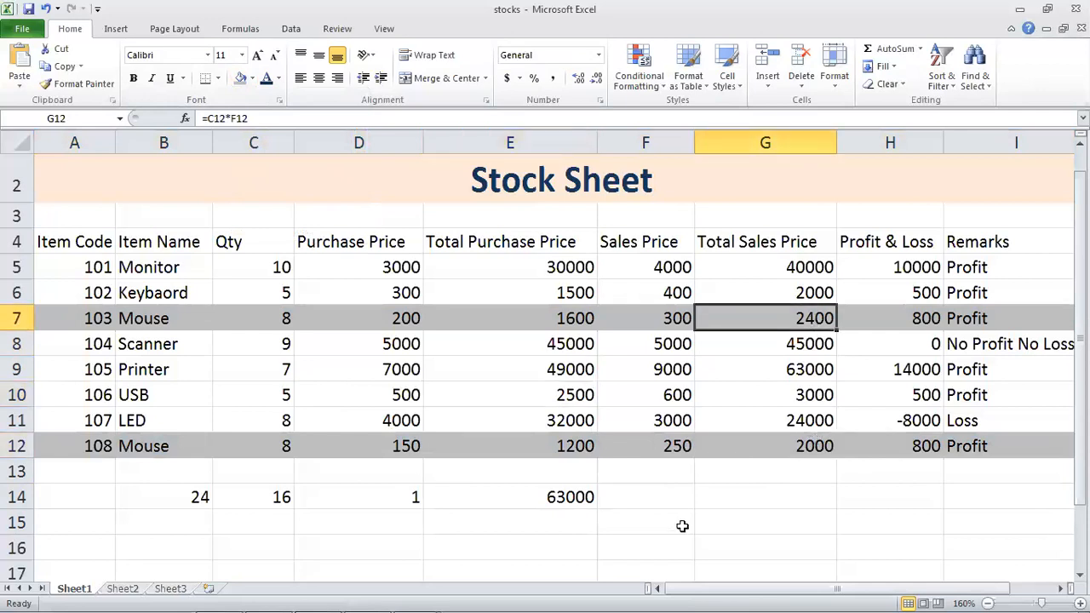
Rewrite the formula in E14 as =SUMIF(B5:B12,"Mouse",G5:G12)
left_click(592, 506)
double_click(578, 497)
key("Right")
key("Right")
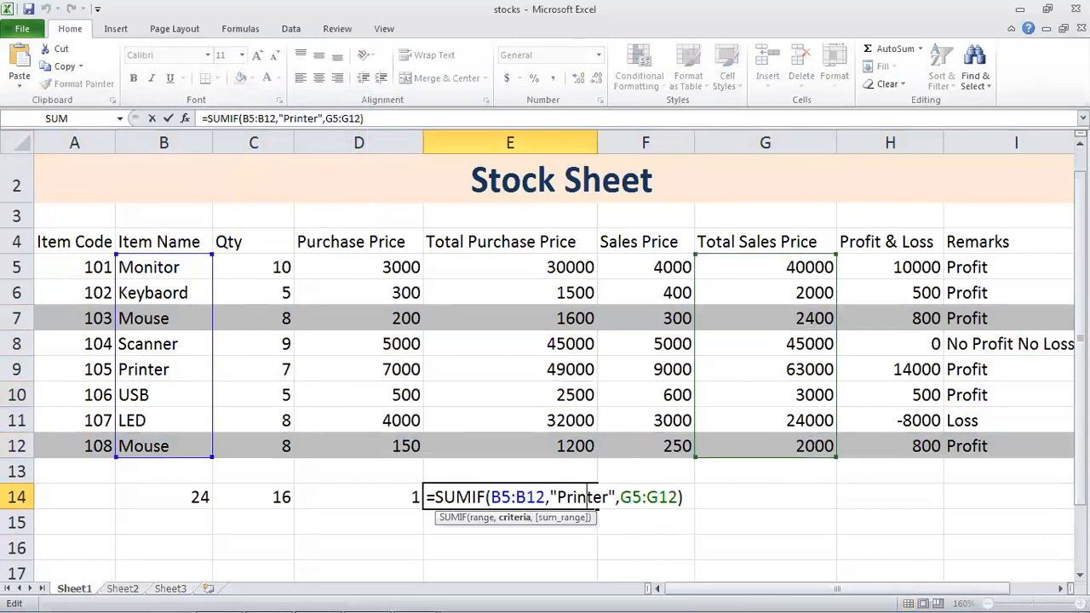
key("Home")
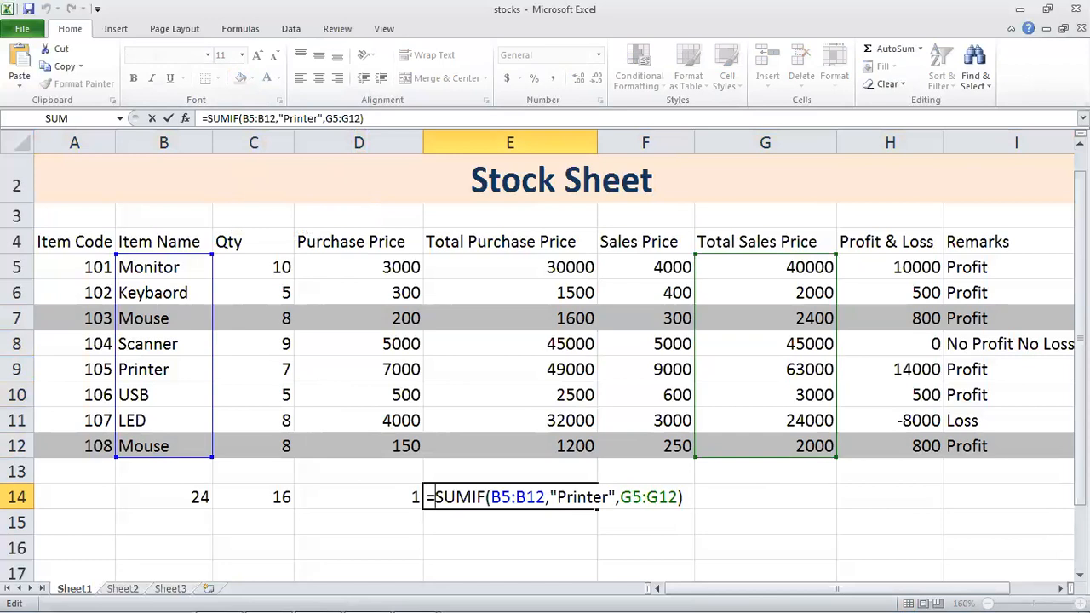
key("shift+End")
key("Delete")
type("sum")
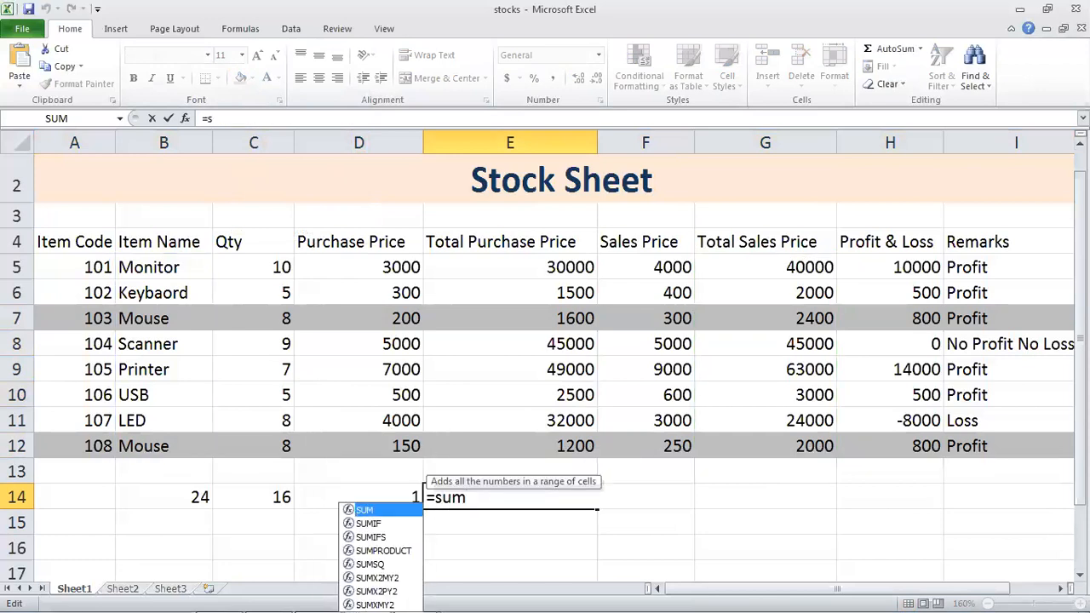
key("Down")
key("Tab")
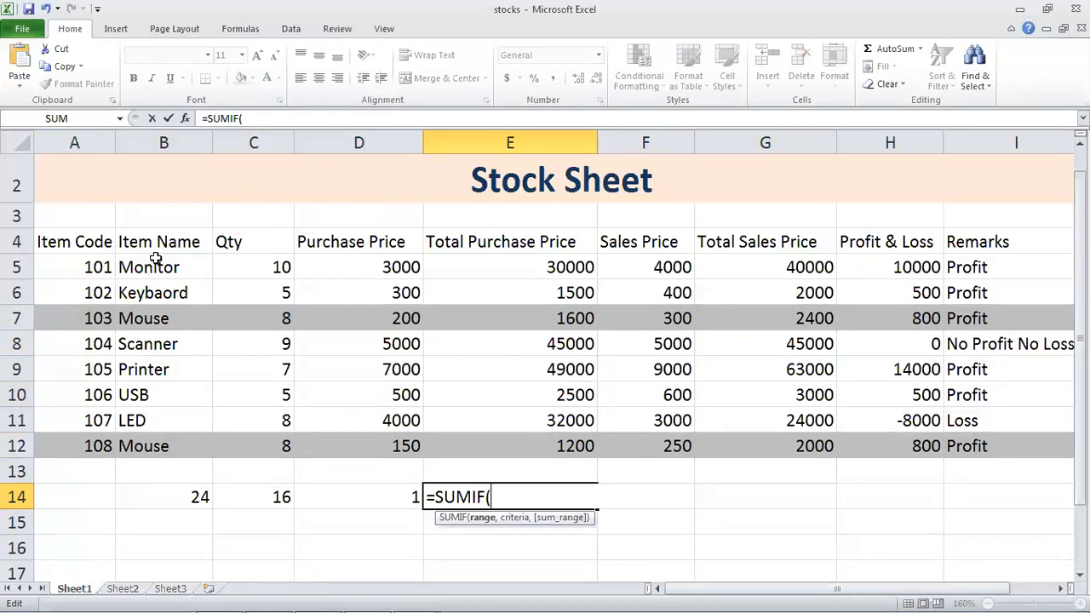
left_click_drag(156, 264, 158, 443)
type(",\"Mouse\",")
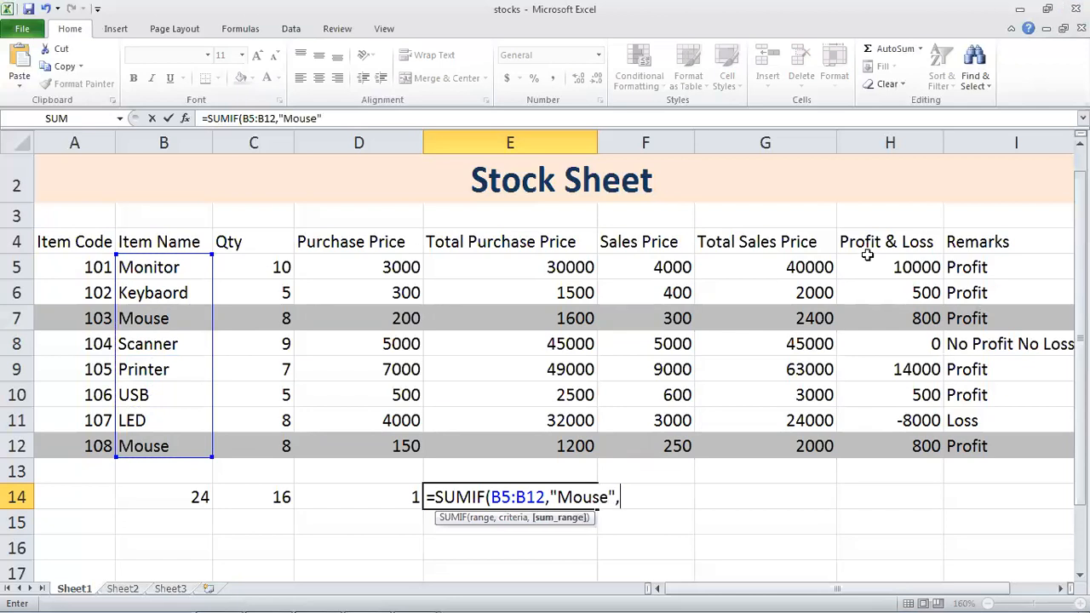
left_click_drag(785, 267, 783, 443)
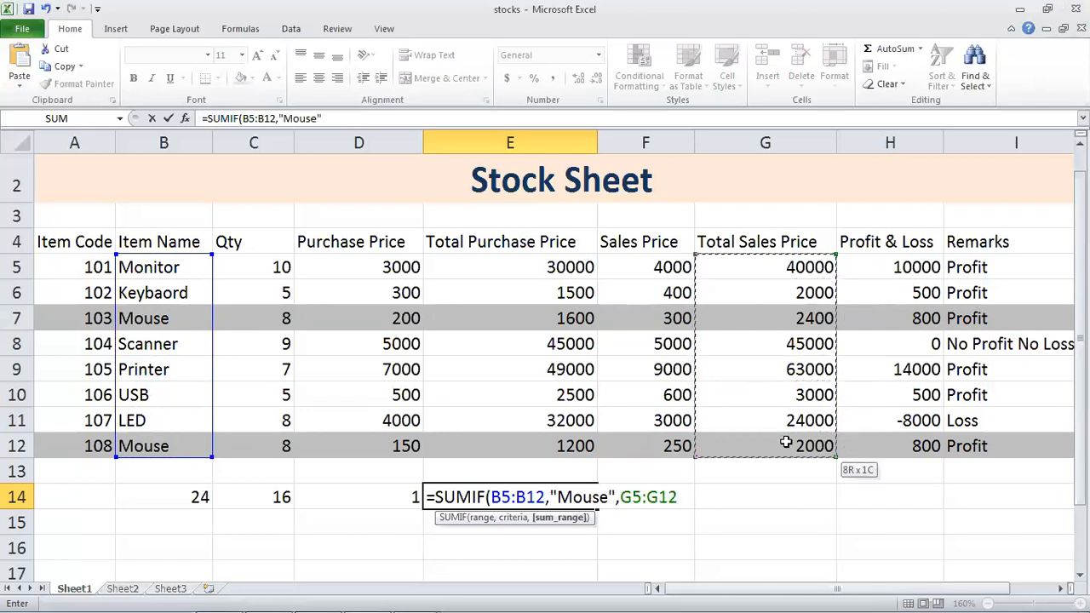
type(")")
key("Return")
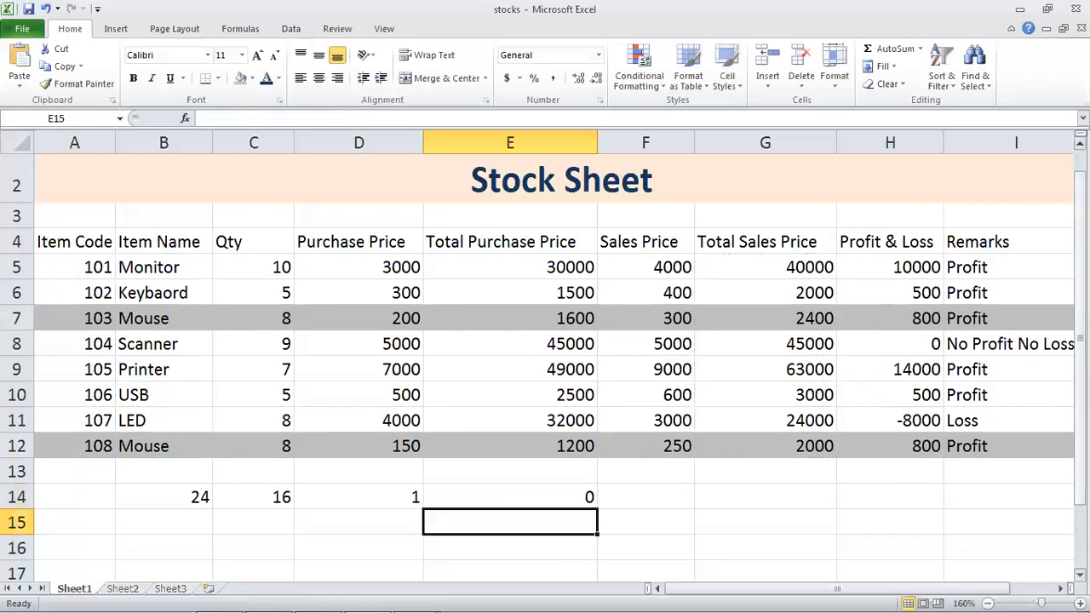
Replace the criterion "Mouse" in the E14 formula with "LED"
key("Up")
key("F2")
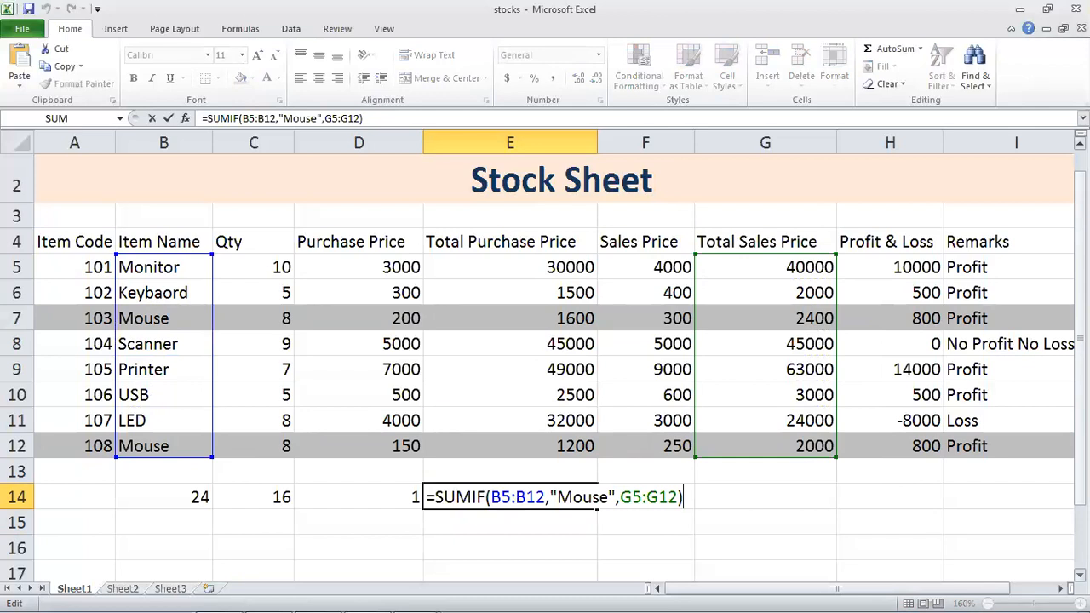
key("Left")
key("Left")
key("Left")
key("Left")
key("Left")
key("Left")
key("Left")
key("Left")
key("Left")
key("BackSpace")
key("BackSpace")
key("BackSpace")
key("BackSpace")
key("BackSpace")
type("K")
key("BackSpace")
type("LED")
key("Return")
key("Up")
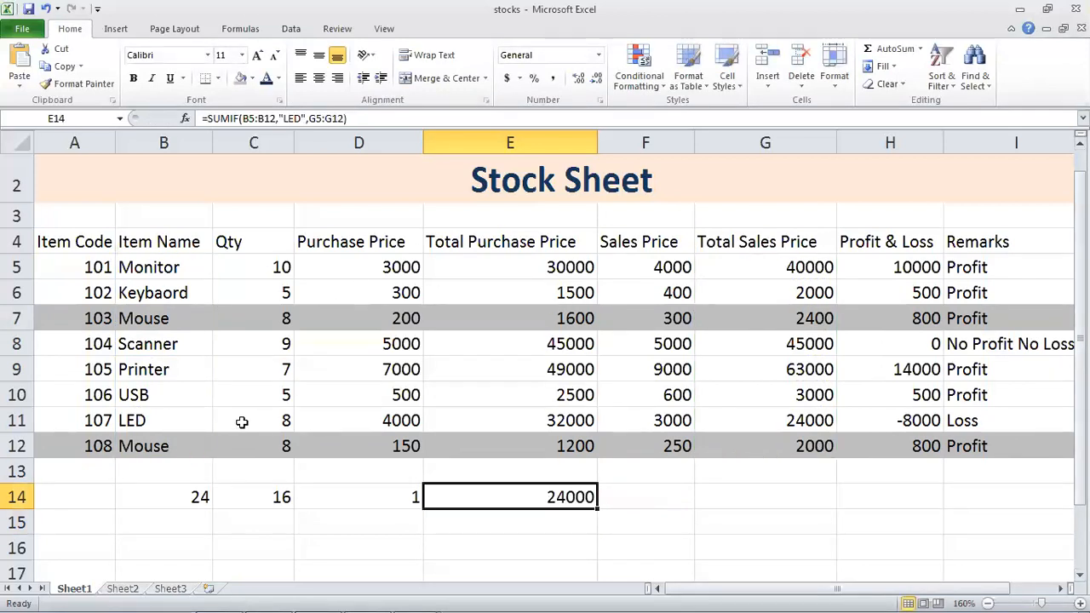
Check the LED row's item name and Total Sales Price against the SUMIF formula in E14
left_click(173, 426)
left_click(840, 424)
left_click(792, 421)
left_click(594, 492)
double_click(593, 491)
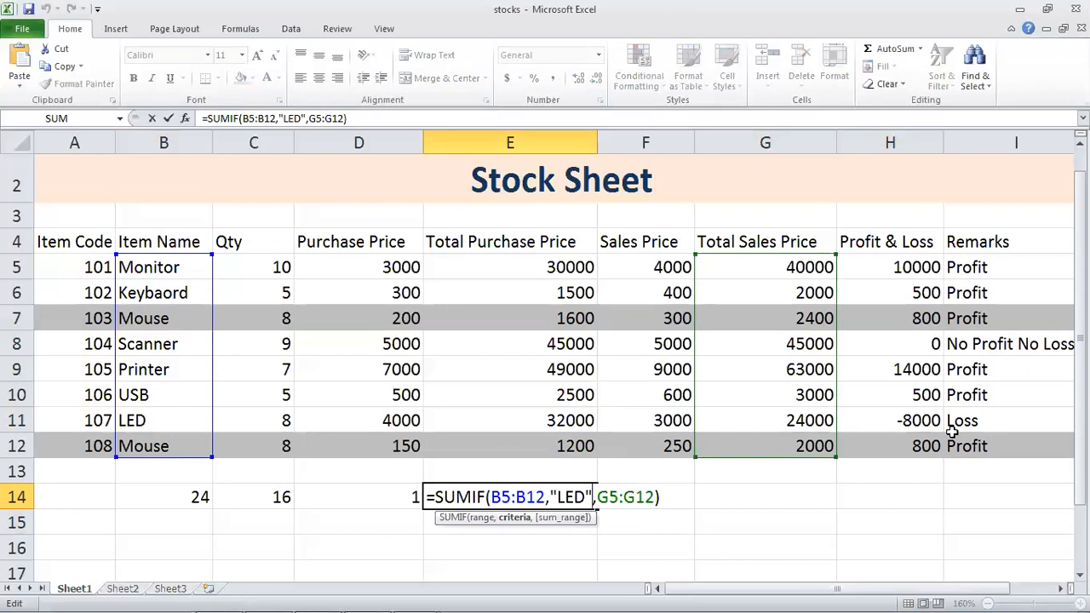
key("Return")
key("Up")
key("Up")
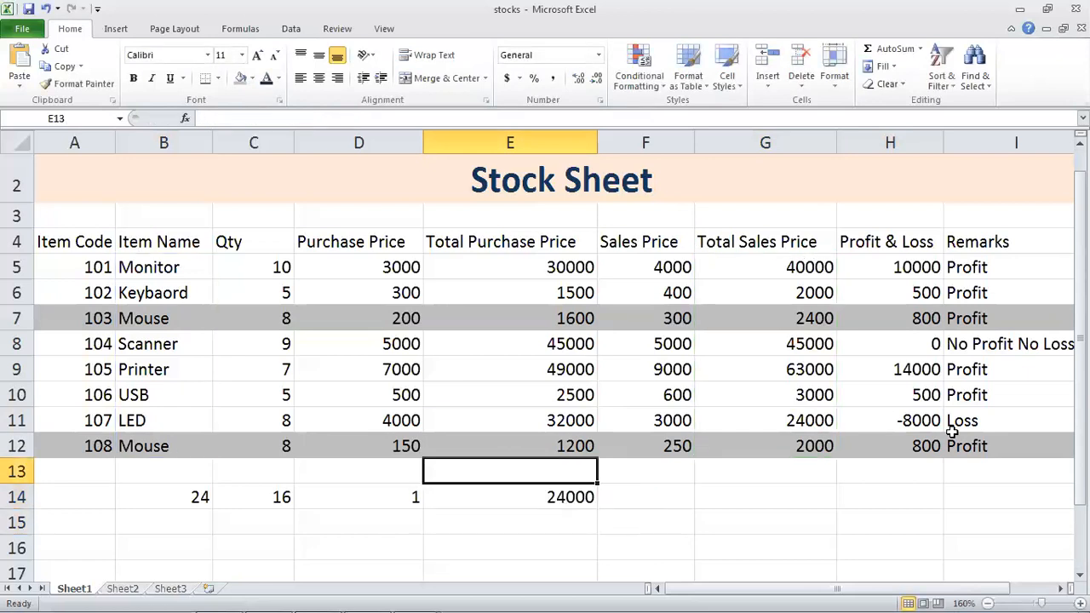
Re-enter the item name Mouse in cell B7
key("Up")
key("Left")
key("Left")
key("Up")
key("Up")
key("Up")
key("Left")
key("Down")
key("Down")
key("Down")
key("Up")
key("Up")
key("Up")
key("Up")
key("Up")
type("Mouse")
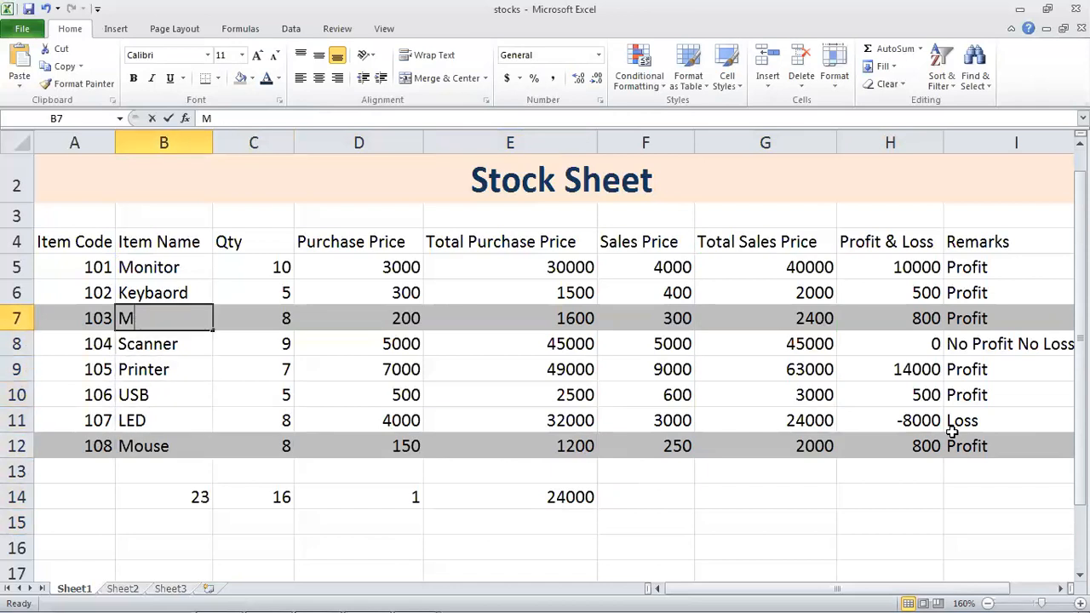
key("Return")
Copy the item name from B7 into B12 so both Mouse entries match exactly
key("Down")
key("Down")
key("Up")
key("Up")
key("Up")
key("ctrl+c")
key("Down")
key("Down")
key("Down")
key("Down")
key("Down")
key("ctrl+v")
Replace the criterion "LED" in E14 so the formula reads =SUMIF(B5:B12,"Mouse",G5:G12)
key("Down")
key("Right")
key("Right")
key("Right")
key("Down")
key("F2")
key("Left")
key("Left")
key("Left")
key("Left")
key("Left")
key("Left")
key("Left")
key("Left")
key("Left")
key("Left")
key("Left")
key("Left")
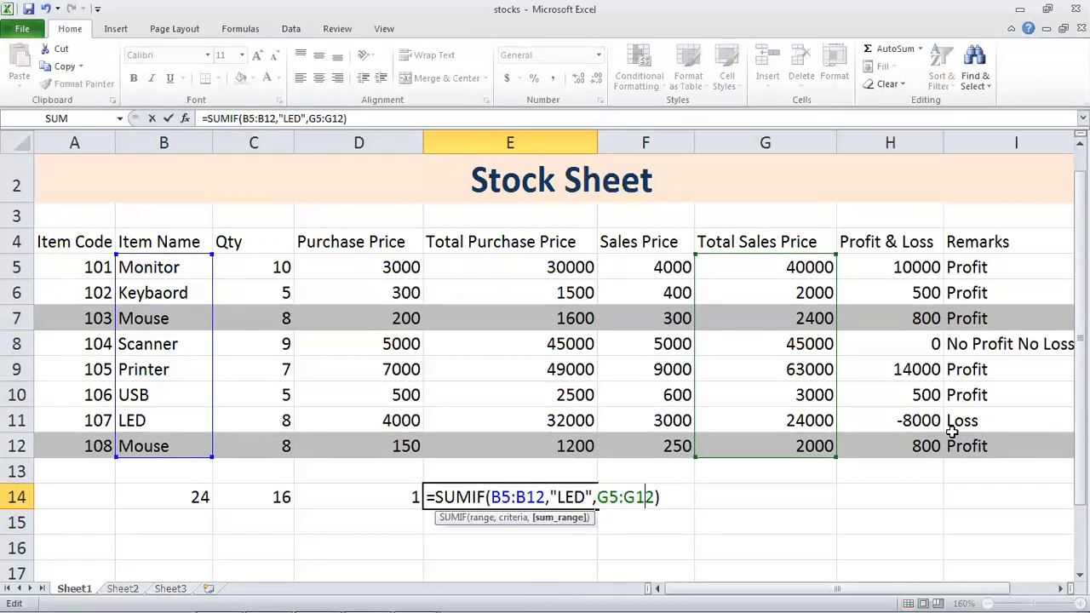
key("Delete")
key("Delete")
key("Delete")
type("Mouse")
key("Return")
key("Up")
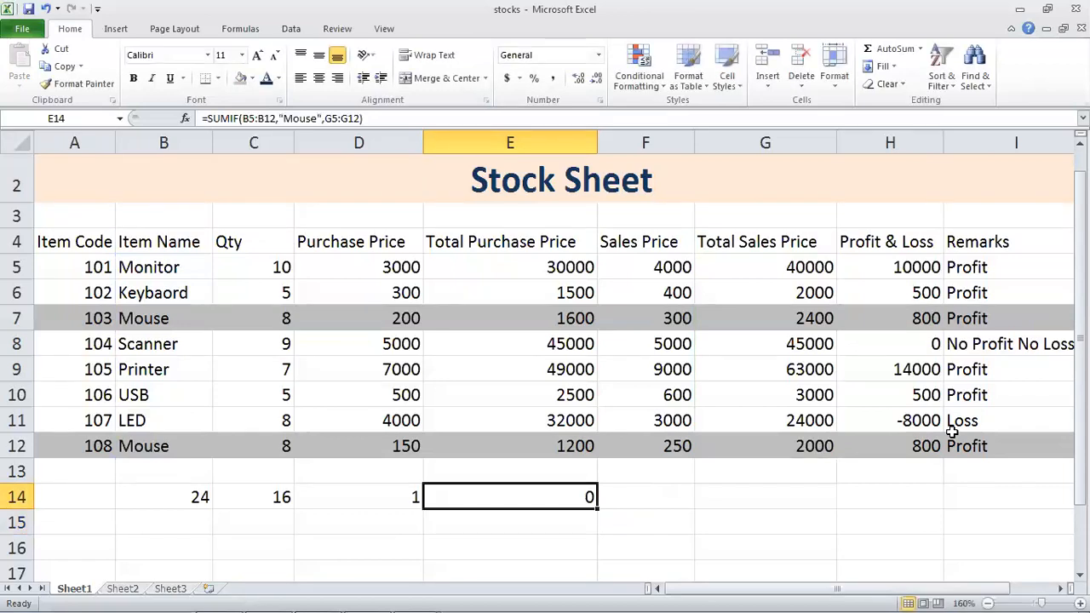
Change the criterion in E14 to "USB" so it reads =SUMIF(B5:B12,"USB",G5:G12), and compare it with the USB row's Total Sales Price
key("F2")
key("Left")
key("Left")
key("Left")
key("Left")
key("Left")
key("Left")
key("Left")
key("Left")
key("Left")
key("BackSpace")
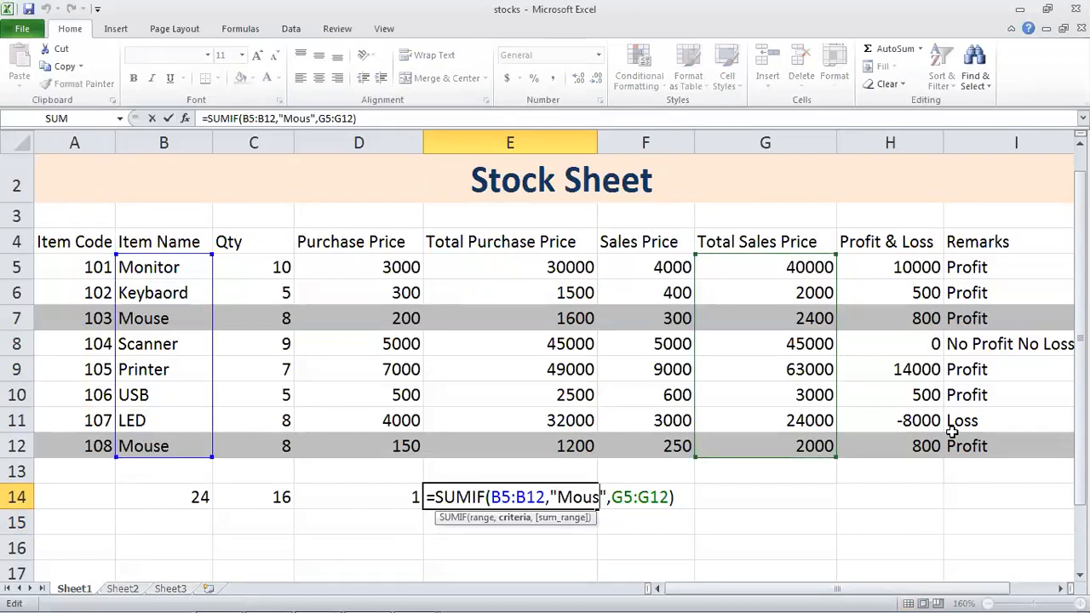
key("BackSpace")
key("BackSpace")
key("BackSpace")
key("BackSpace")
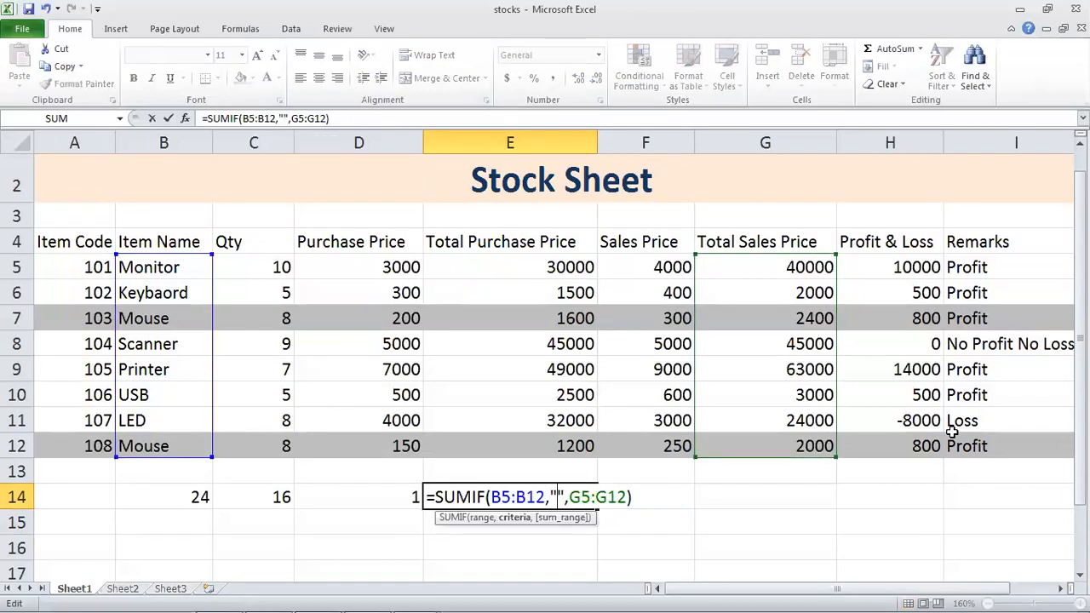
type("US")
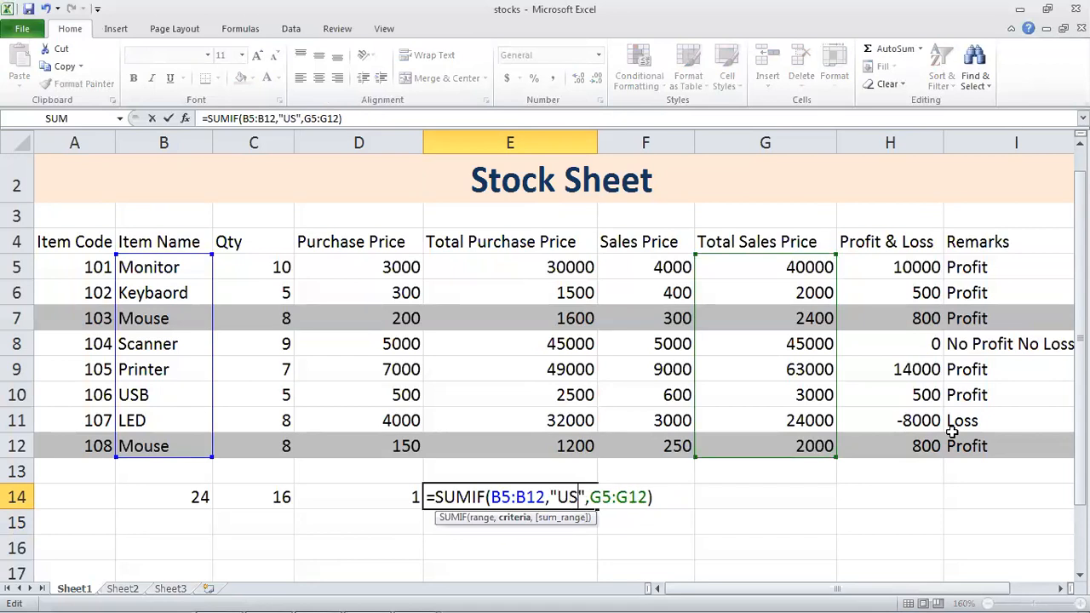
type("B")
key("Return")
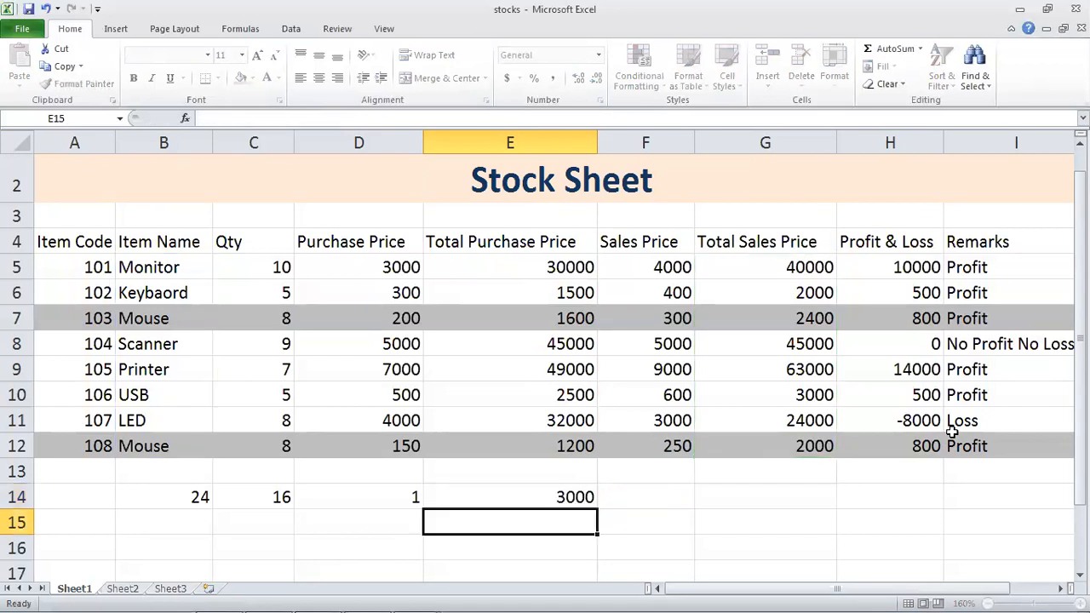
key("Up")
left_click(176, 392)
left_click(783, 388)
left_click(560, 468)
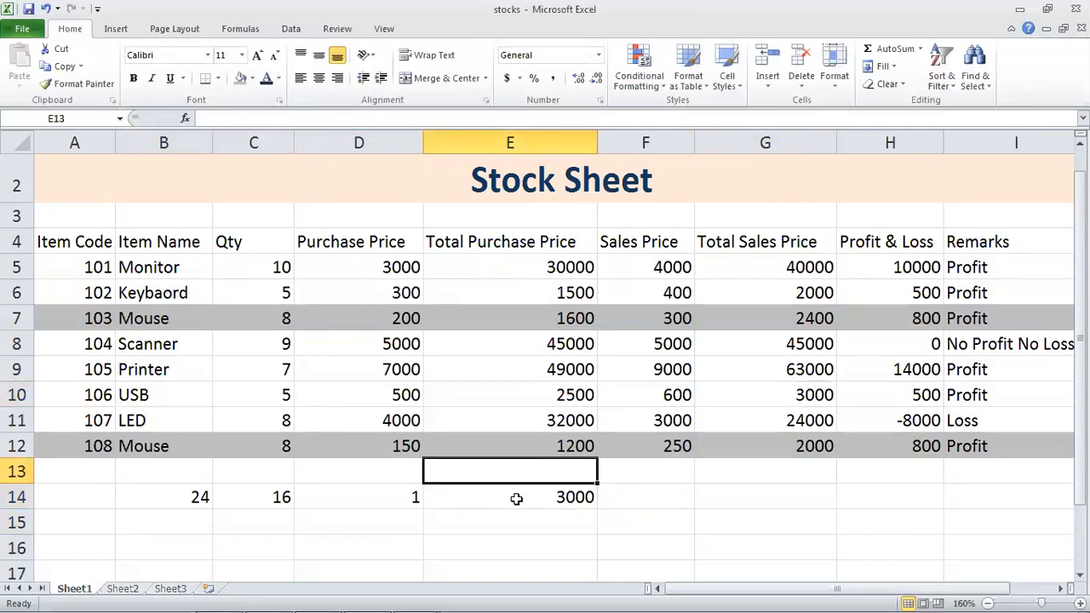
Enter the text RS in cell C16 and the amount 3000 in cell D16 below the stock table
scroll(516, 498, "down", 4)
scroll(374, 335, "up", 2)
left_click(358, 393)
key("Up")
key("Left")
type("RS")
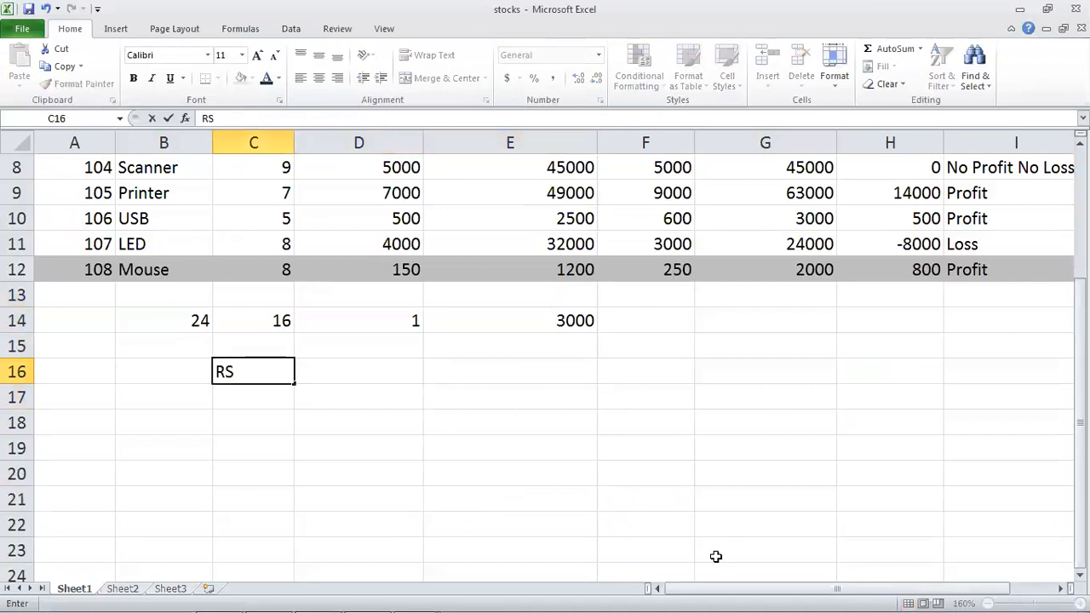
key("Tab")
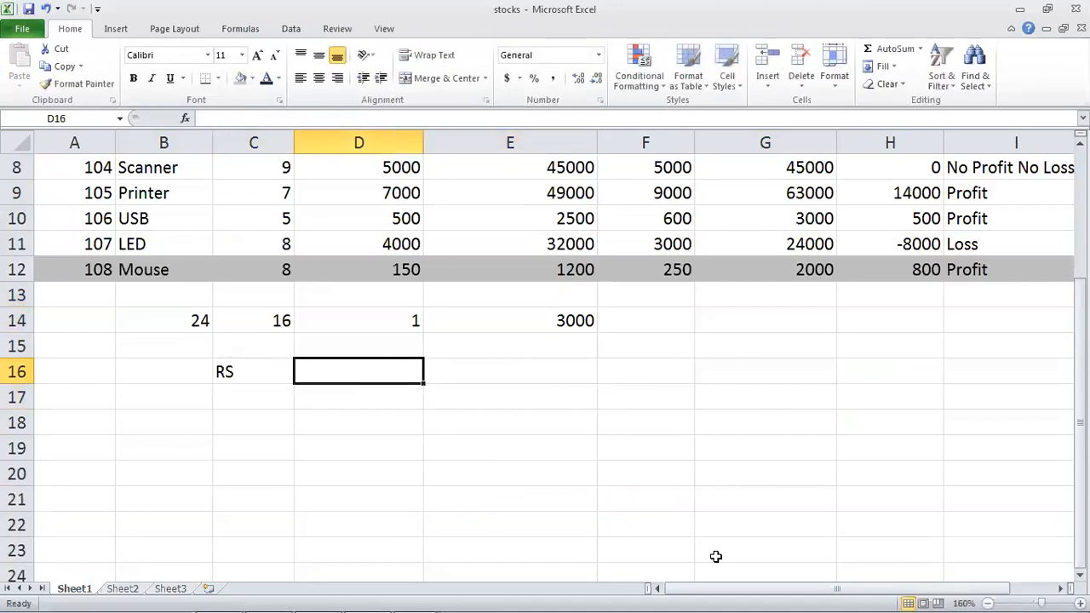
type("3000")
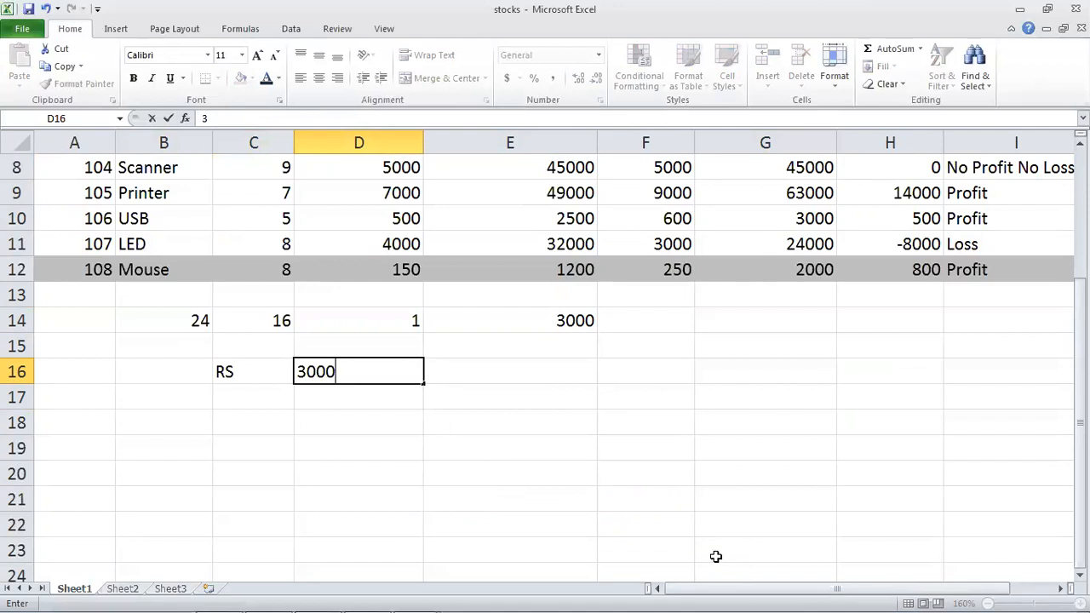
key("Left")
key("shift+Right")
key("Down")
key("Up")
key("shift+Right")
key("Left")
key("Left")
key("Right")
key("Right")
key("shift+Right")
Enter =CONCATENATE(C16,D16) in cell D18 to join the RS label with the amount, and review the finished formula
key("Down")
key("Down")
key("Right")
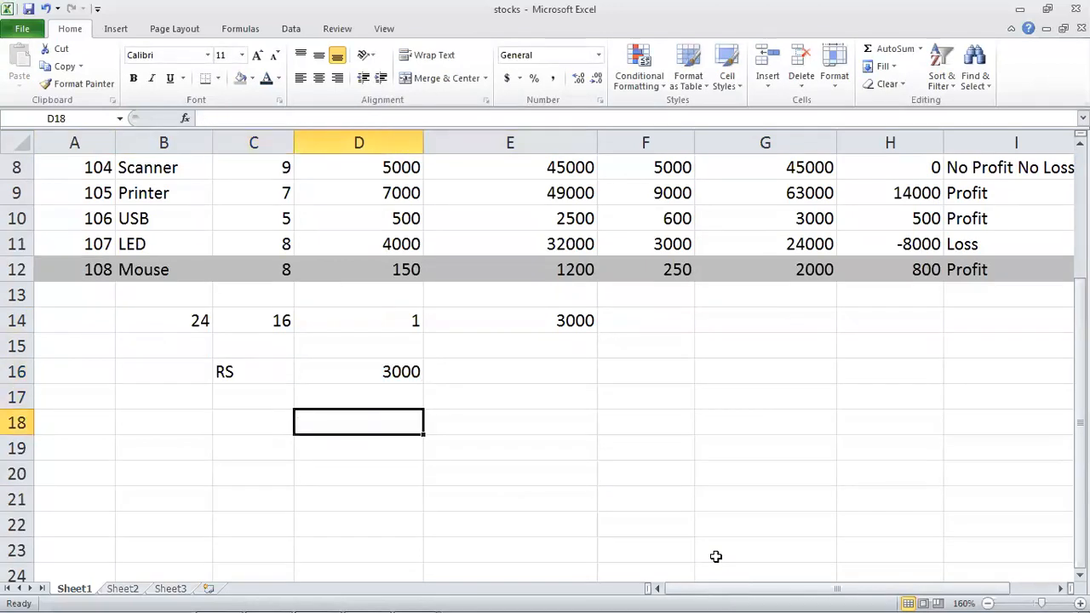
type("=con")
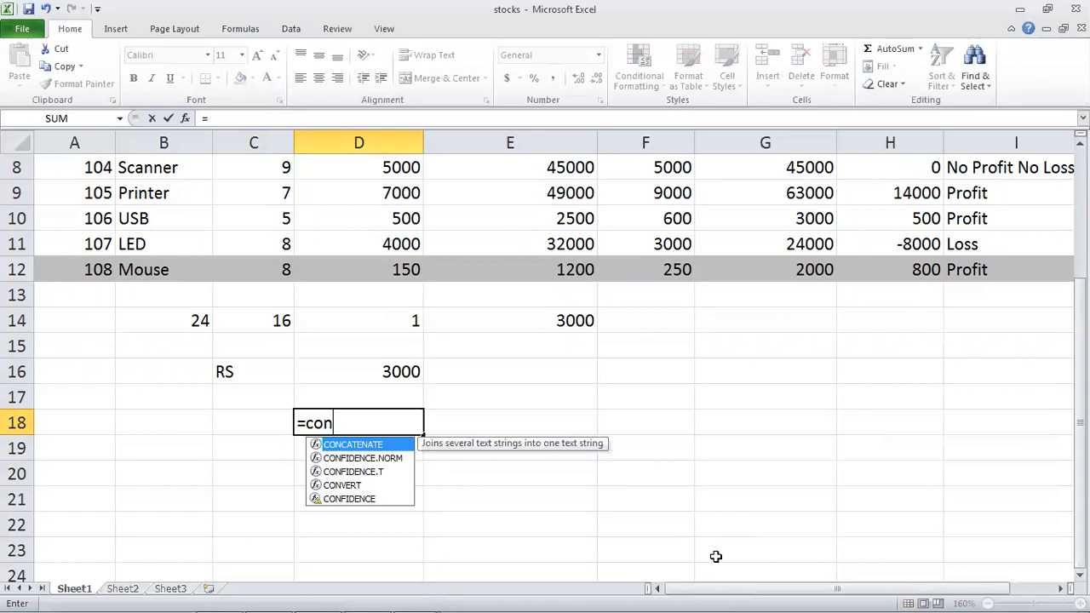
key("Down")
key("Up")
key("Tab")
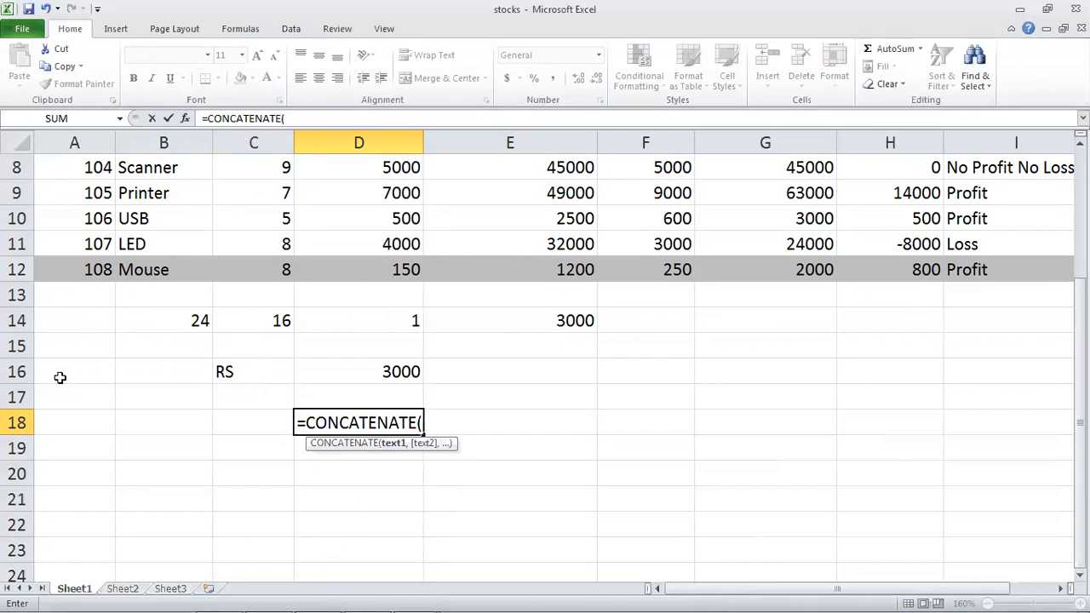
left_click(220, 372)
type(",")
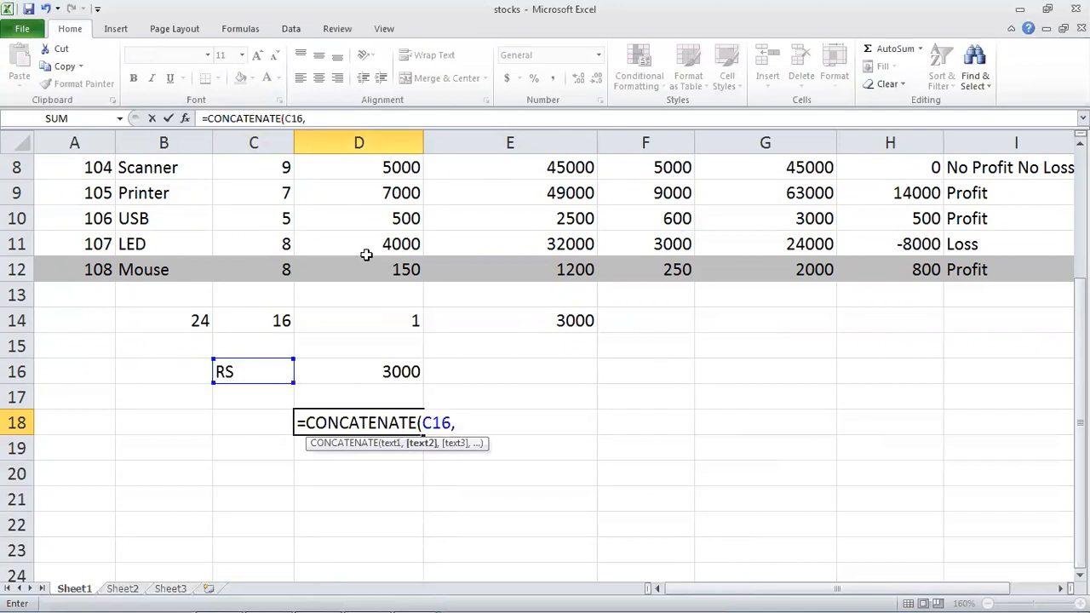
left_click(388, 371)
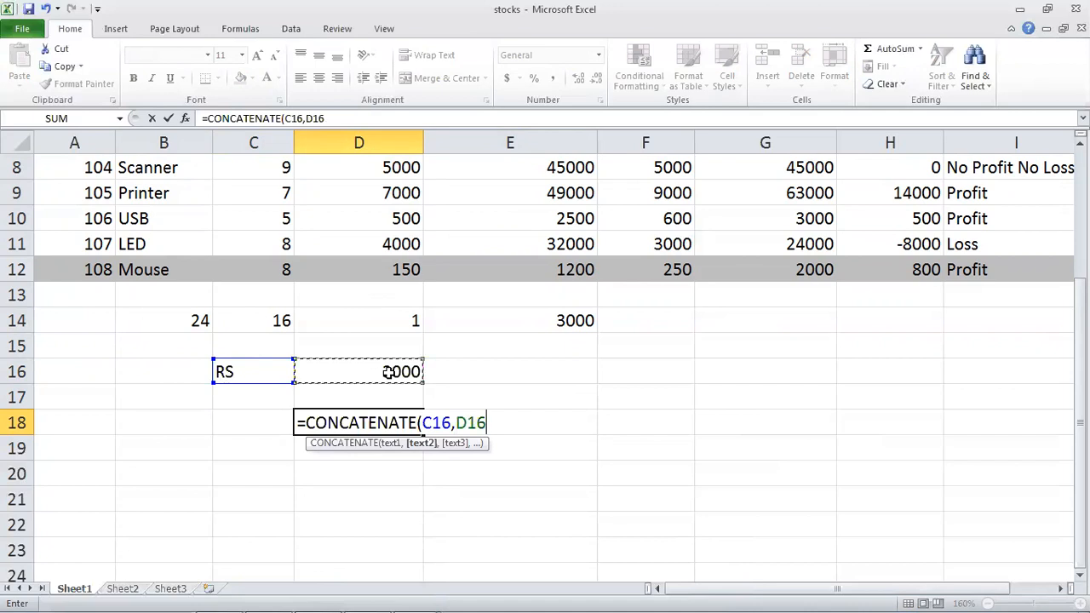
type(")")
key("Return")
key("Up")
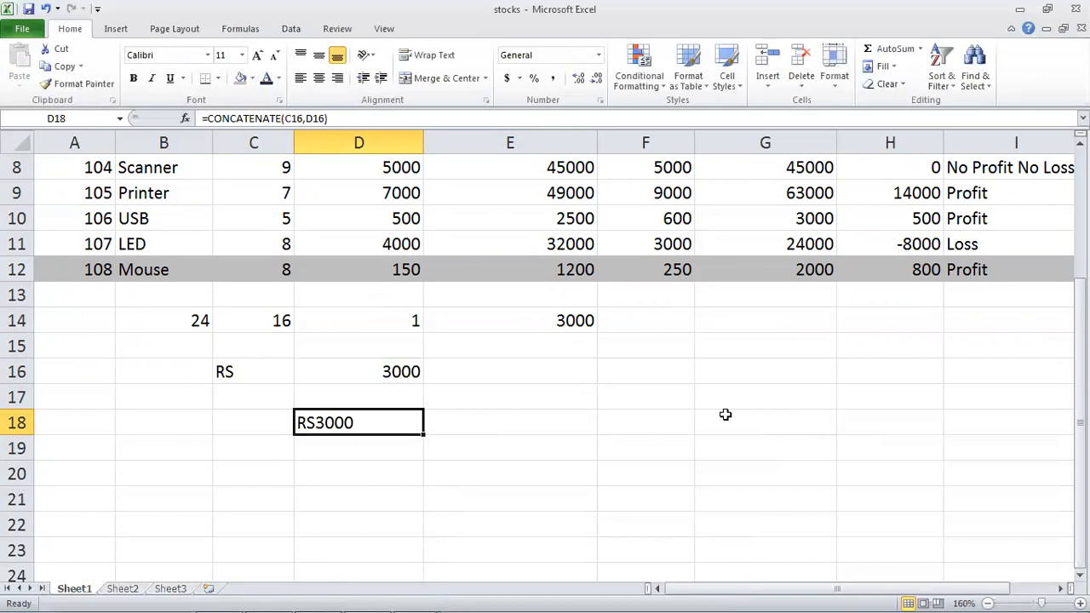
key("F2")
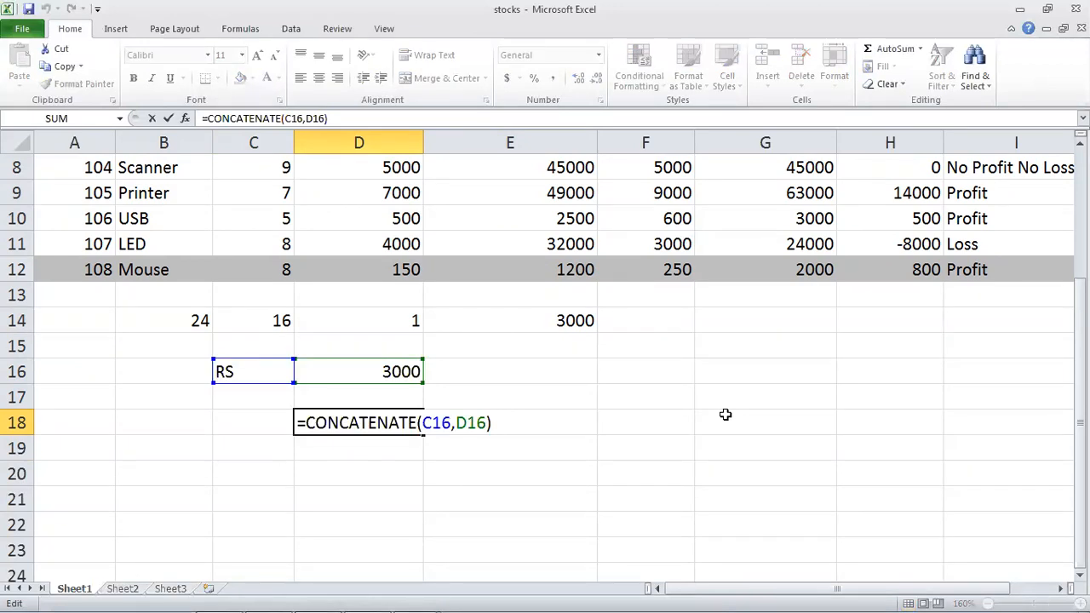
key("Return")
key("Up")
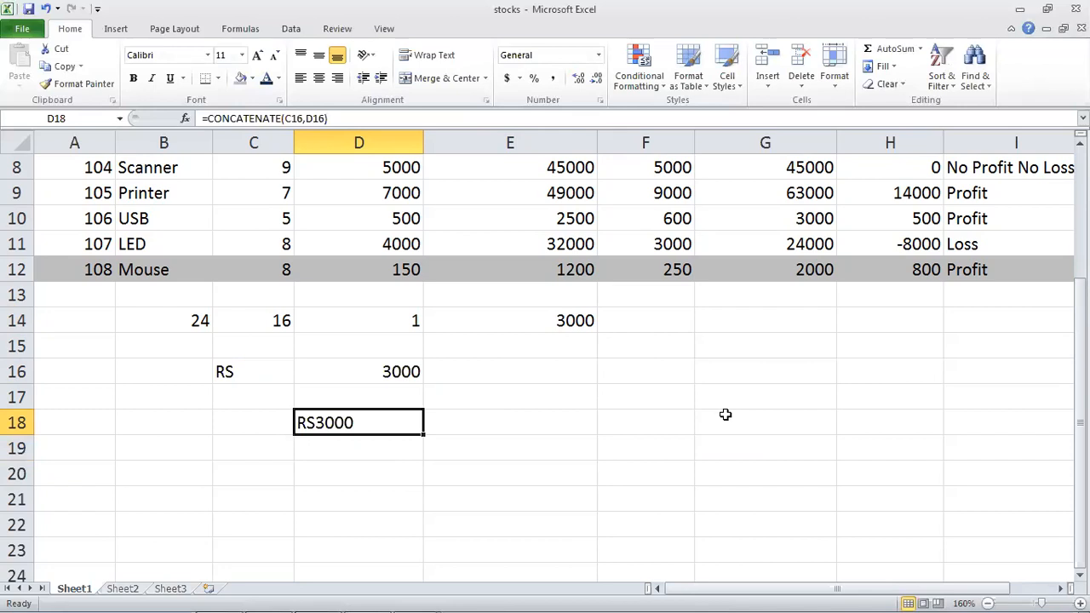
Add an empty quoted text argument between the two cell references in D18, giving =CONCATENATE(C16,"",D16)
key("F2")
key("Left")
key("Left")
key("Left")
key("Left")
key("Left")
key("Left")
key("Left")
key("Right")
key("Right")
key("Right")
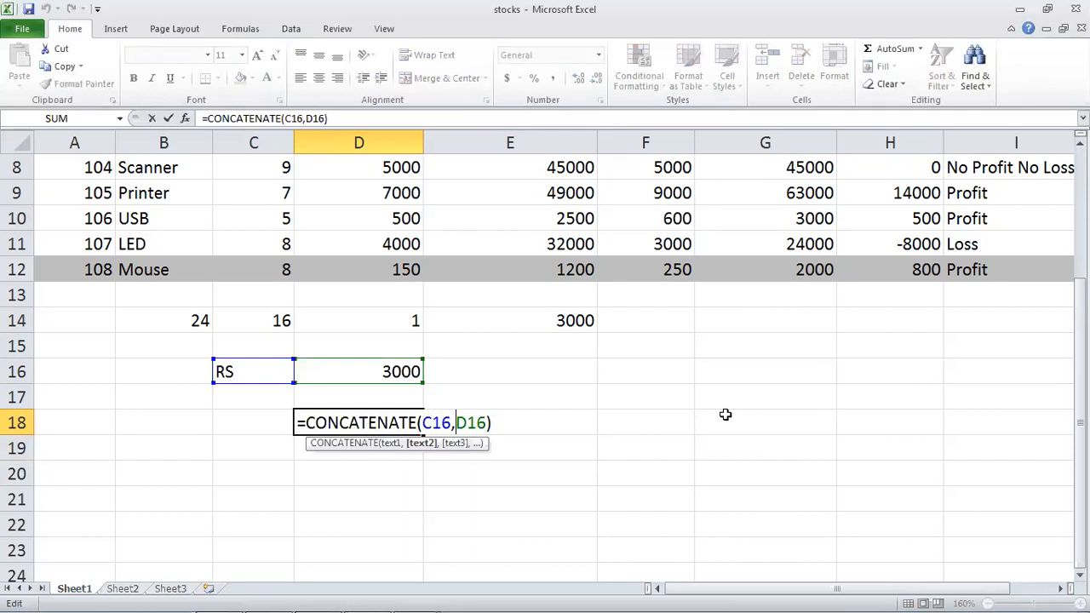
type("\"\"")
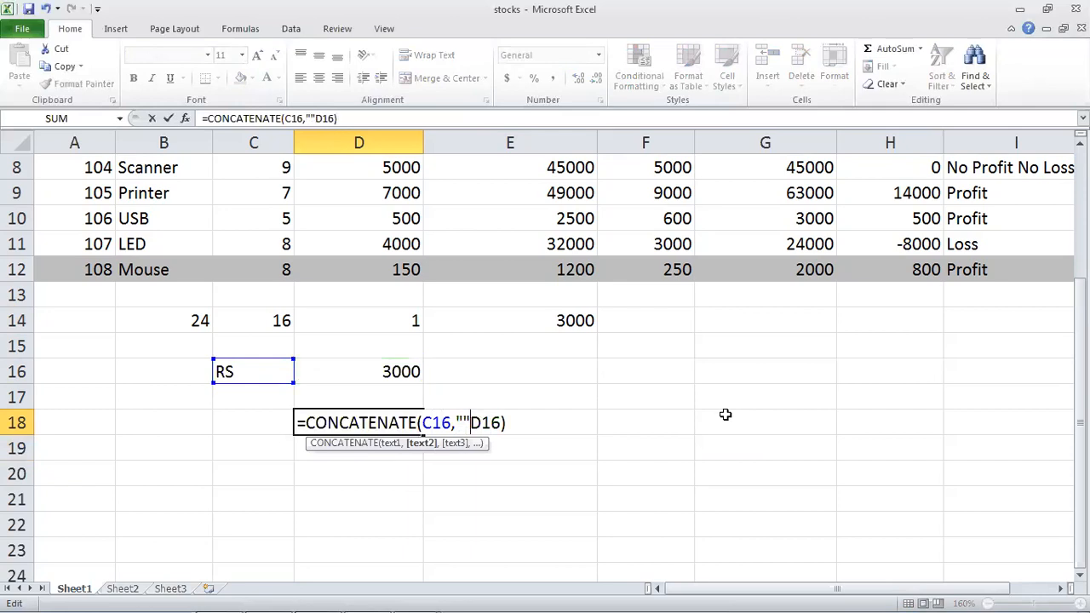
type(",")
key("Return")
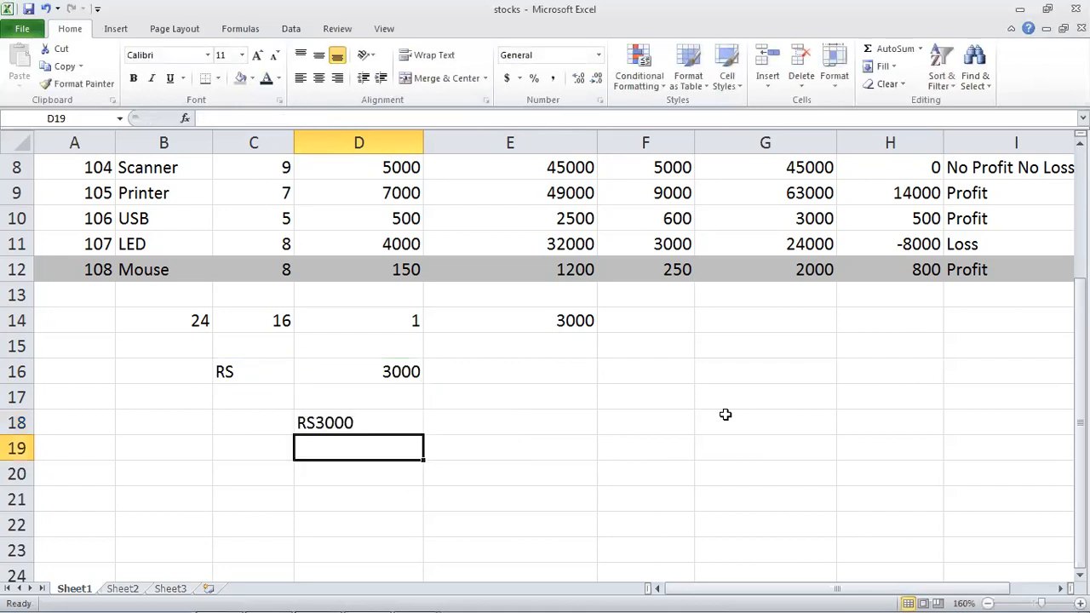
Insert a space inside the quotes of the D18 formula so it reads =CONCATENATE(C16," ",D16)
key("Up")
key("F2")
key("Left")
key("Left")
key("Left")
key("Left")
key("Left")
key("Left")
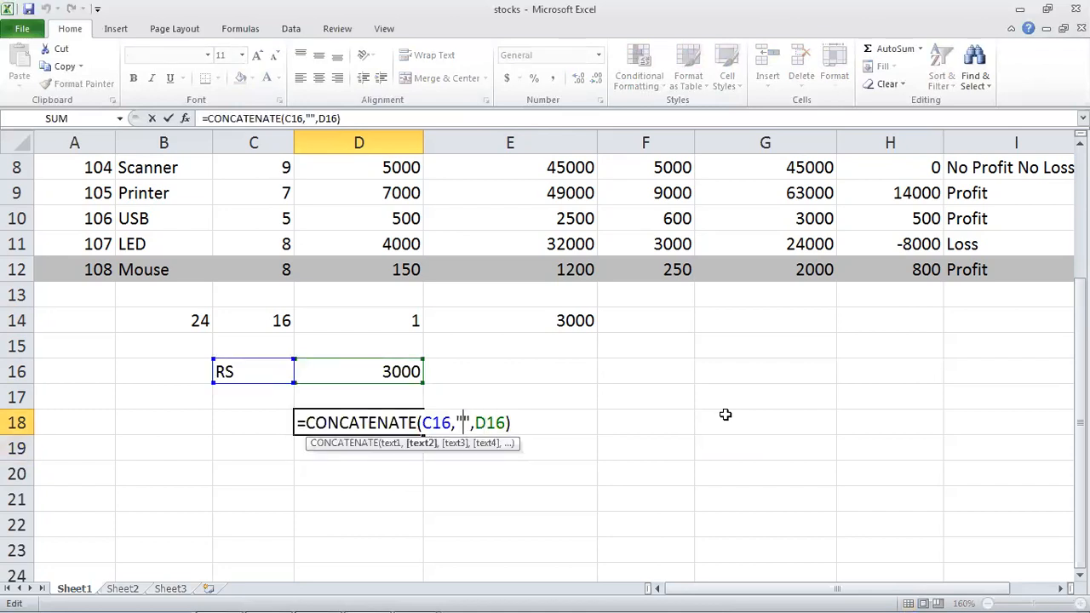
key("Return")
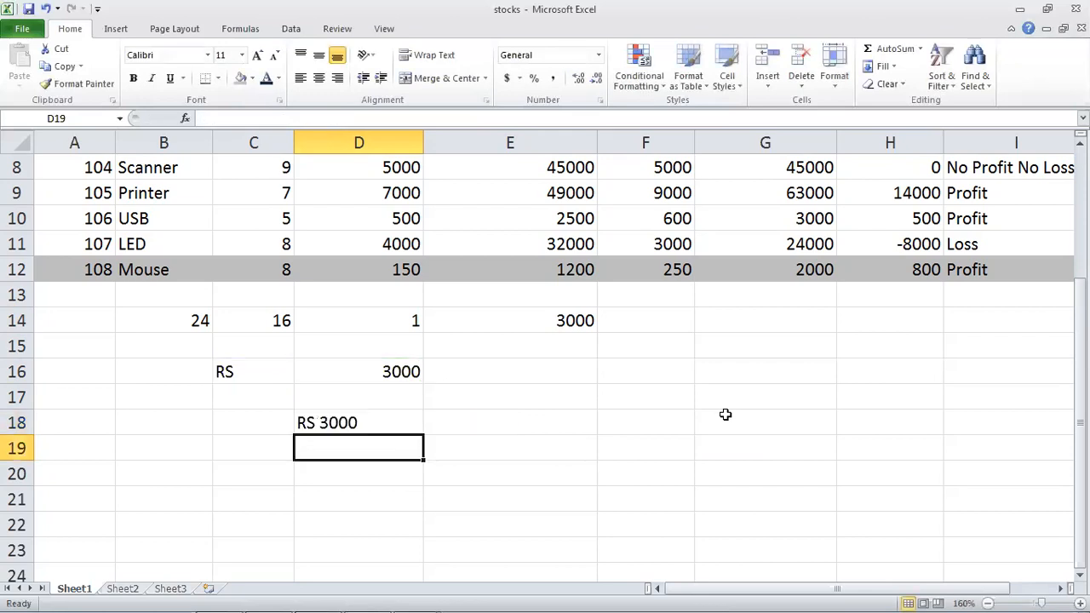
Add a colon before the space in the D18 separator so the formula reads =CONCATENATE(C16,": ",D16)
key("Up")
key("F2")
key("Left")
key("Left")
key("Left")
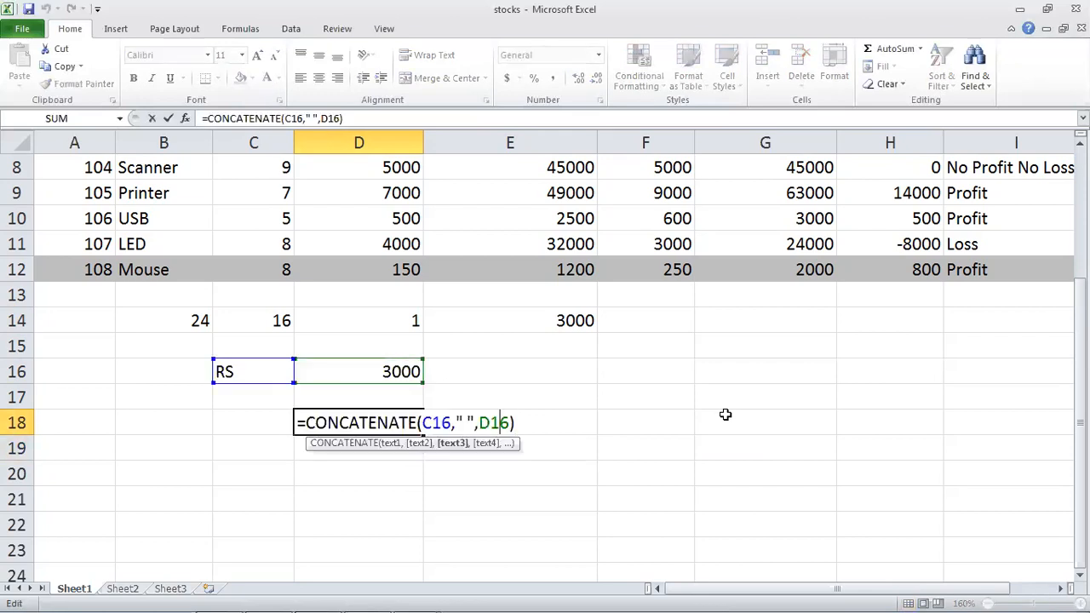
key("Left")
key("Left")
key("Left")
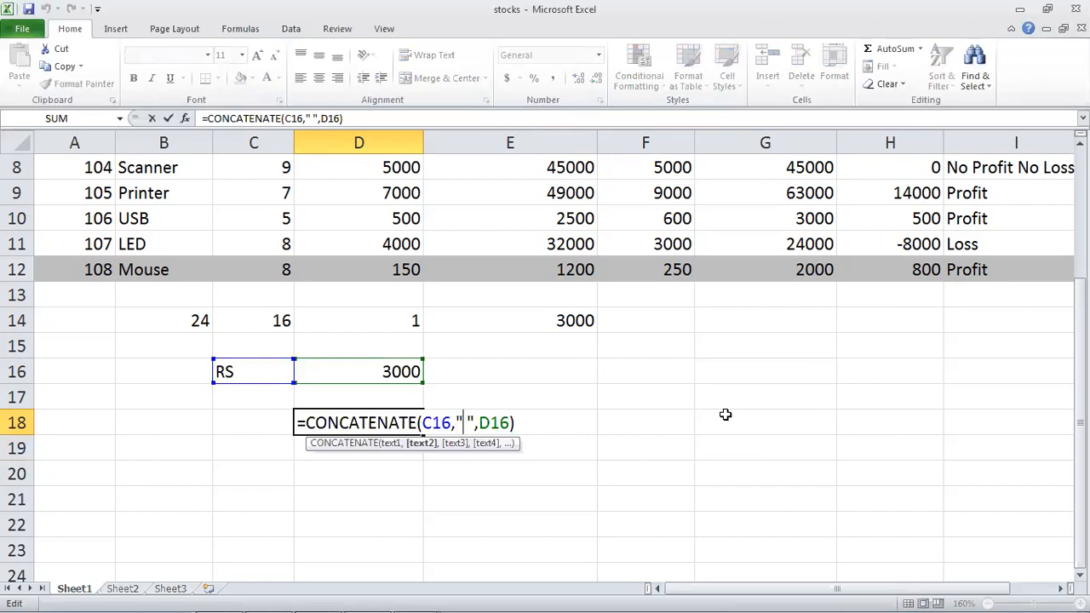
type(":")
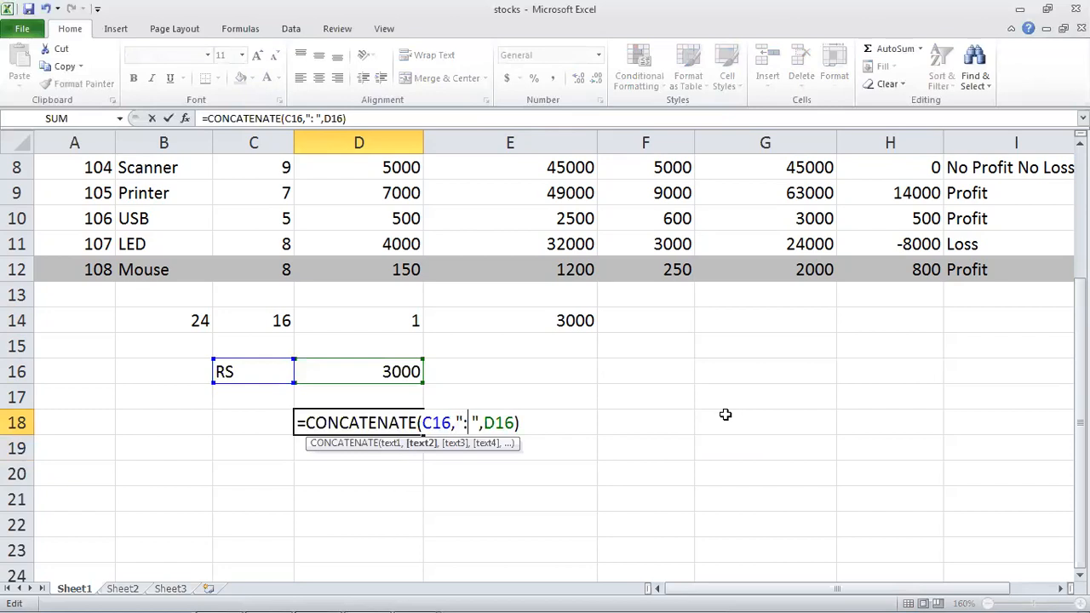
key("Return")
key("Up")
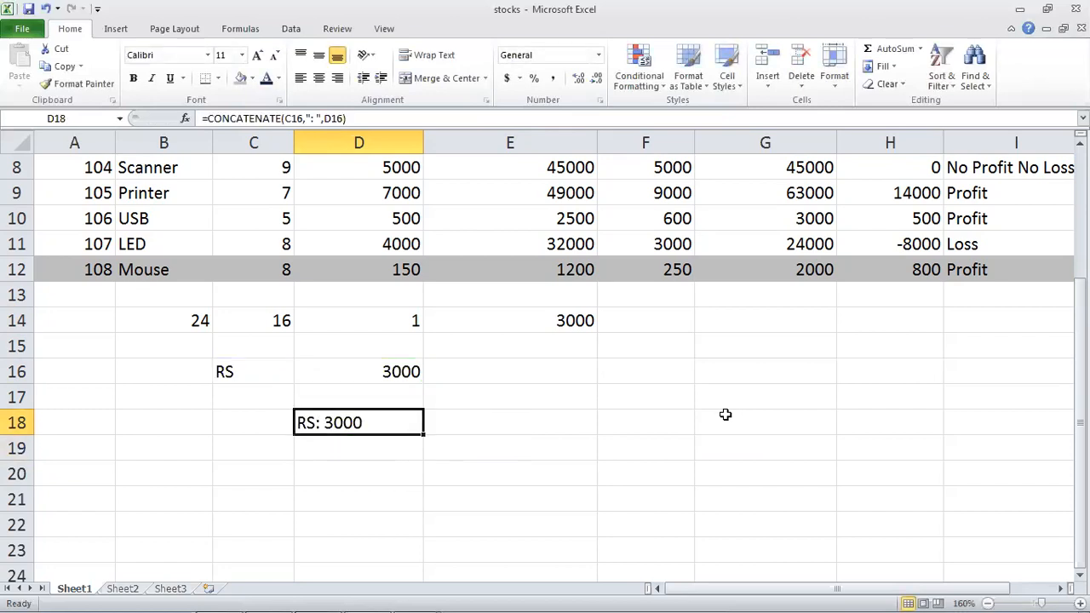
Join the RS label and the amount in cell E18 with the ampersand operator, using the formula =C16&D16
key("Down")
key("Up")
key("Down")
key("Right")
key("Right")
key("Up")
key("Left")
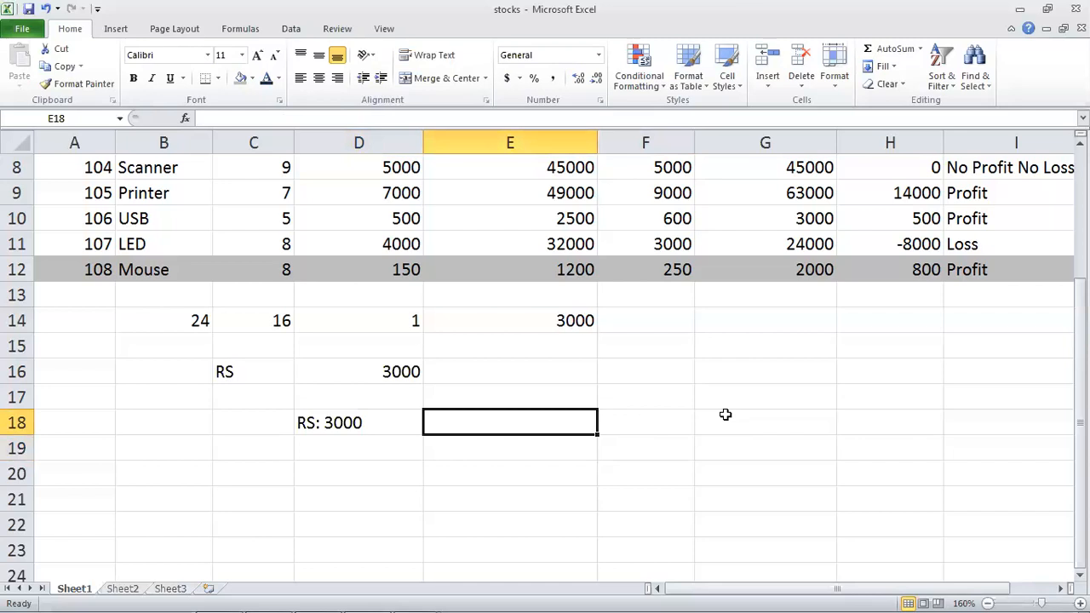
type("=")
left_click(223, 372)
key("shift+Return")
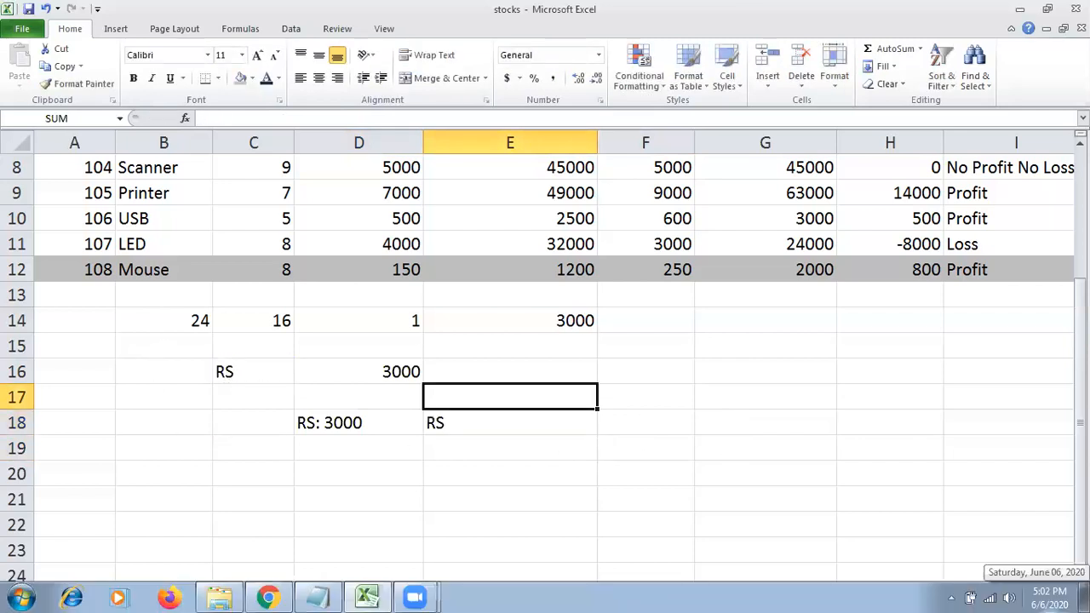
key("Down")
key("F2")
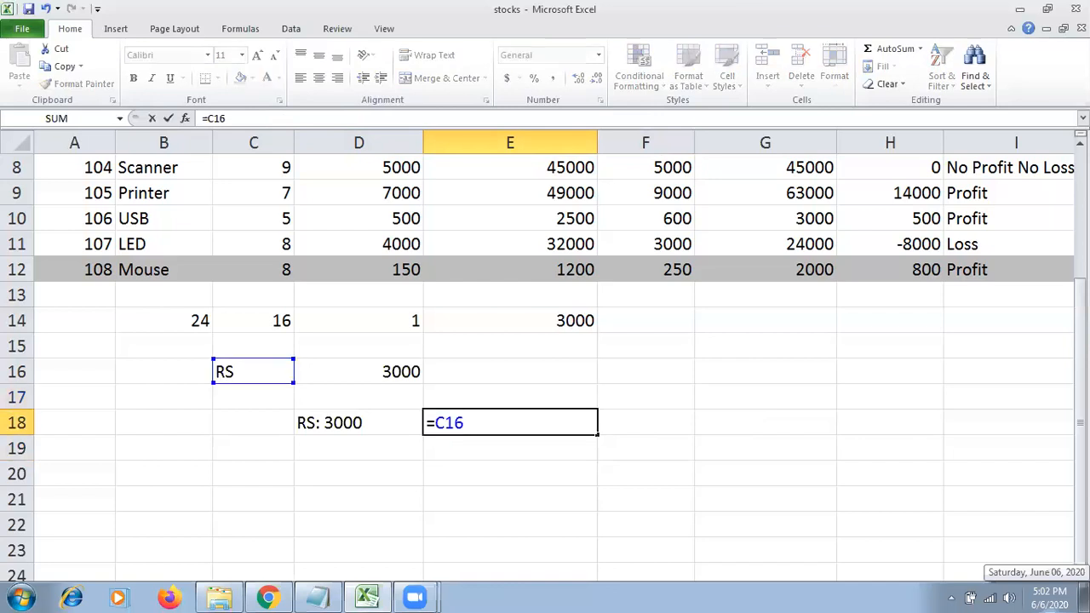
type("&")
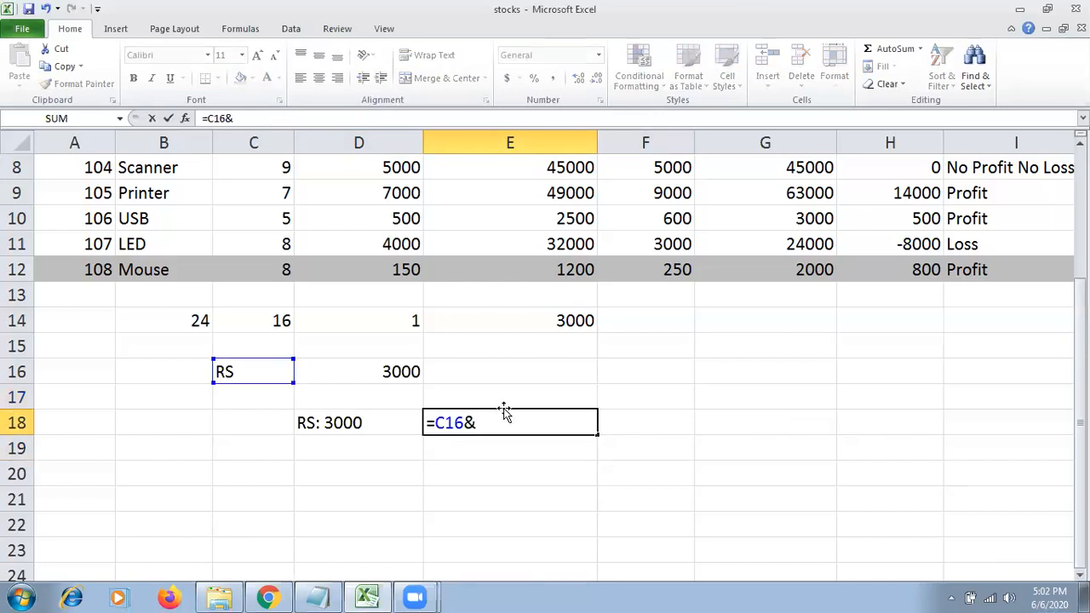
left_click(393, 372)
key("Return")
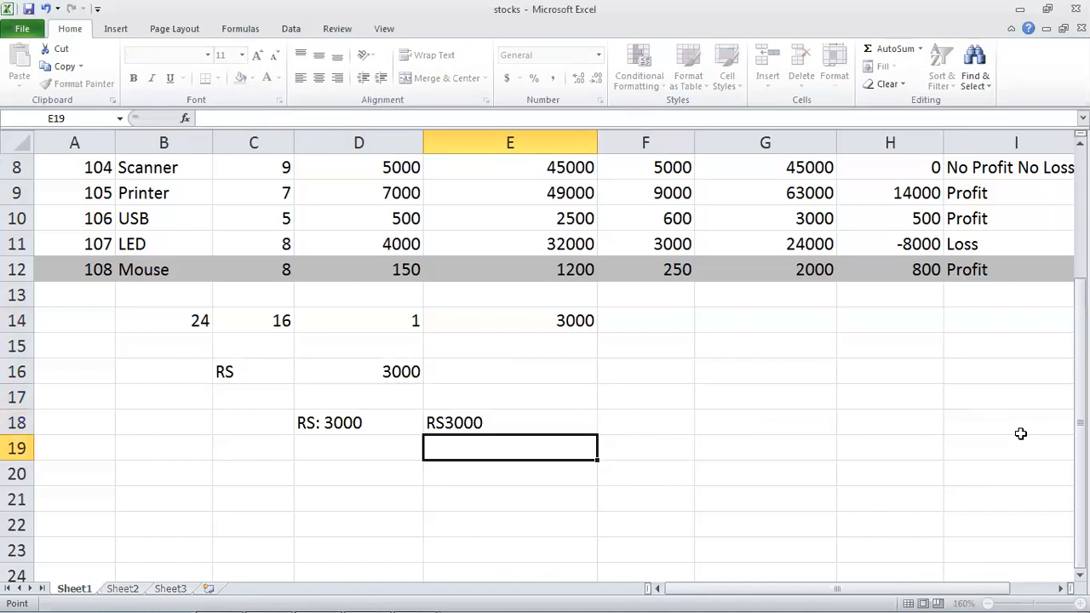
Insert a quoted space between the references in E18 so the formula reads =C16&" "&D16, and compare it with D18
key("Up")
key("F2")
key("Left")
key("Left")
key("Left")
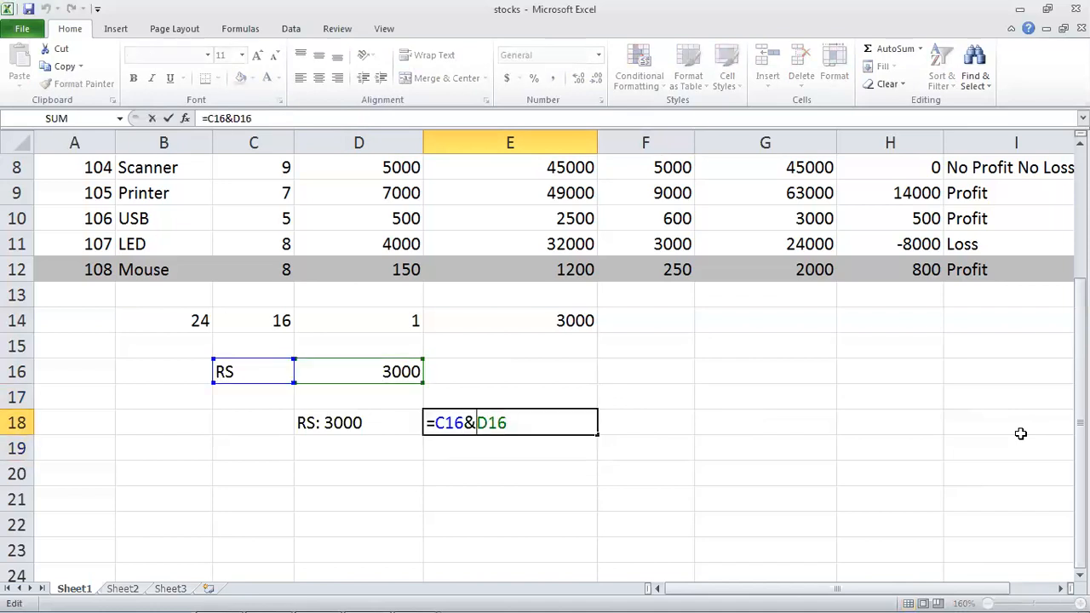
type("\" \"")
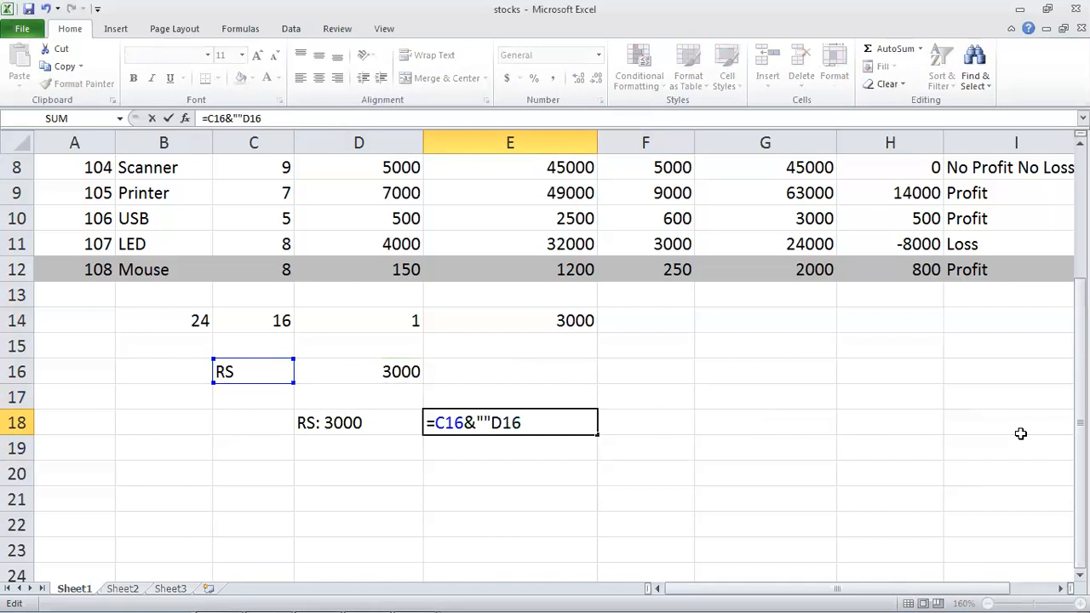
type("&")
key("Left")
key("Left")
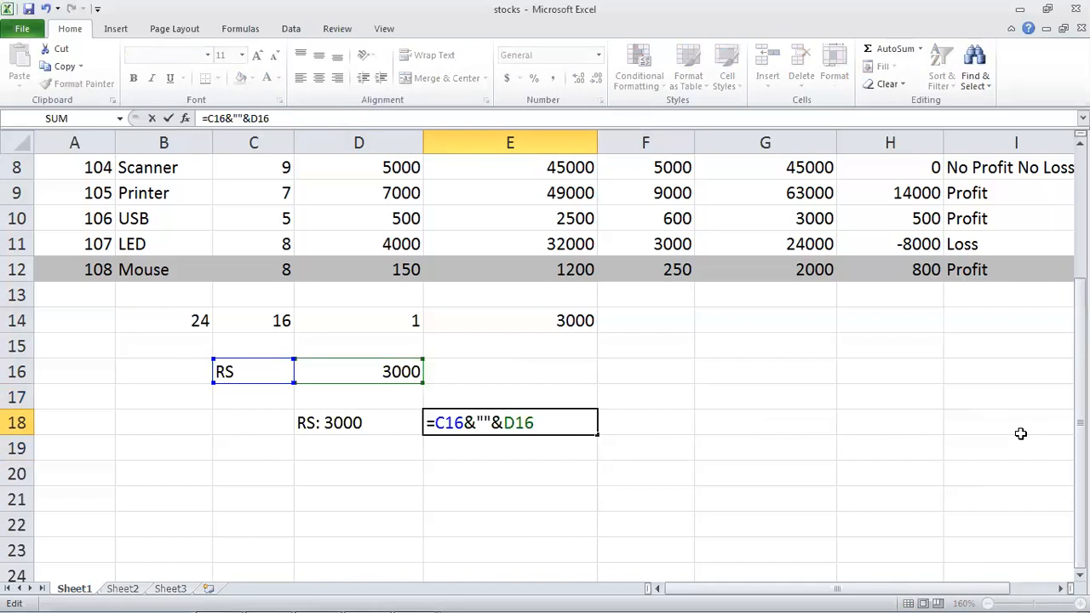
key("Return")
key("Up")
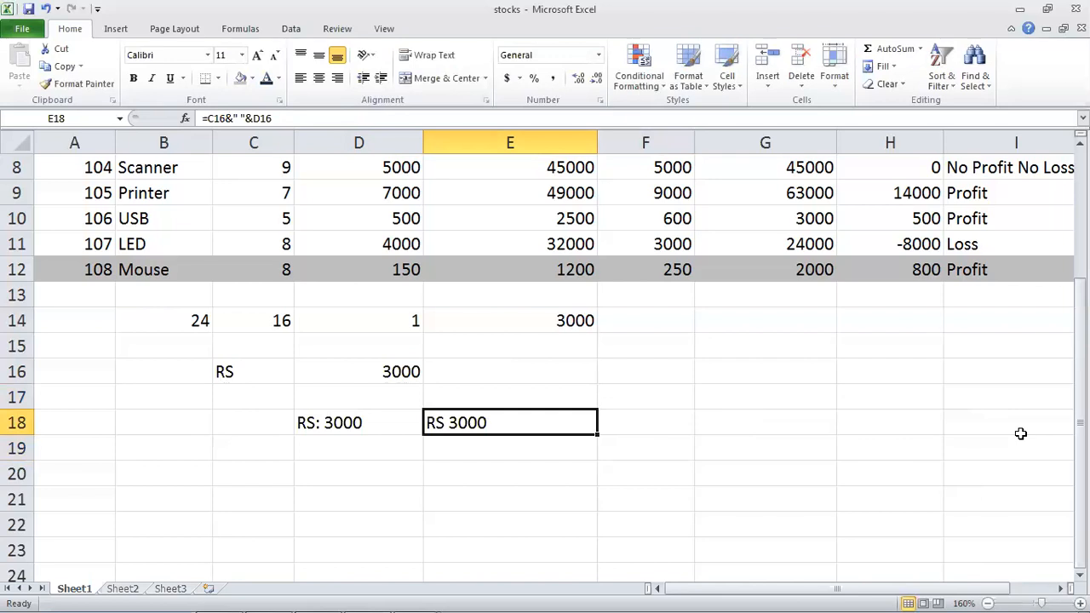
key("Left")
key("Left")
key("Right")
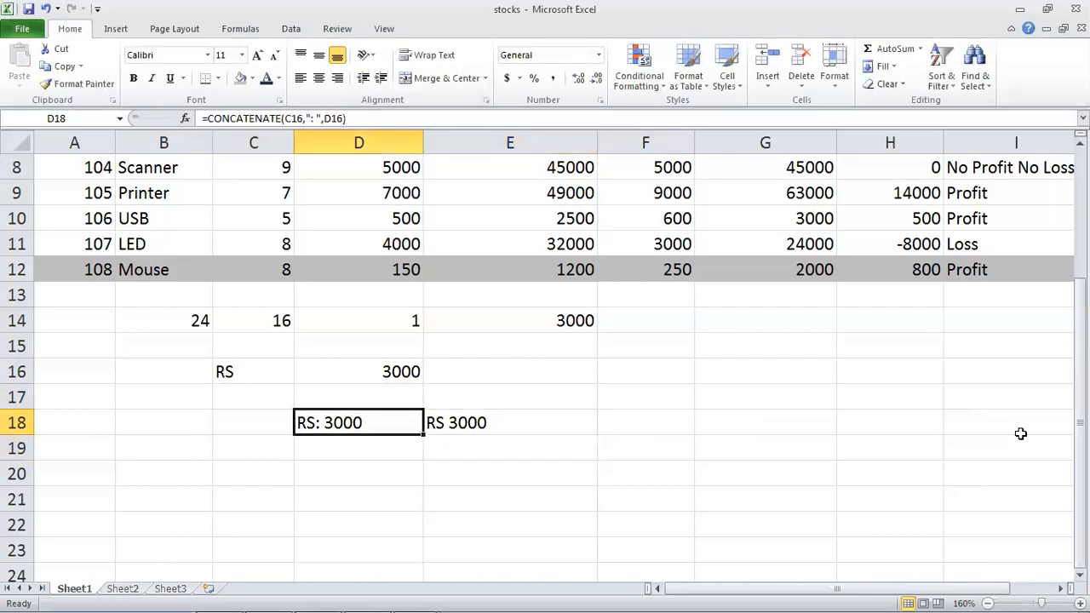
Clear the joined results in D18:E18 and fill the RS label from C16 down through C21
key("shift+Right")
key("Delete")
key("Up")
key("Left")
key("Up")
left_click_drag(292, 383, 267, 508)
left_click(411, 397)
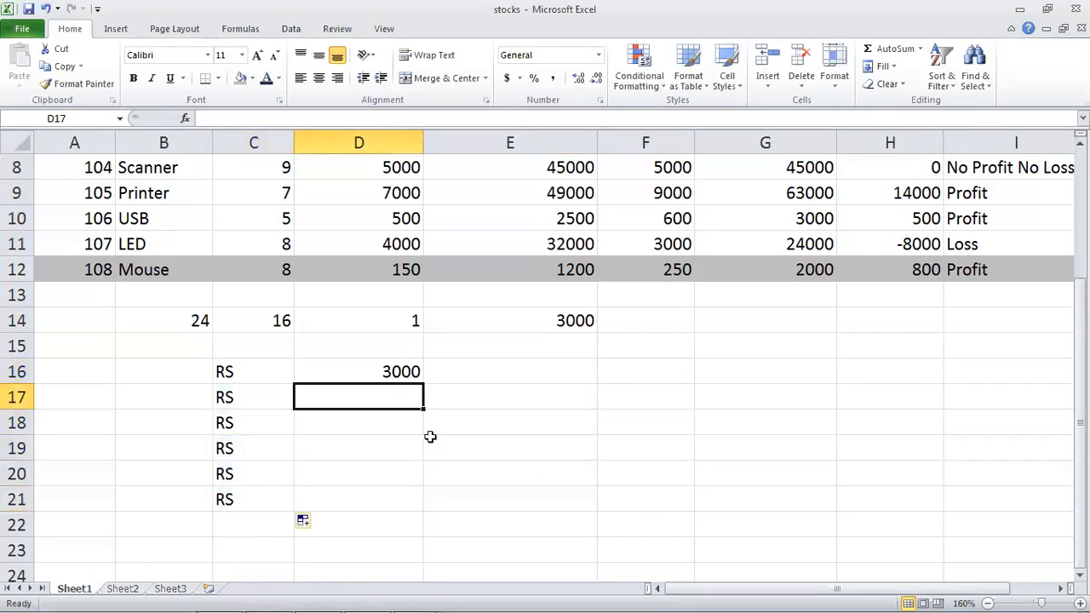
type("1500")
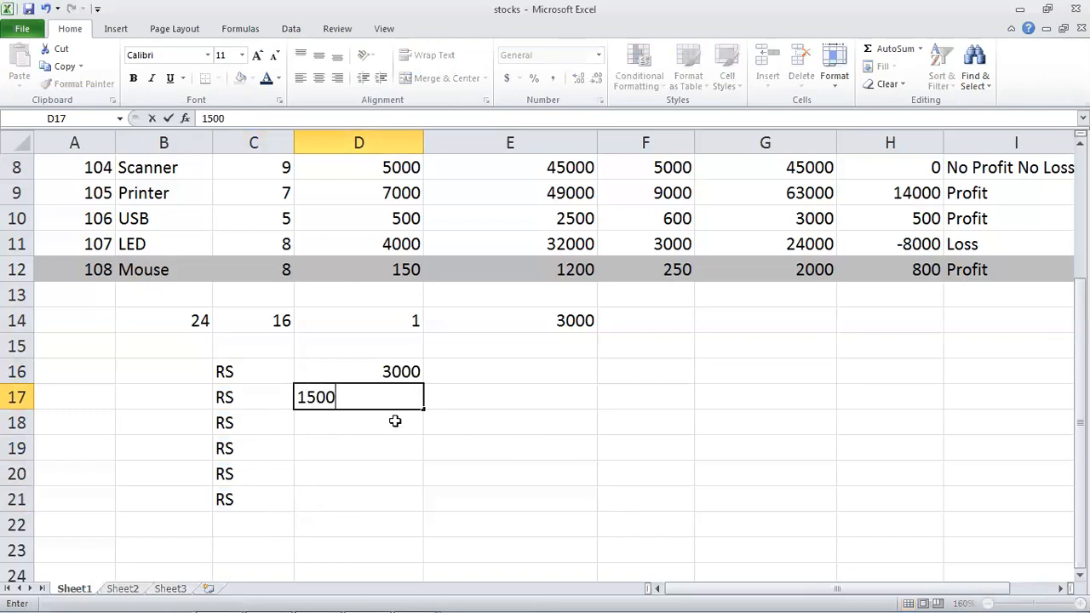
key("Return")
type("15")
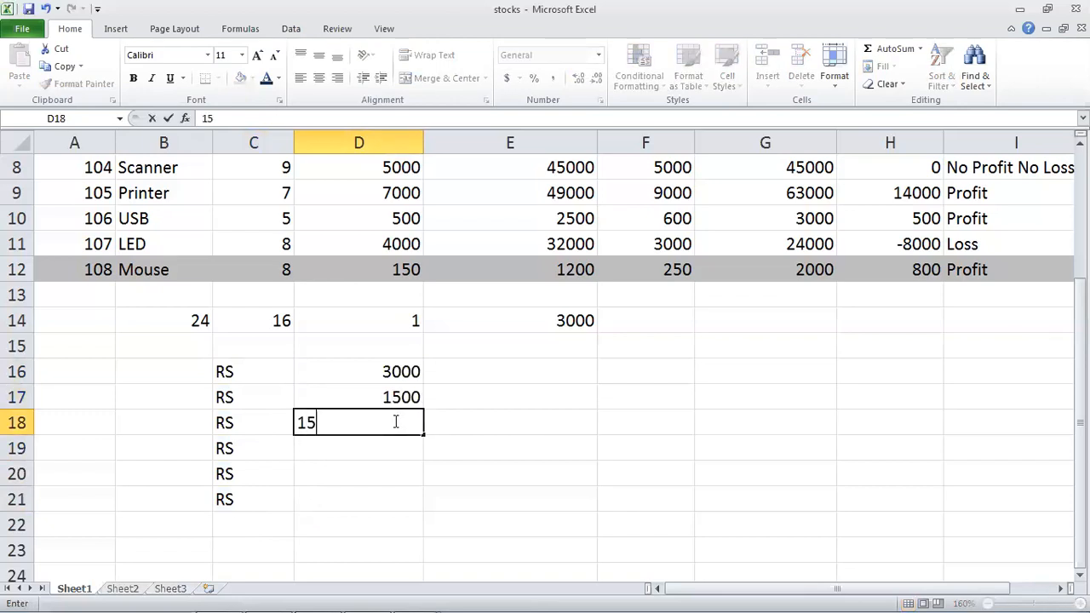
key("BackSpace")
key("BackSpace")
key("Up")
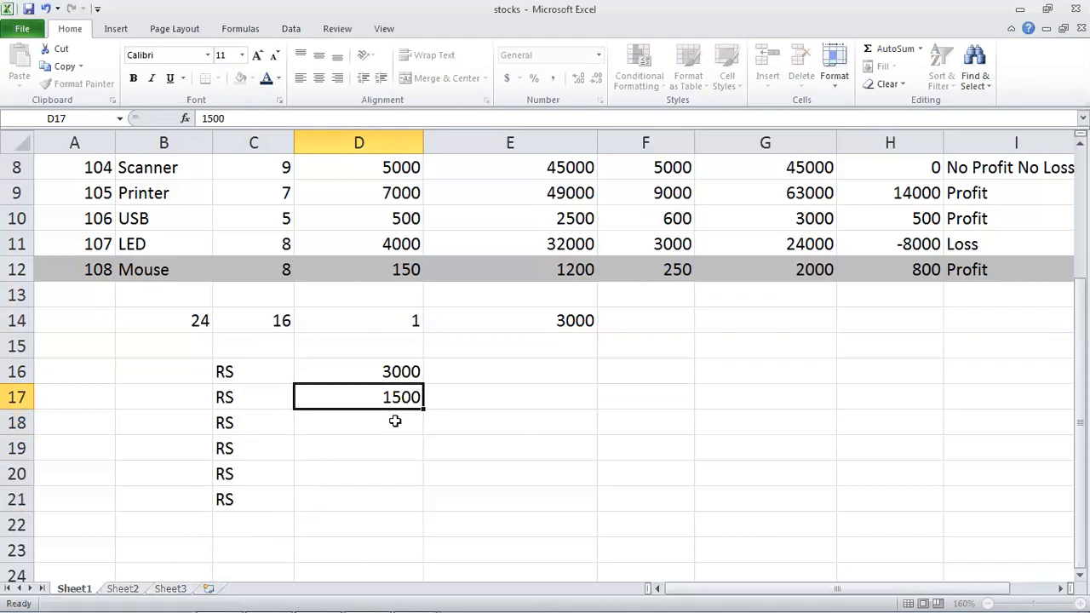
key("BackSpace")
key("Up")
Enter the amounts 5000, 40000, 35000, 7000 and 45000 in D17 through D21 under the 3000 amount
key("Down")
type("5000")
key("Return")
type("40000")
key("Return")
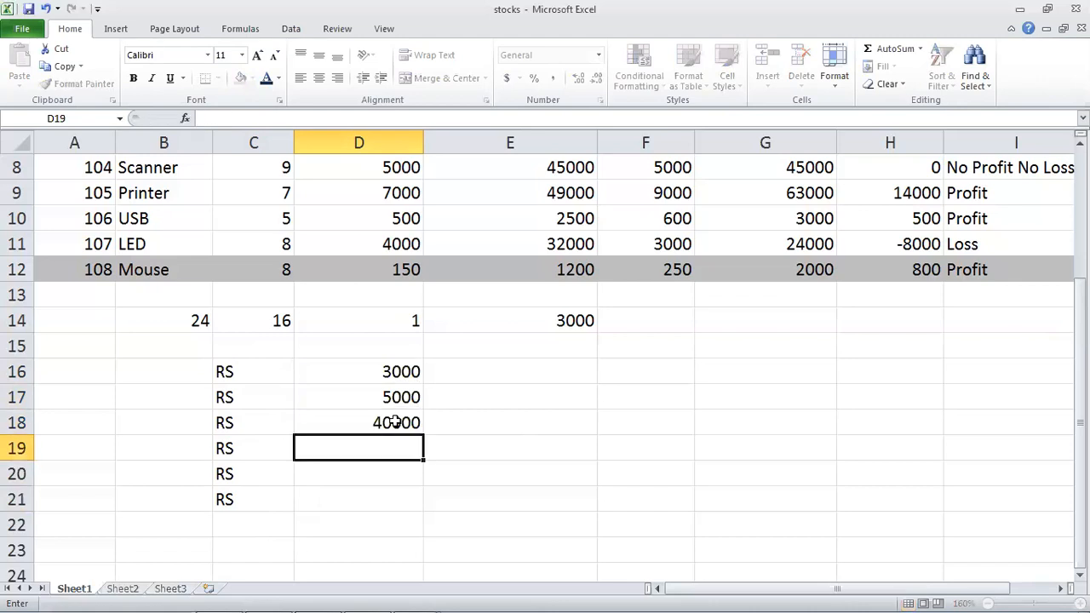
type("35000")
key("Return")
type("7000")
key("Return")
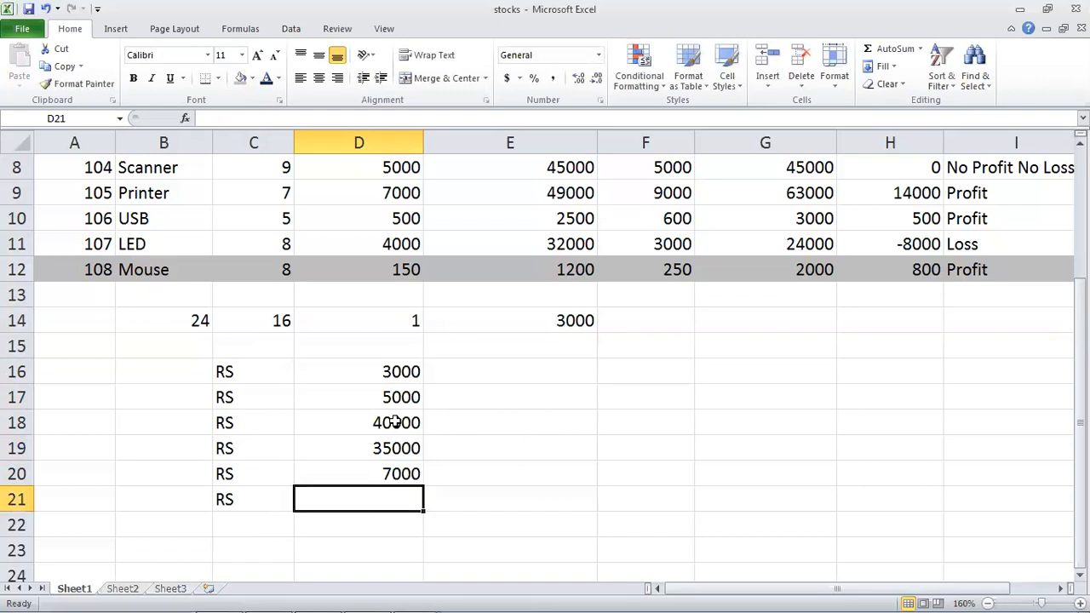
type("45000")
key("Return")
Begin a formula in cell E16, beside the first RS amount
key("Up")
key("Right")
key("Up")
key("Up")
key("Up")
key("Up")
key("Up")
type("=")
key("Left")
key("Left")
key("Left")
key("Right")
key("Right")
key("BackSpace")
key("BackSpace")
key("BackSpace")
type("C")
key("BackSpace")
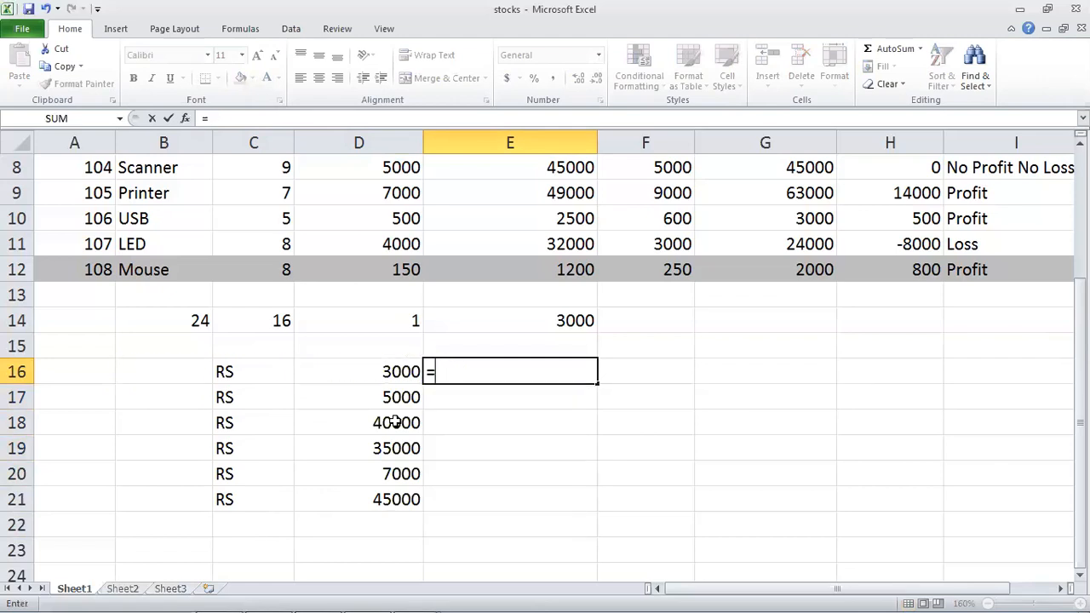
Complete the E16 formula as =CONCATENATE(C16,D16) to join the RS label and the amount
type("con")
key("Tab")
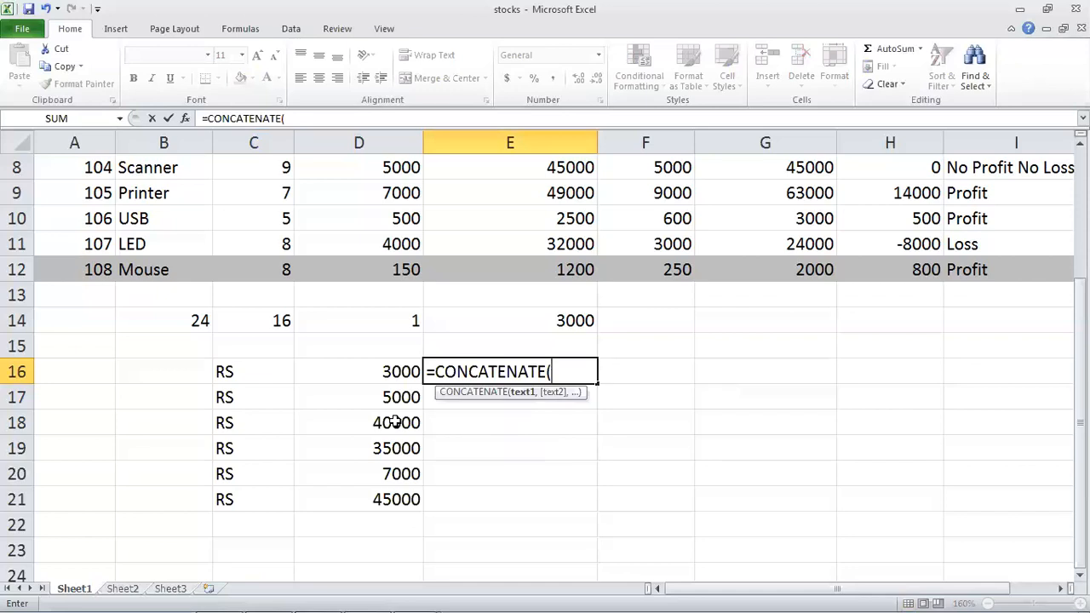
key("Left")
key("Left")
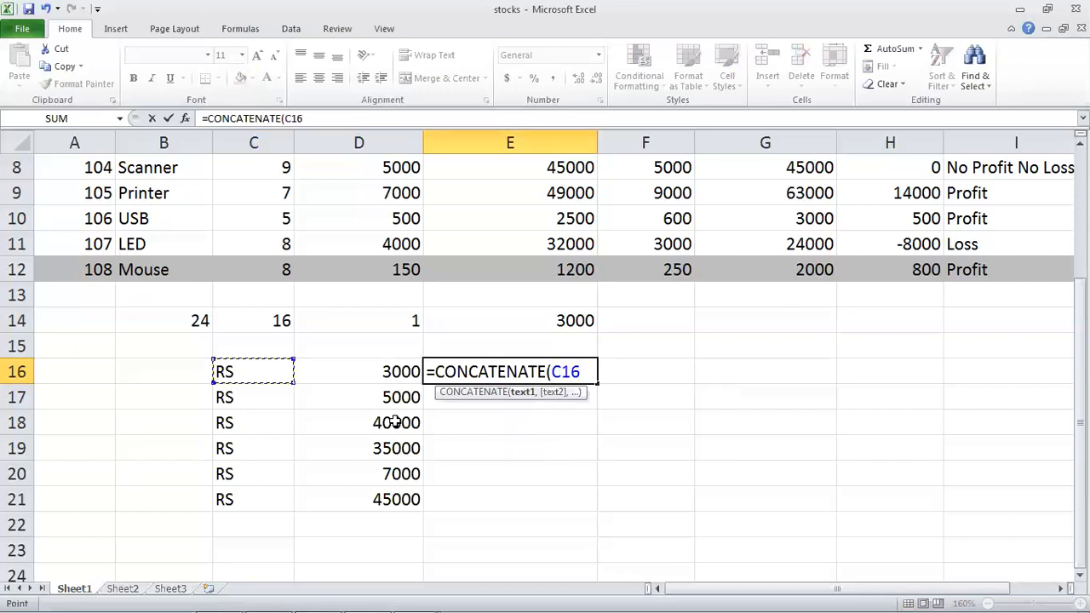
type(",")
key("Left")
key("Left")
key("Right")
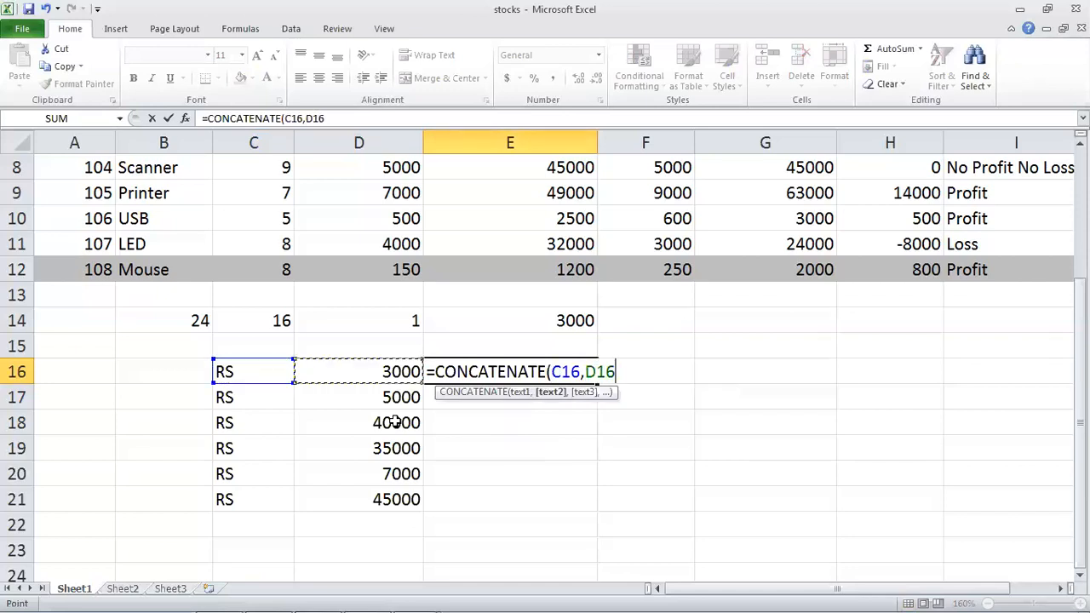
type(")")
key("Left")
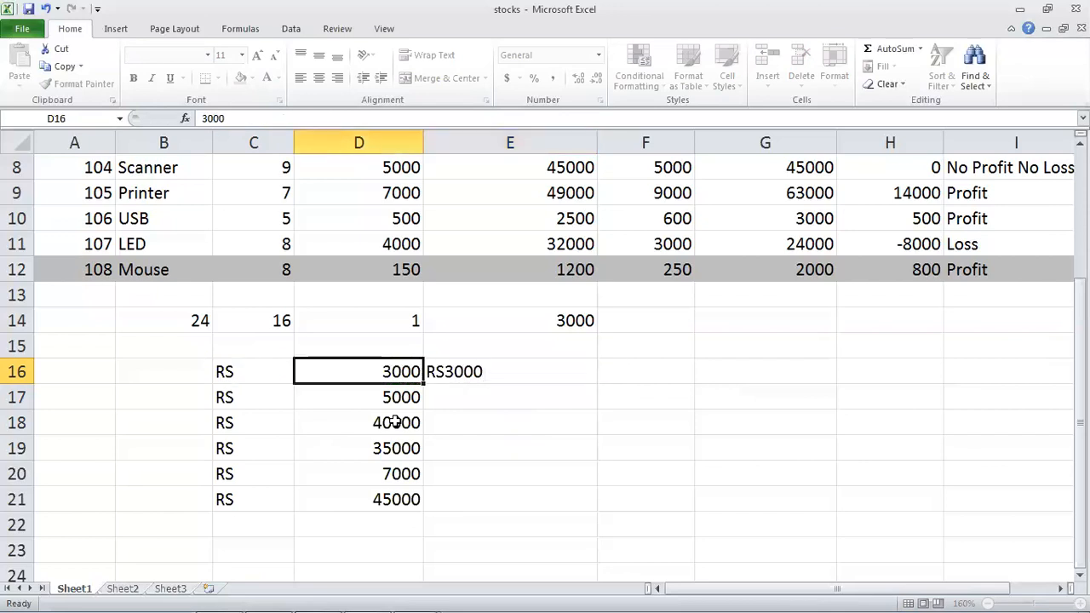
Insert a quoted space argument in E16 so the formula reads =CONCATENATE(C16," ",D16)
key("Right")
key("F2")
key("Left")
key("Left")
key("Left")
key("Left")
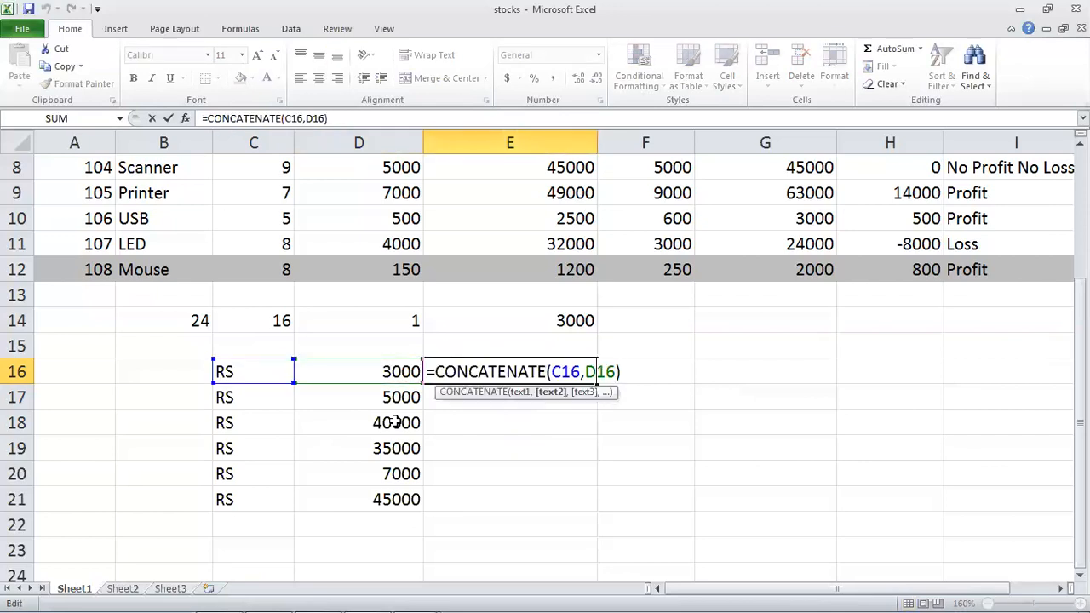
type("\" \"")
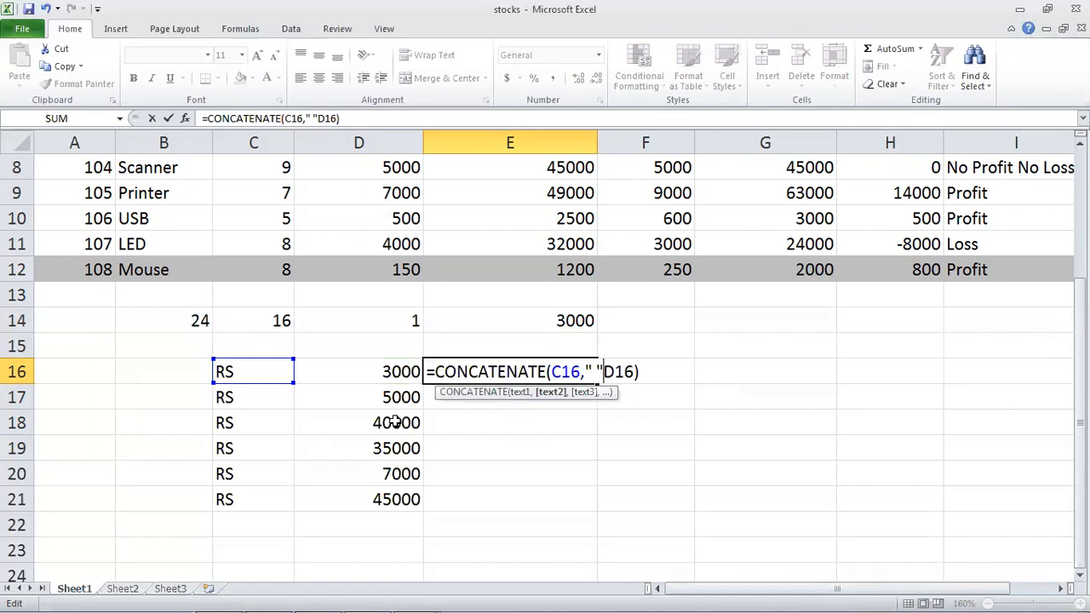
type(",")
key("Return")
Add a colon before the space in the E16 separator so the formula reads =CONCATENATE(C16,": ",D16)
key("Up")
key("F2")
key("Left")
key("Left")
key("Left")
key("Left")
key("Left")
key("Left")
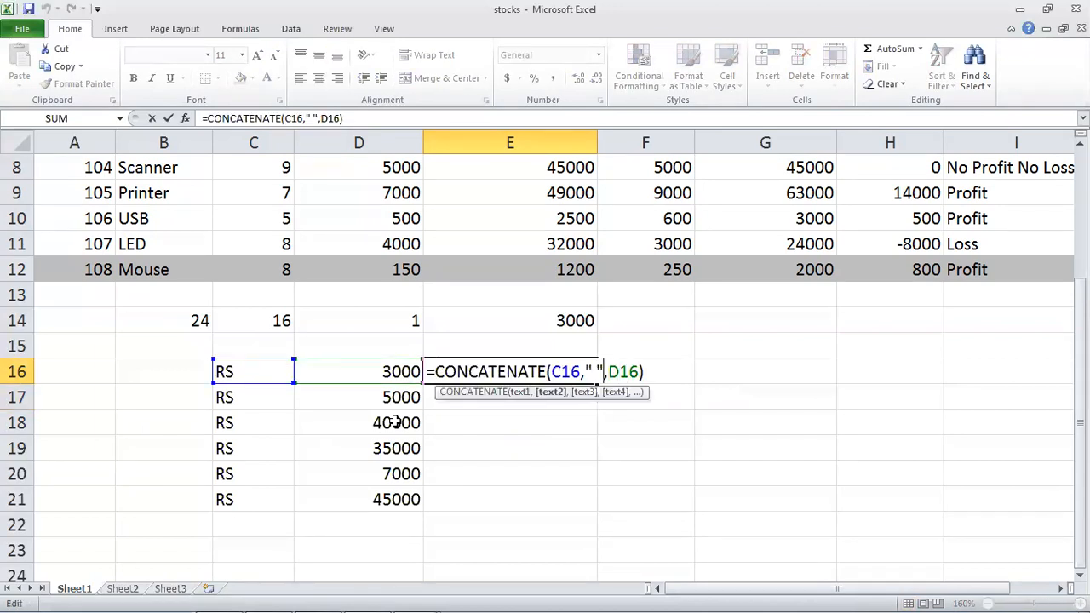
type(":")
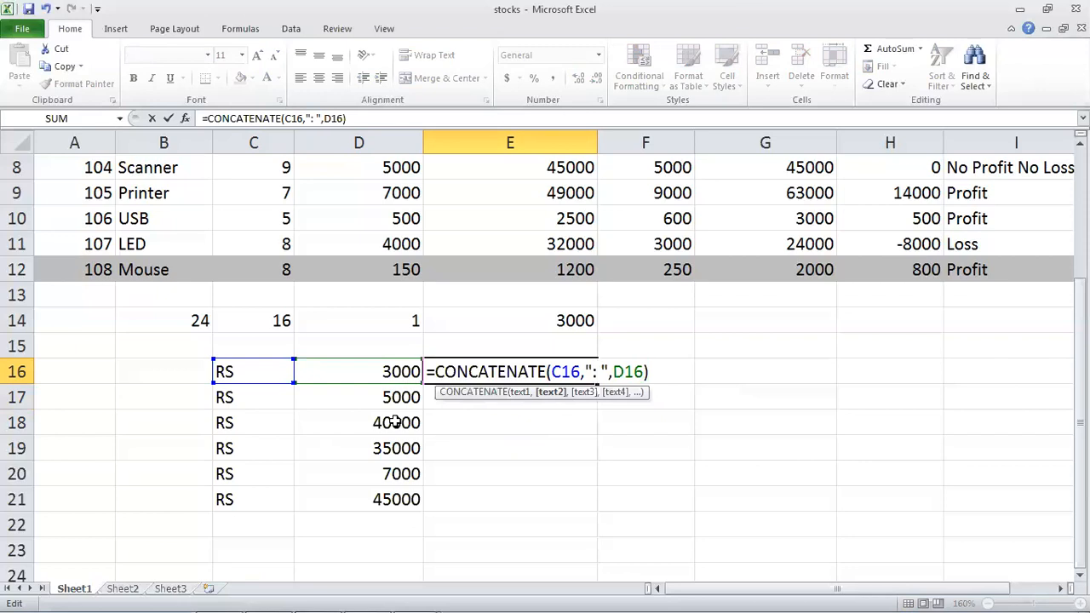
key("ctrl+Return")
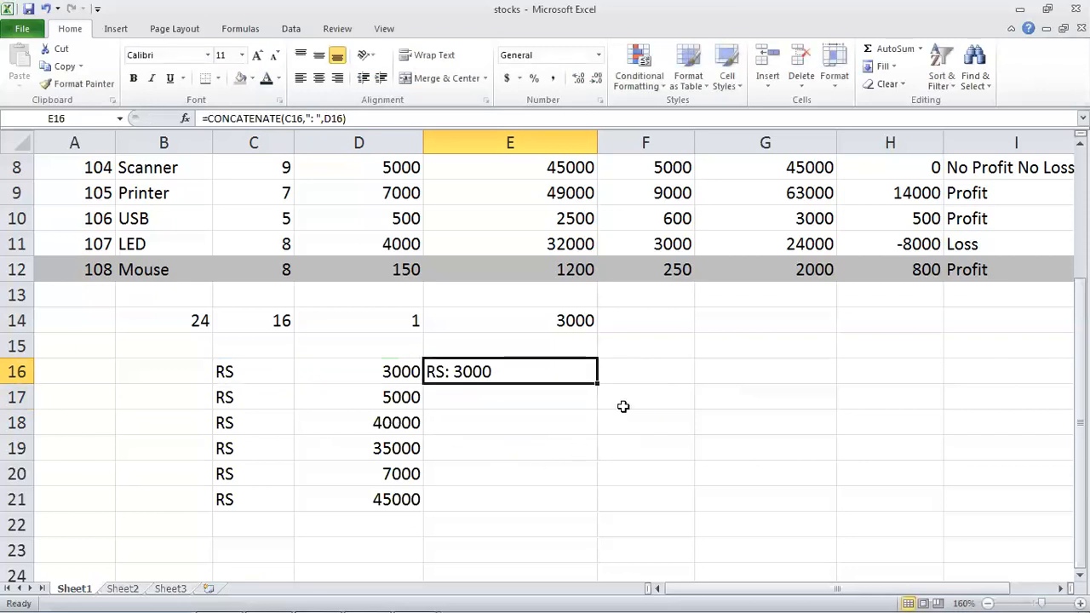
Fill the E16 formula down through E21 and delete the repeated RS labels from C17:C21
left_click_drag(596, 387, 596, 511)
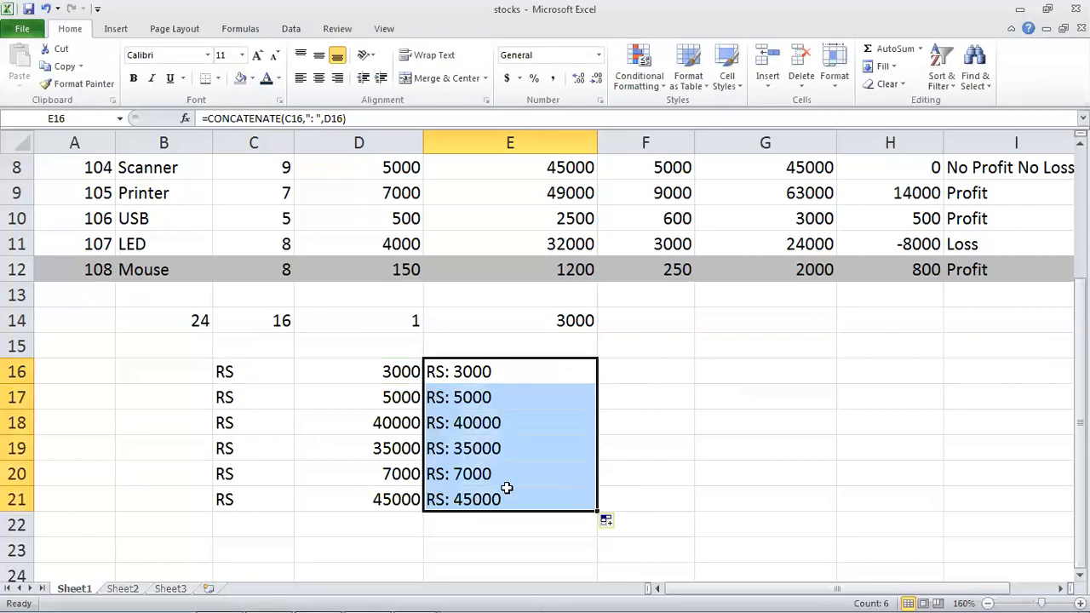
left_click_drag(231, 397, 242, 494)
key("Delete")
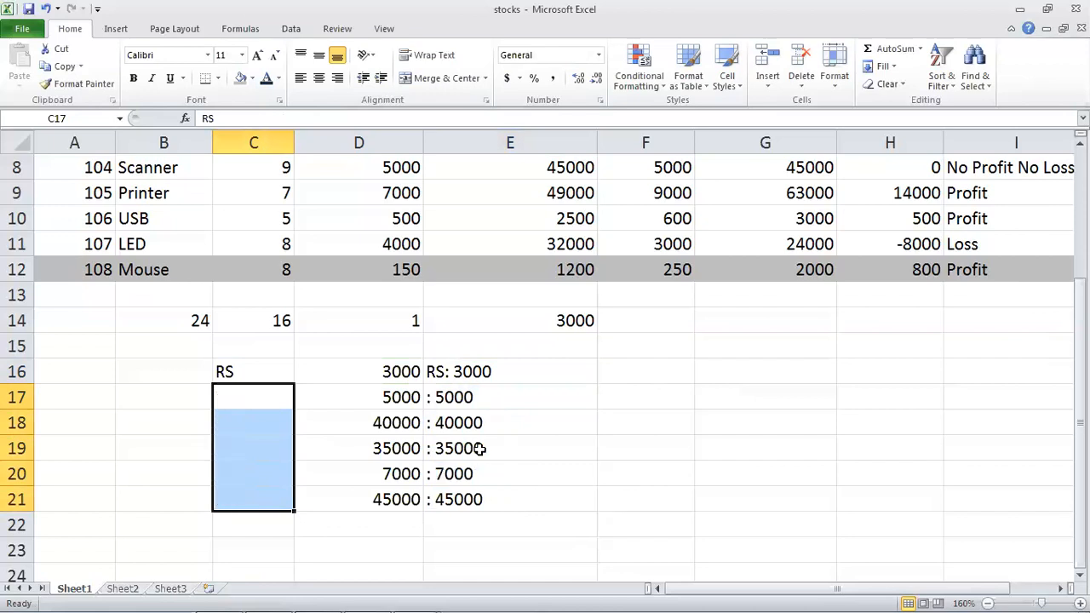
Examine the copied formulas in column E and compare their label references with the RS label in C16
key("Up")
key("Right")
key("Right")
key("Down")
key("Down")
key("Down")
key("Down")
key("Up")
key("Up")
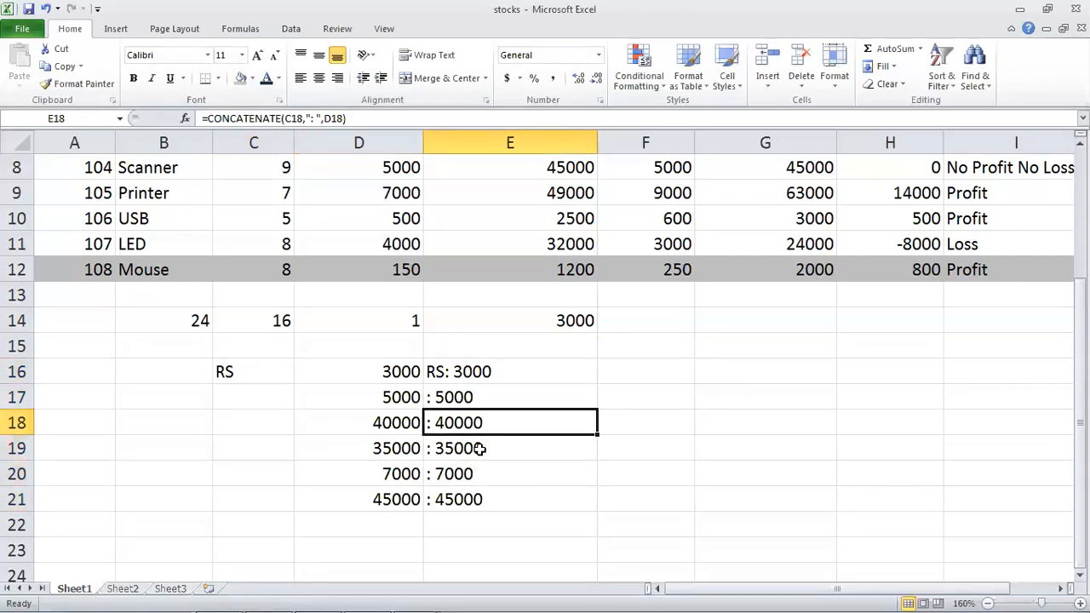
key("Left")
key("Up")
key("Up")
key("Left")
key("Right")
key("Right")
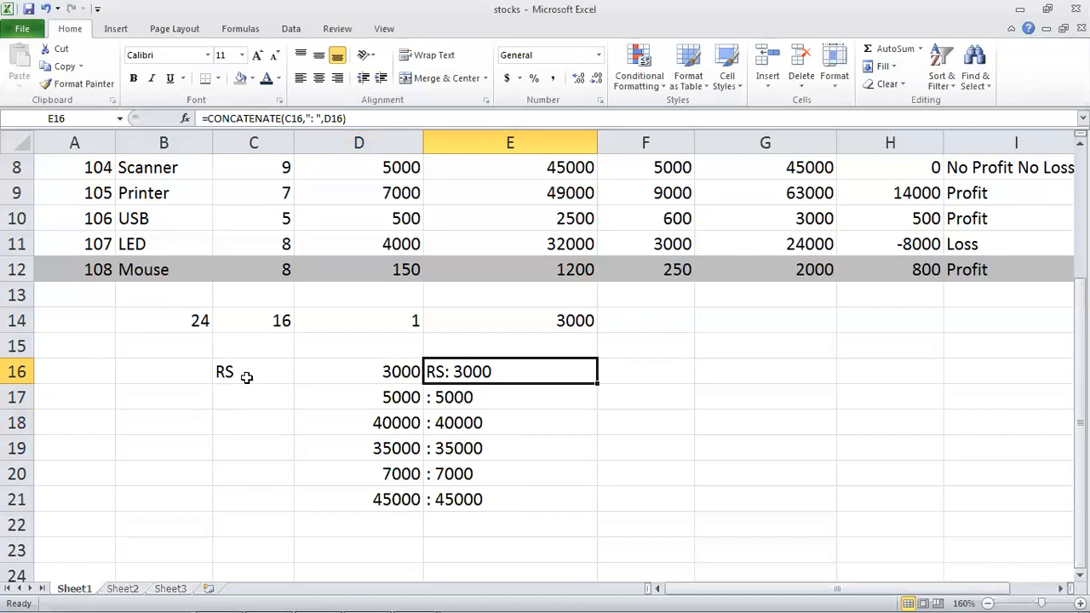
left_click(509, 413)
left_click(482, 392)
left_click(433, 371)
Clear the copied formulas from E17:E21, keeping the original in E16
left_click_drag(450, 396, 476, 496)
key("Delete")
key("Up")
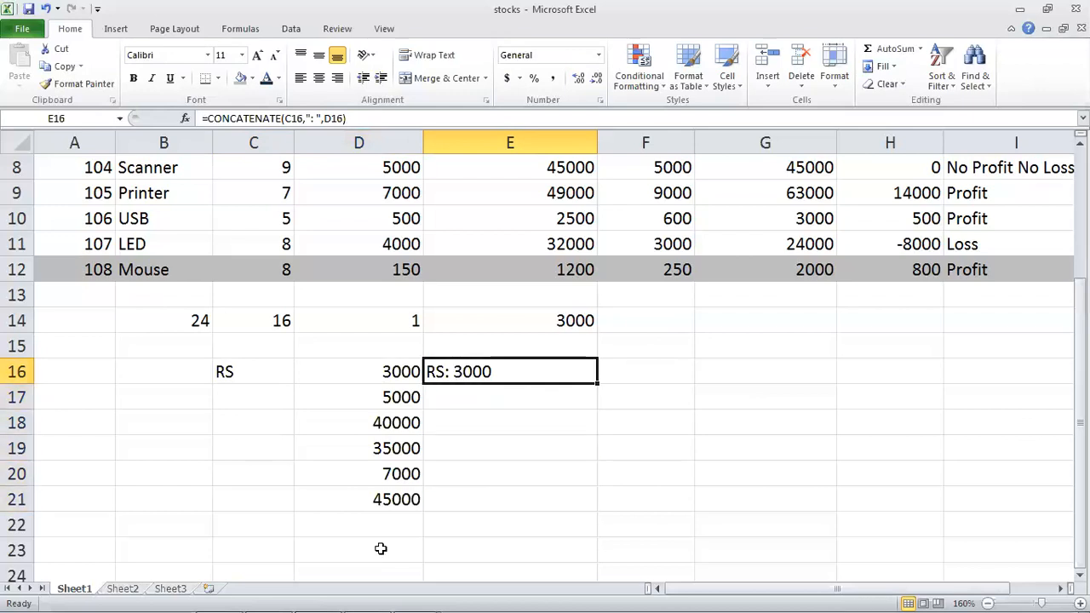
Lock the label row in E16 with a dollar sign so the formula reads =CONCATENATE(C$16,": ",D16)
key("F2")
key("Left")
key("Left")
key("Left")
key("Left")
key("Left")
key("Left")
key("Left")
key("Left")
key("Left")
key("Left")
key("Left")
key("Left")
key("Left")
key("Left")
key("Left")
key("Left")
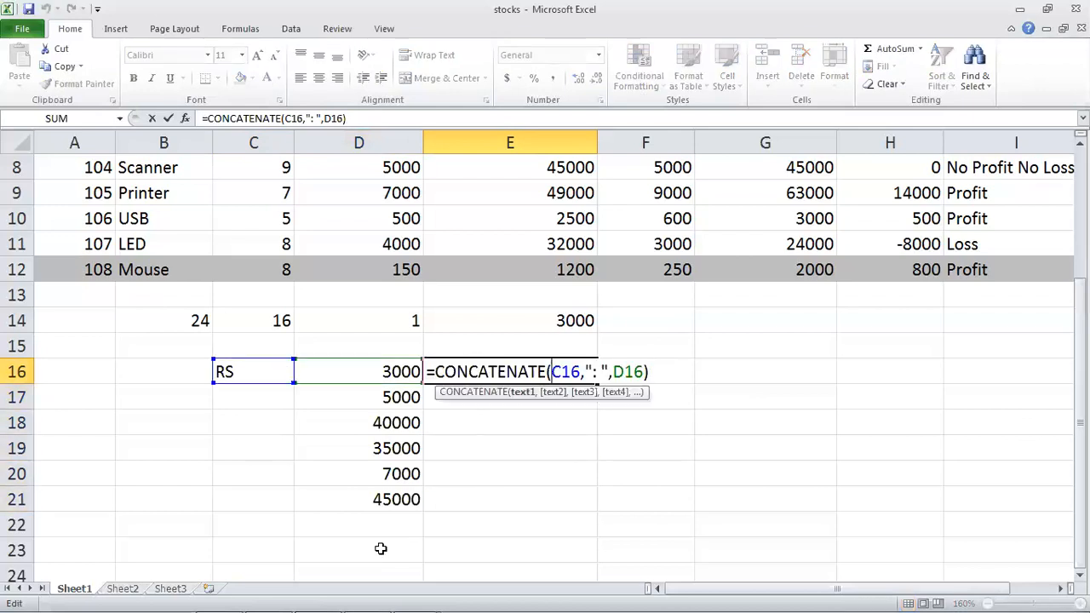
key("Right")
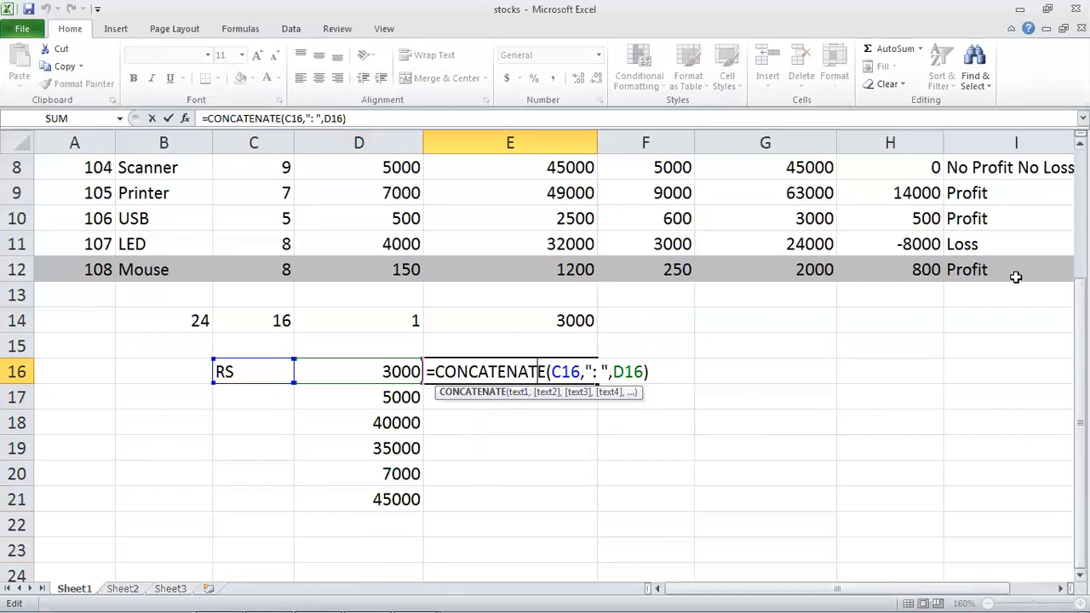
key("Right")
key("Right")
key("Right")
key("Right")
key("Left")
key("Left")
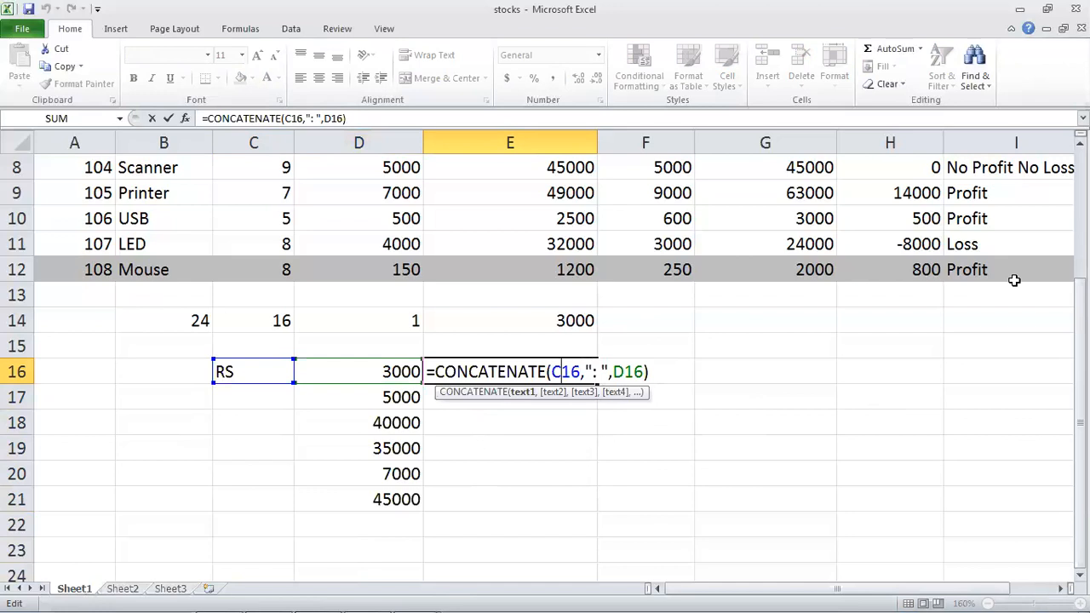
type("$")
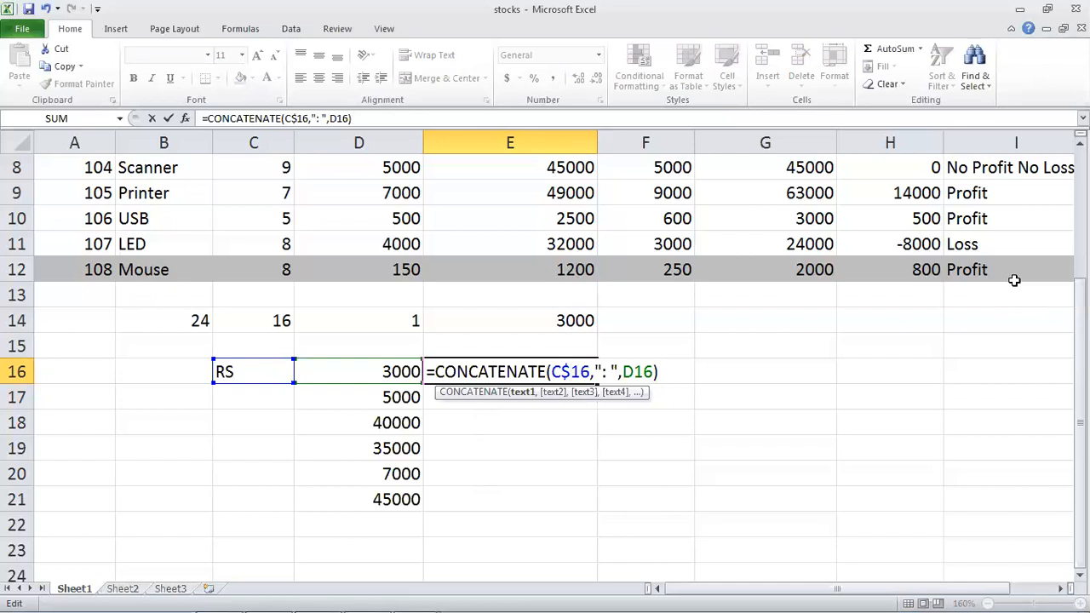
key("Return")
Fill the E16 formula with the locked label row down through E21
key("Up")
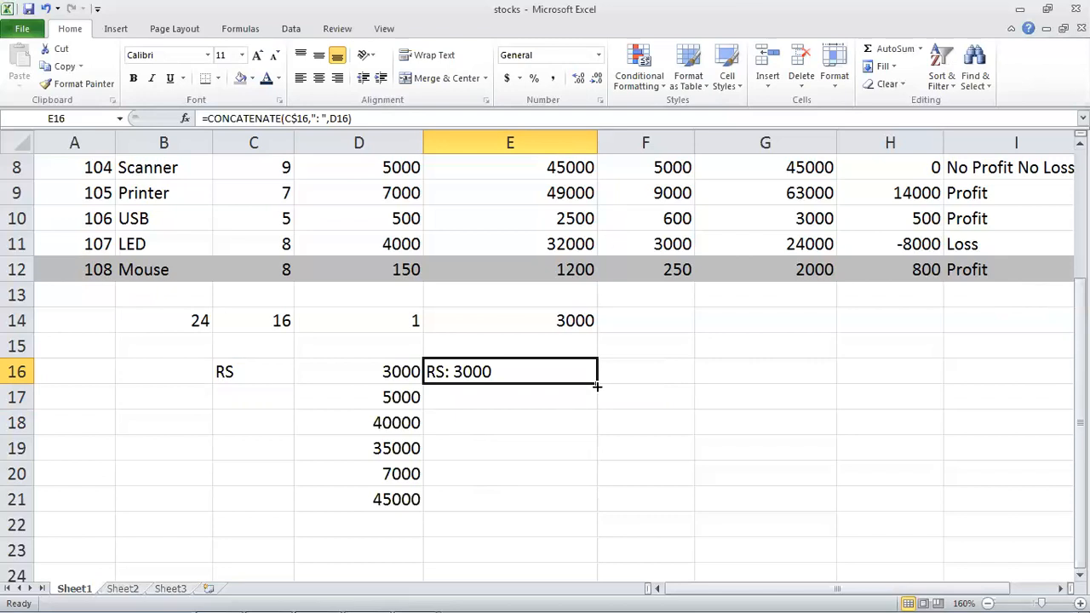
left_click_drag(276, 395, 278, 477)
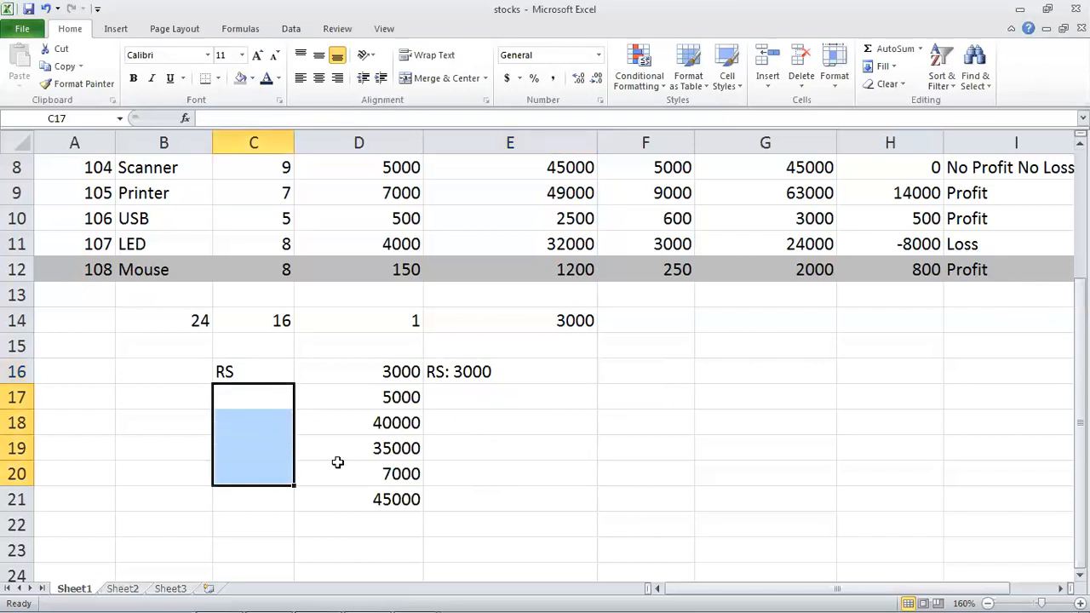
left_click(516, 377)
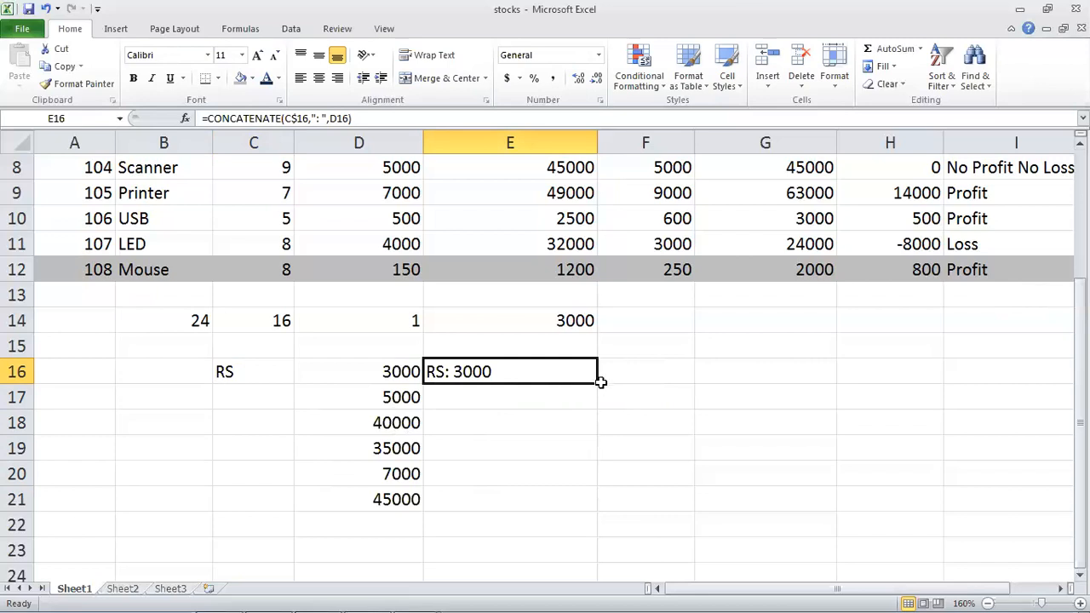
left_click_drag(594, 412, 591, 501)
left_click(681, 414)
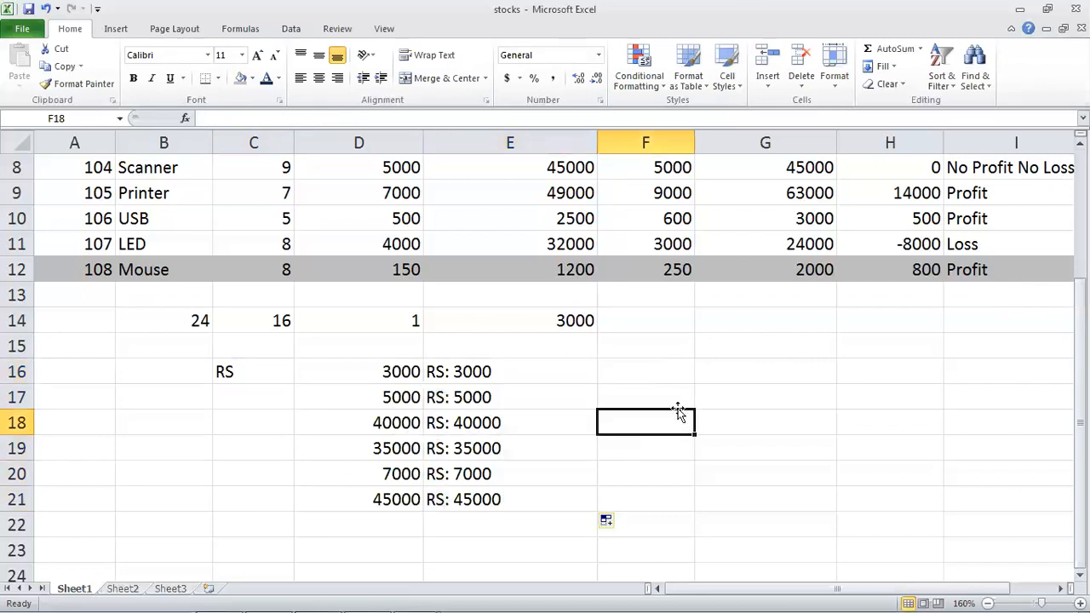
scroll(693, 372, "up", 3)
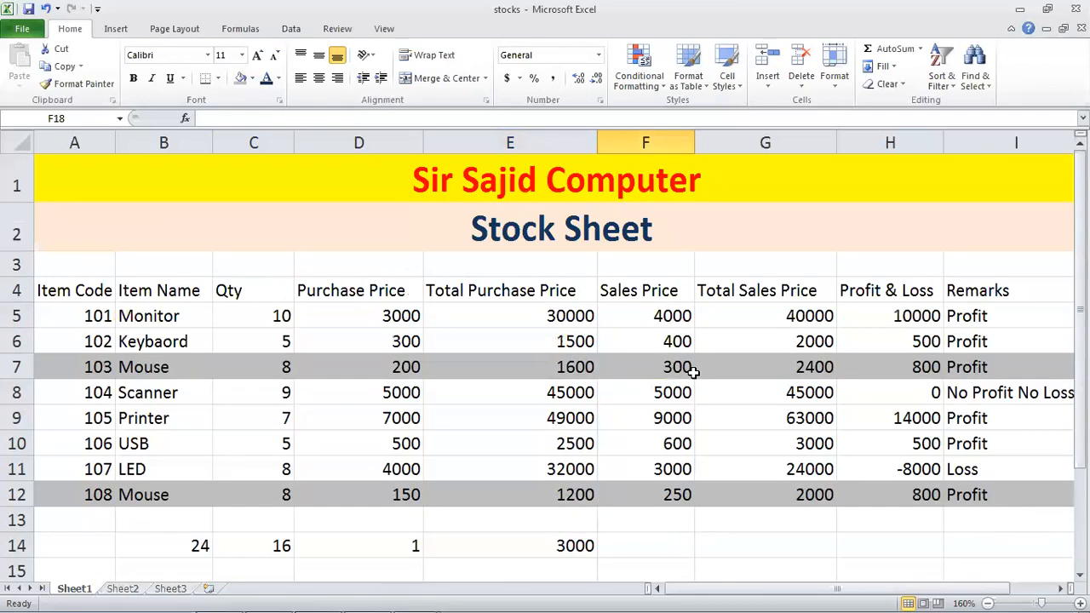
left_click(482, 388)
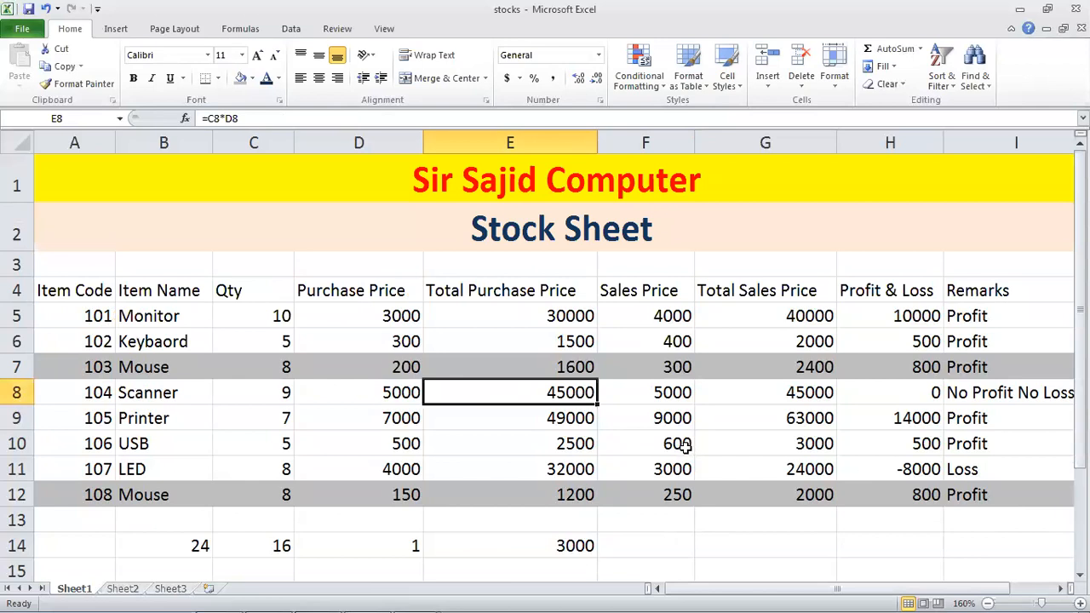